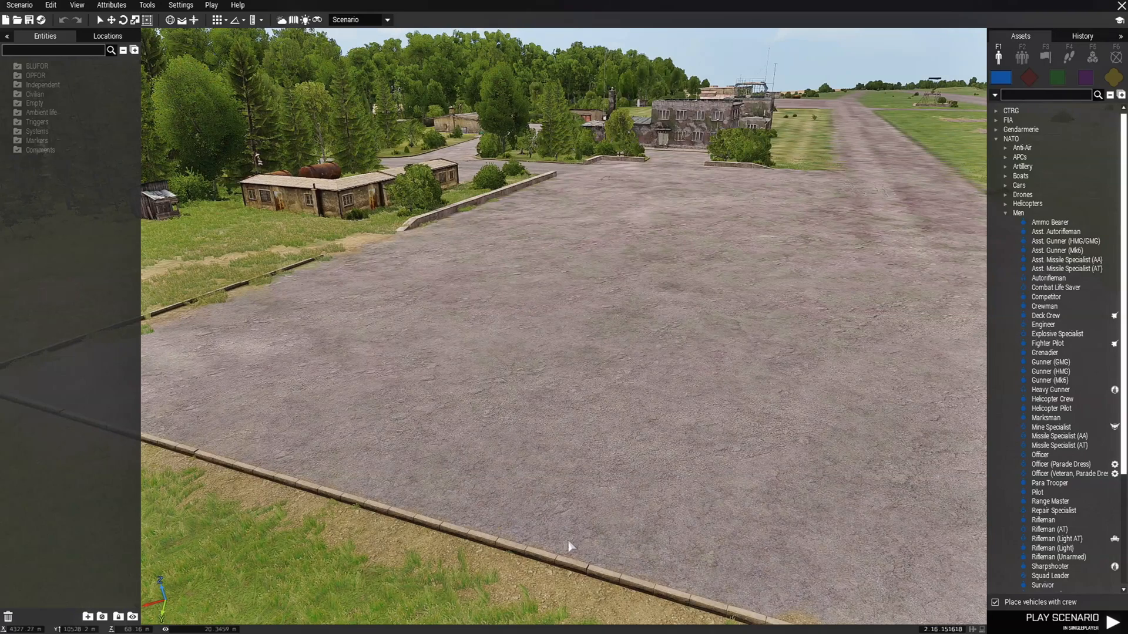
- Filter the BLUFOR assets with "mod enoch", collapse the results and expand the men of NATO (Woodland)
{"action": "key", "text": "s"}
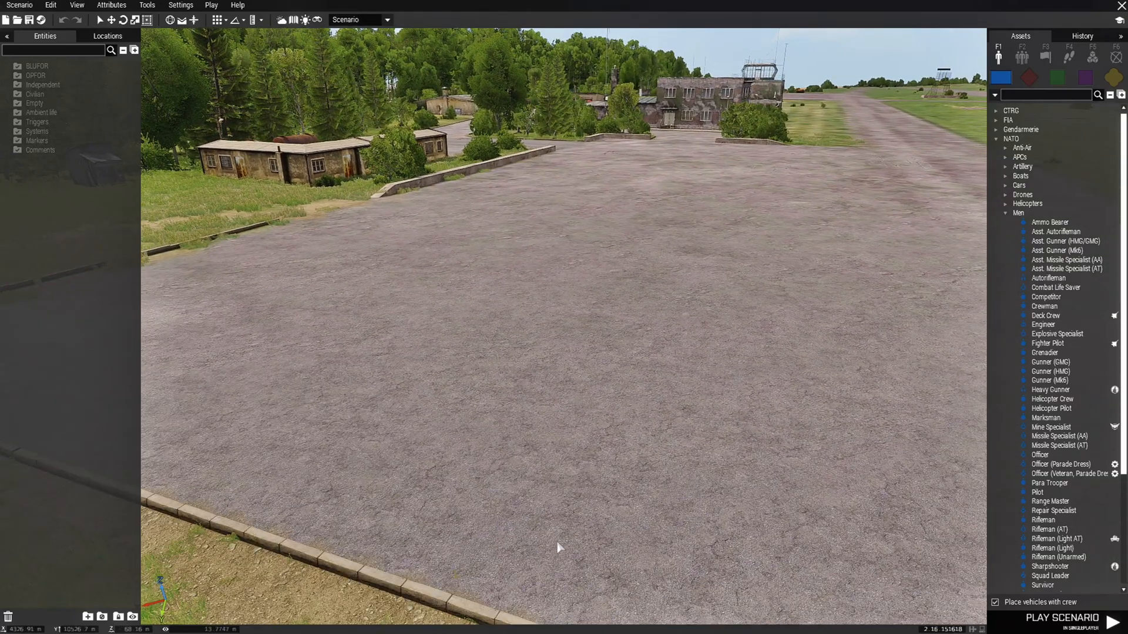
{"action": "key", "text": "w"}
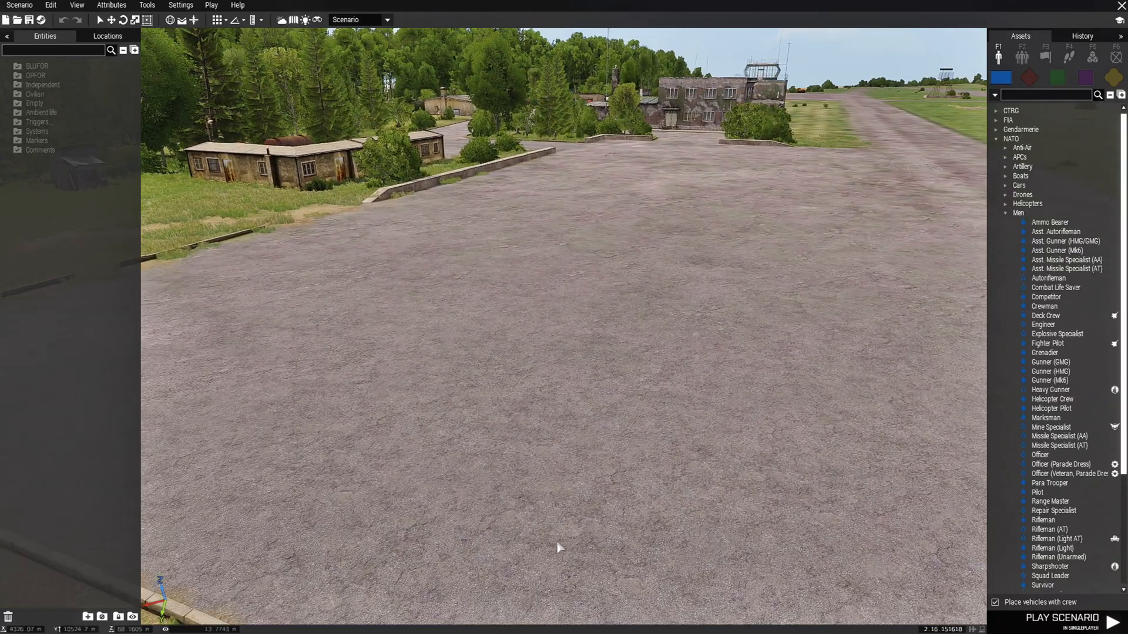
{"action": "left_click", "coordinate": [995, 95]}
{"action": "left_click", "coordinate": [1039, 126]}
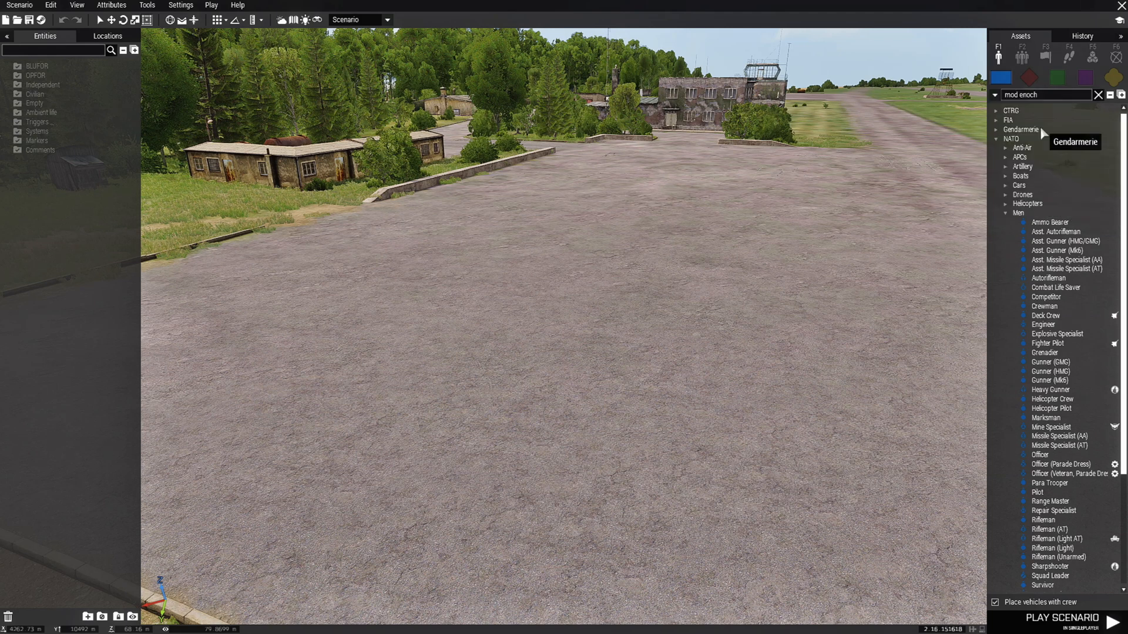
{"action": "left_click", "coordinate": [1109, 95]}
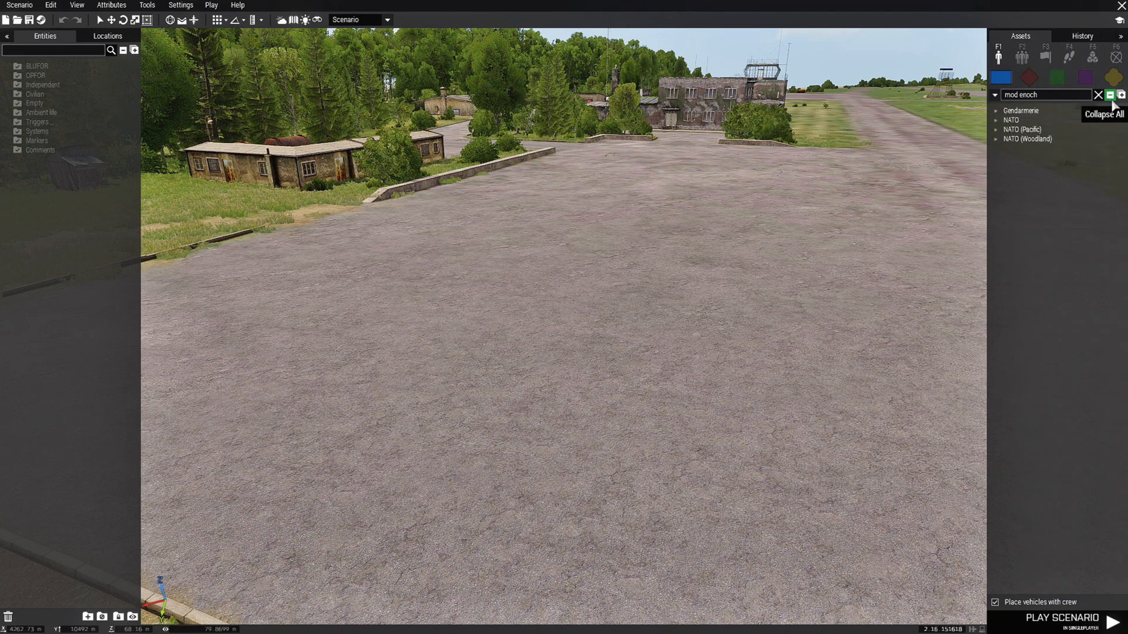
{"action": "left_click", "coordinate": [1006, 148]}
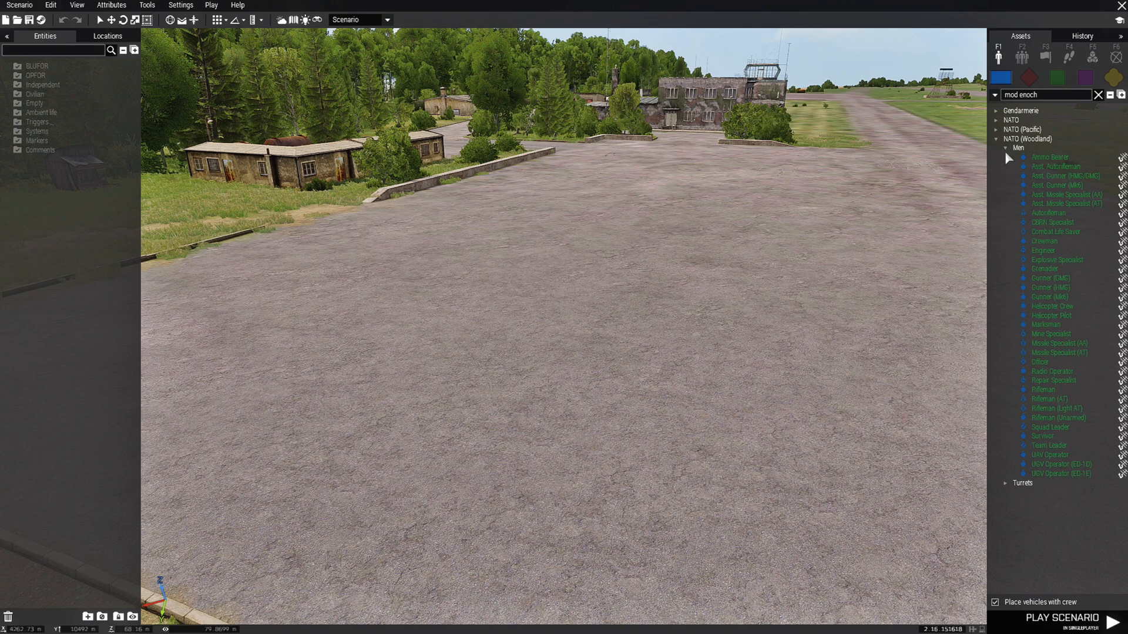
- Place a NATO (Woodland) Rifleman on the open tarmac and deselect it
{"action": "left_click", "coordinate": [1043, 389]}
{"action": "key", "text": "w"}
{"action": "left_click", "coordinate": [638, 437]}
{"action": "key", "text": "w"}
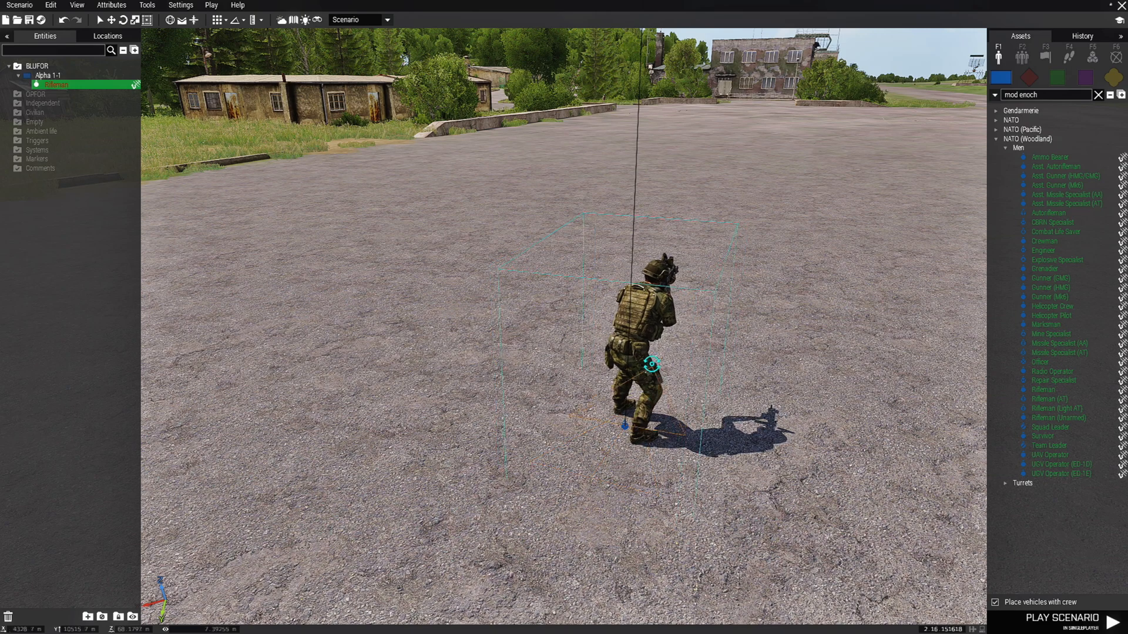
{"action": "left_click", "coordinate": [823, 382]}
{"action": "key", "text": "w"}
{"action": "key", "text": "d"}
- Clear the asset filter and place an Independent Looter (Shotgun) on the tarmac, some distance in front of the rifleman
{"action": "left_click", "coordinate": [1097, 94]}
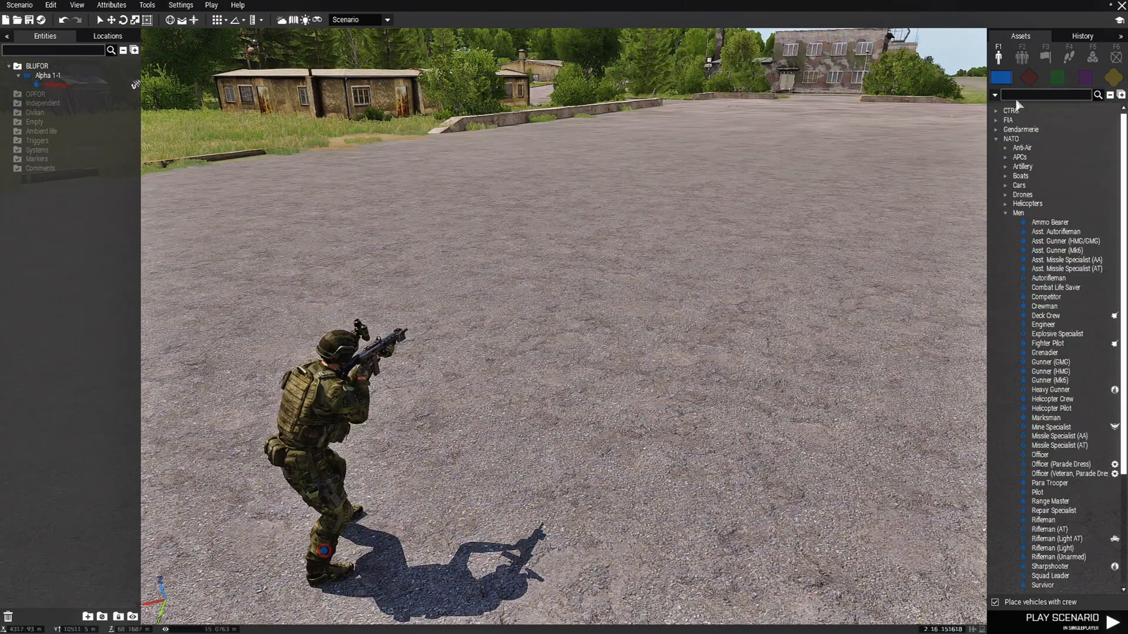
{"action": "left_click", "coordinate": [1057, 79]}
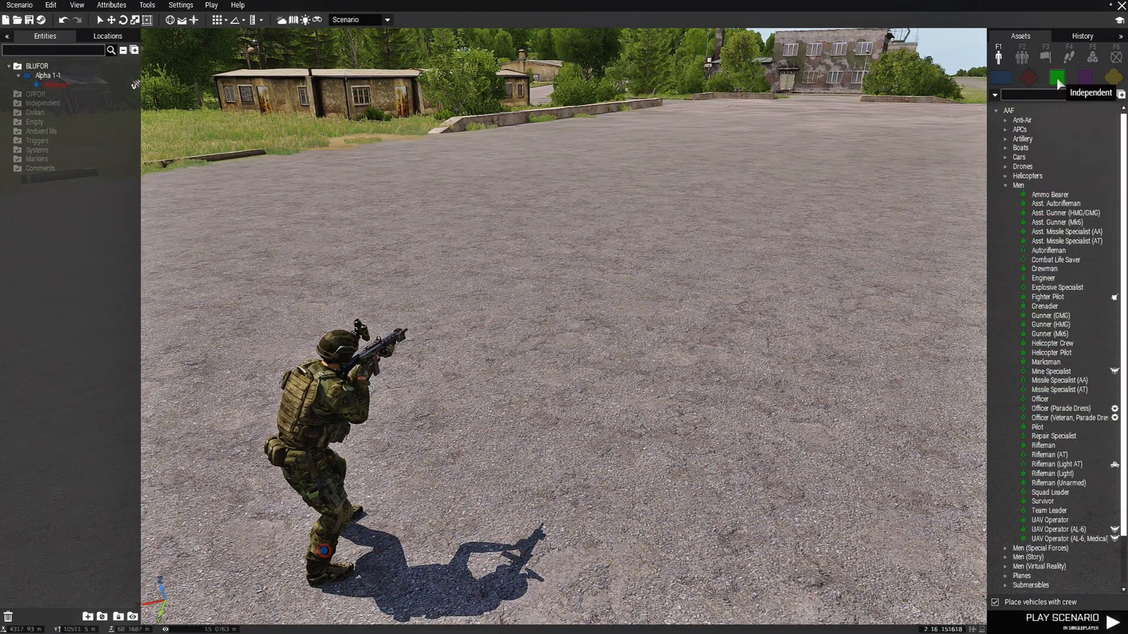
{"action": "left_click", "coordinate": [1110, 95]}
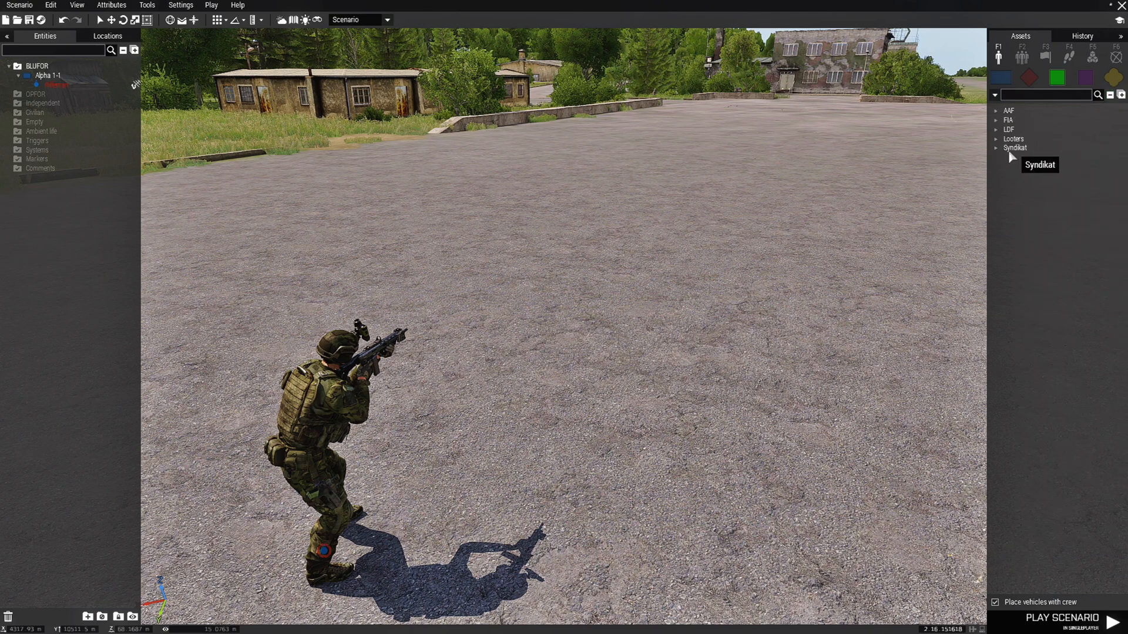
{"action": "left_click", "coordinate": [995, 138]}
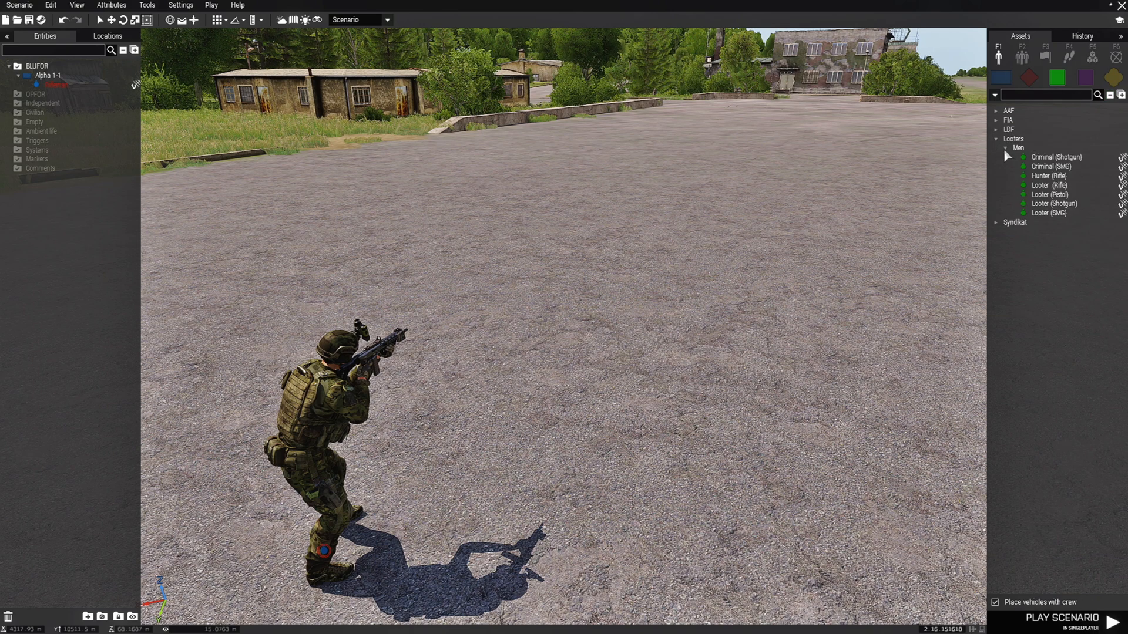
{"action": "left_click", "coordinate": [1055, 204]}
{"action": "scroll", "coordinate": [757, 305], "scroll_direction": "down", "scroll_amount": 3}
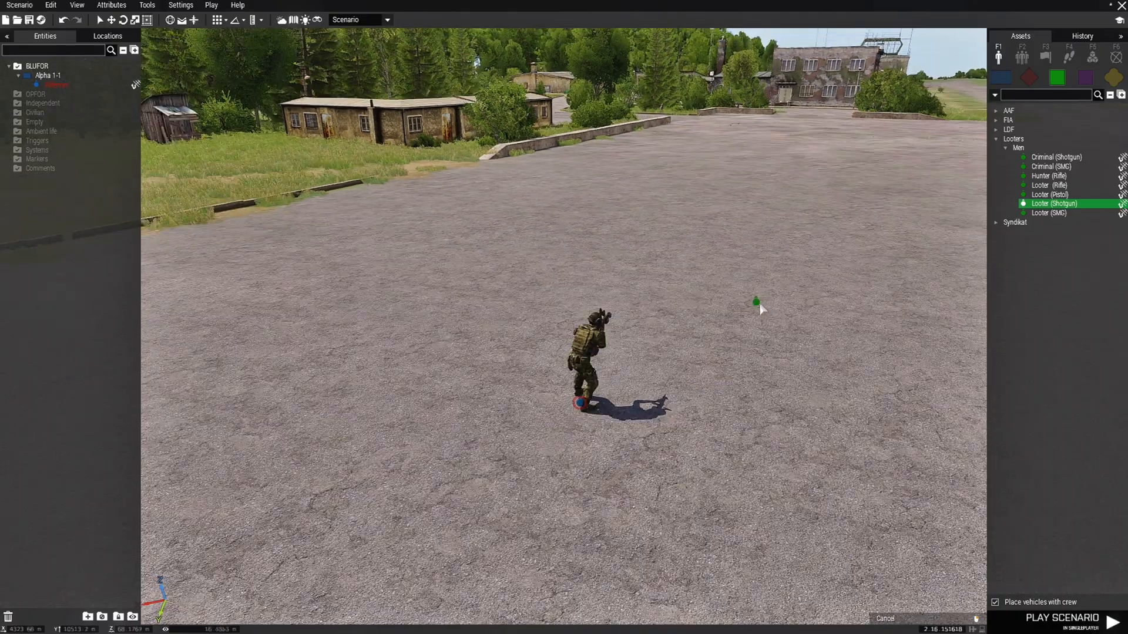
{"action": "key", "text": "w"}
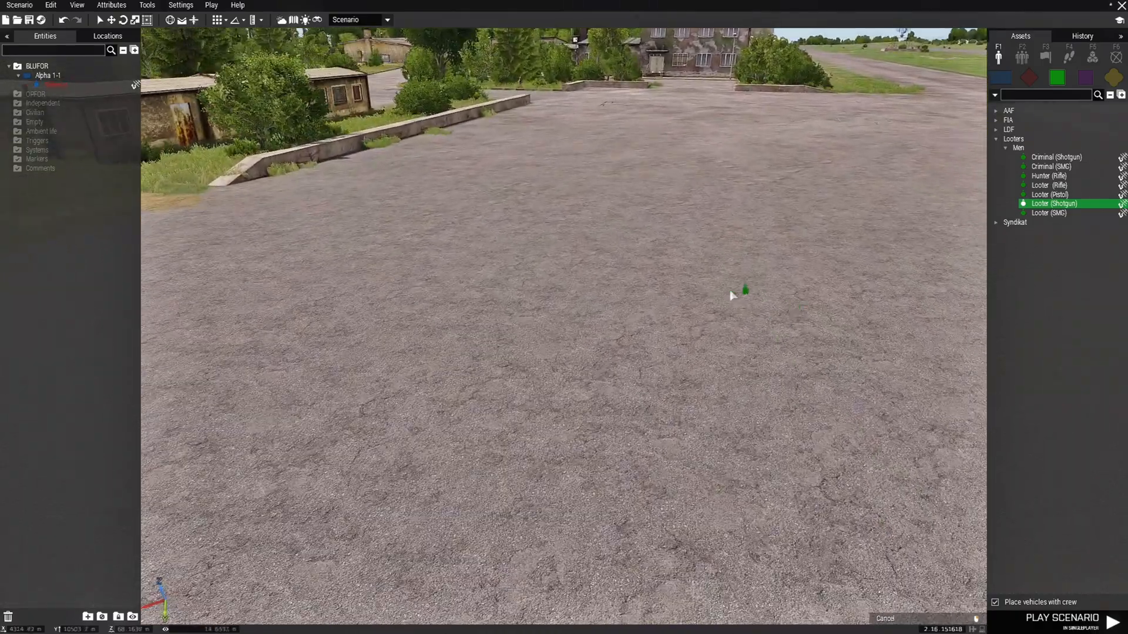
{"action": "left_click", "coordinate": [695, 276]}
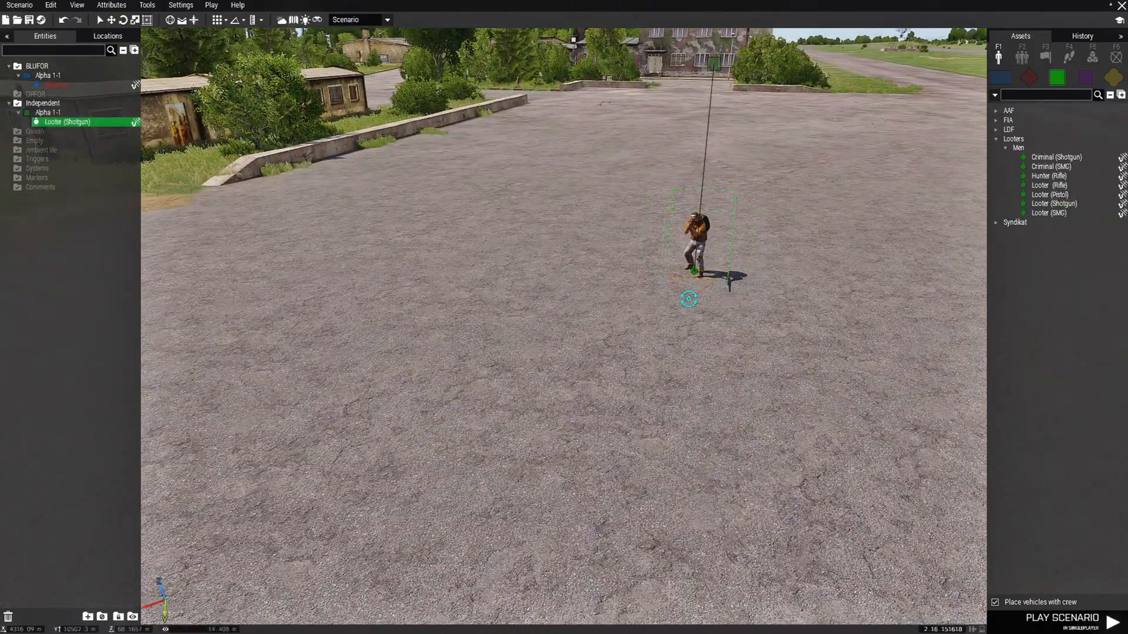
{"action": "left_click_drag", "start_coordinate": [804, 315], "coordinate": [699, 303]}
{"action": "left_click", "coordinate": [612, 275]}
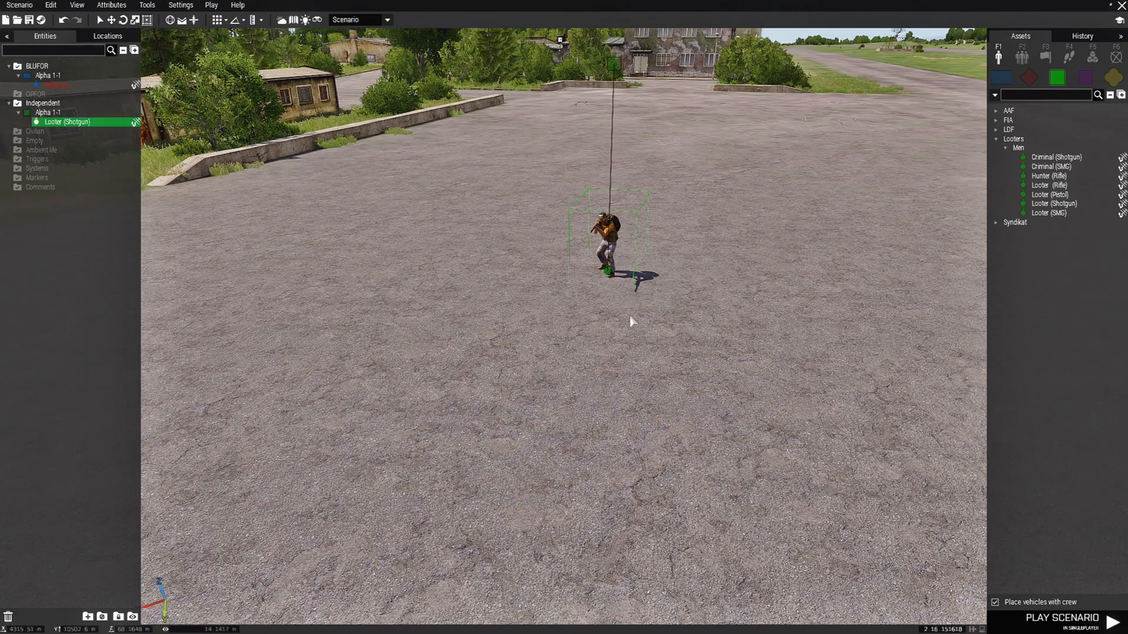
- Give the looter a Move waypoint on the tarmac just beside the rifleman
{"action": "scroll", "coordinate": [640, 346], "scroll_direction": "down", "scroll_amount": 3}
{"action": "key", "text": "s"}
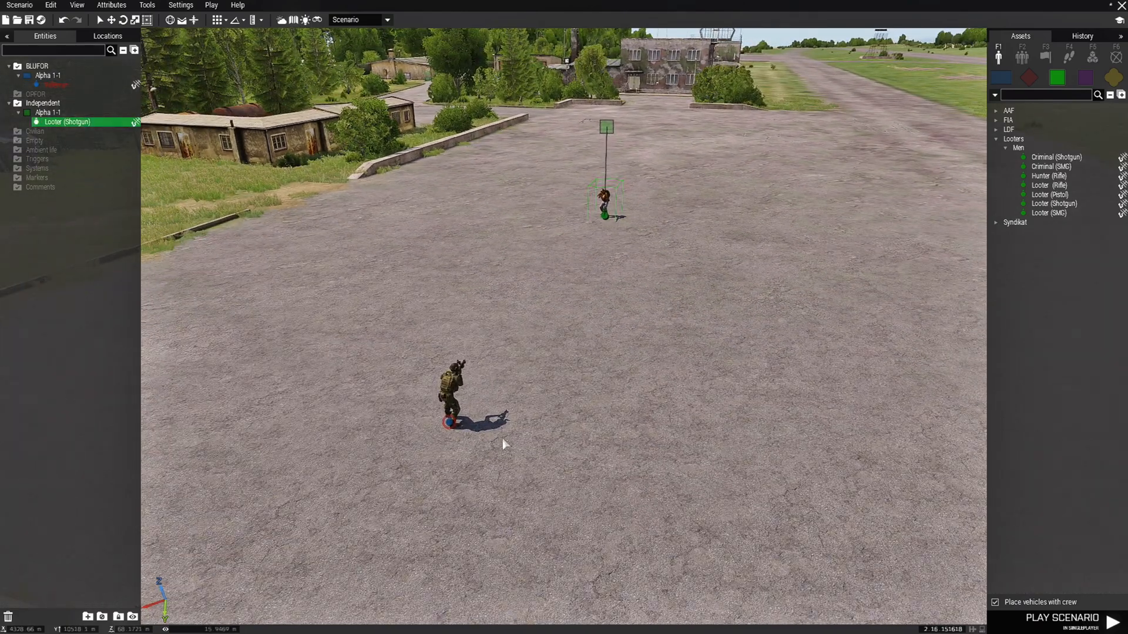
{"action": "right_click", "coordinate": [489, 441], "text": "shift"}
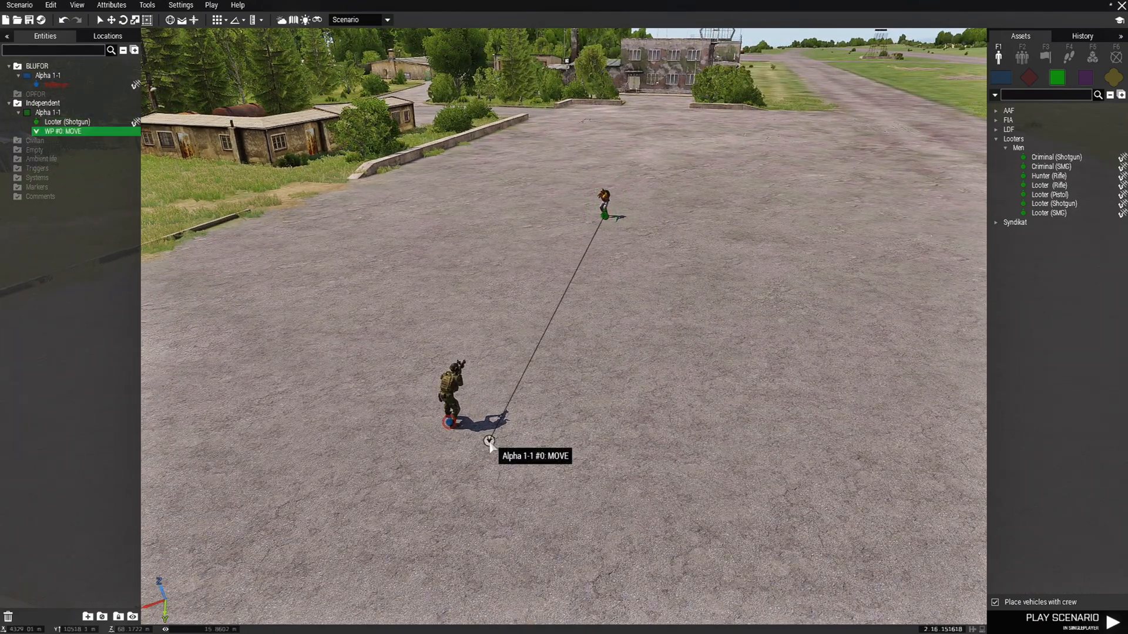
{"action": "left_click", "coordinate": [544, 432]}
{"action": "key", "text": "w"}
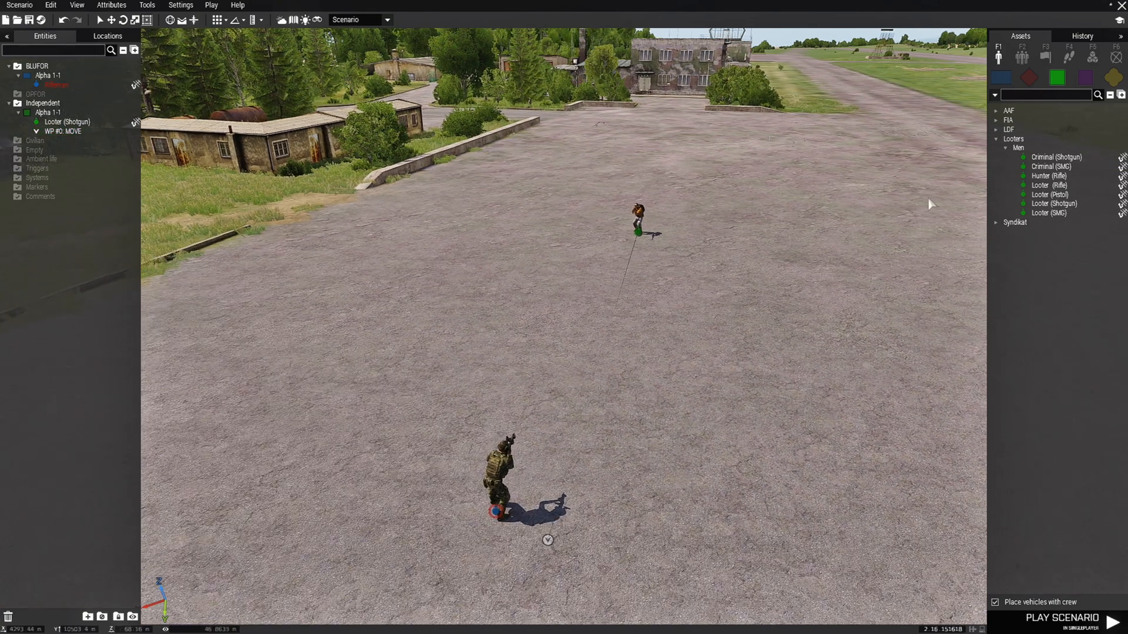
{"action": "key", "text": "s"}
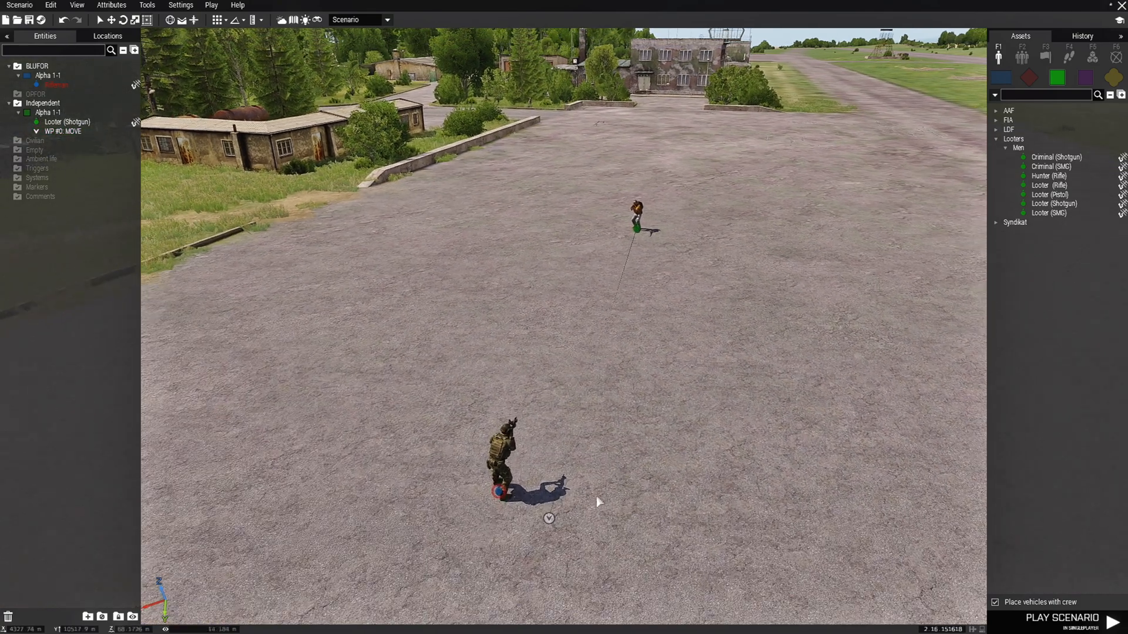
{"action": "key", "text": "w"}
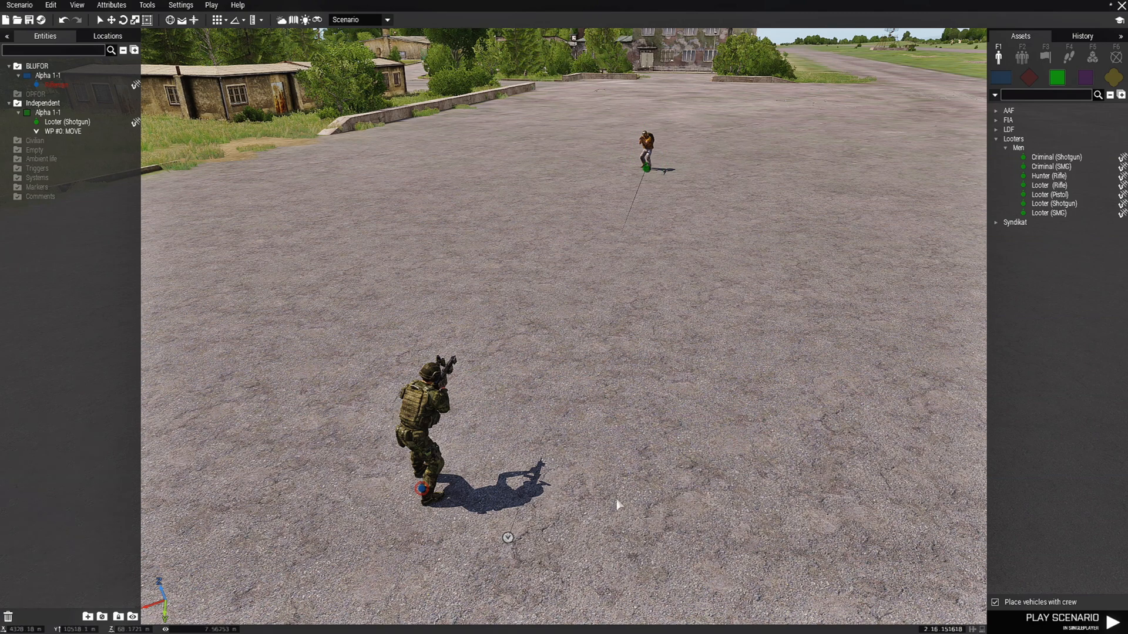
{"action": "key", "text": "w"}
{"action": "key", "text": "d"}
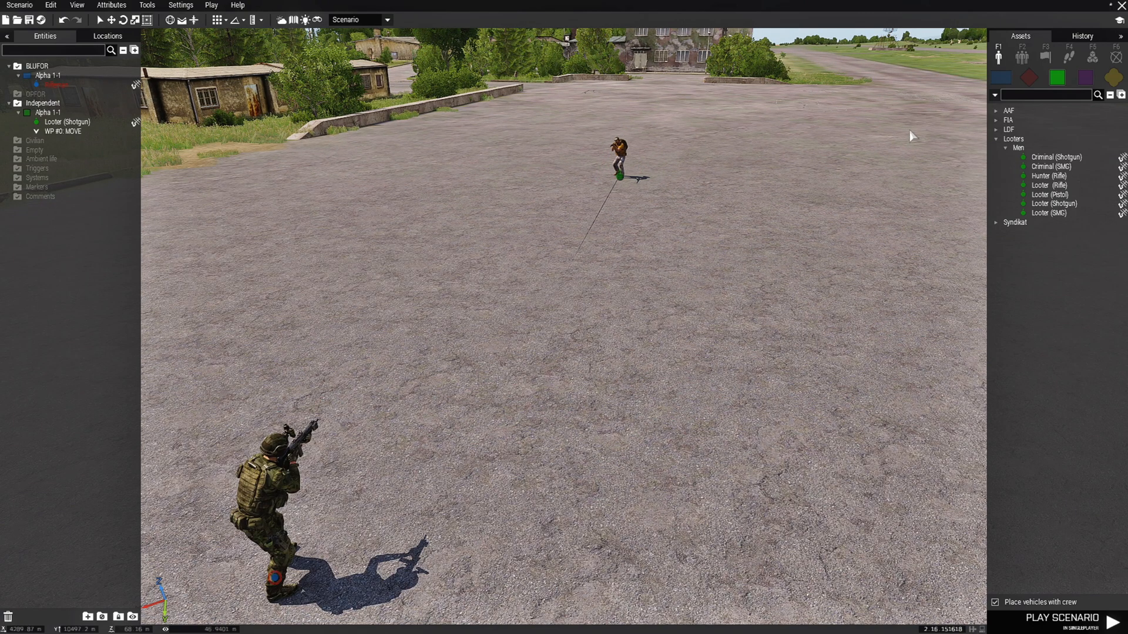
- Place a Show / Hide module from the Object Modifiers systems on the tarmac near the looter
{"action": "left_click", "coordinate": [1092, 59]}
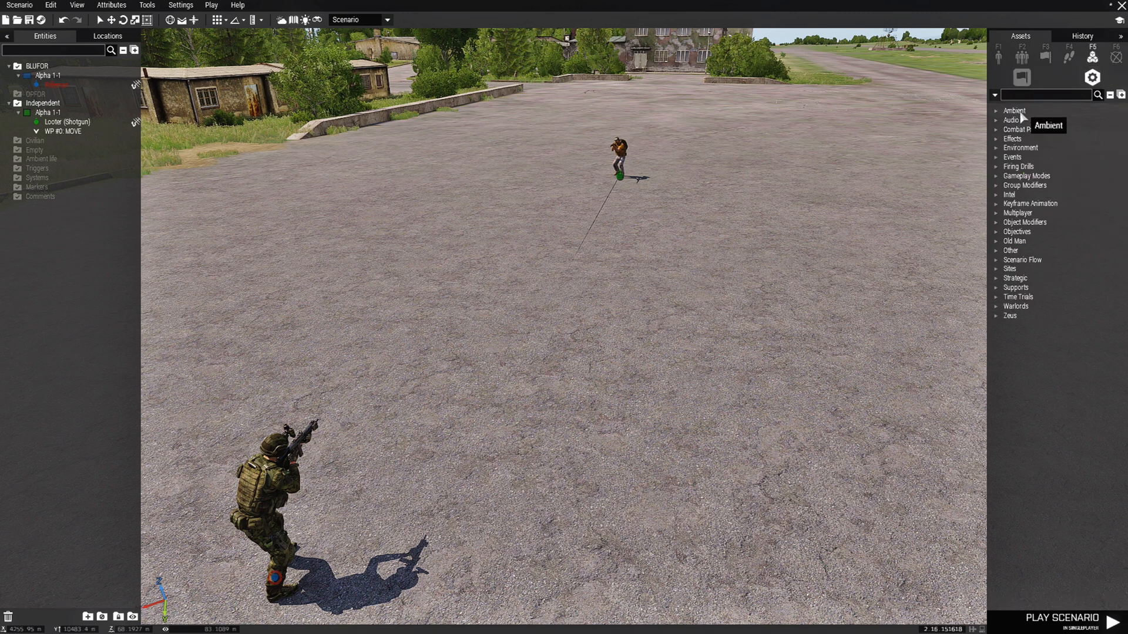
{"action": "left_click", "coordinate": [997, 223]}
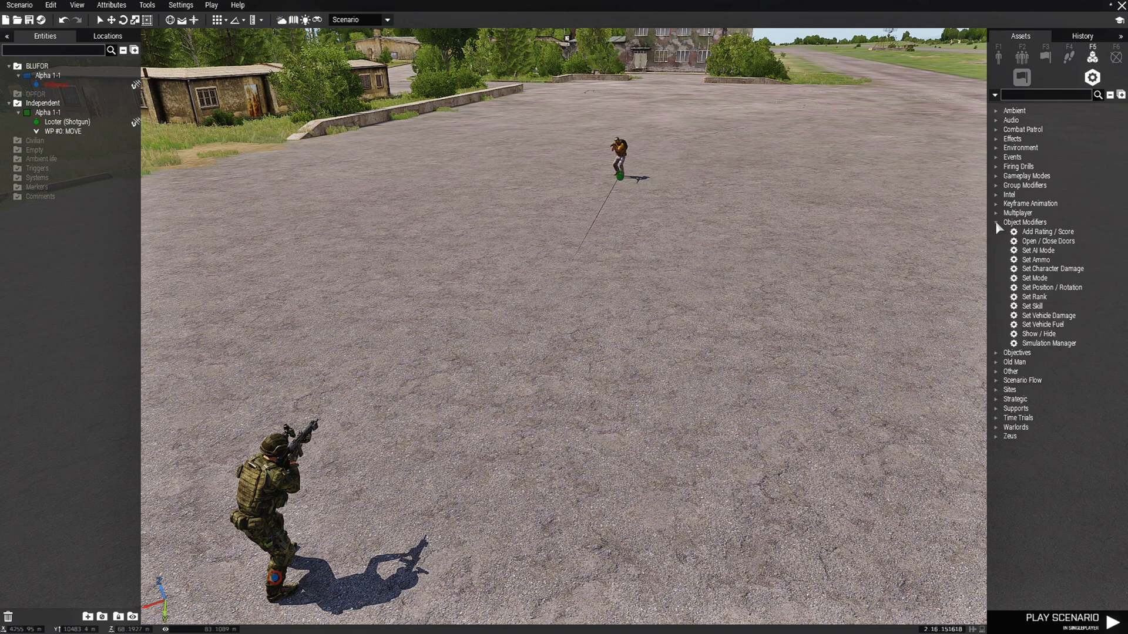
{"action": "left_click", "coordinate": [1035, 335]}
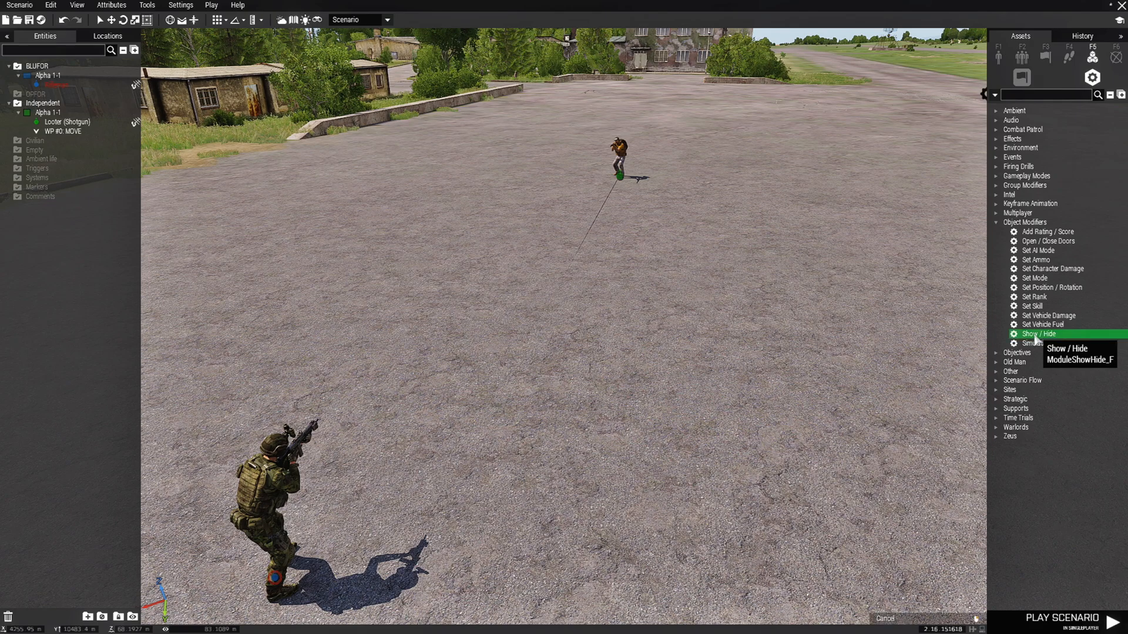
{"action": "key", "text": "w"}
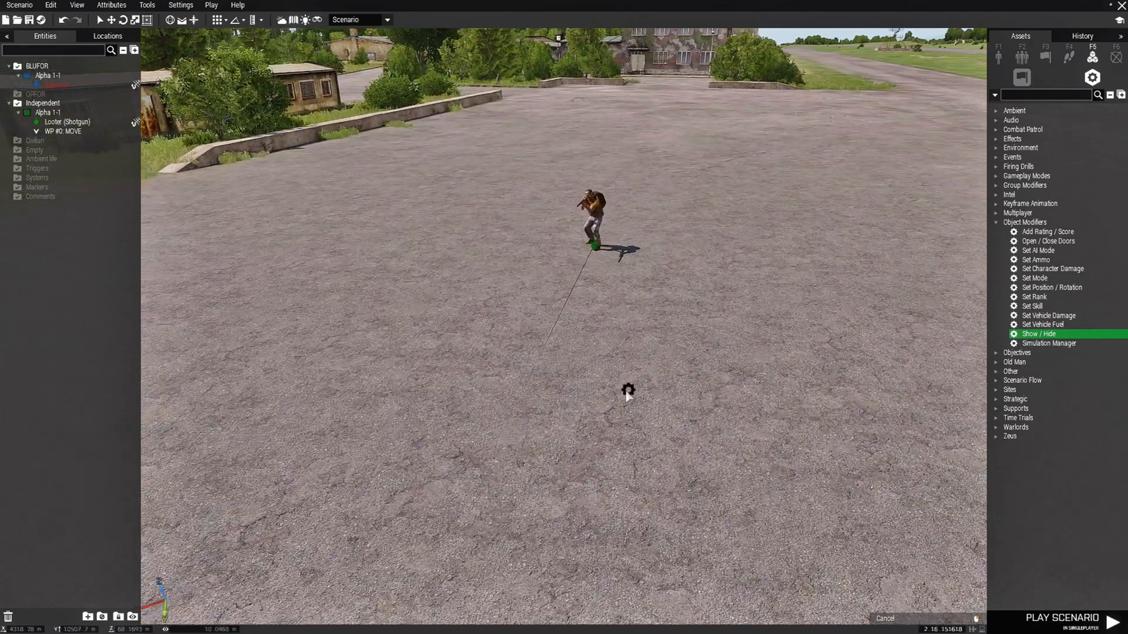
{"action": "key", "text": "w"}
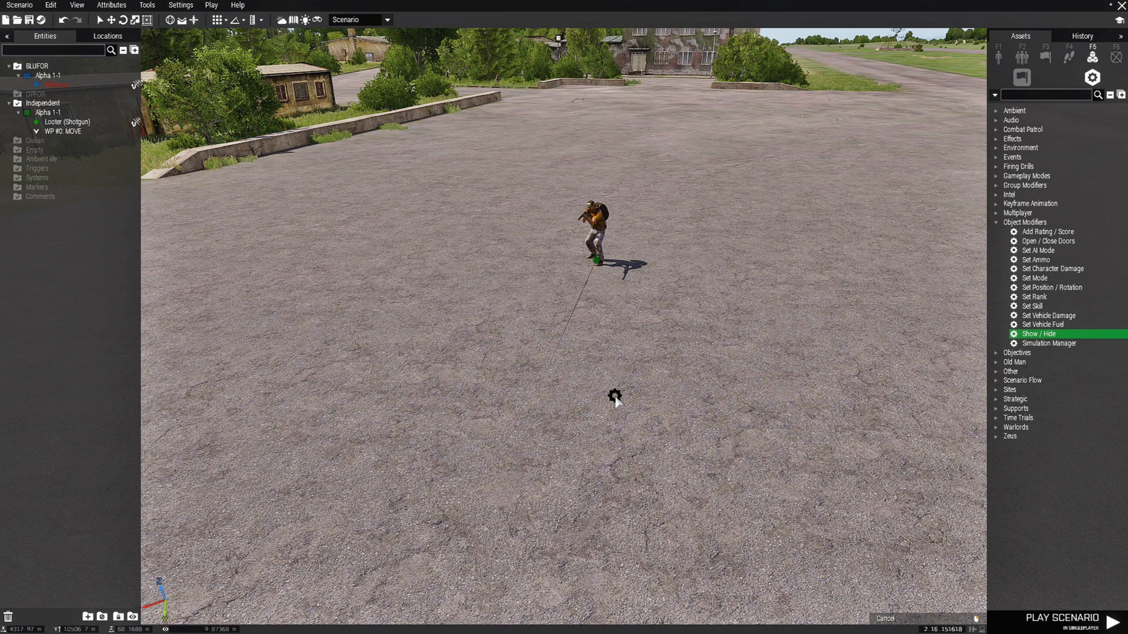
{"action": "left_click", "coordinate": [614, 398]}
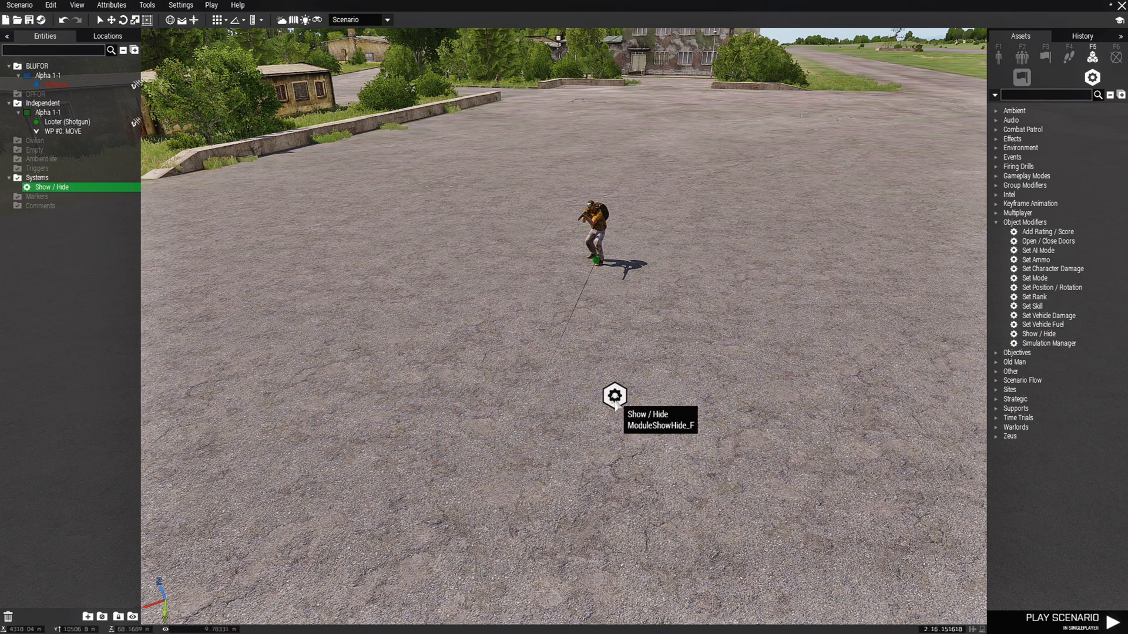
- Configure the Show / Hide module to apply to synchronized objects only, with the action Hide units
{"action": "double_click", "coordinate": [615, 402]}
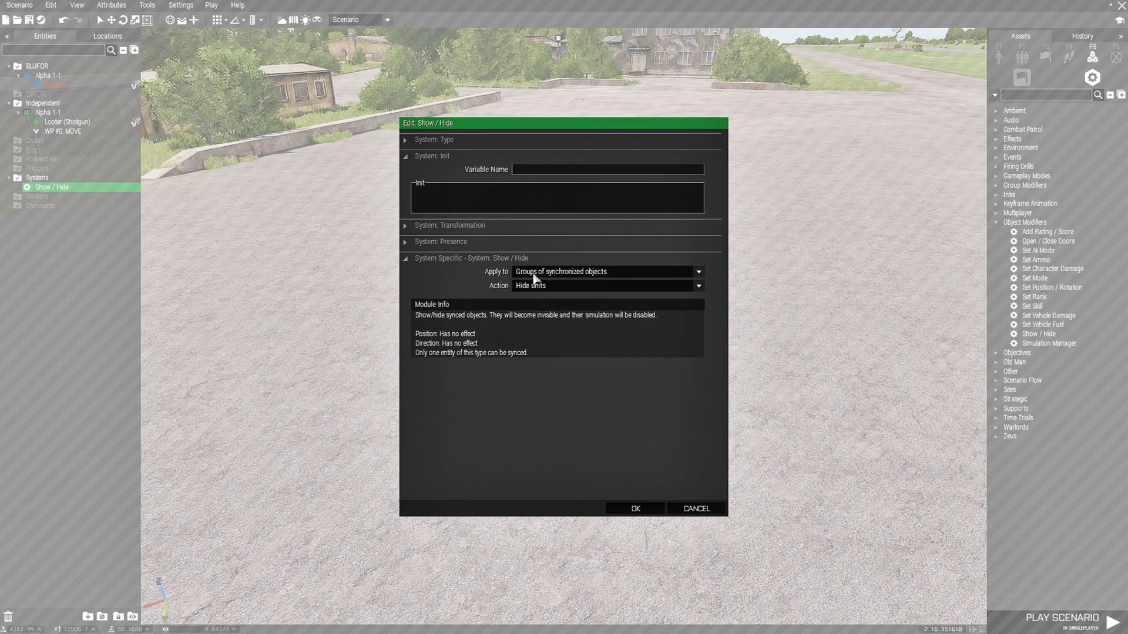
{"action": "left_click", "coordinate": [548, 273]}
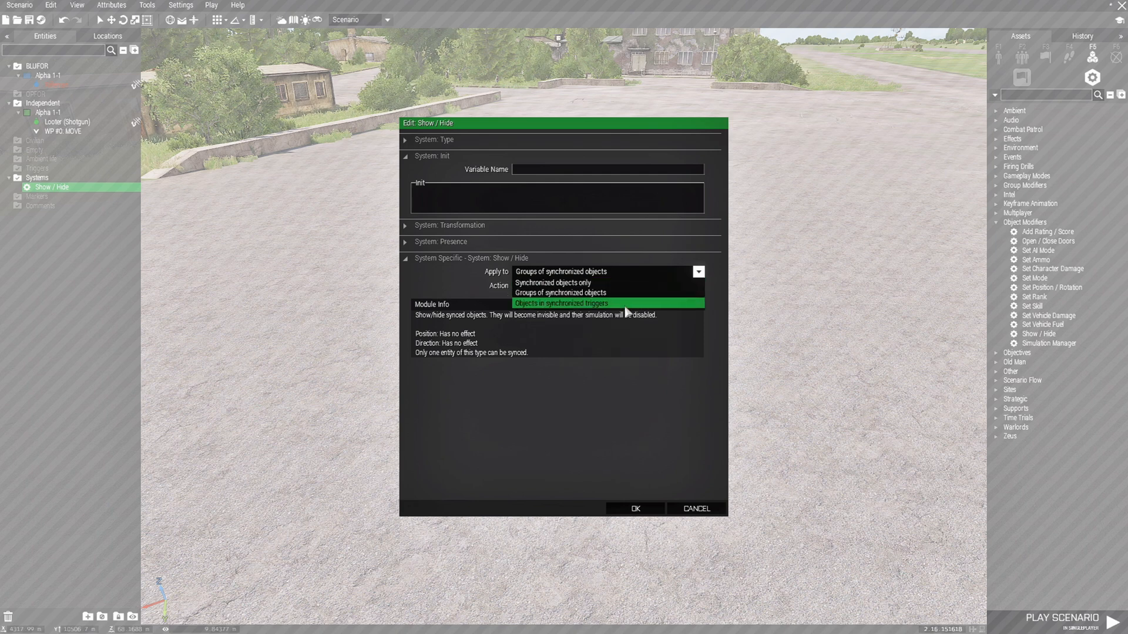
{"action": "left_click", "coordinate": [615, 283]}
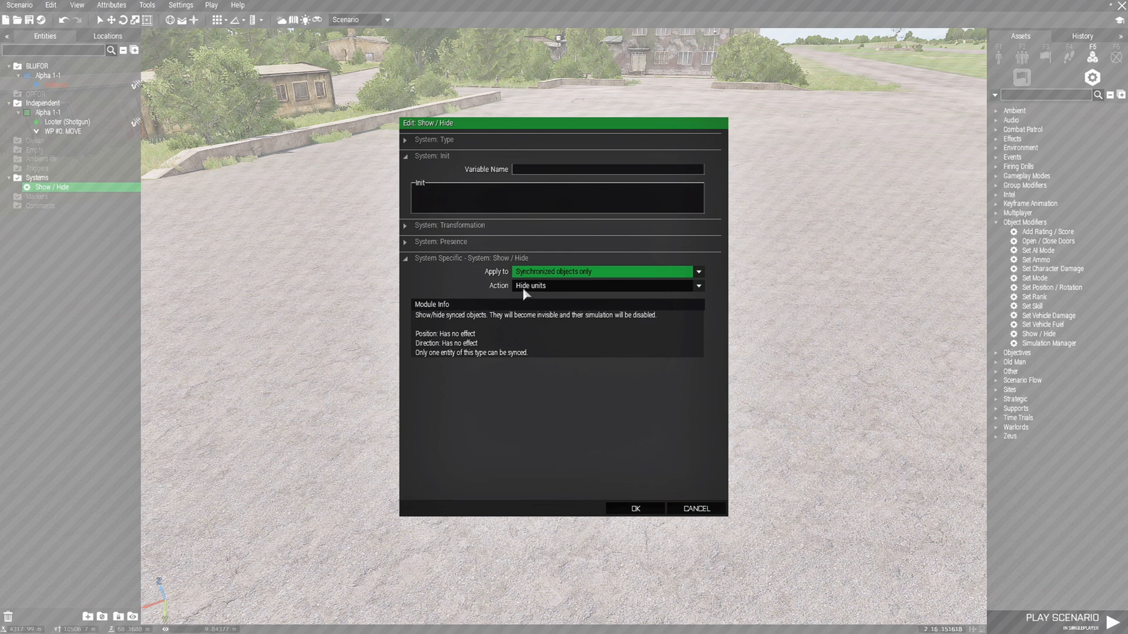
{"action": "left_click", "coordinate": [557, 287]}
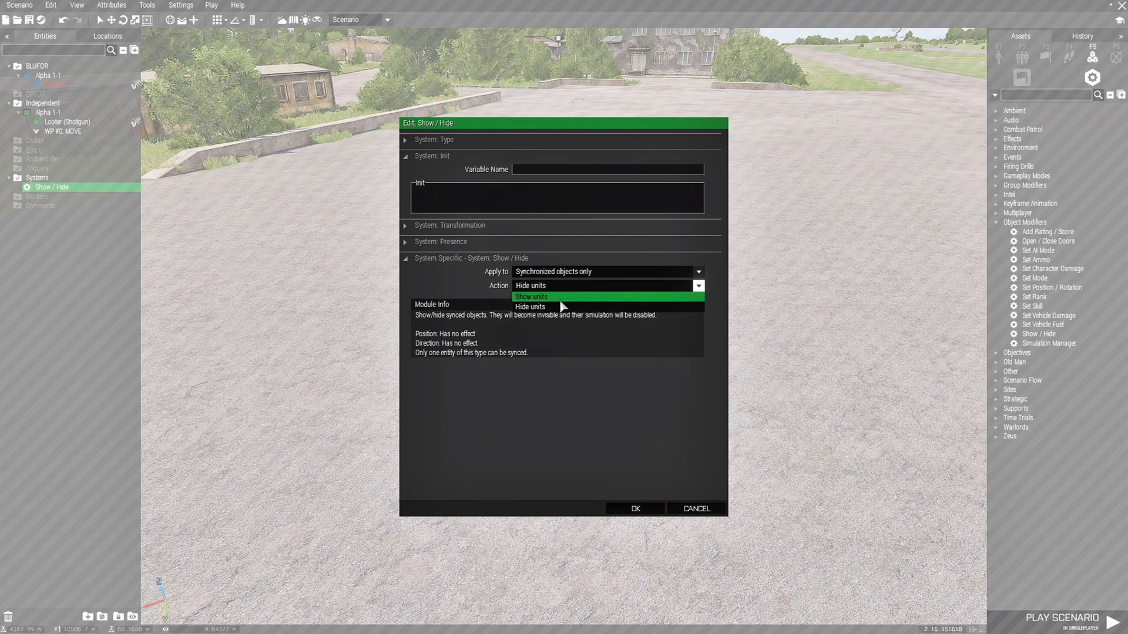
{"action": "left_click", "coordinate": [559, 307]}
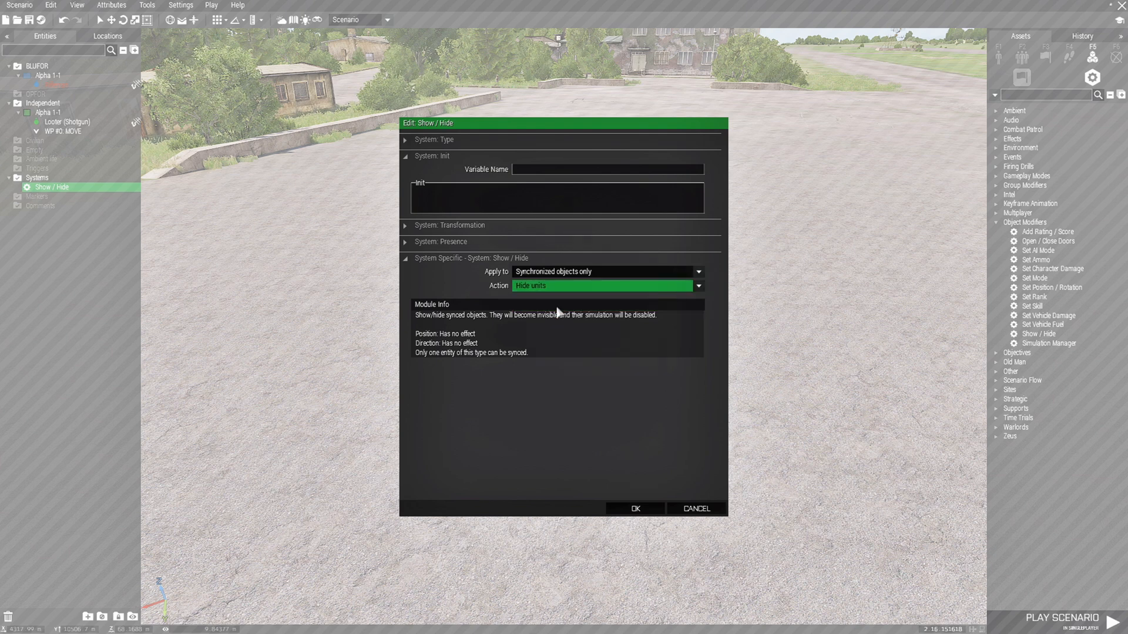
{"action": "left_click", "coordinate": [642, 499]}
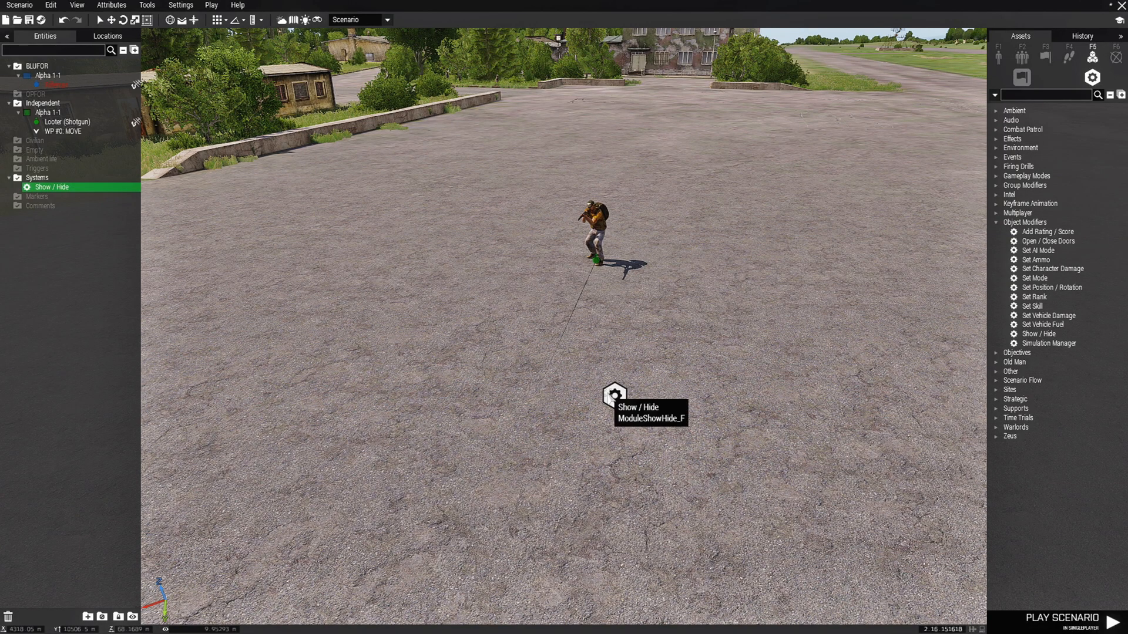
- Paste a copy of the Show / Hide module on the tarmac beside the original and set the copy's action to Show units
{"action": "right_click", "coordinate": [614, 396]}
{"action": "key", "text": "Escape"}
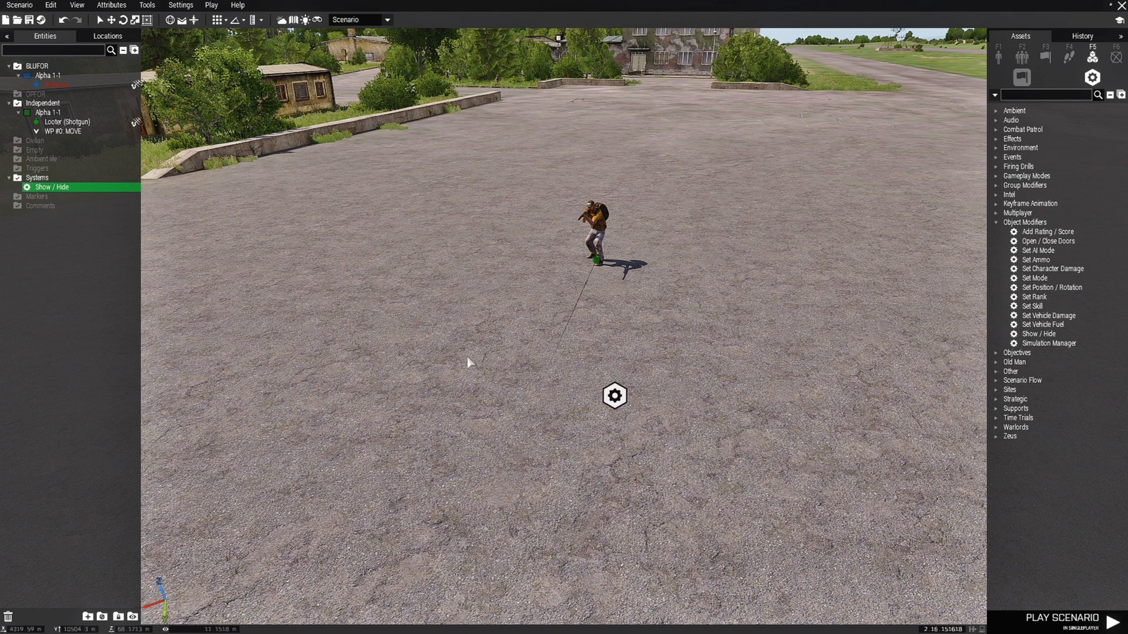
{"action": "key", "text": "ctrl+v"}
{"action": "left_click_drag", "start_coordinate": [468, 364], "coordinate": [476, 376]}
{"action": "double_click", "coordinate": [477, 376]}
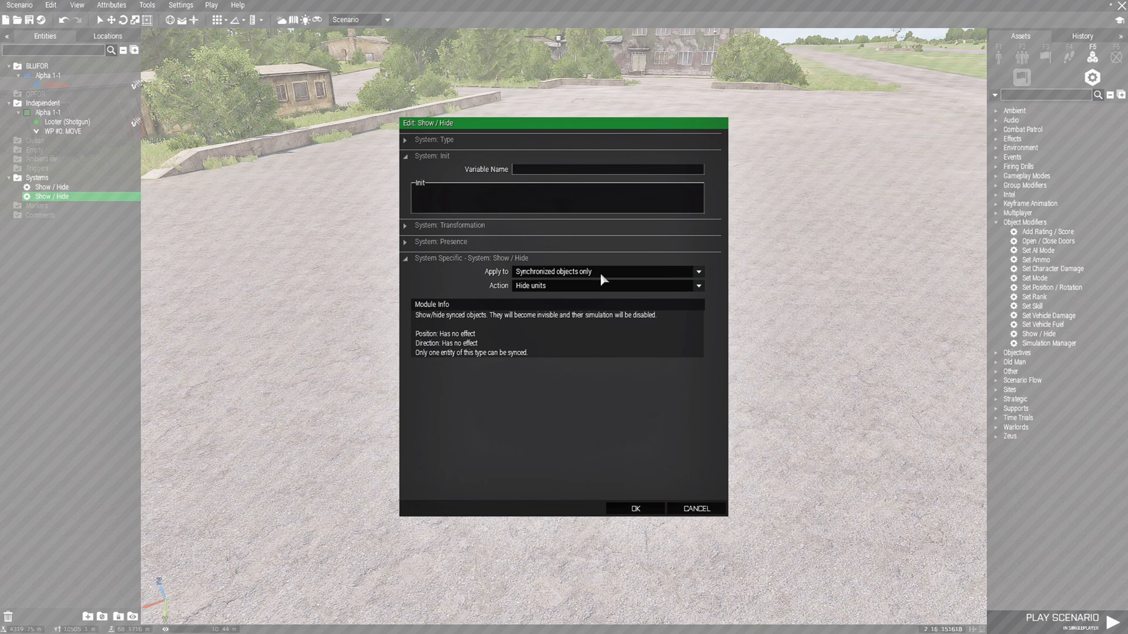
{"action": "left_click", "coordinate": [535, 292]}
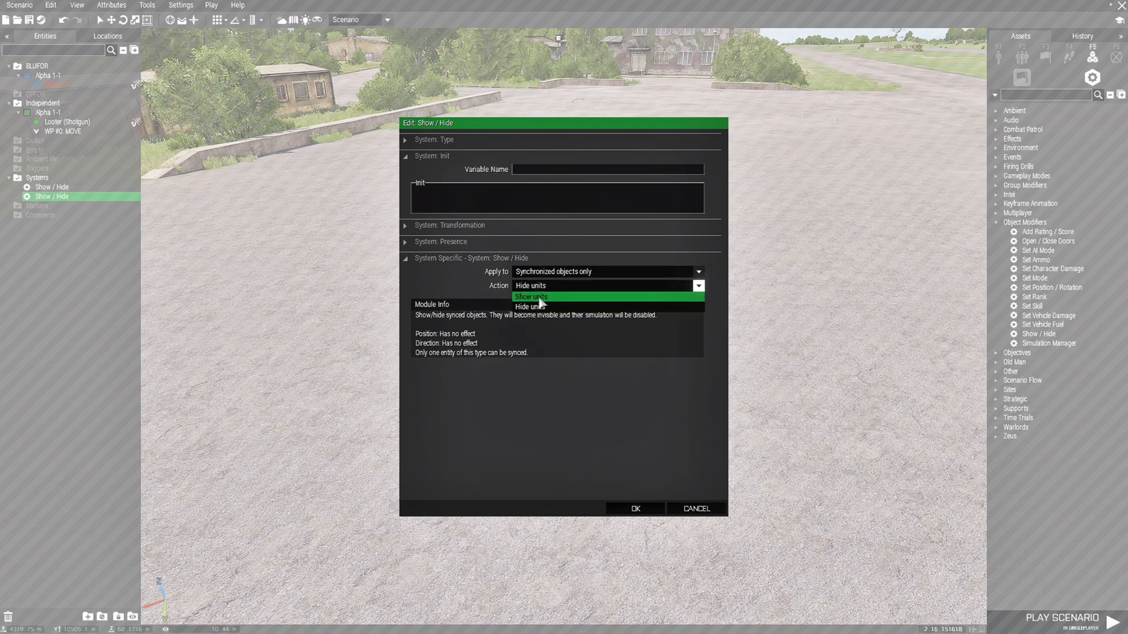
{"action": "left_click", "coordinate": [536, 301]}
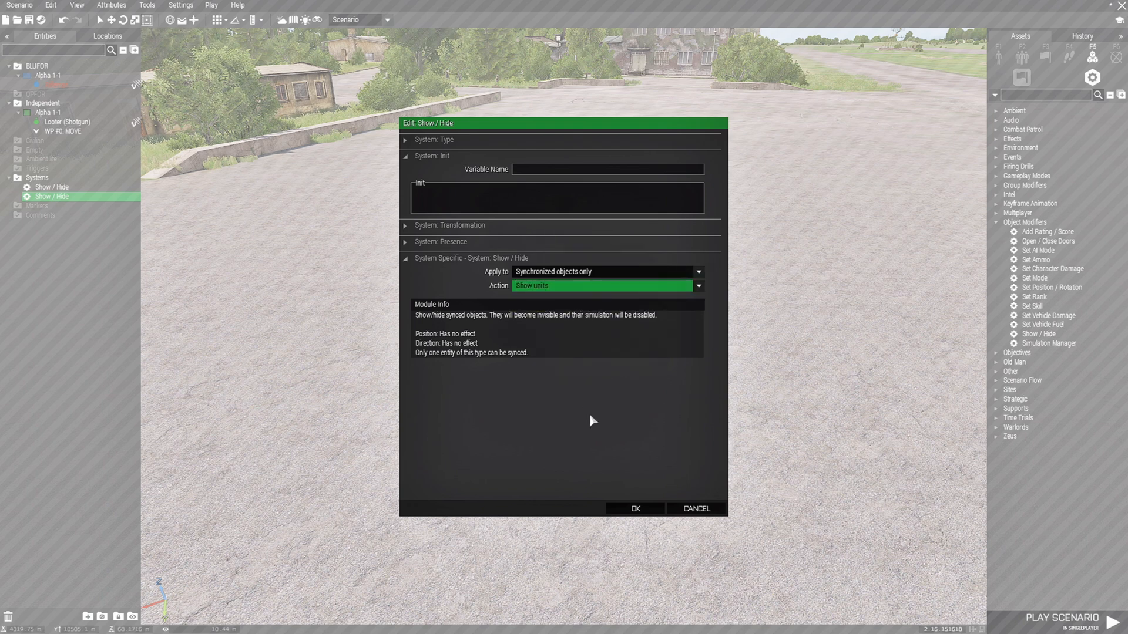
{"action": "left_click", "coordinate": [640, 510]}
- Select both Show / Hide modules and synchronize them to the looter
{"action": "left_click_drag", "start_coordinate": [429, 345], "coordinate": [662, 439]}
{"action": "key", "text": "w"}
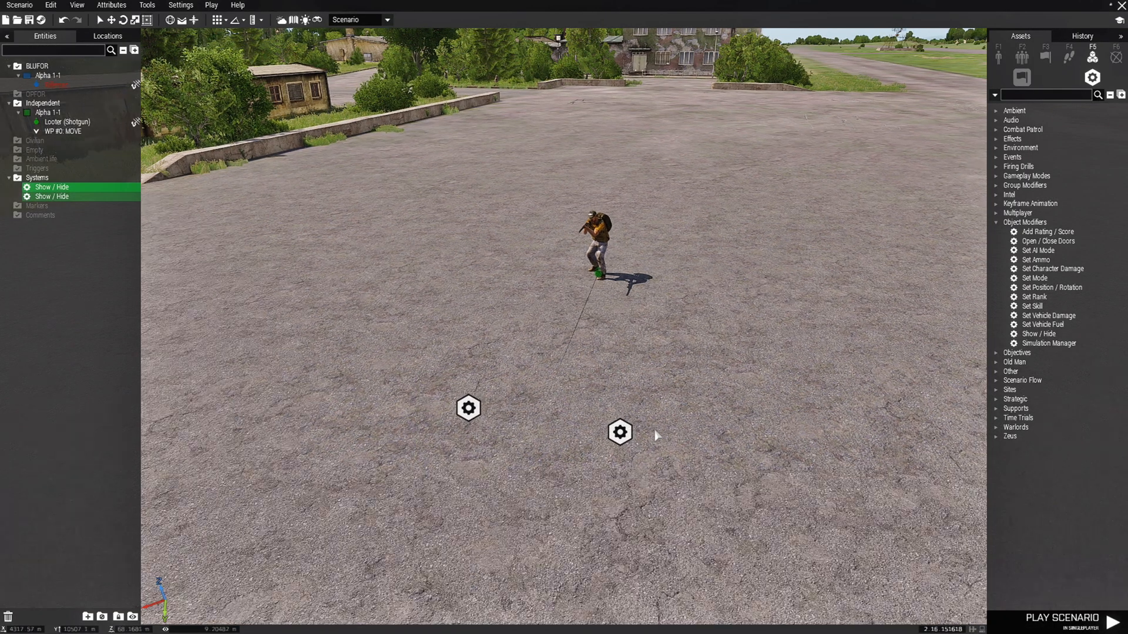
{"action": "right_click", "coordinate": [635, 521]}
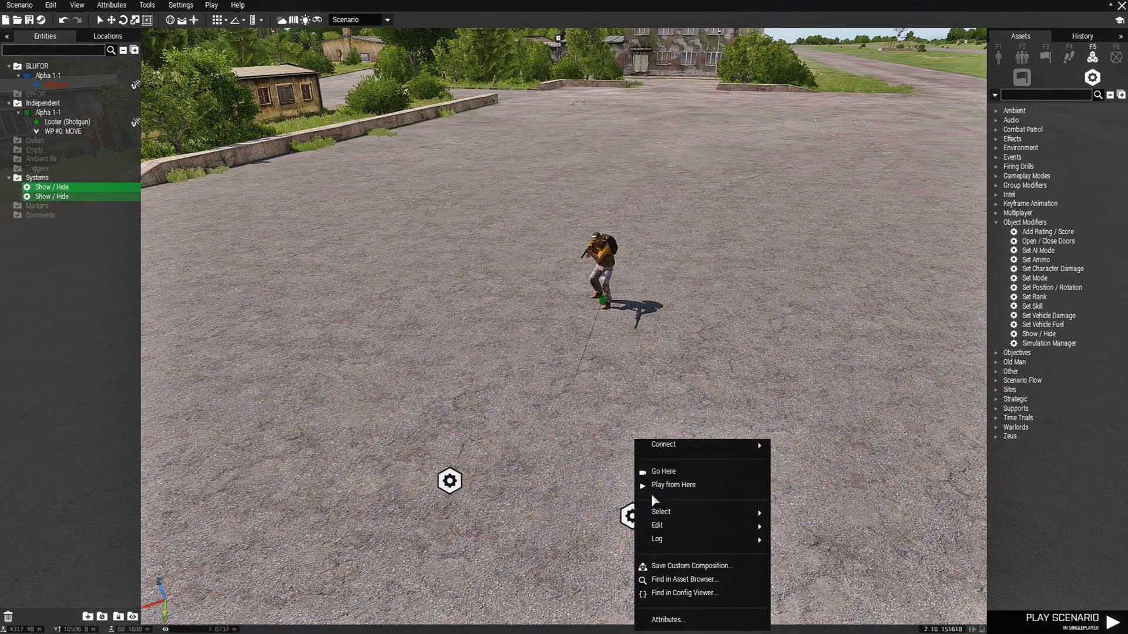
{"action": "mouse_move", "coordinate": [668, 446]}
{"action": "left_click", "coordinate": [790, 444]}
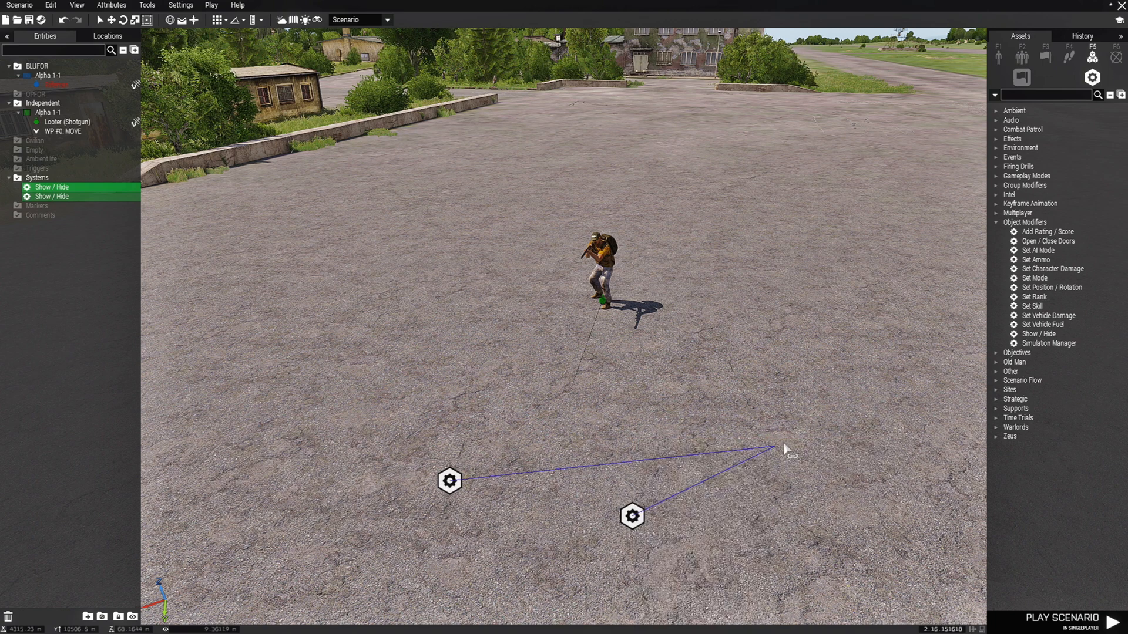
{"action": "left_click", "coordinate": [604, 303]}
- Check the Apply to and Action settings of each of the two Show / Hide modules
{"action": "scroll", "coordinate": [695, 380], "scroll_direction": "down", "scroll_amount": 3}
{"action": "double_click", "coordinate": [608, 353]}
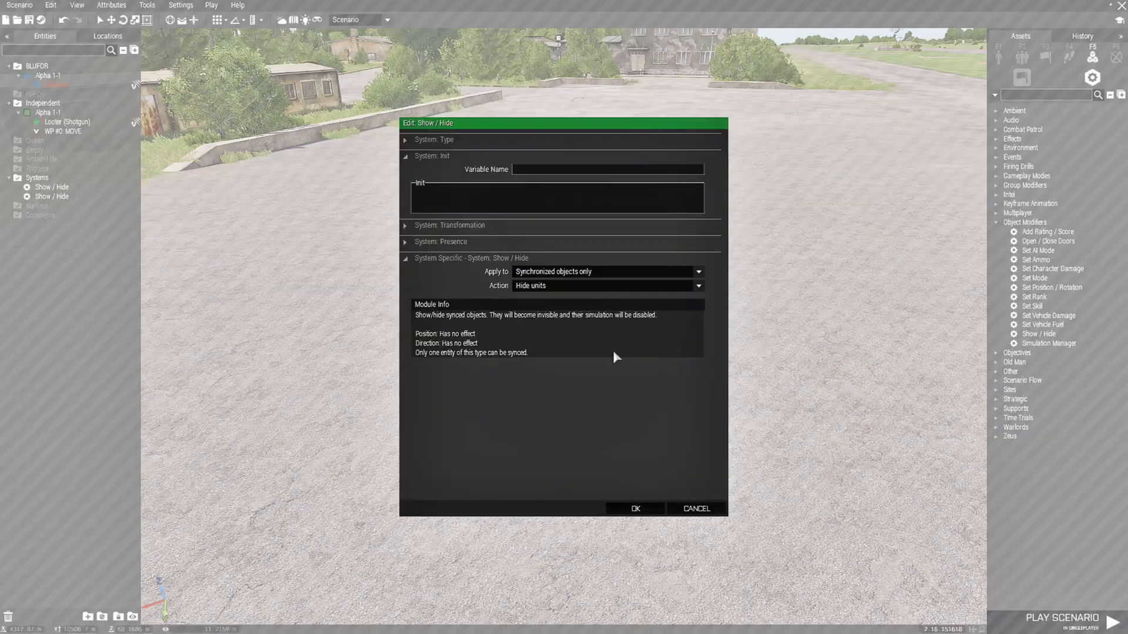
{"action": "left_click", "coordinate": [634, 509]}
{"action": "double_click", "coordinate": [486, 334]}
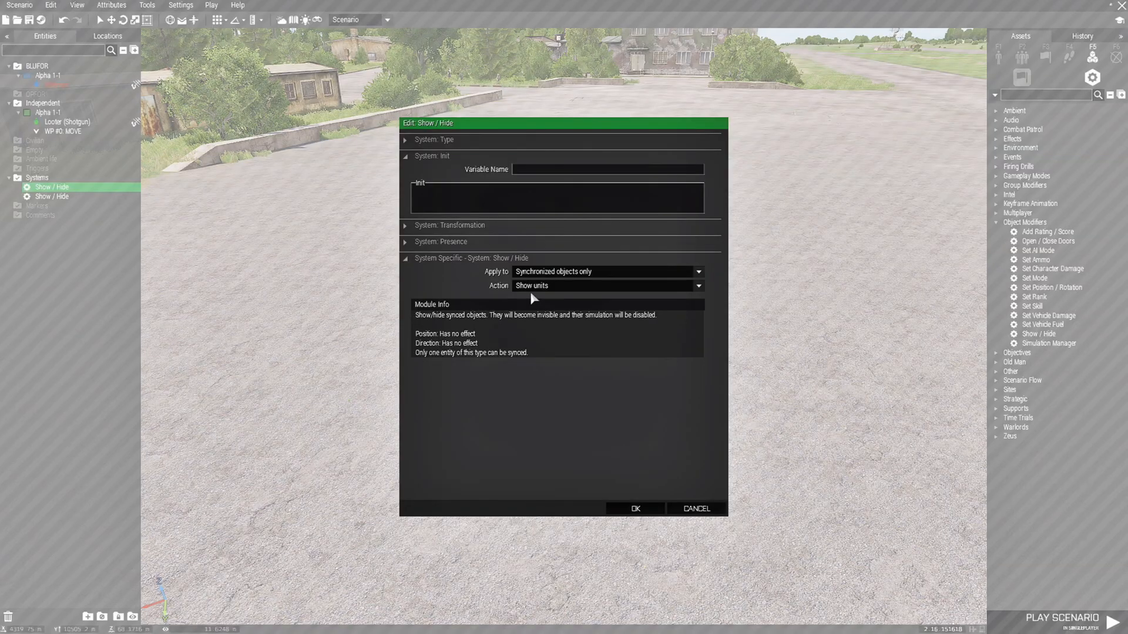
{"action": "left_click", "coordinate": [635, 509]}
{"action": "scroll", "coordinate": [667, 447], "scroll_direction": "up", "scroll_amount": 3}
{"action": "scroll", "coordinate": [666, 448], "scroll_direction": "down", "scroll_amount": 3}
{"action": "scroll", "coordinate": [664, 449], "scroll_direction": "up", "scroll_amount": 2}
{"action": "scroll", "coordinate": [659, 434], "scroll_direction": "down", "scroll_amount": 2}
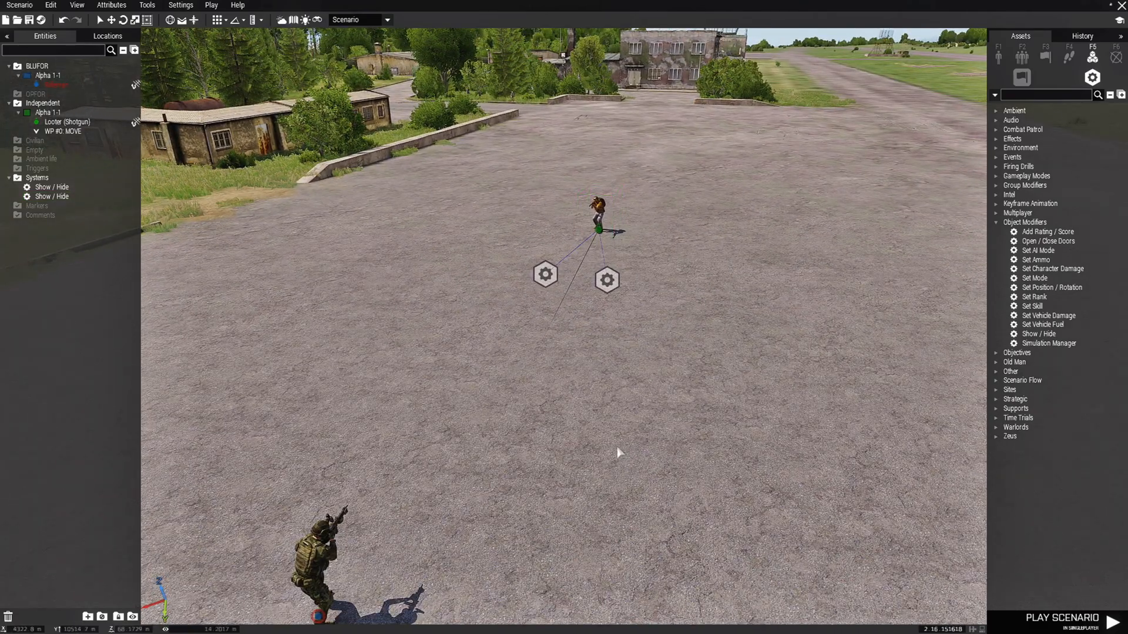
{"action": "scroll", "coordinate": [617, 425], "scroll_direction": "down", "scroll_amount": 2}
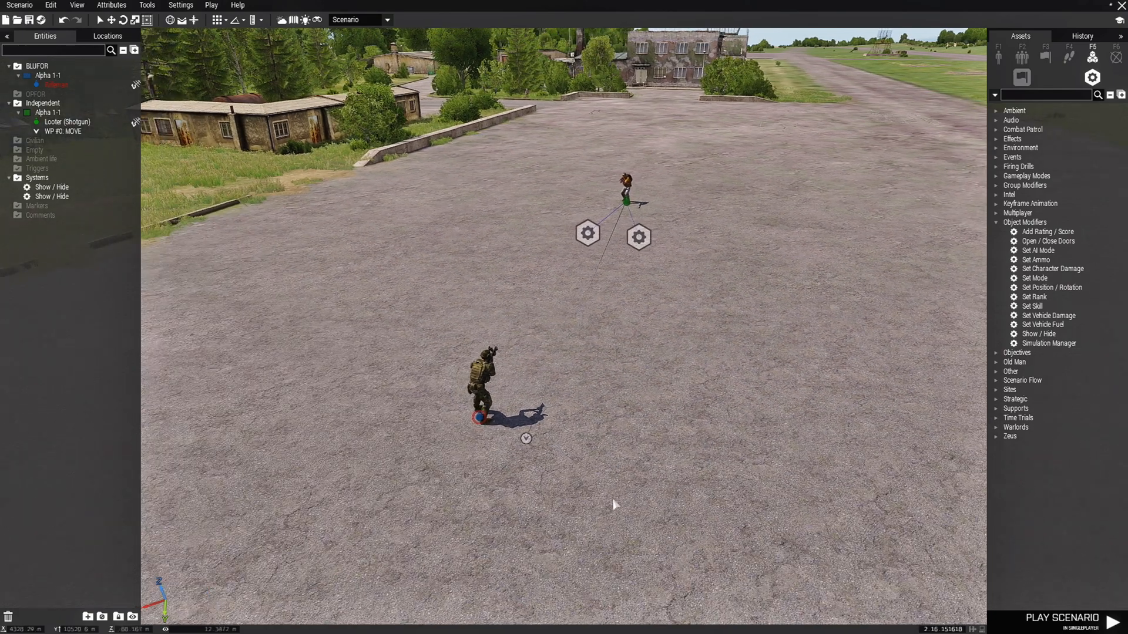
- Place a Trigger on the tarmac just ahead of the rifleman and draw its area to a size of about 1.35 by 1.35
{"action": "scroll", "coordinate": [617, 502], "scroll_direction": "up", "scroll_amount": 3}
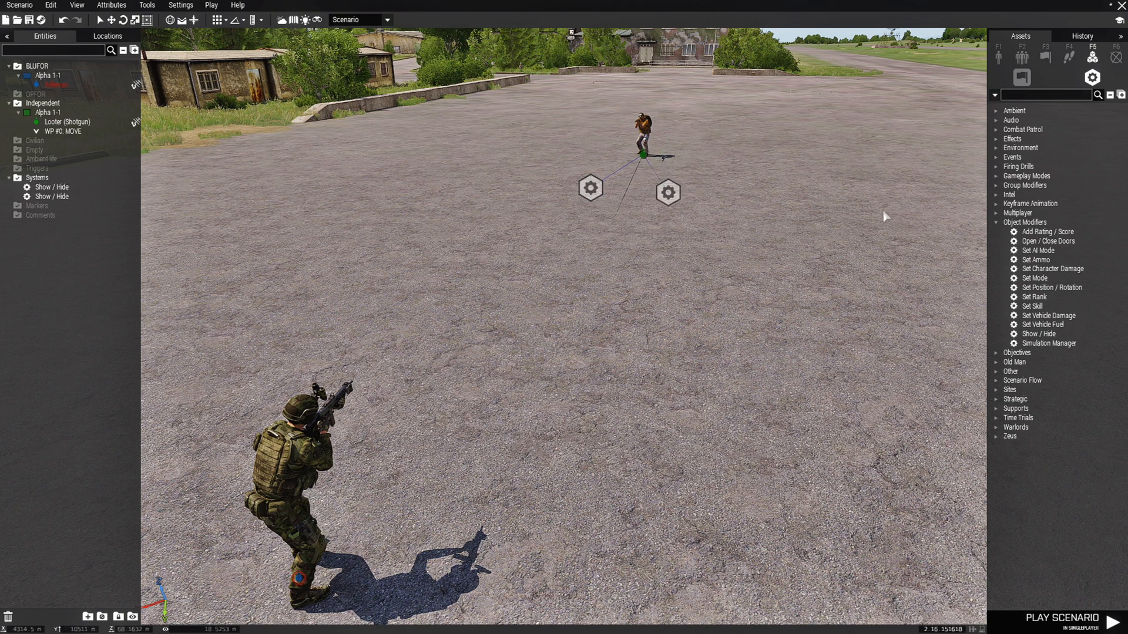
{"action": "left_click", "coordinate": [1045, 57]}
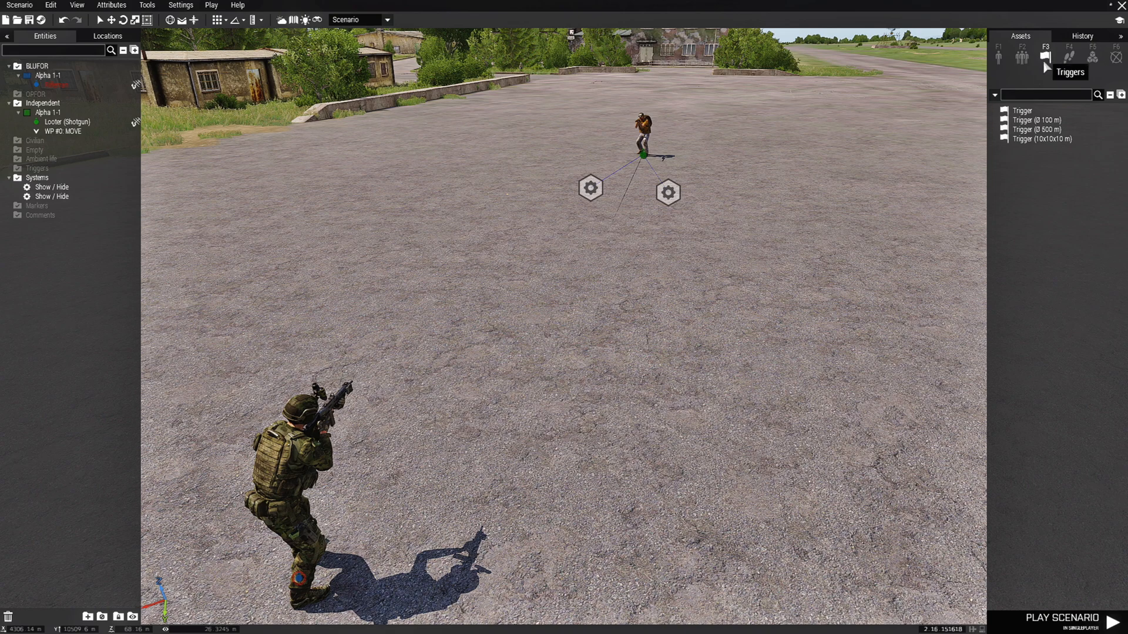
{"action": "left_click", "coordinate": [1022, 111]}
{"action": "scroll", "coordinate": [641, 371], "scroll_direction": "up", "scroll_amount": 3}
{"action": "key", "text": "a"}
{"action": "key", "text": "s"}
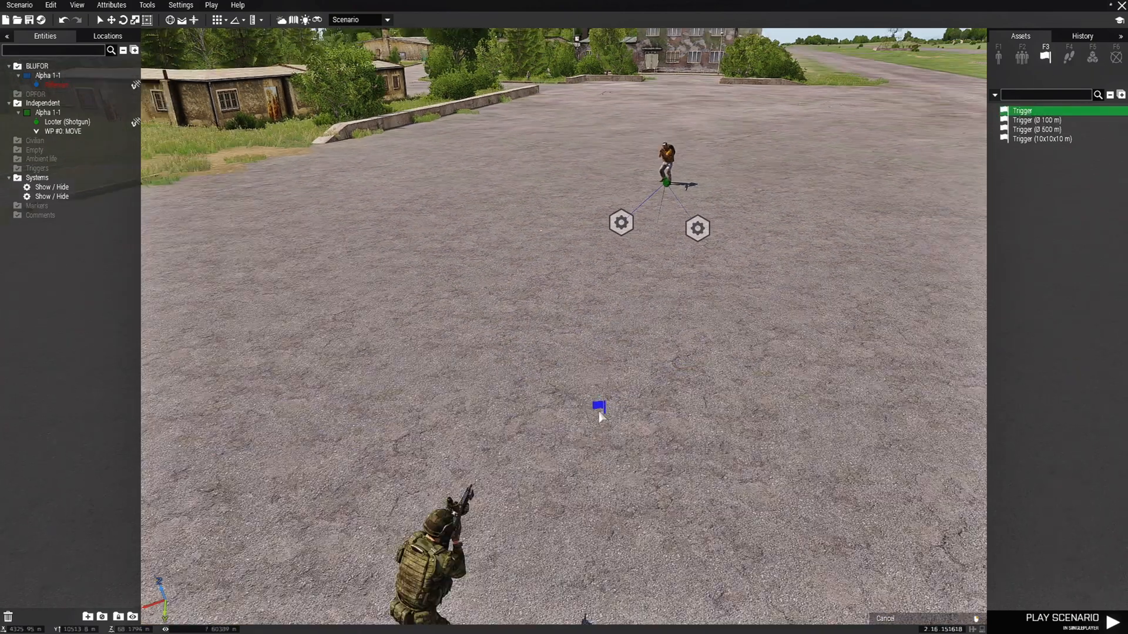
{"action": "left_click", "coordinate": [559, 393]}
{"action": "left_click_drag", "start_coordinate": [547, 384], "coordinate": [372, 350]}
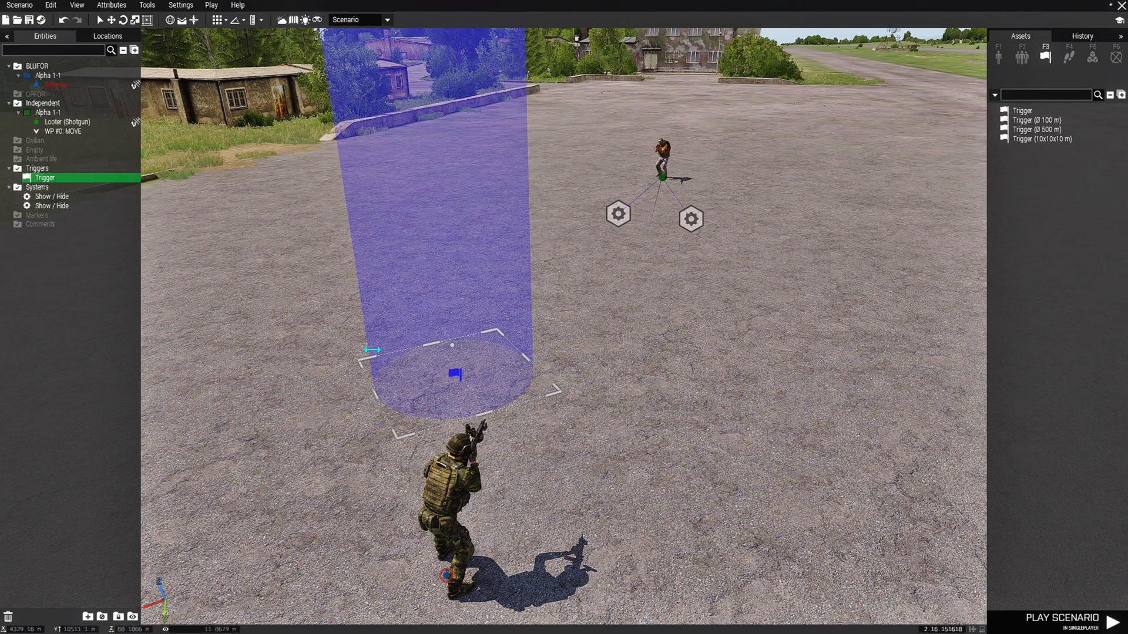
- Give the trigger a rectangular shape and set its activation to BLUFOR
{"action": "double_click", "coordinate": [455, 378]}
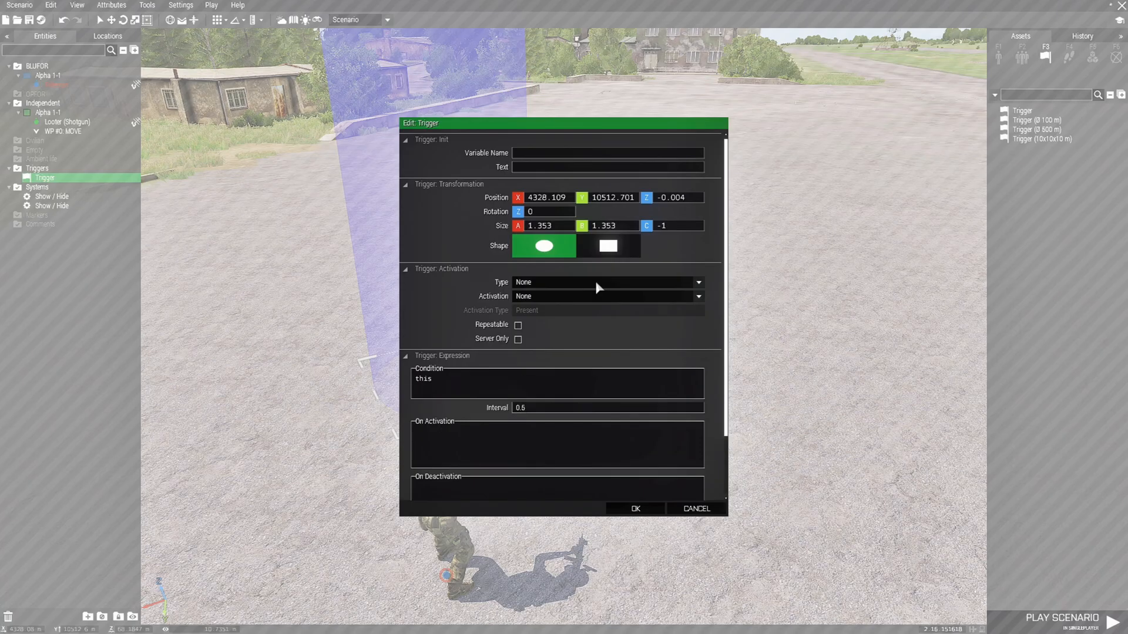
{"action": "left_click", "coordinate": [608, 247]}
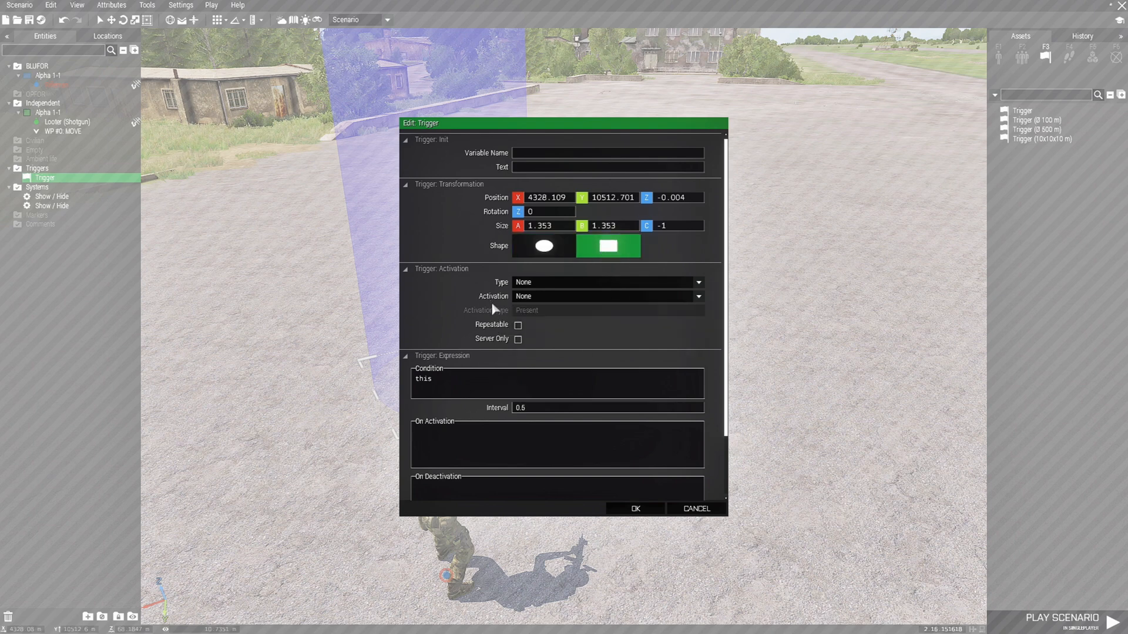
{"action": "left_click", "coordinate": [545, 298]}
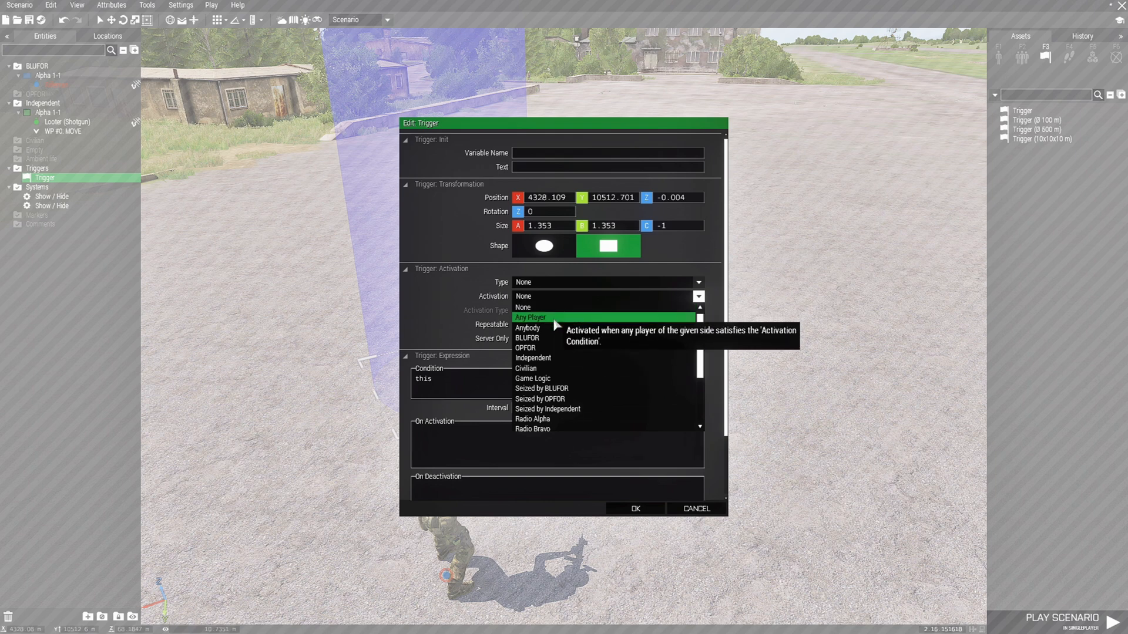
{"action": "left_click", "coordinate": [561, 339]}
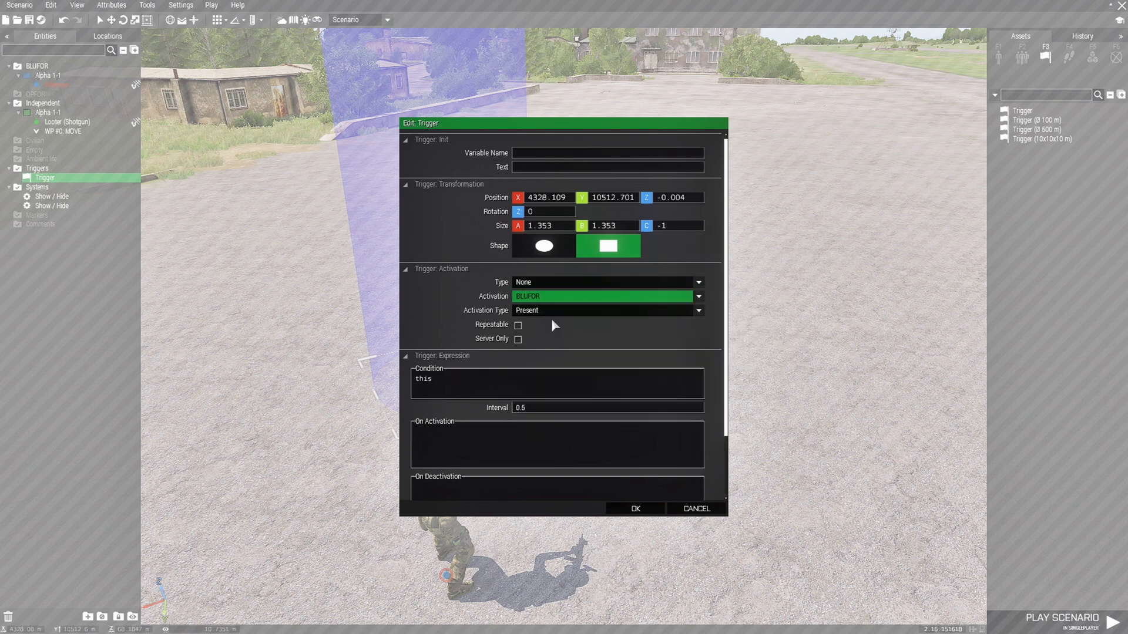
{"action": "left_click", "coordinate": [642, 509]}
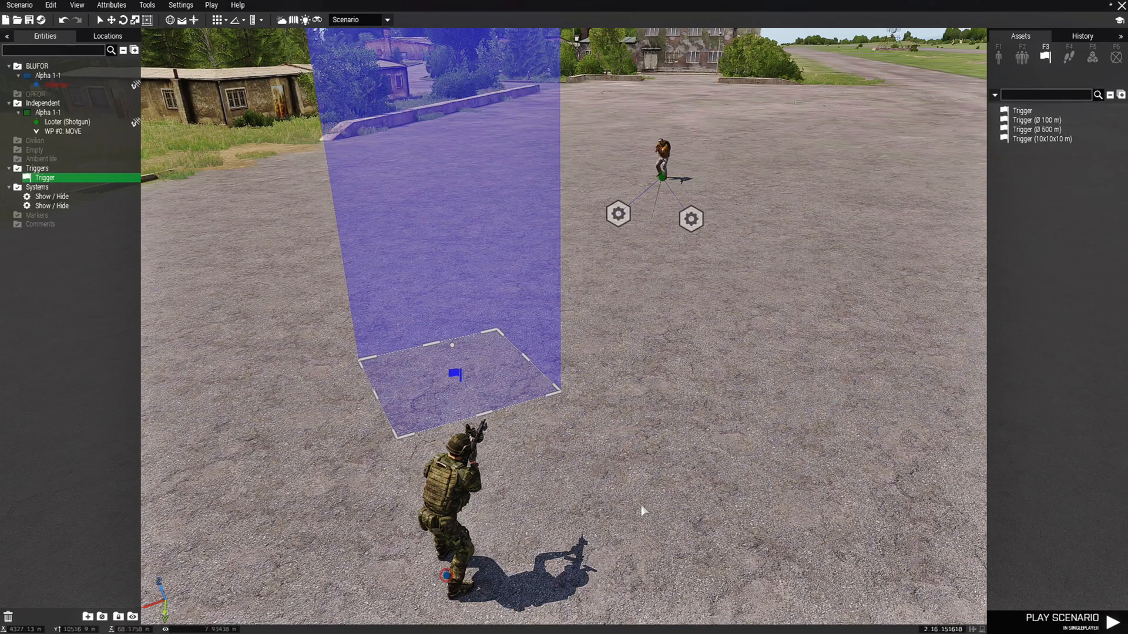
- Rotate and widen the trigger area and position it across the rifleman's path towards the looter
{"action": "left_click_drag", "start_coordinate": [442, 384], "coordinate": [491, 327], "text": "shift"}
{"action": "left_click_drag", "start_coordinate": [455, 376], "coordinate": [565, 404]}
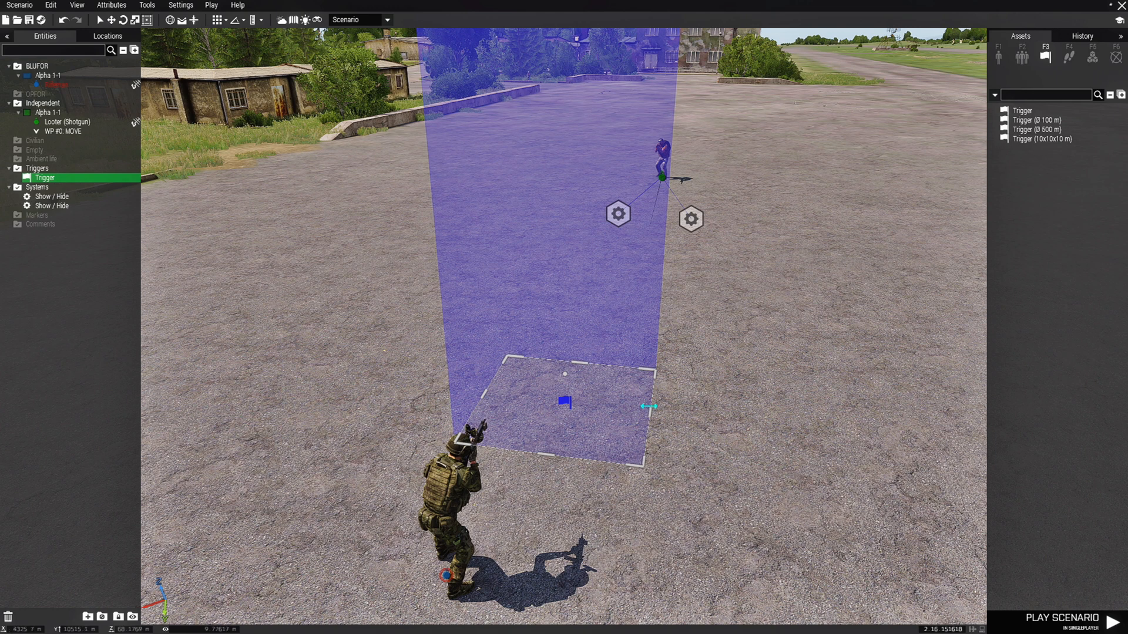
{"action": "left_click_drag", "start_coordinate": [652, 411], "coordinate": [753, 418]}
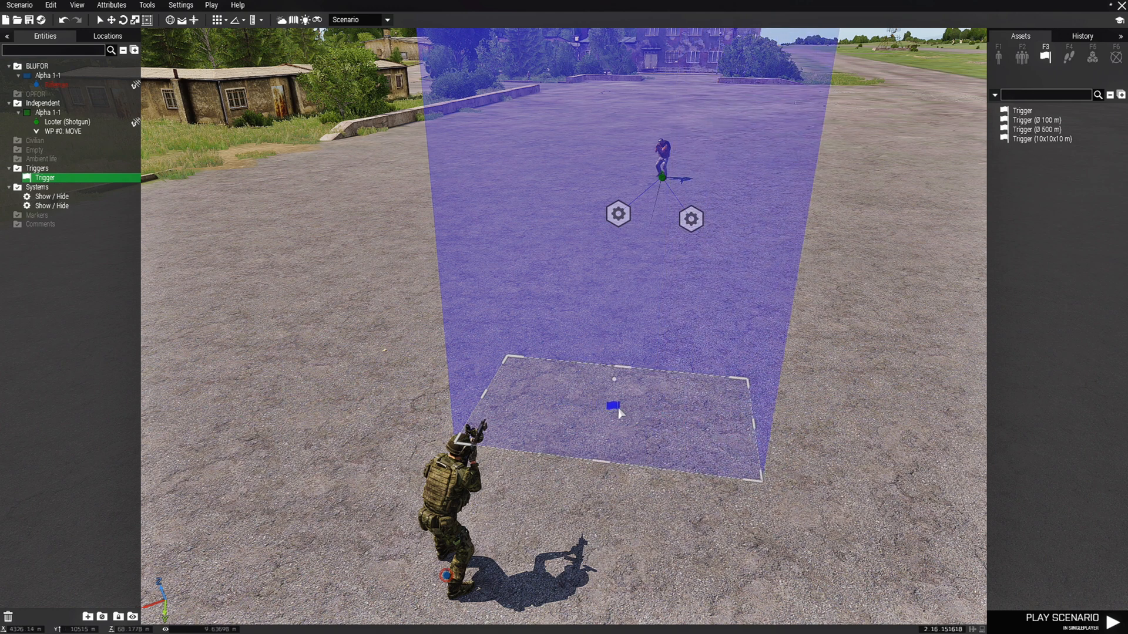
{"action": "left_click_drag", "start_coordinate": [609, 412], "coordinate": [571, 409]}
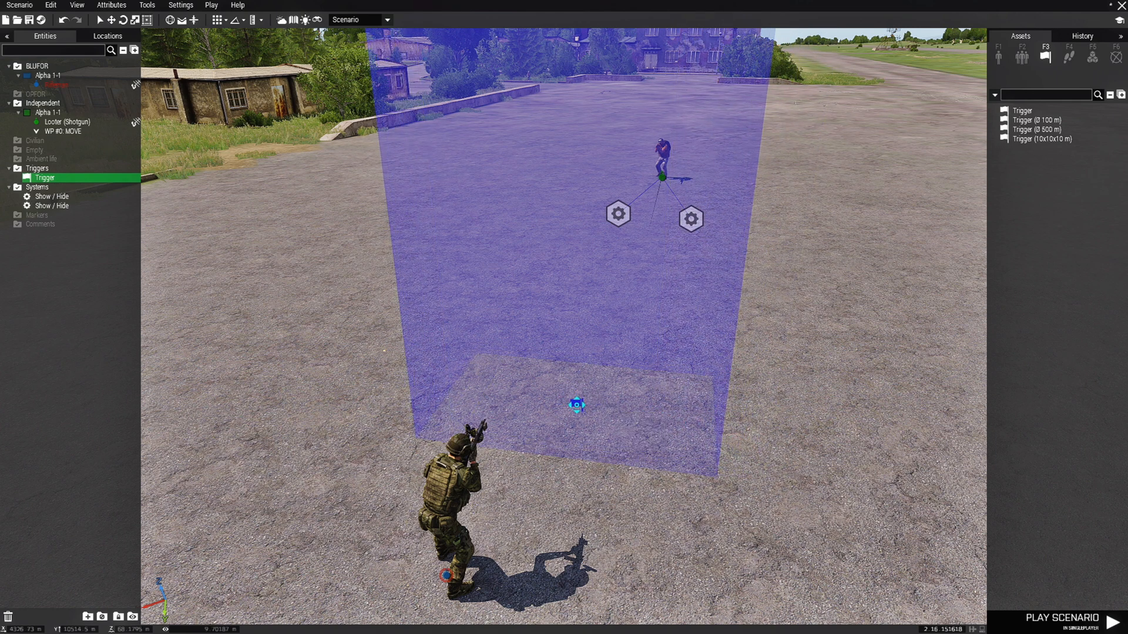
{"action": "left_click", "coordinate": [776, 433]}
- Synchronize the trigger to the Show / Hide module that shows units
{"action": "key", "text": "w"}
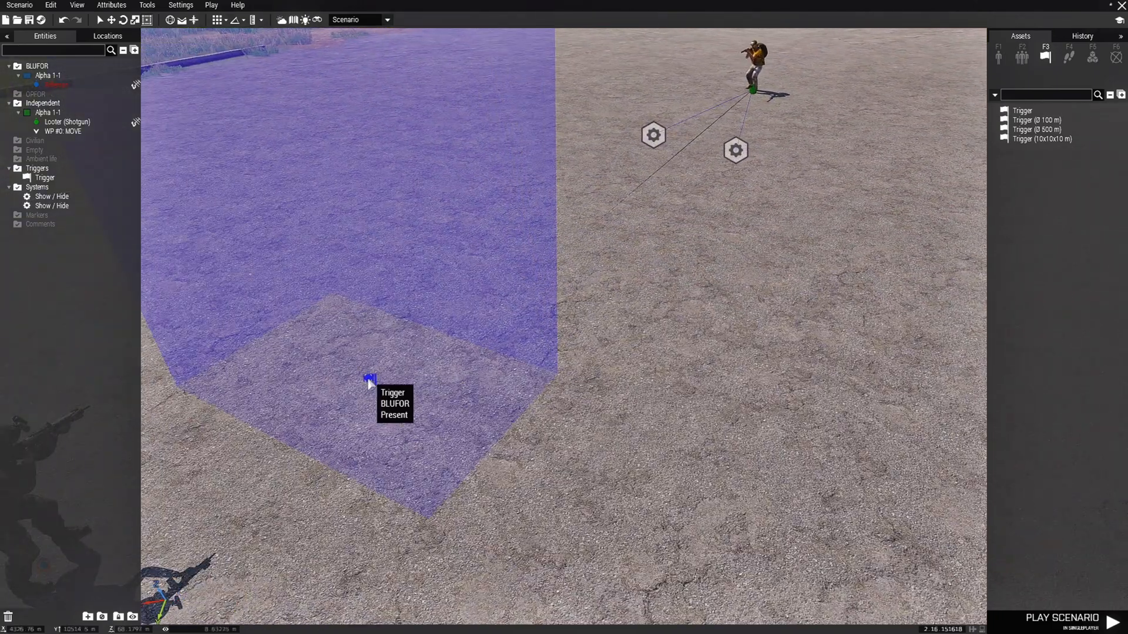
{"action": "right_click", "coordinate": [370, 381]}
{"action": "mouse_move", "coordinate": [372, 385]}
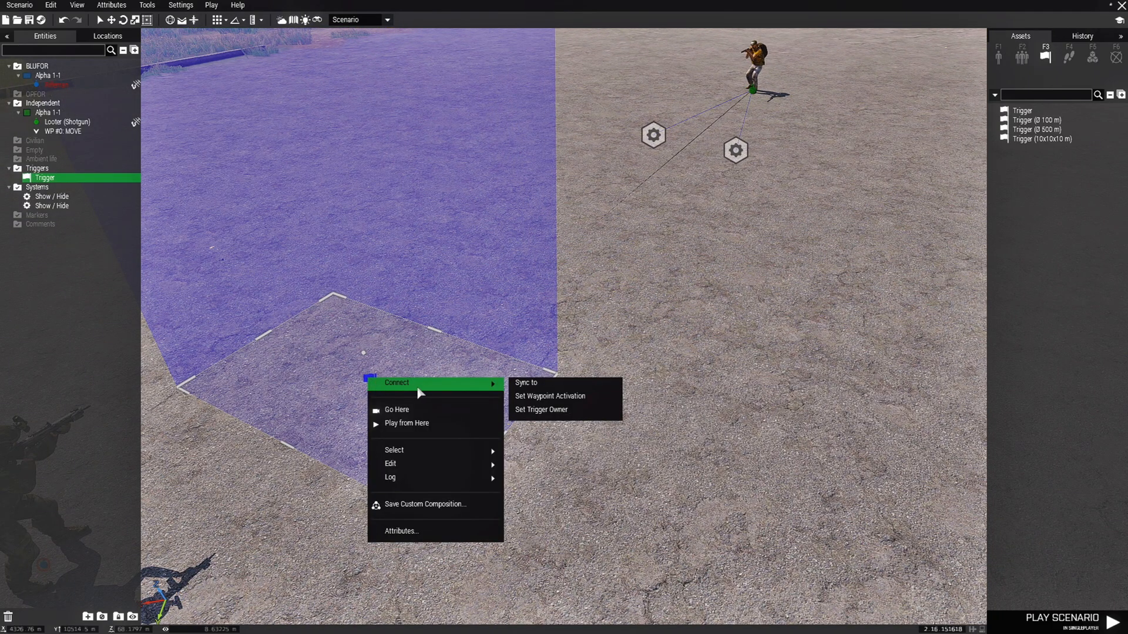
{"action": "left_click", "coordinate": [529, 382]}
{"action": "key", "text": "w"}
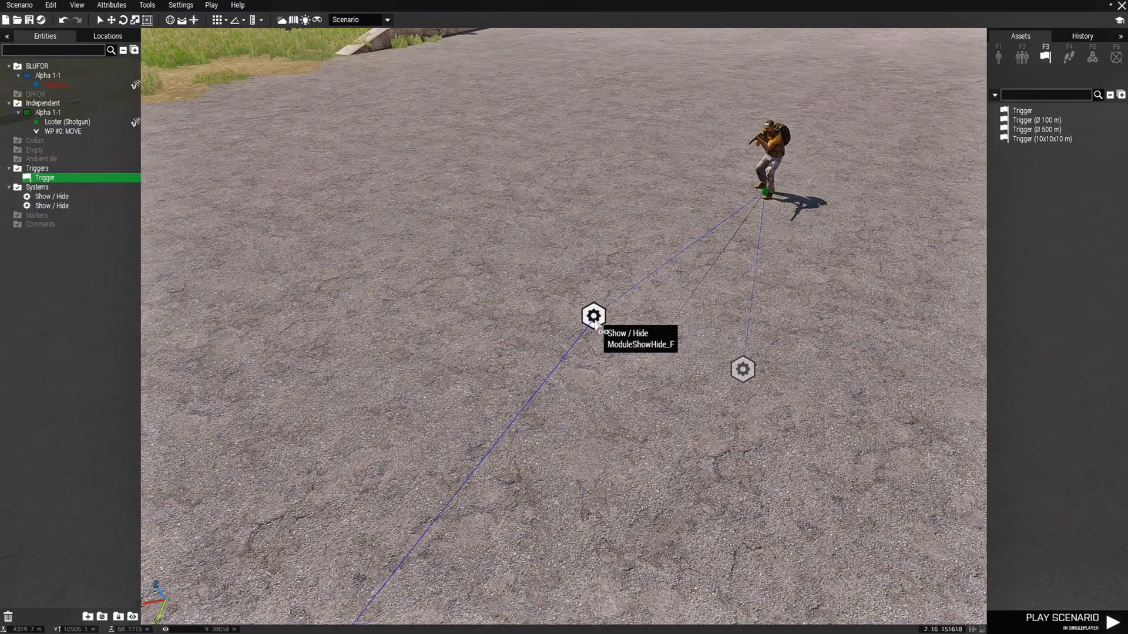
{"action": "left_click", "coordinate": [594, 322]}
- Inspect the trigger-linked Show / Hide module's settings and the connections between trigger, modules and looter
{"action": "key", "text": "s"}
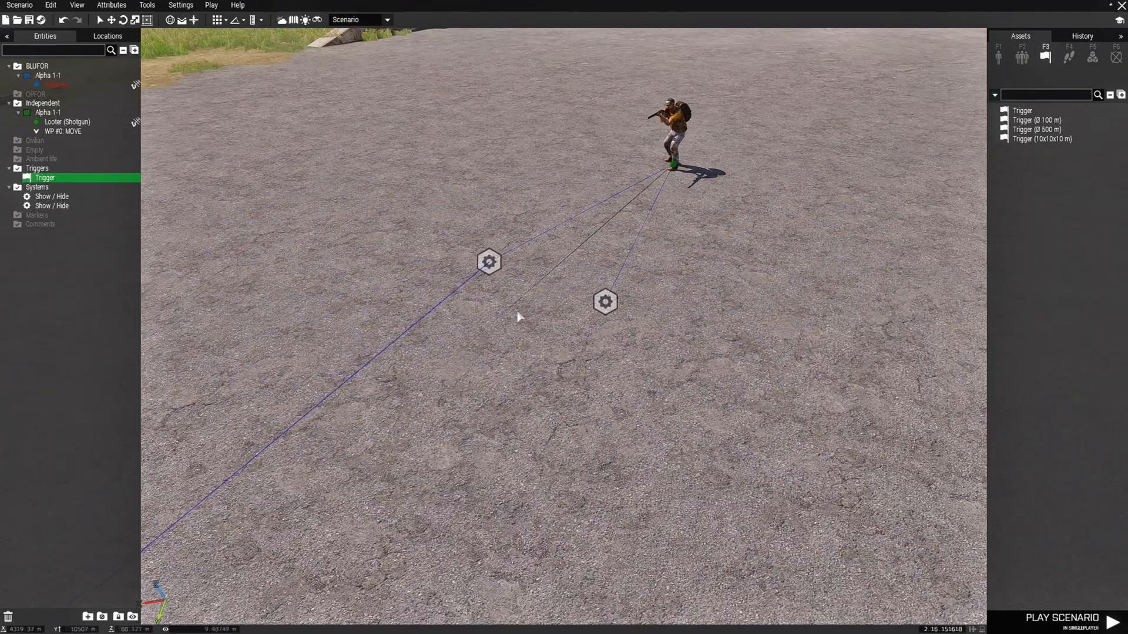
{"action": "key", "text": "w"}
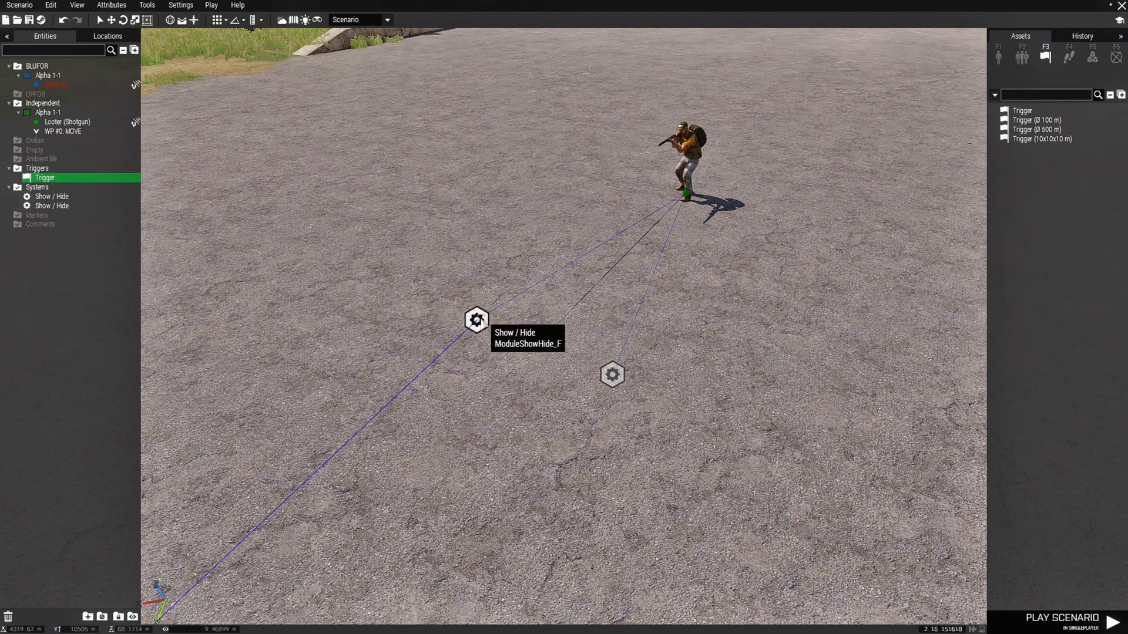
{"action": "double_click", "coordinate": [476, 320]}
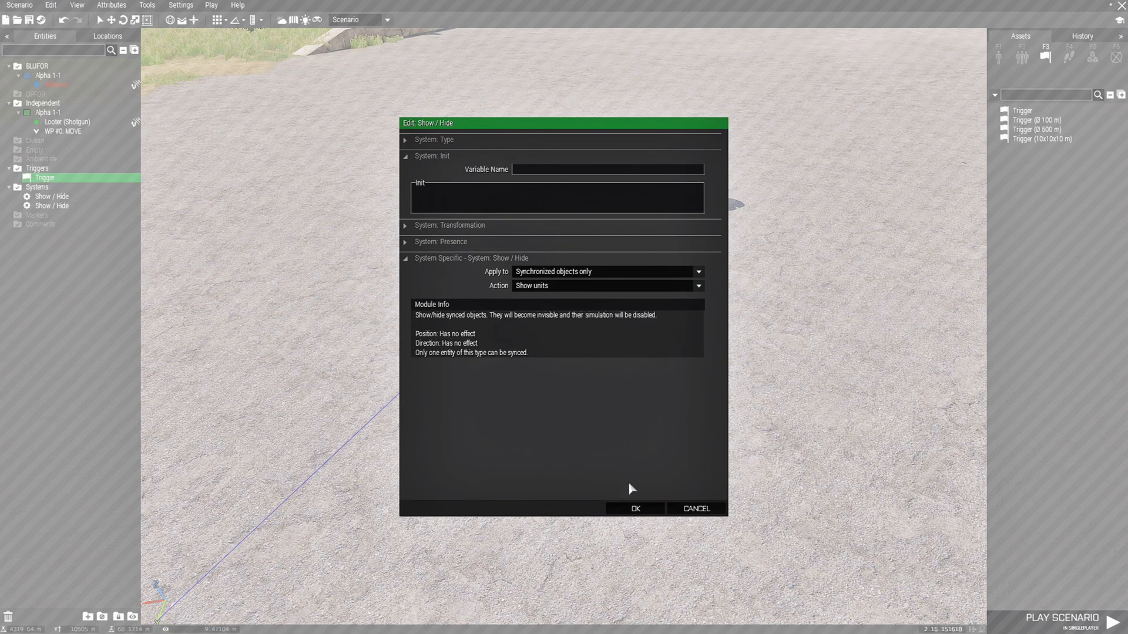
{"action": "left_click", "coordinate": [635, 508]}
{"action": "mouse_move", "coordinate": [611, 521]}
{"action": "right_mouse_down"}
{"action": "mouse_move", "coordinate": [639, 511]}
{"action": "mouse_move", "coordinate": [616, 519]}
{"action": "right_mouse_up"}
{"action": "key", "text": "w"}
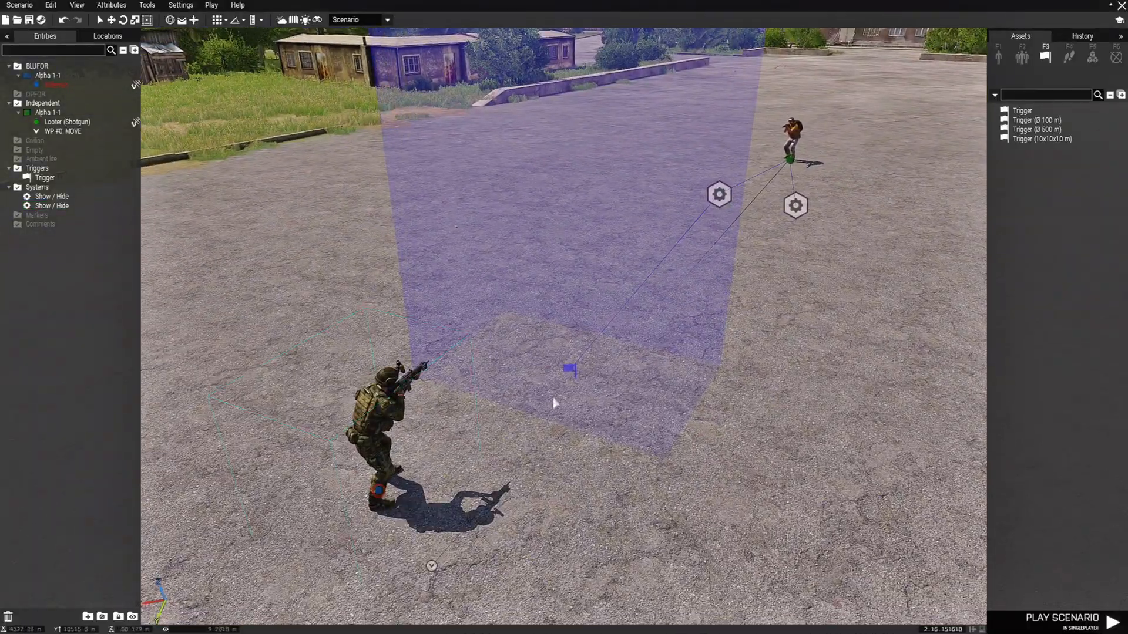
{"action": "key", "text": "d"}
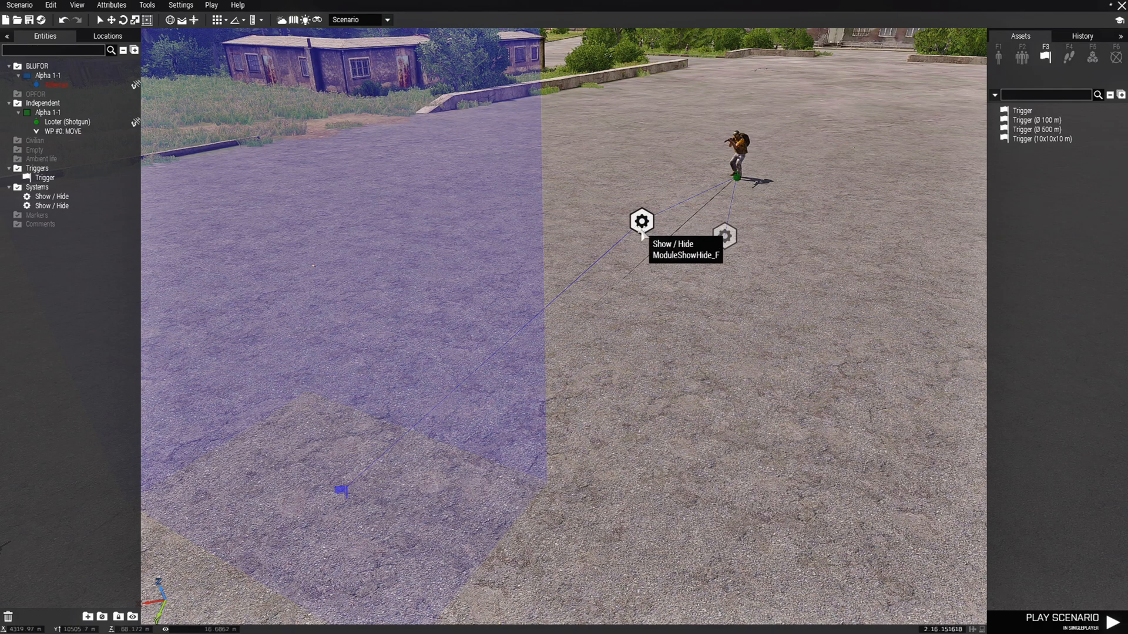
{"action": "key", "text": "s"}
{"action": "key", "text": "a"}
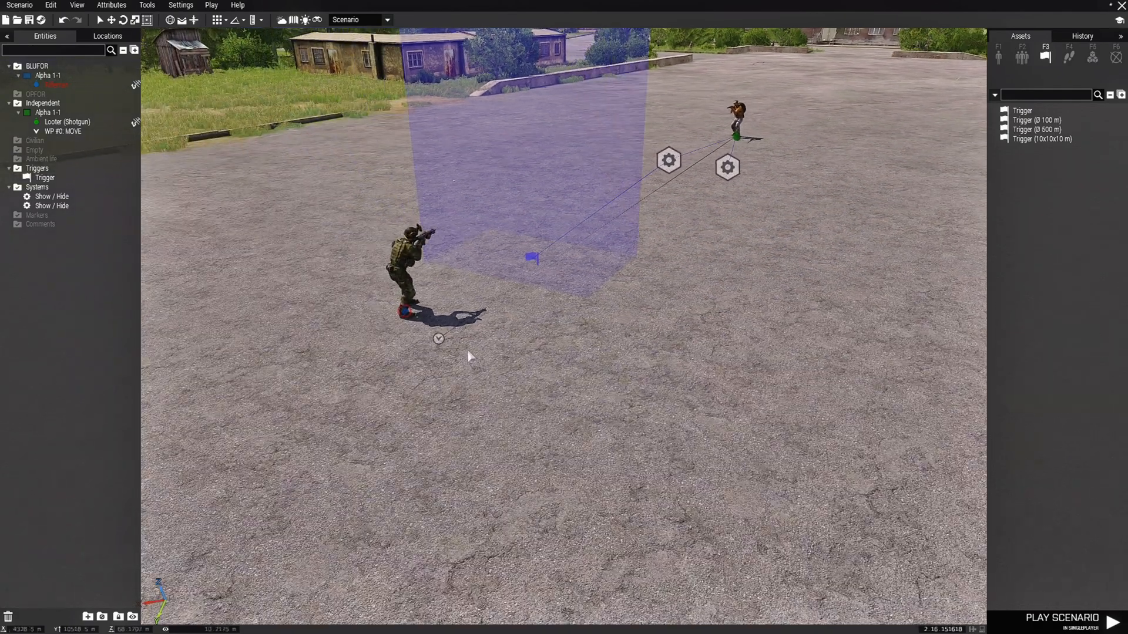
{"action": "key", "text": "w"}
{"action": "key", "text": "a"}
- Play the scenario and walk the rifleman forward into the trigger area to test the looter's visibility
{"action": "left_click", "coordinate": [1063, 621]}
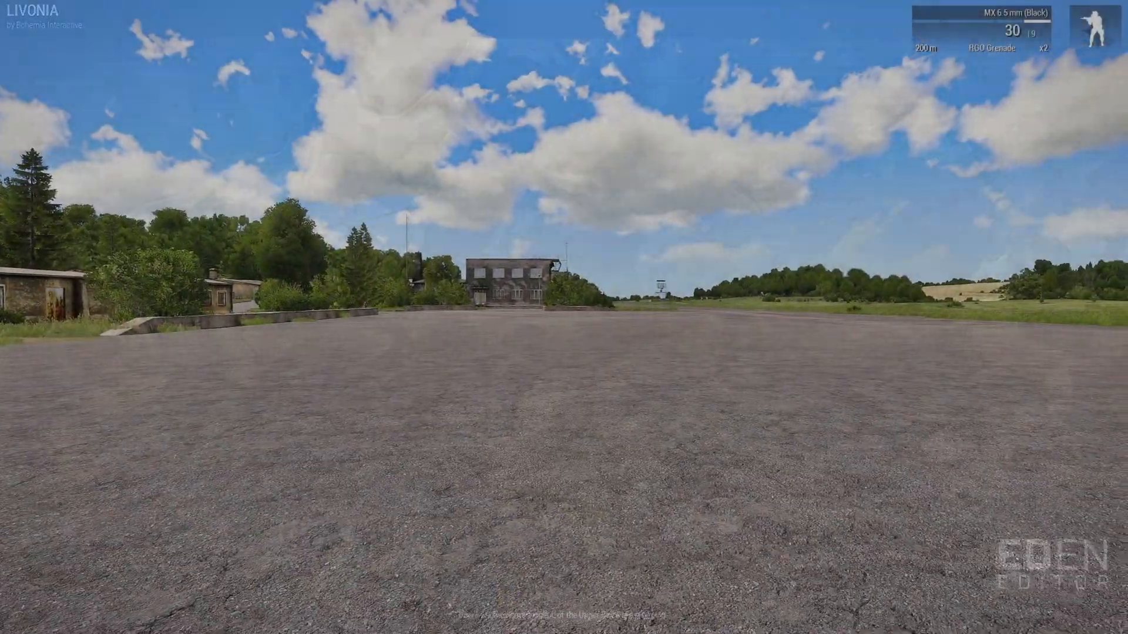
{"action": "right_click", "coordinate": [564, 317]}
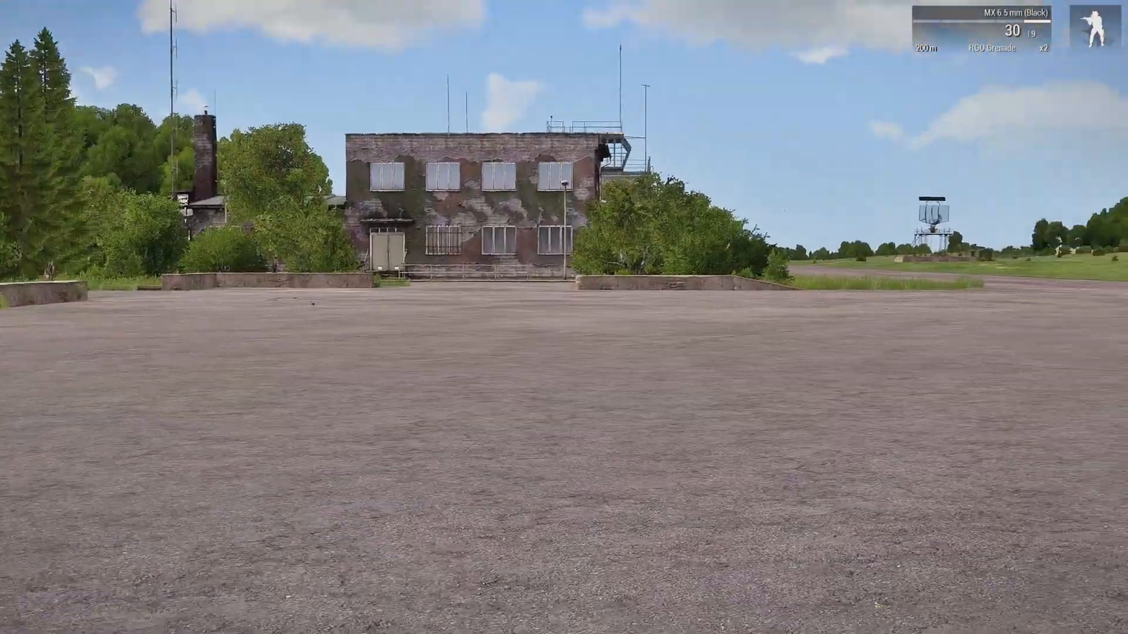
{"action": "key", "text": "w"}
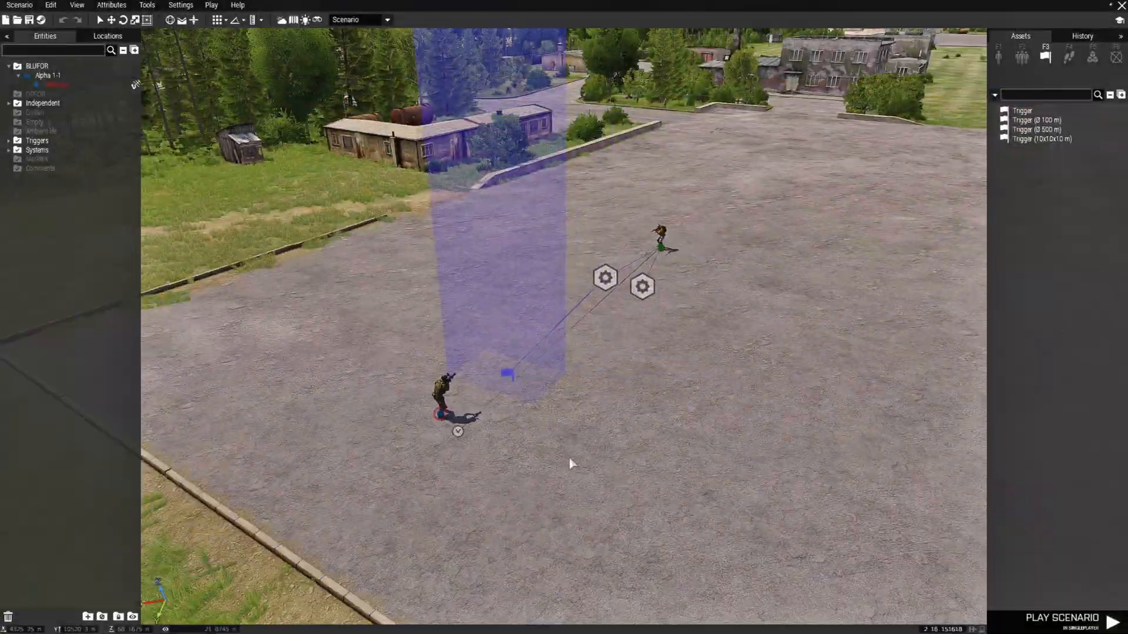
- Delete the looter standing beyond the two Show / Hide modules
{"action": "key", "text": "w"}
{"action": "right_click_drag", "start_coordinate": [569, 457], "coordinate": [646, 461]}
{"action": "key", "text": "d"}
{"action": "left_click_drag", "start_coordinate": [581, 282], "coordinate": [621, 327]}
{"action": "key", "text": "Delete"}
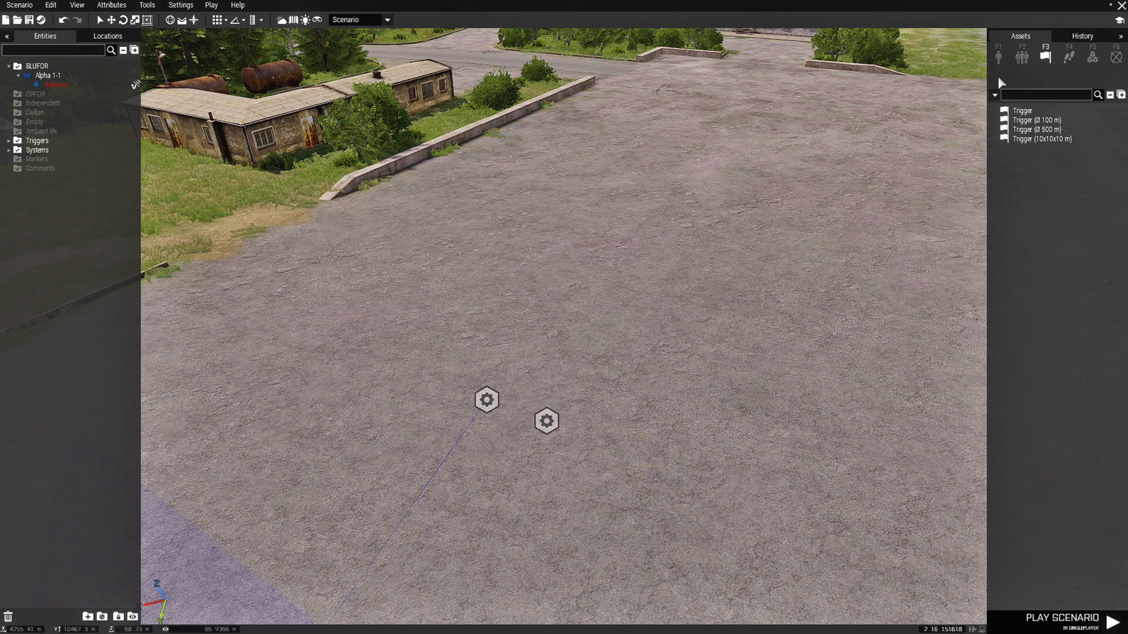
- Place a BLUFOR NATO (Woodland) Fire Team from Arma 3 Contact (Platform) behind the Show / Hide modules, then rotate it and move it closer to them
{"action": "left_click", "coordinate": [1022, 60]}
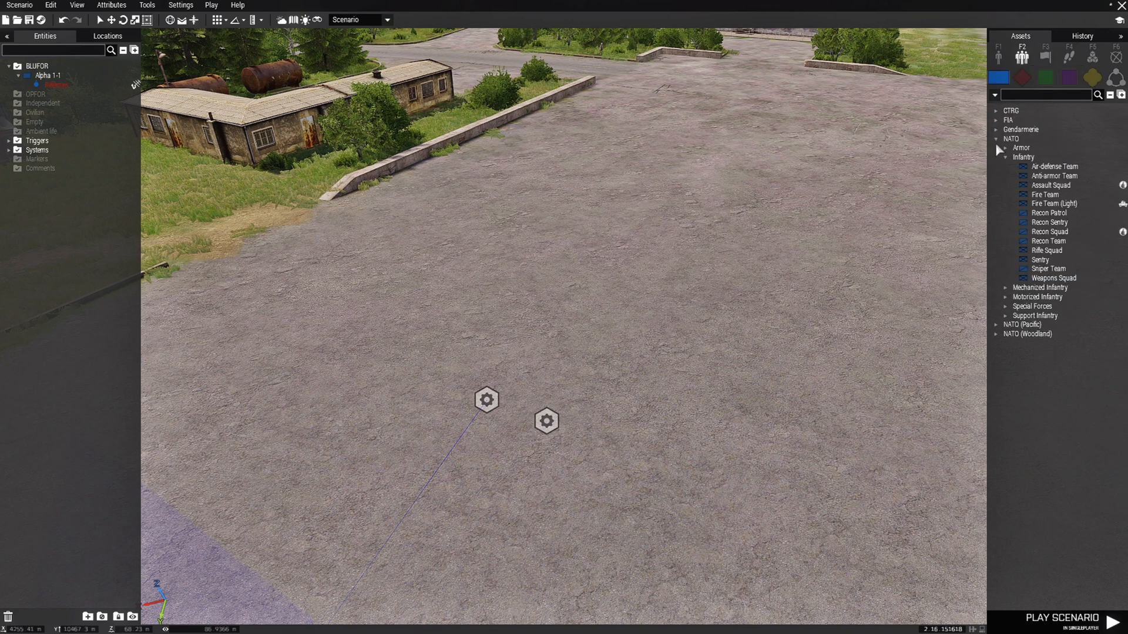
{"action": "left_click", "coordinate": [994, 95]}
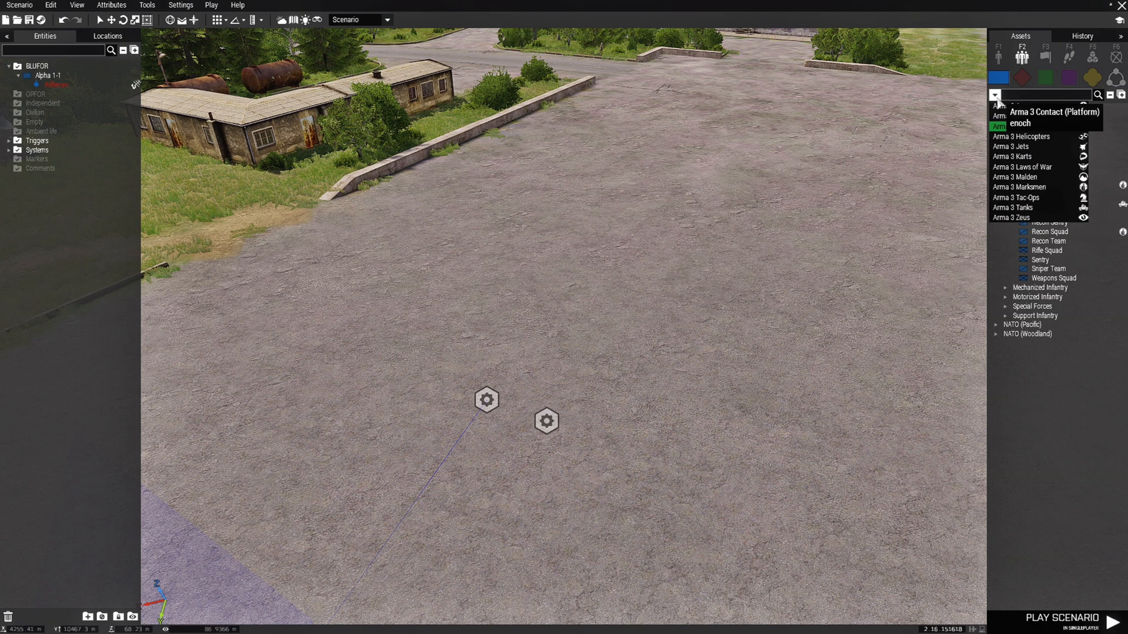
{"action": "left_click", "coordinate": [1046, 134]}
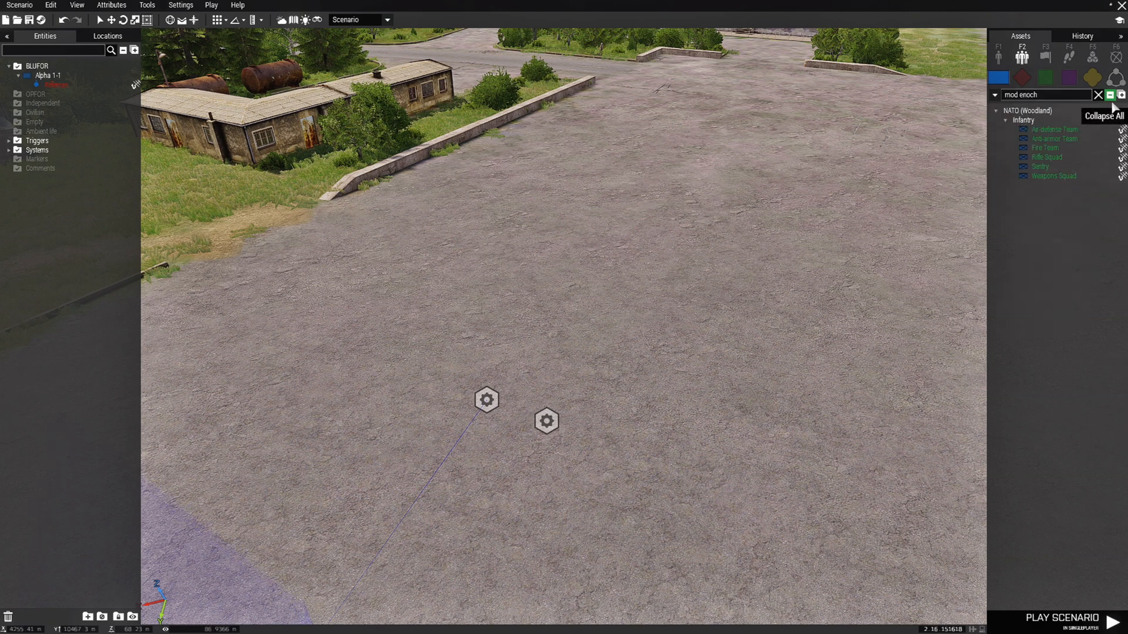
{"action": "left_click", "coordinate": [1052, 150]}
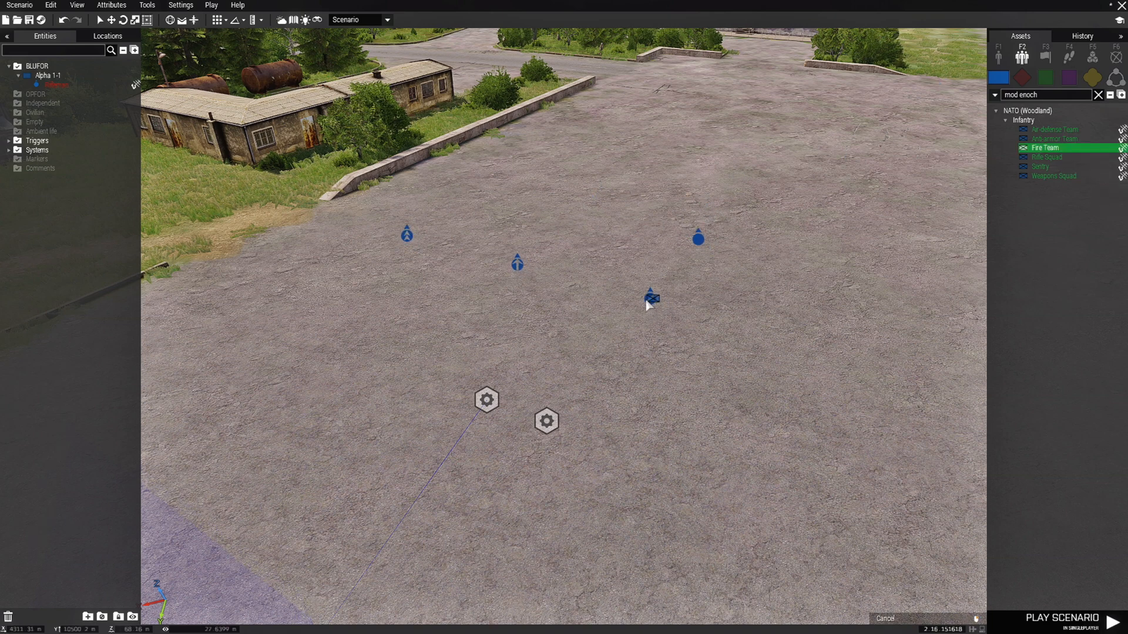
{"action": "left_click", "coordinate": [654, 297]}
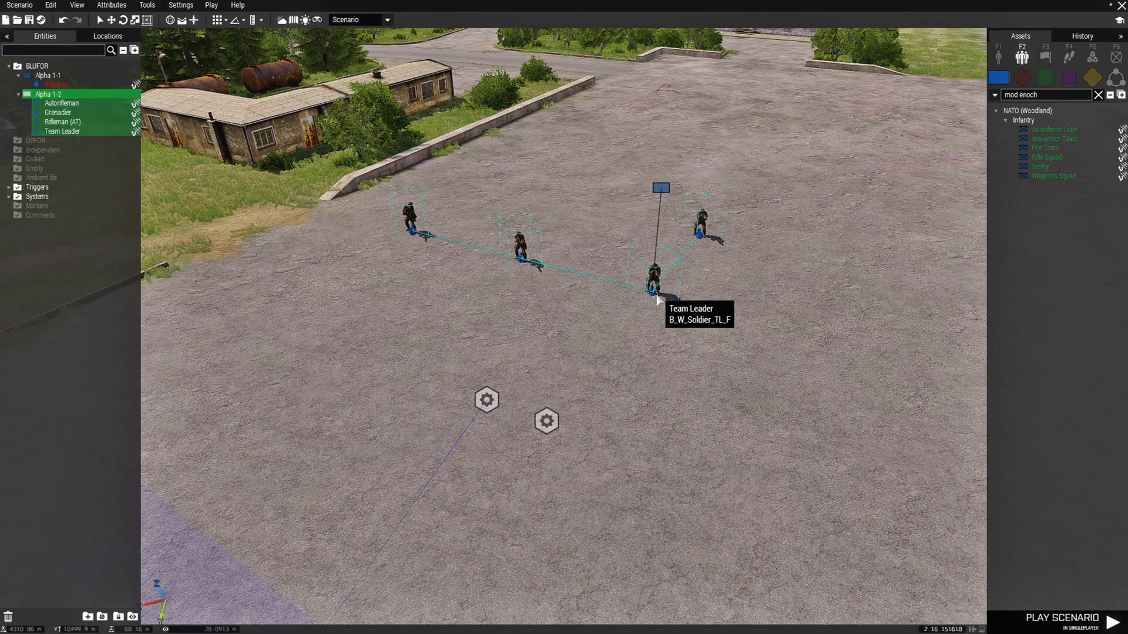
{"action": "left_click_drag", "start_coordinate": [657, 299], "coordinate": [602, 343], "text": "shift"}
{"action": "left_click_drag", "start_coordinate": [656, 298], "coordinate": [578, 354]}
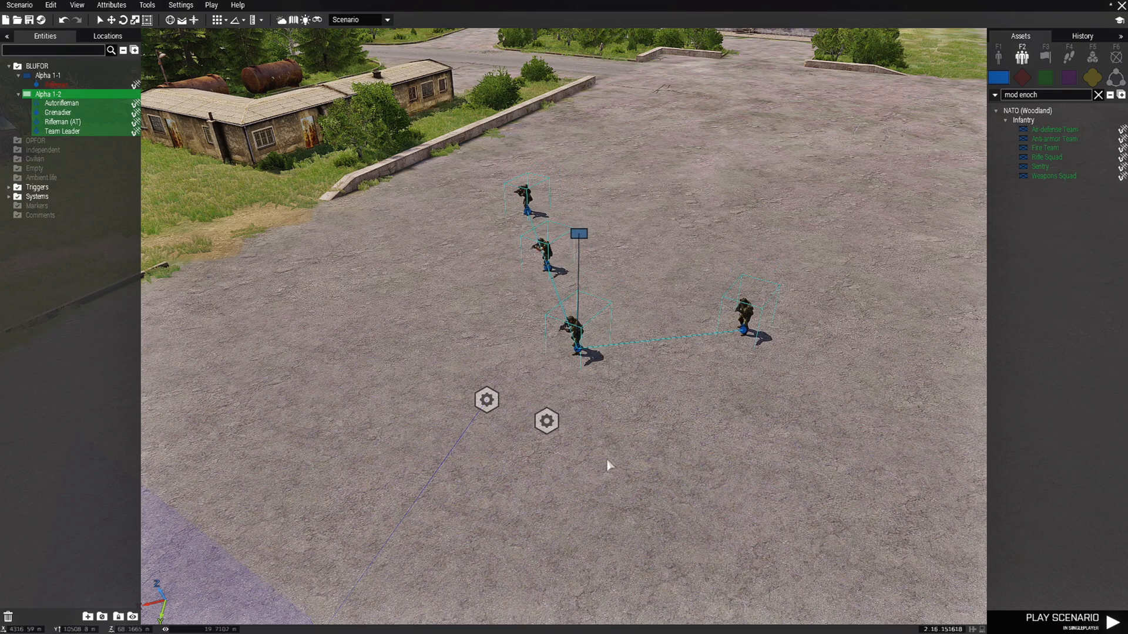
- Synchronize both Show / Hide modules to the fire team's Team Leader
{"action": "left_click", "coordinate": [629, 505]}
{"action": "right_click_drag", "start_coordinate": [629, 505], "coordinate": [579, 433]}
{"action": "scroll", "coordinate": [577, 481], "scroll_direction": "up", "scroll_amount": 3}
{"action": "scroll", "coordinate": [572, 475], "scroll_direction": "down", "scroll_amount": 3}
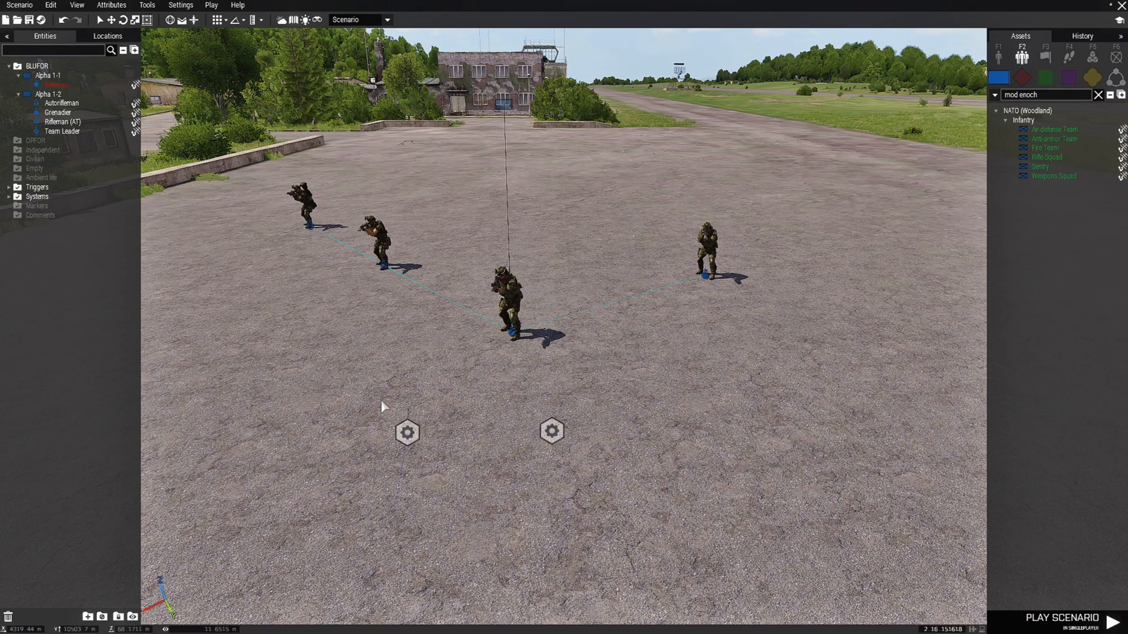
{"action": "left_click_drag", "start_coordinate": [586, 488], "coordinate": [588, 489]}
{"action": "right_click", "coordinate": [558, 438]}
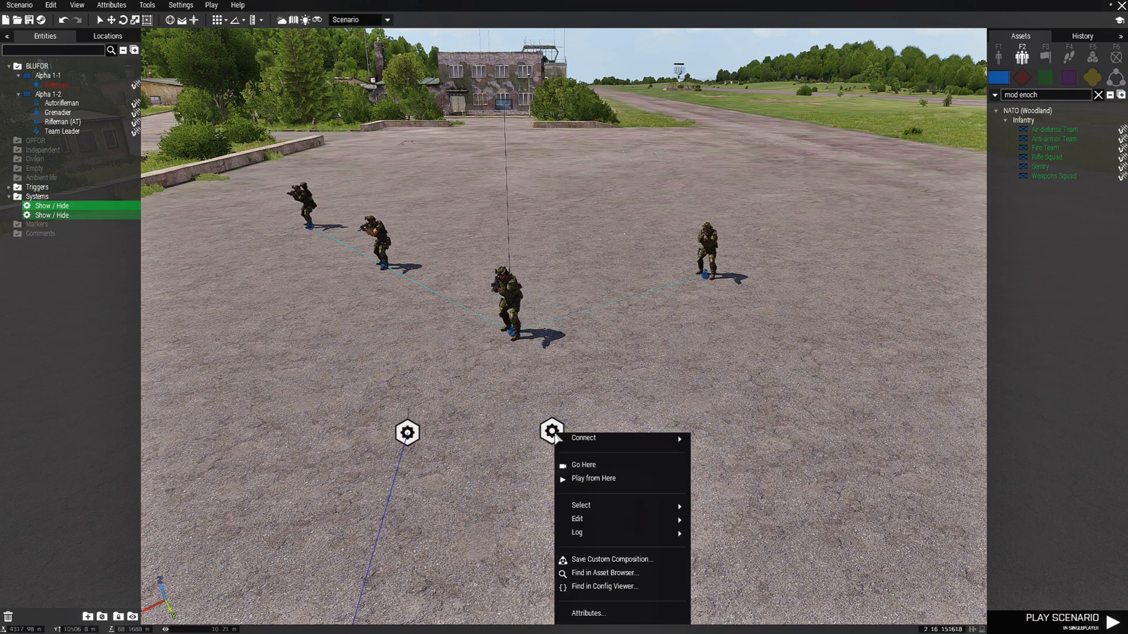
{"action": "mouse_move", "coordinate": [623, 440]}
{"action": "left_click", "coordinate": [712, 439]}
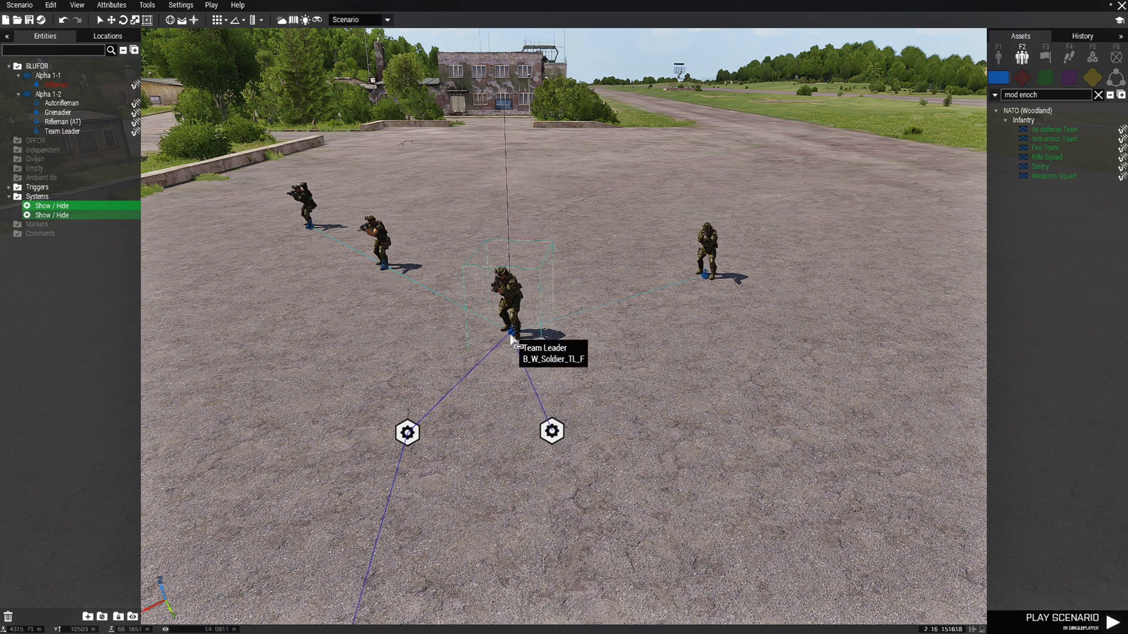
{"action": "left_click", "coordinate": [512, 341]}
{"action": "left_click", "coordinate": [604, 415]}
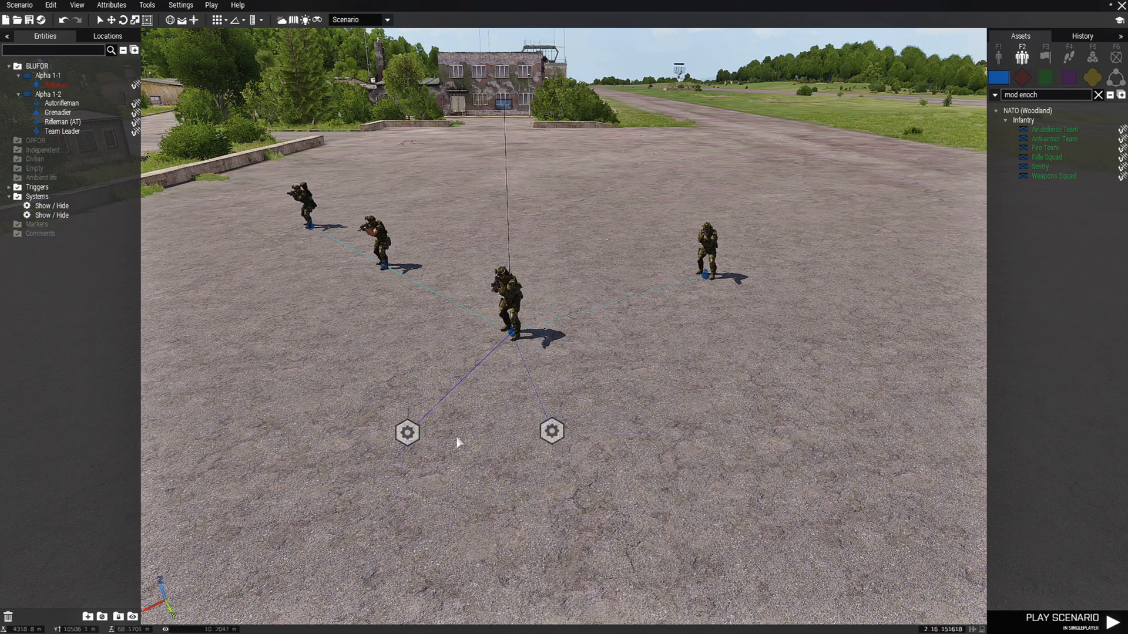
- Set both Show / Hide modules to apply to groups of synchronized objects
{"action": "double_click", "coordinate": [551, 431]}
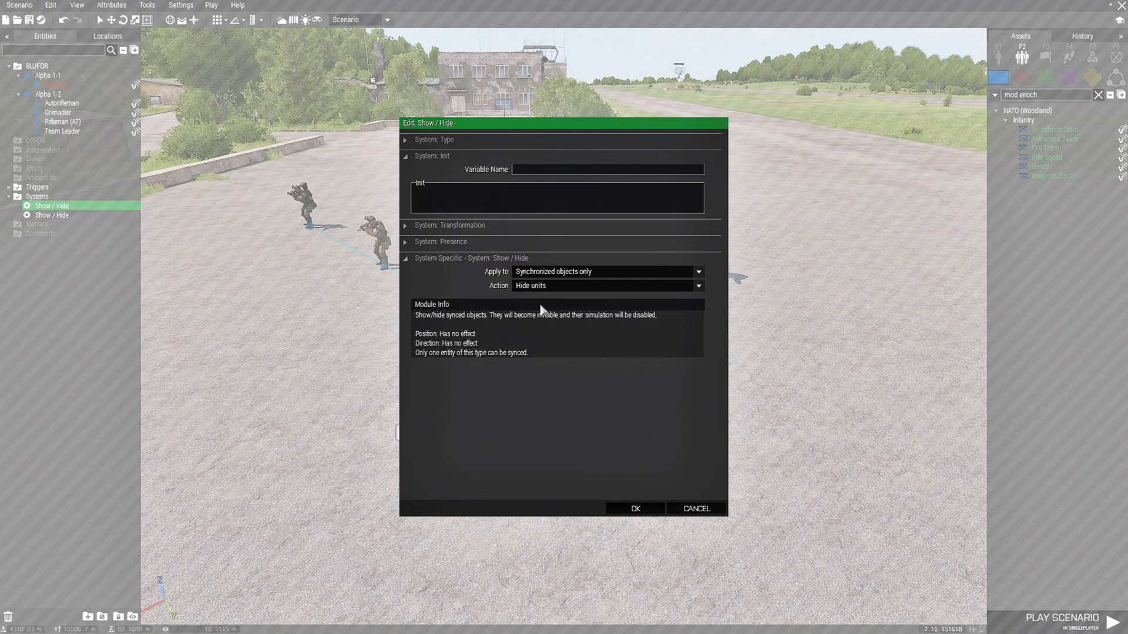
{"action": "left_click", "coordinate": [579, 273]}
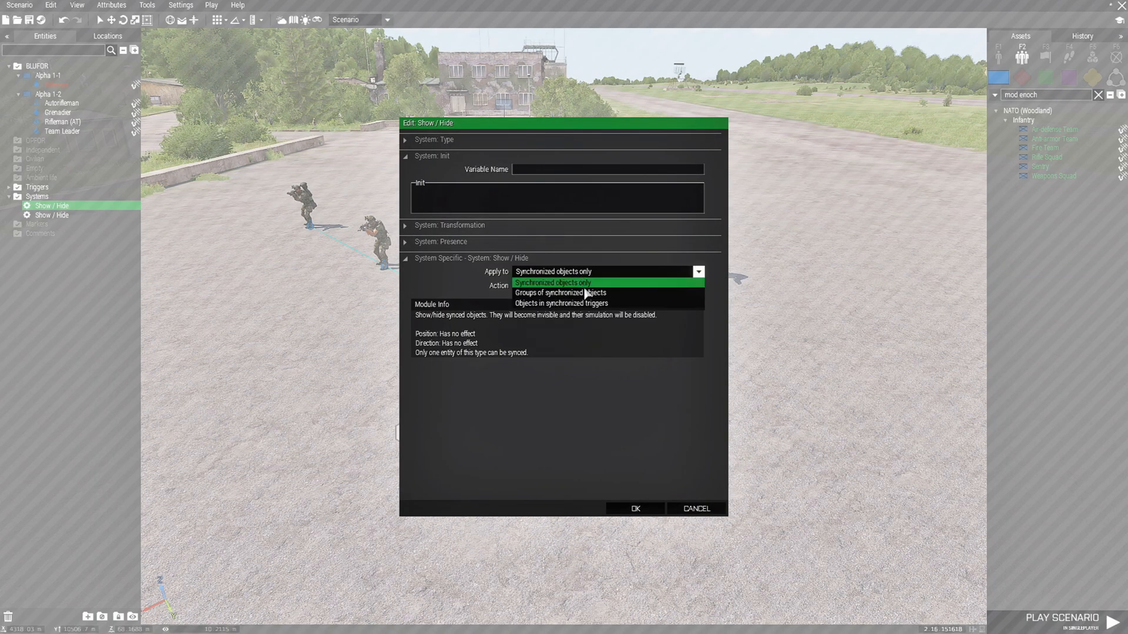
{"action": "left_click", "coordinate": [617, 294]}
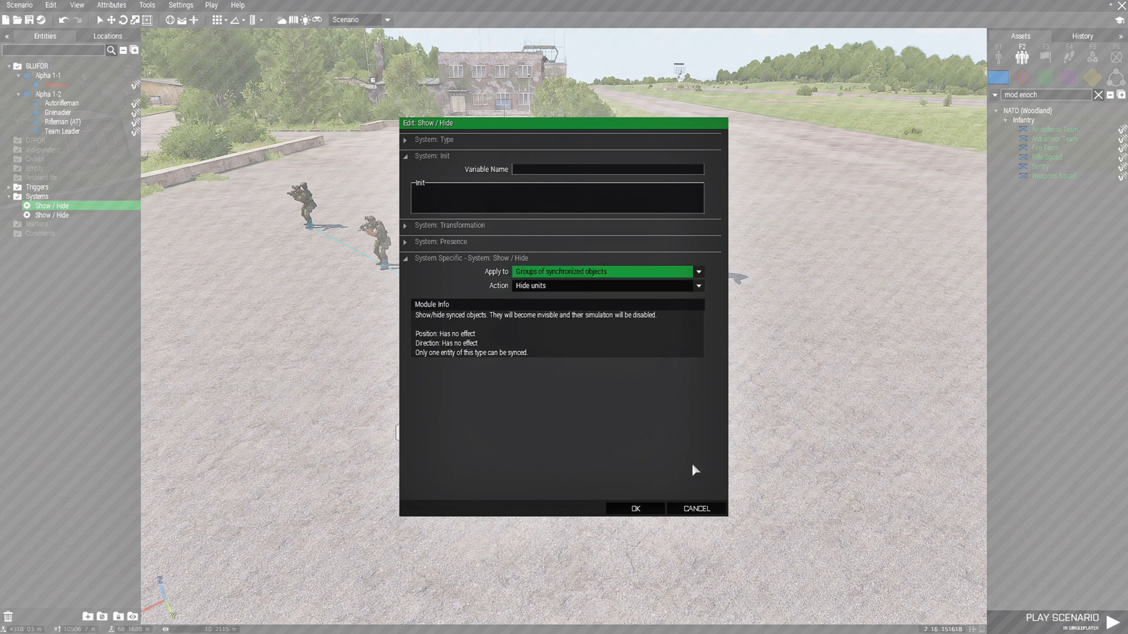
{"action": "left_click", "coordinate": [637, 508]}
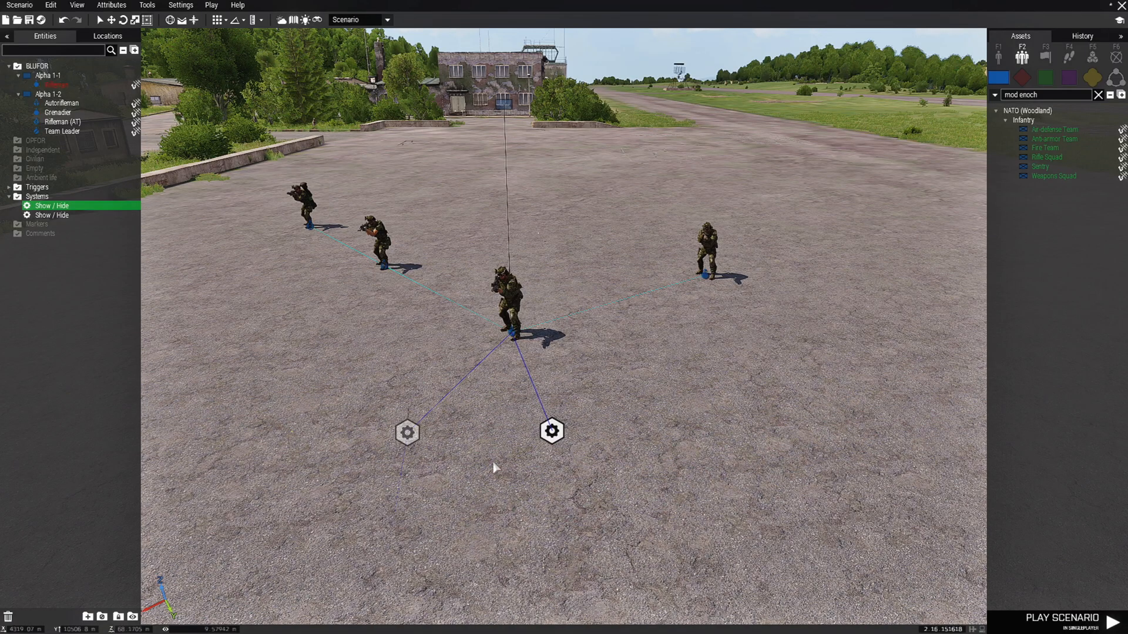
{"action": "double_click", "coordinate": [407, 432]}
{"action": "left_click", "coordinate": [548, 272]}
{"action": "left_click", "coordinate": [555, 296]}
{"action": "left_click", "coordinate": [637, 508]}
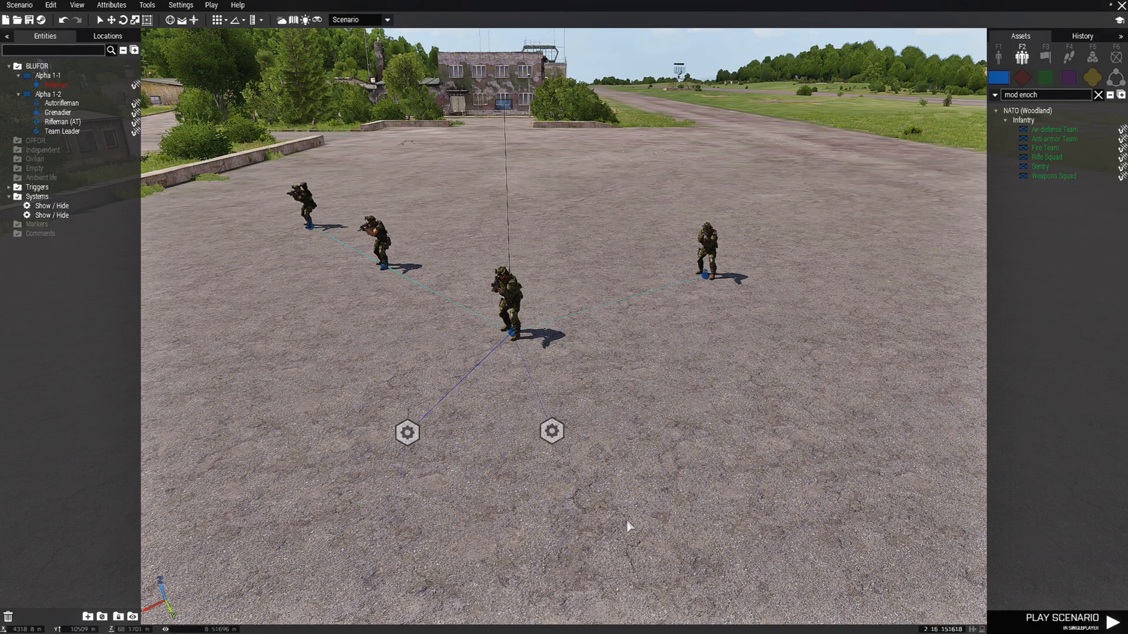
- Play the scenario to test the fire team's visibility with the trigger
{"action": "scroll", "coordinate": [622, 524], "scroll_direction": "down", "scroll_amount": 3}
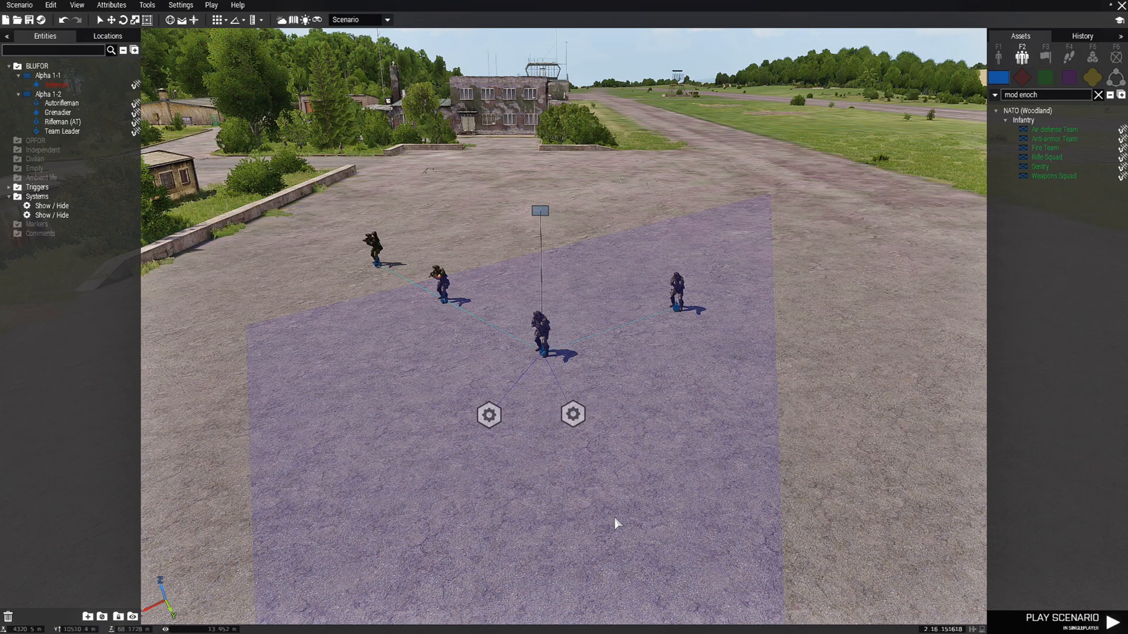
{"action": "key", "text": "d"}
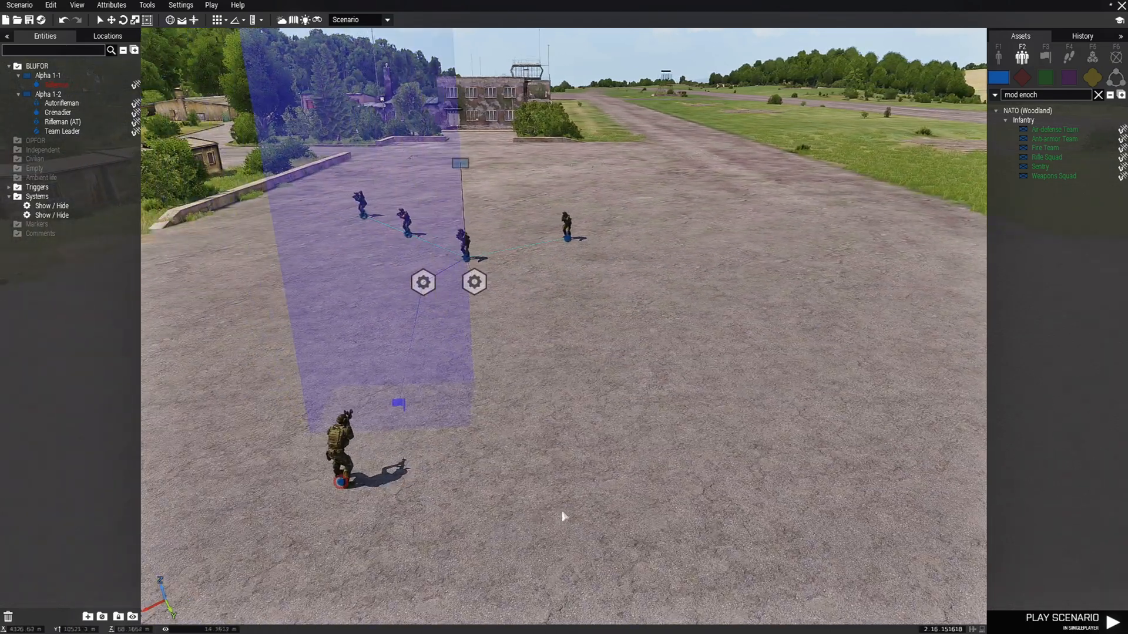
{"action": "left_click", "coordinate": [1009, 624]}
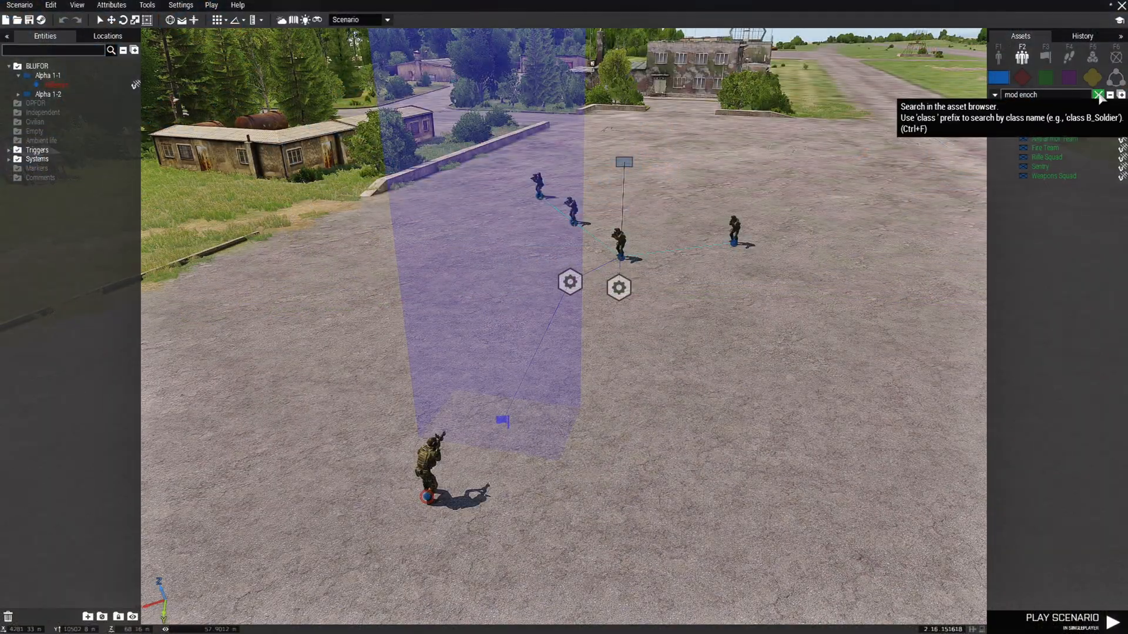
- Clear the asset filter and delete the rifleman, trigger, modules and fire team from the scenario
{"action": "left_click", "coordinate": [1098, 95]}
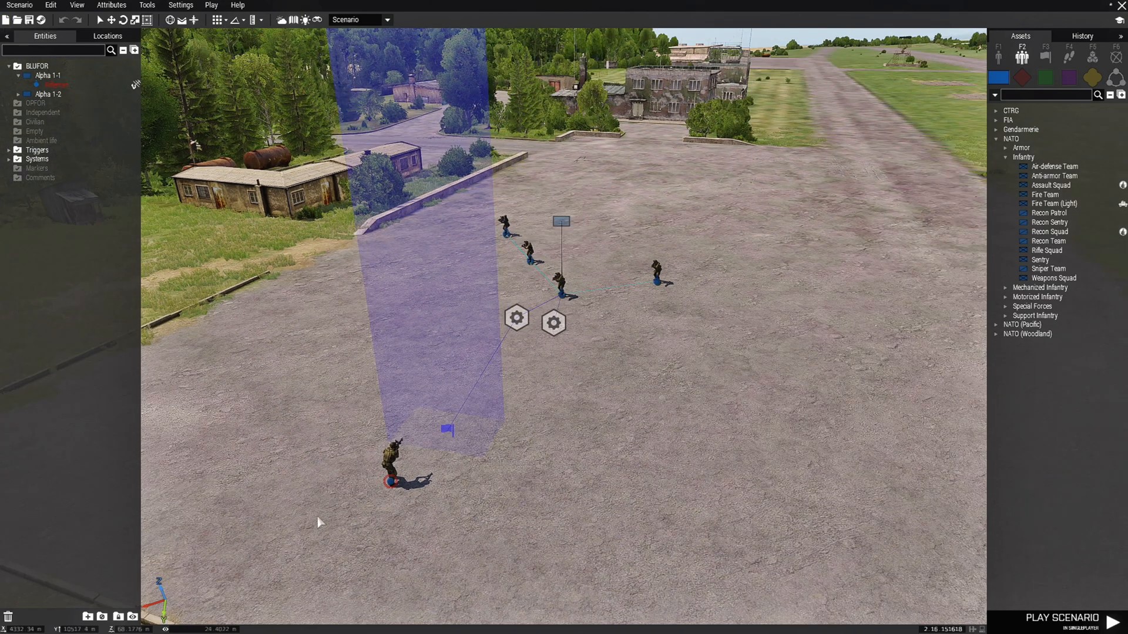
{"action": "left_click_drag", "start_coordinate": [316, 517], "coordinate": [728, 154]}
{"action": "key", "text": "Delete"}
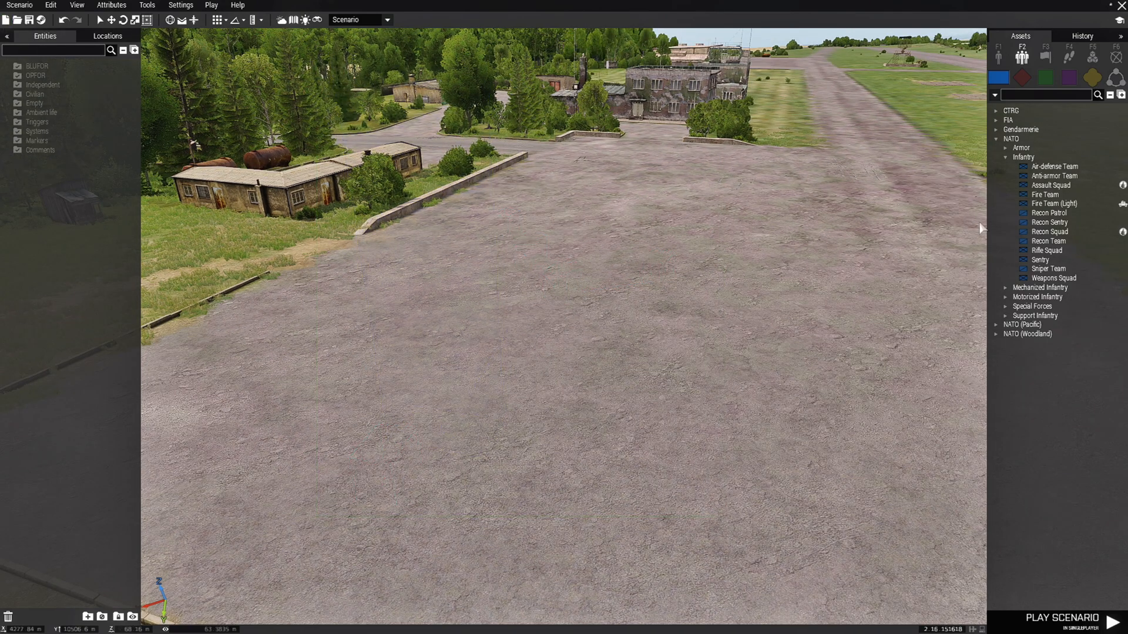
- Search the empty props for "tower" and place the Livonia military Control Tower on the grass beside the airfield pavement
{"action": "right_click_drag", "start_coordinate": [578, 462], "coordinate": [619, 462]}
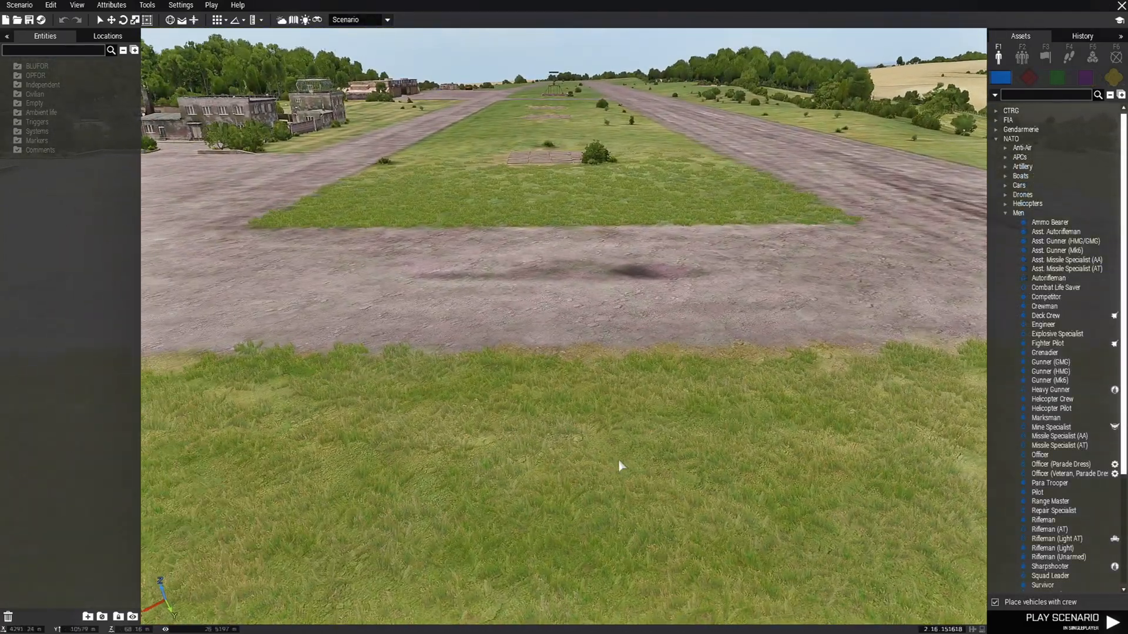
{"action": "left_click", "coordinate": [1109, 83]}
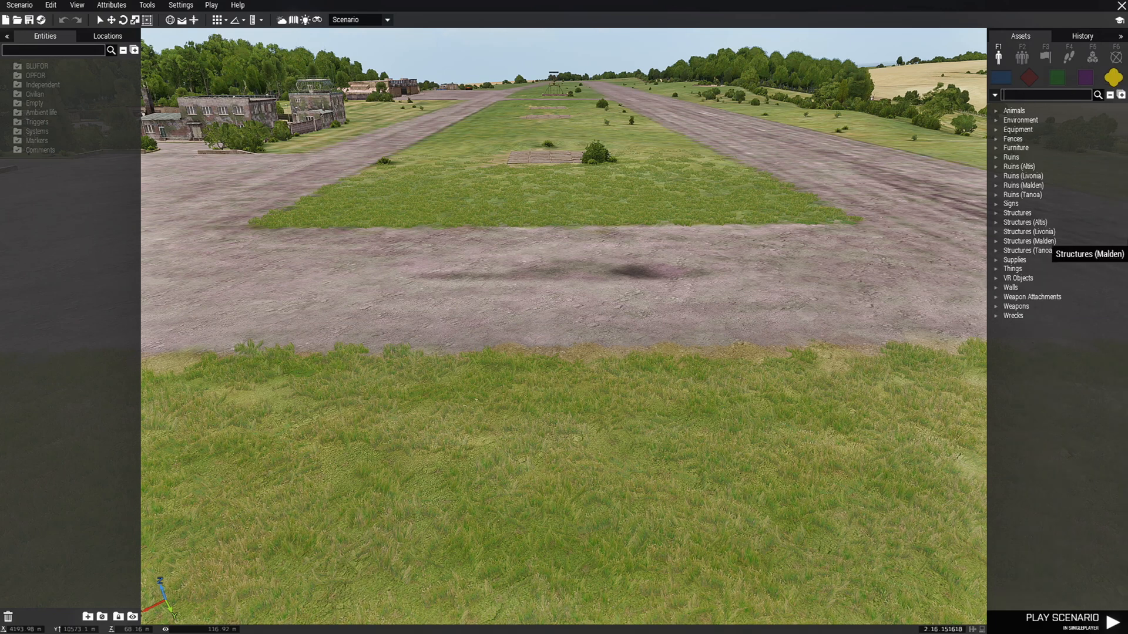
{"action": "type", "text": "tower"}
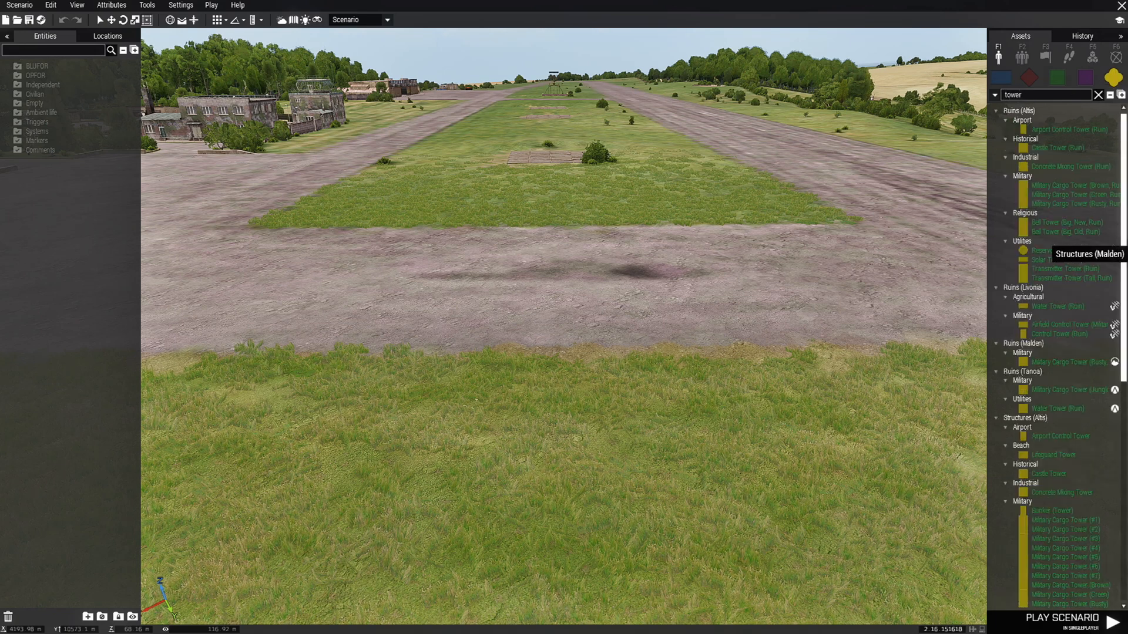
{"action": "left_click", "coordinate": [1110, 95]}
{"action": "left_click", "coordinate": [995, 157]}
{"action": "left_click", "coordinate": [1006, 185]}
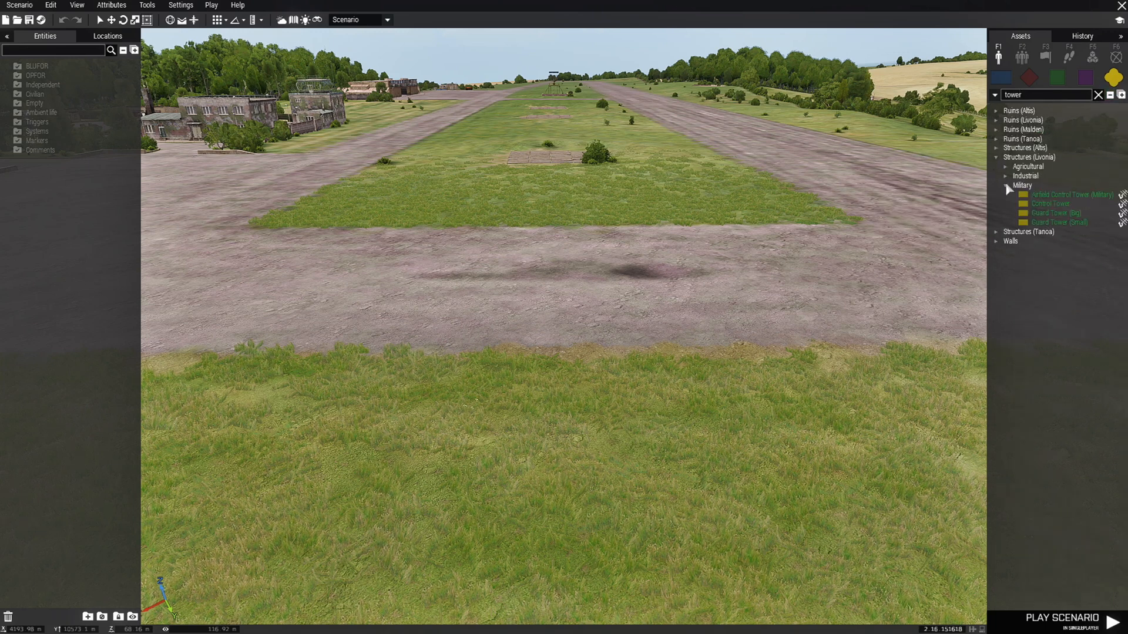
{"action": "left_click", "coordinate": [1051, 203]}
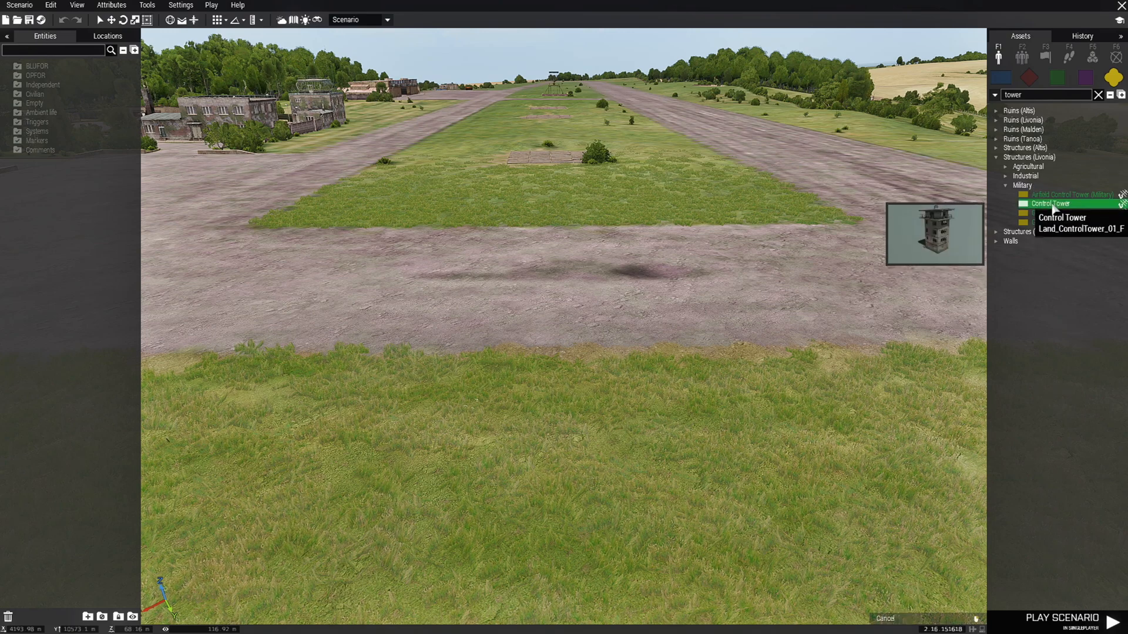
{"action": "left_click", "coordinate": [558, 433]}
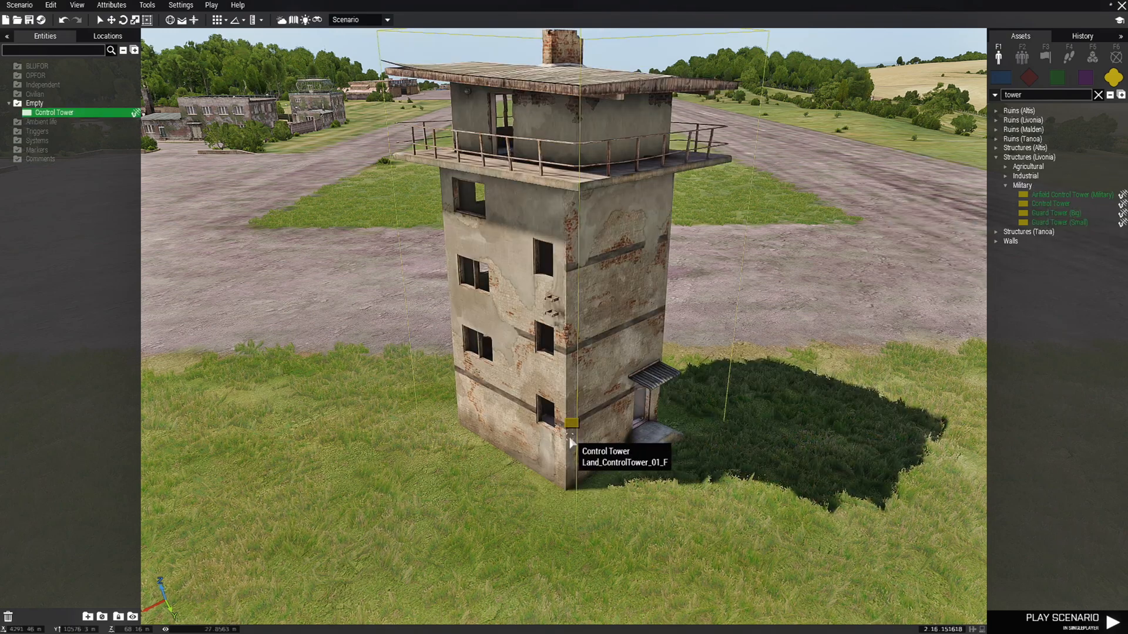
- Rotate the control tower so its walls line up with the pavement and shift it slightly on the grass
{"action": "left_click_drag", "start_coordinate": [575, 412], "coordinate": [567, 285], "text": "shift"}
{"action": "left_click_drag", "start_coordinate": [549, 376], "coordinate": [500, 411]}
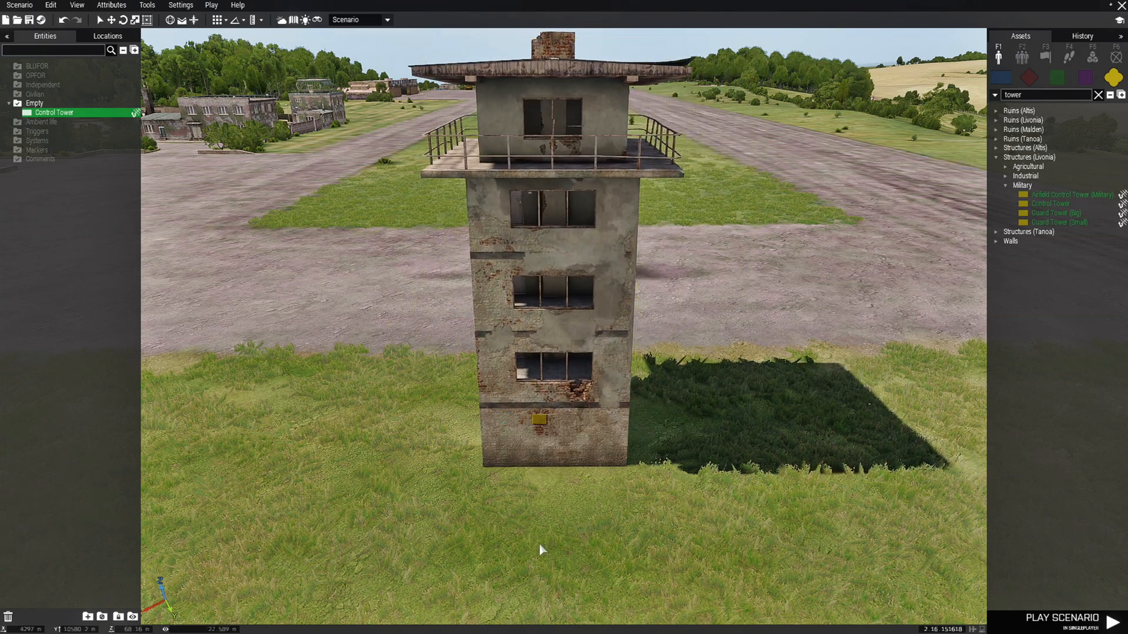
{"action": "key", "text": "a"}
{"action": "key", "text": "d"}
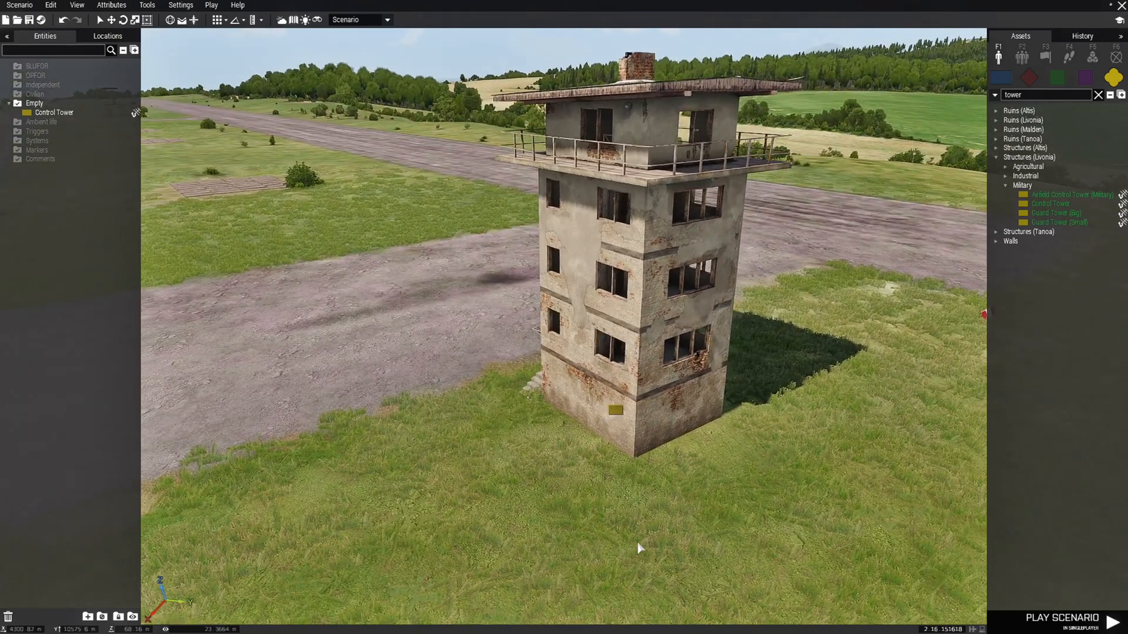
- Clear the tower search, filter the BLUFOR objects to Arma 3 Contact content and list the NATO (Woodland) men
{"action": "left_click", "coordinate": [1098, 95]}
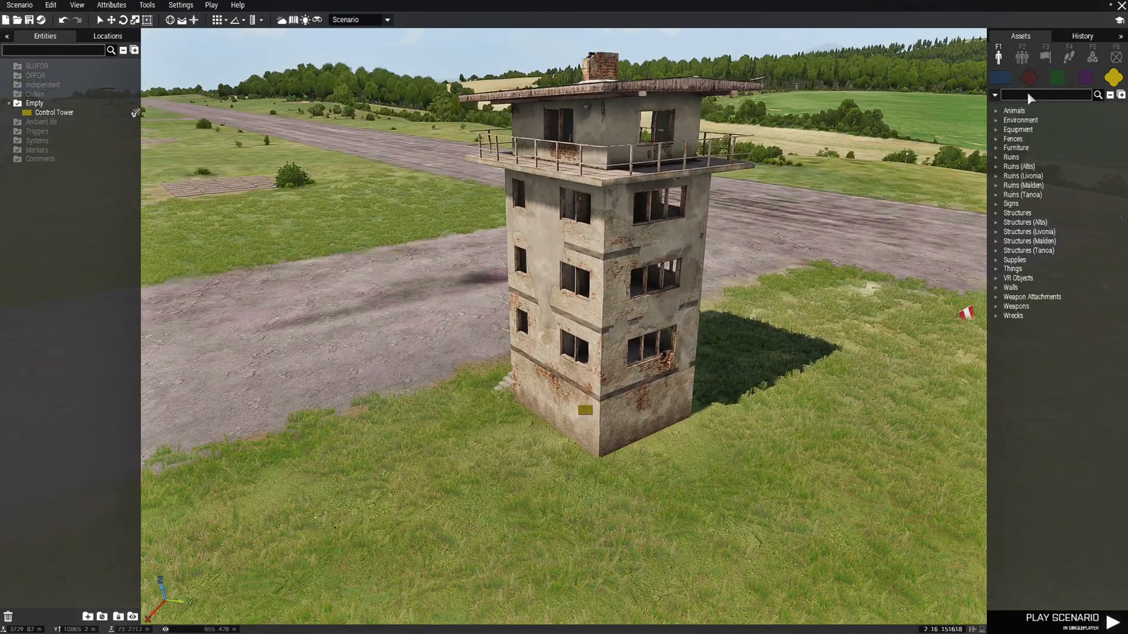
{"action": "left_click", "coordinate": [1001, 77]}
{"action": "left_click", "coordinate": [1014, 94]}
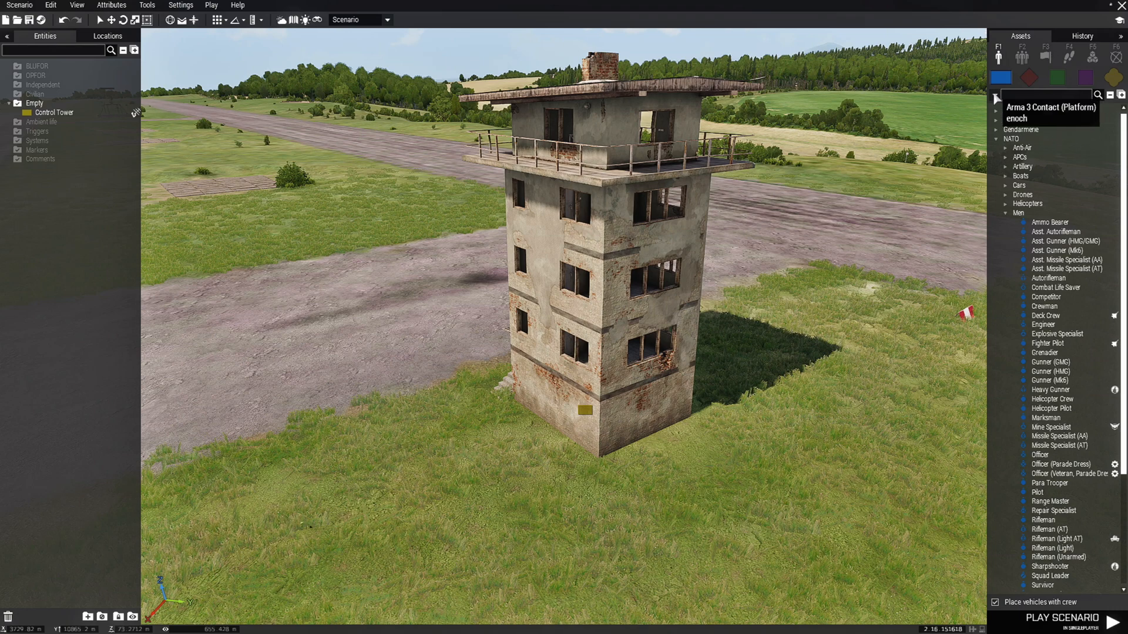
{"action": "left_click", "coordinate": [1041, 135]}
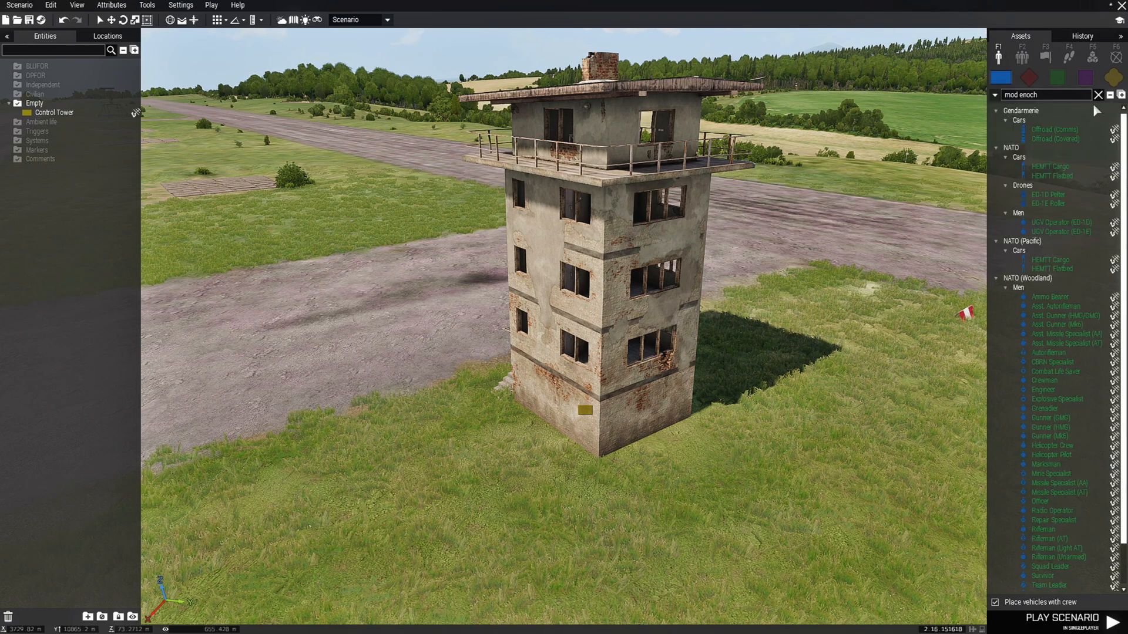
{"action": "left_click", "coordinate": [1109, 95]}
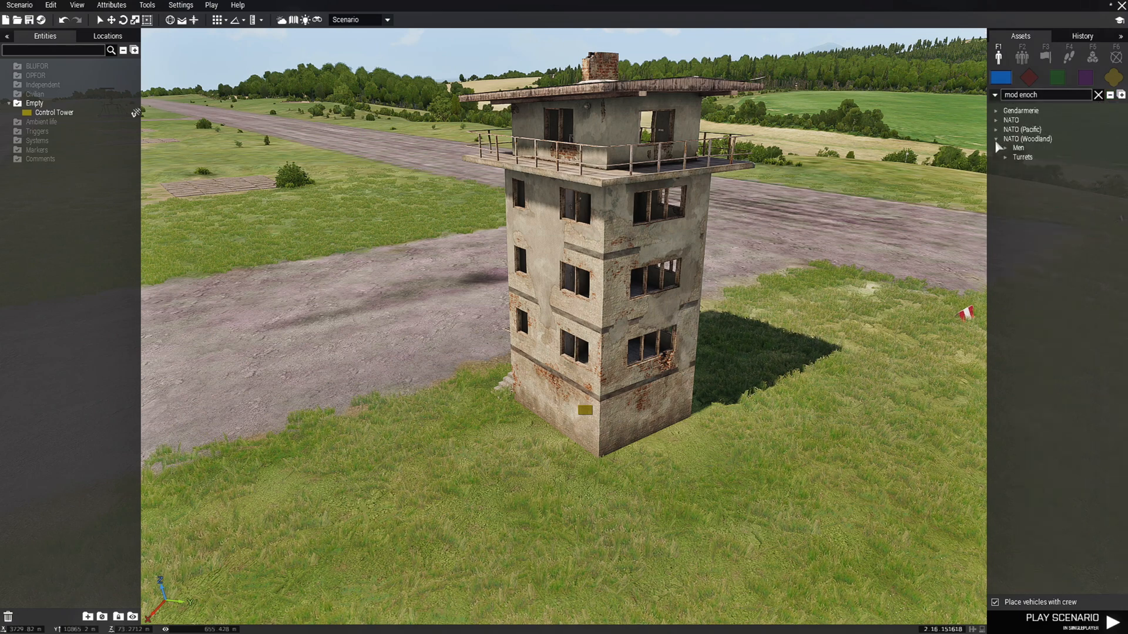
{"action": "left_click", "coordinate": [1005, 148]}
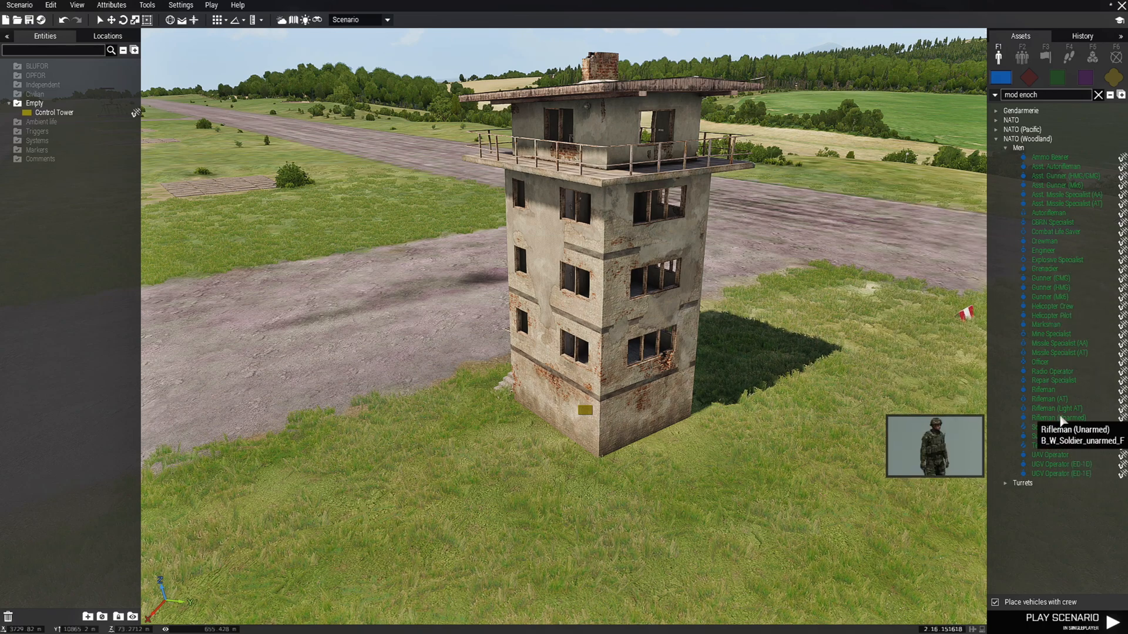
- Place a NATO (Woodland) Officer on the pavement edge near the control tower's entrance steps
{"action": "left_click", "coordinate": [1039, 361]}
{"action": "key", "text": "a"}
{"action": "key", "text": "a"}
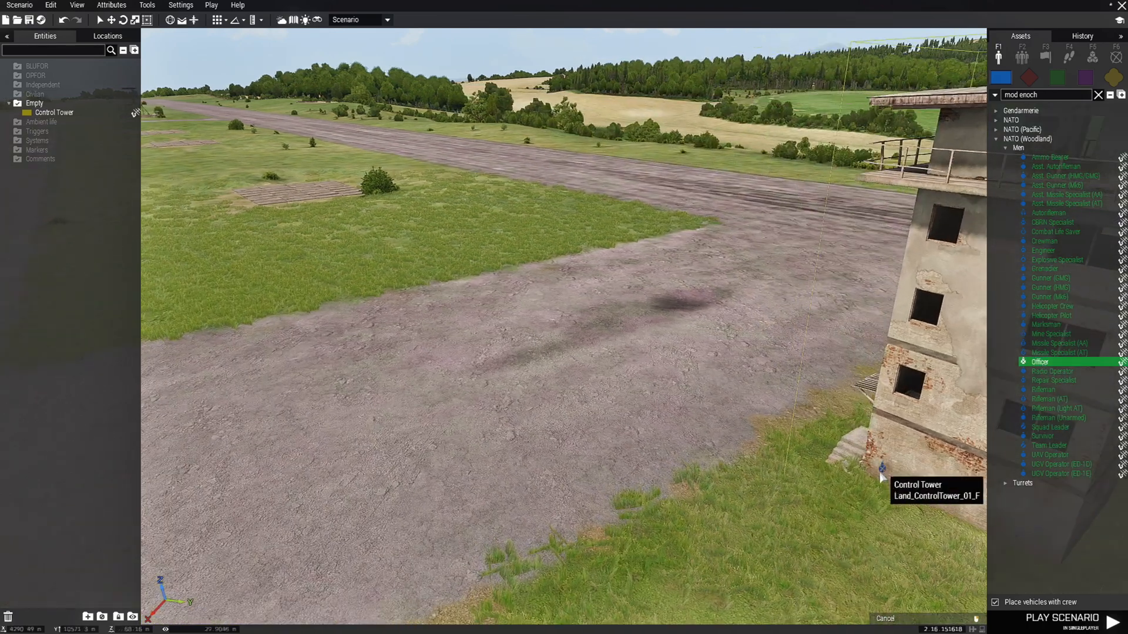
{"action": "left_click", "coordinate": [757, 435]}
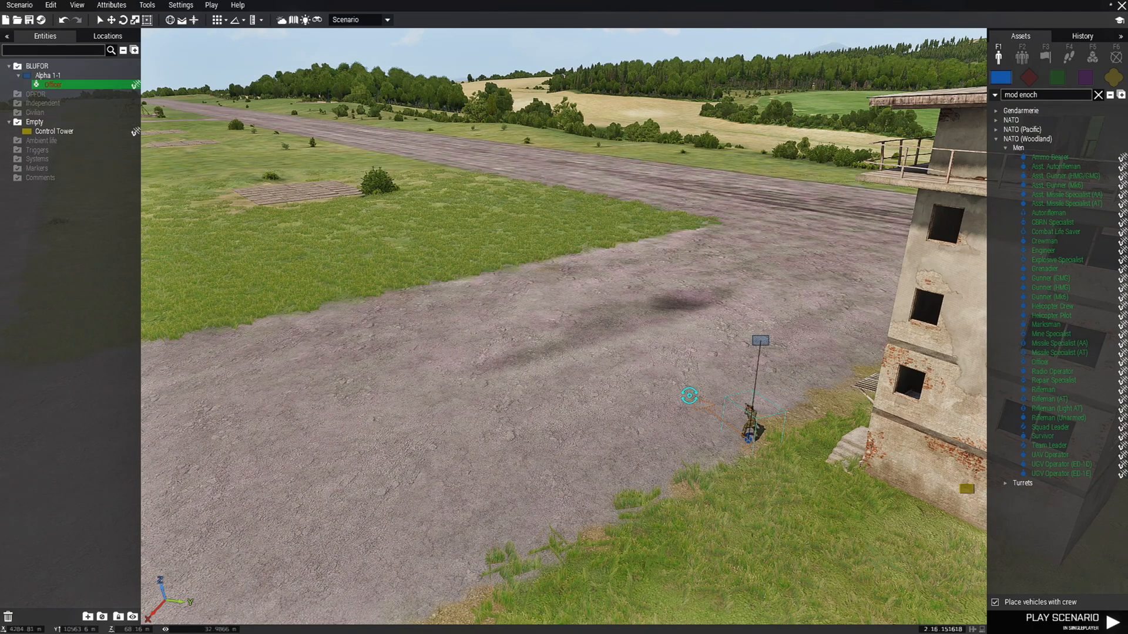
- Add Binoculars to the officer's loadout and accept the change
{"action": "right_click", "coordinate": [753, 444]}
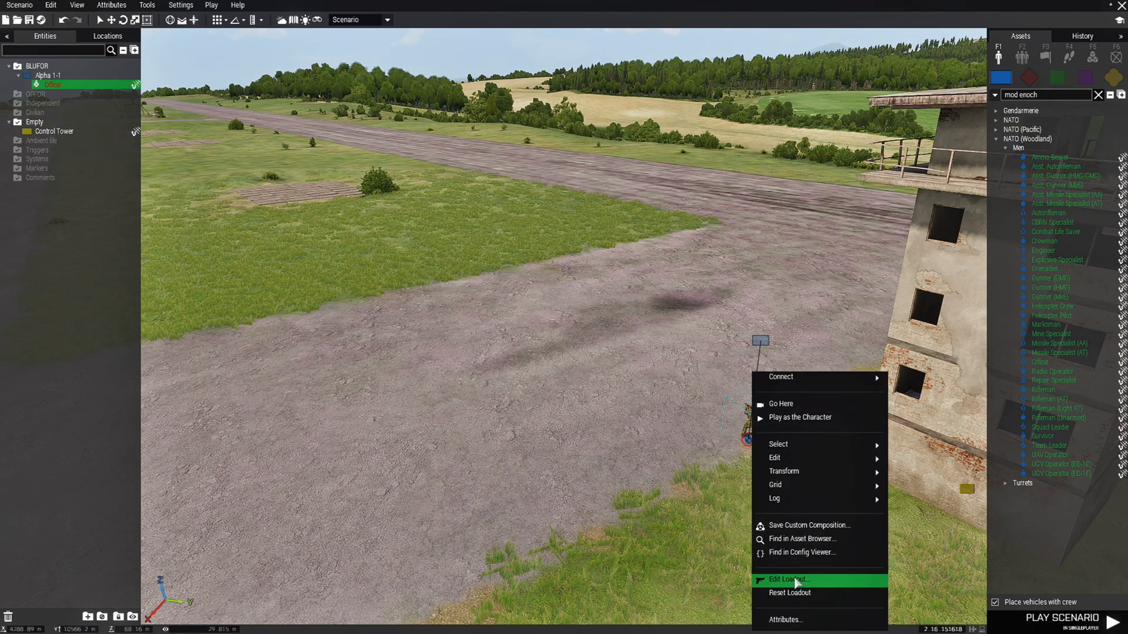
{"action": "left_click", "coordinate": [787, 580]}
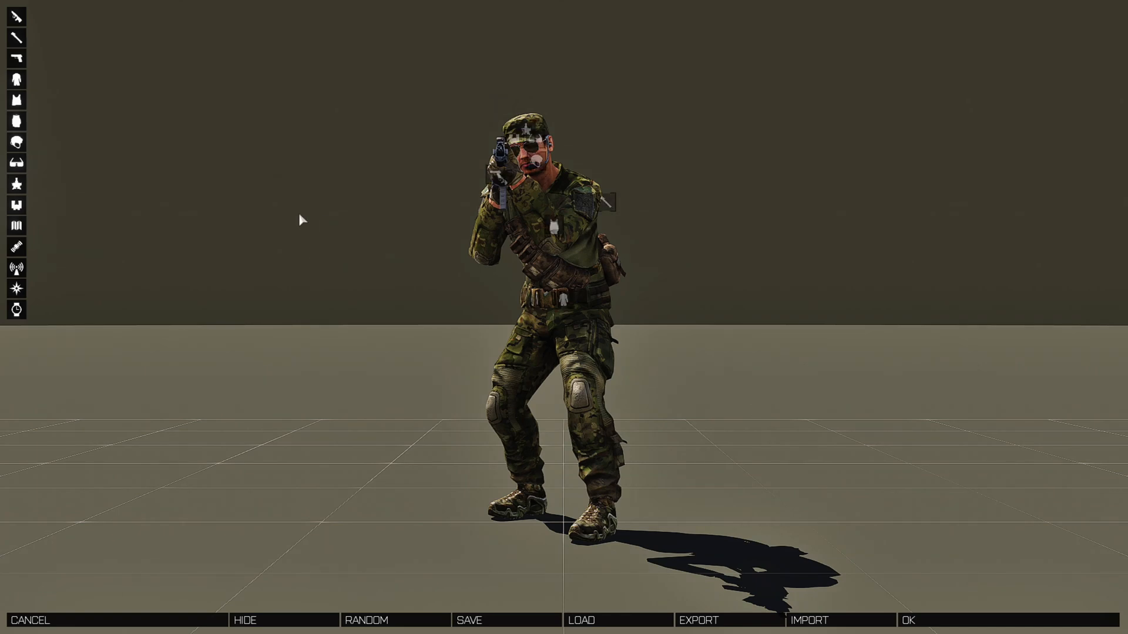
{"action": "left_click", "coordinate": [16, 205]}
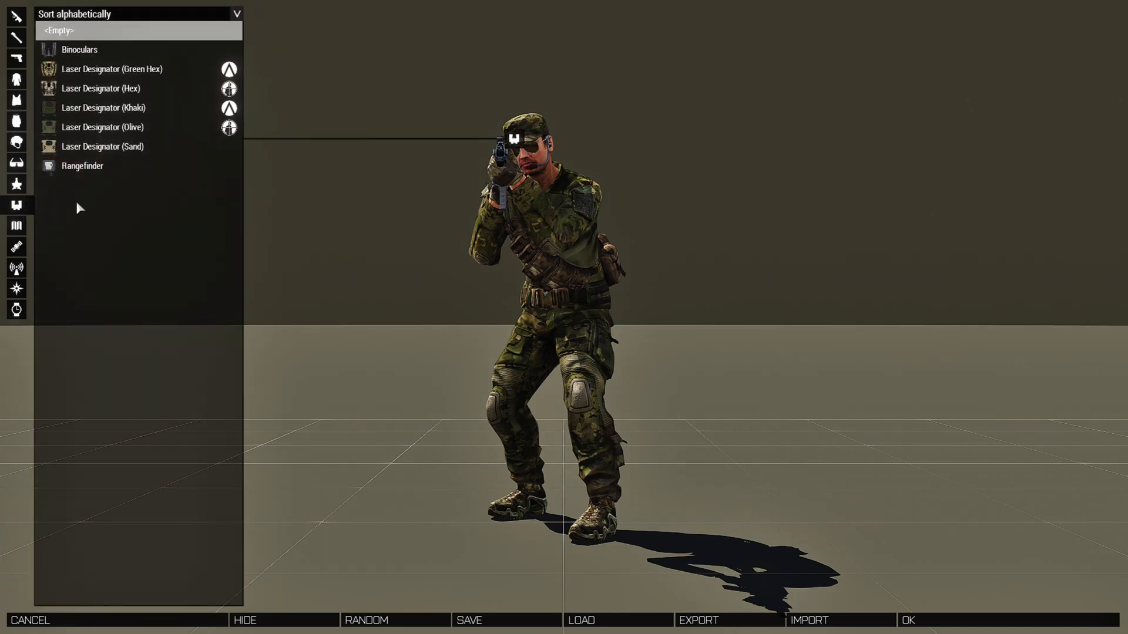
{"action": "left_click", "coordinate": [76, 50]}
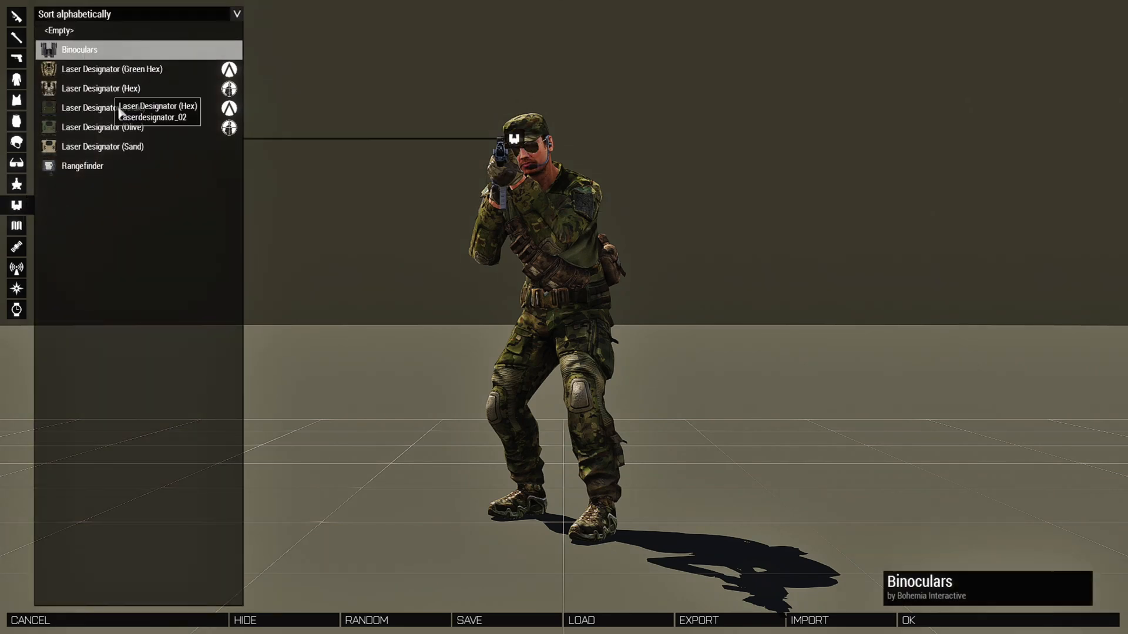
{"action": "left_click", "coordinate": [913, 614]}
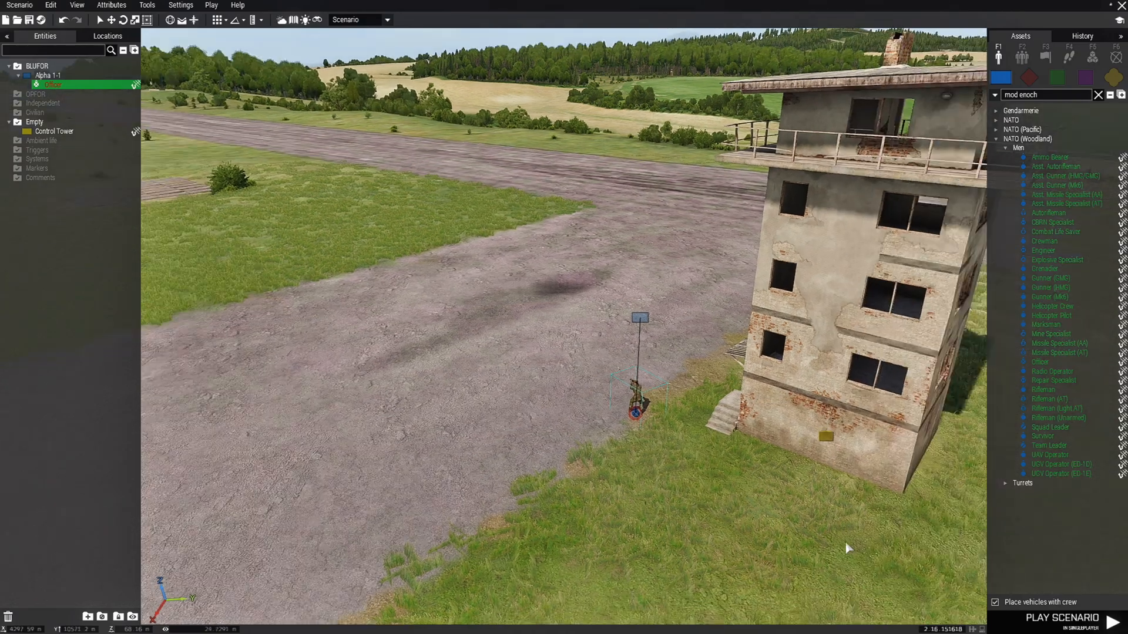
- Move the officer from the ground up to the control tower's upper balcony
{"action": "key", "text": "a"}
{"action": "right_click_drag", "start_coordinate": [845, 548], "coordinate": [822, 552]}
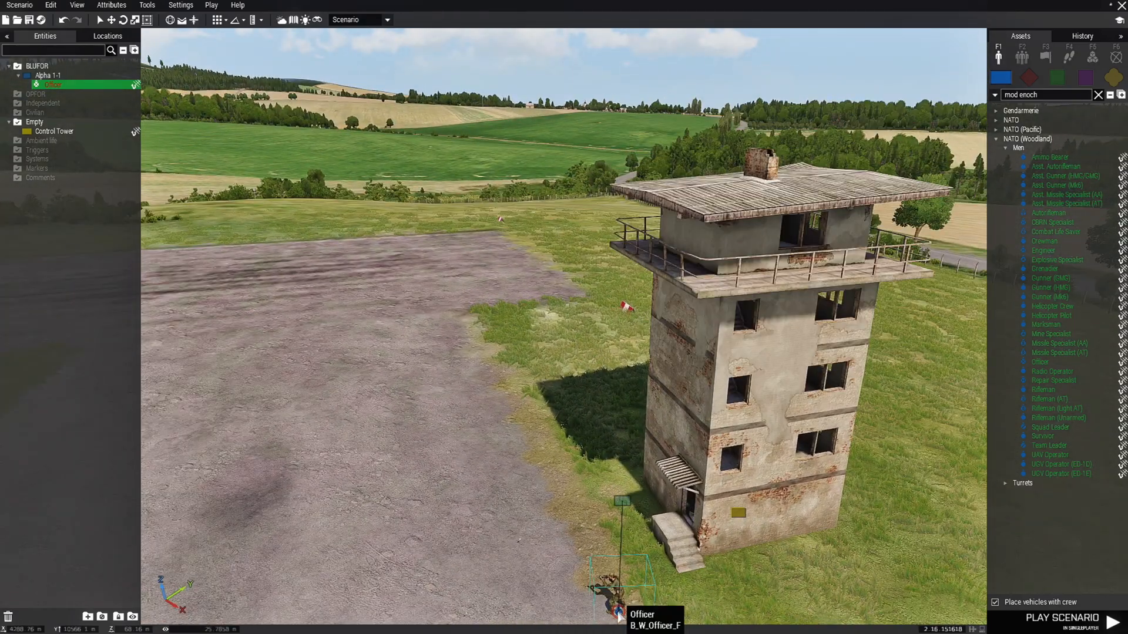
{"action": "left_click_drag", "start_coordinate": [618, 613], "coordinate": [683, 268]}
{"action": "key", "text": "w"}
{"action": "key", "text": "s"}
{"action": "left_click", "coordinate": [612, 513]}
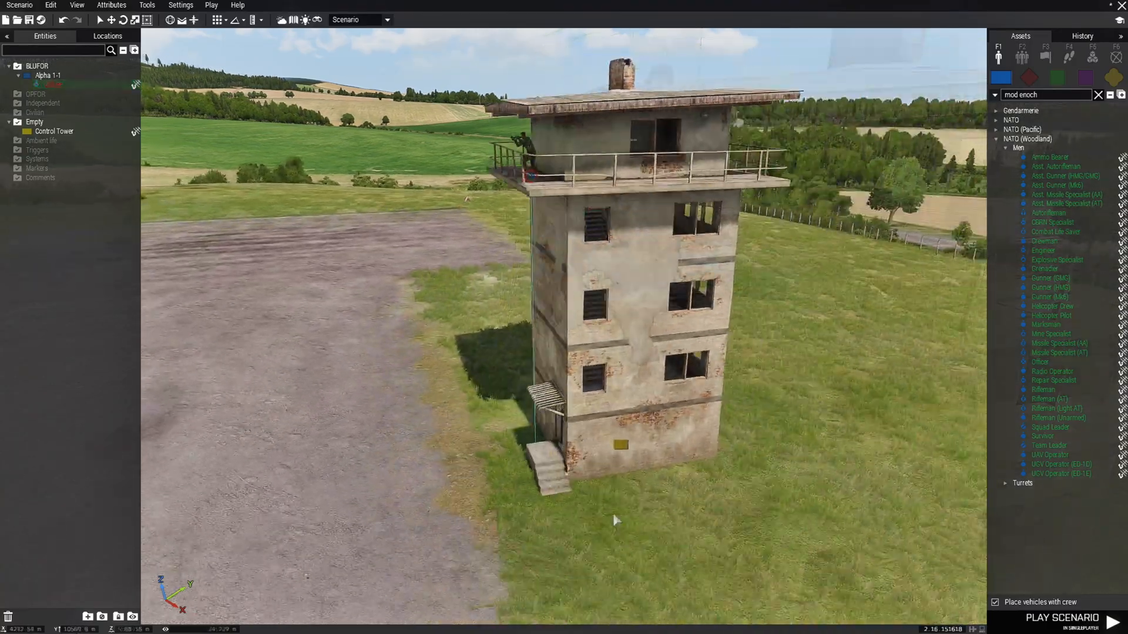
- Place a plain Trigger on the grass beside the control tower
{"action": "key", "text": "d"}
{"action": "right_click_drag", "start_coordinate": [612, 513], "coordinate": [457, 539]}
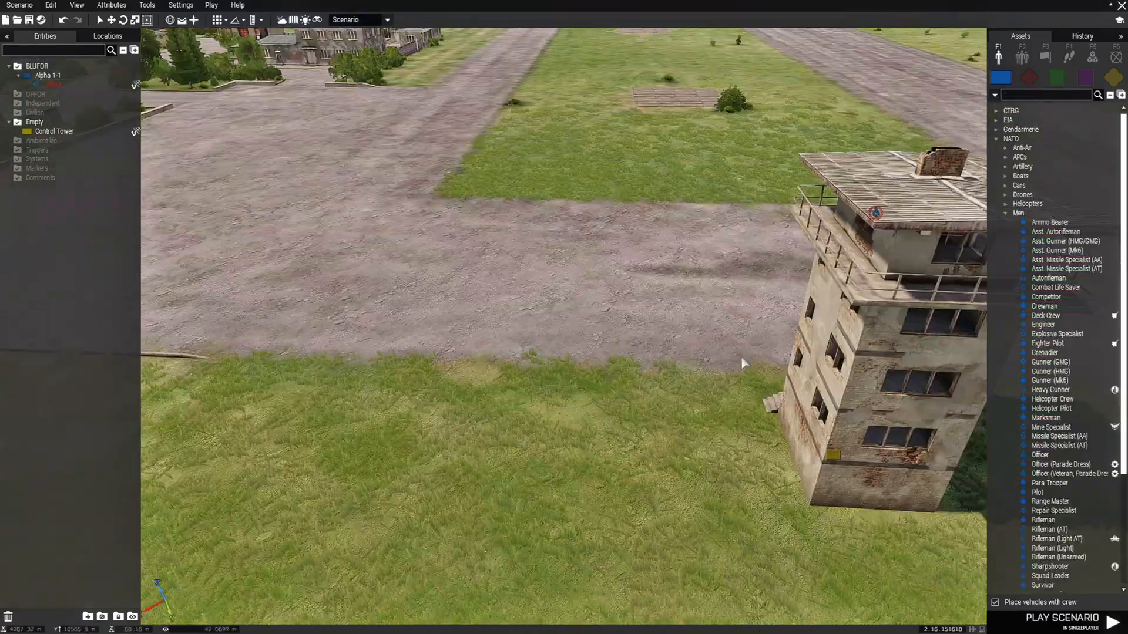
{"action": "right_click_drag", "start_coordinate": [744, 397], "coordinate": [745, 395]}
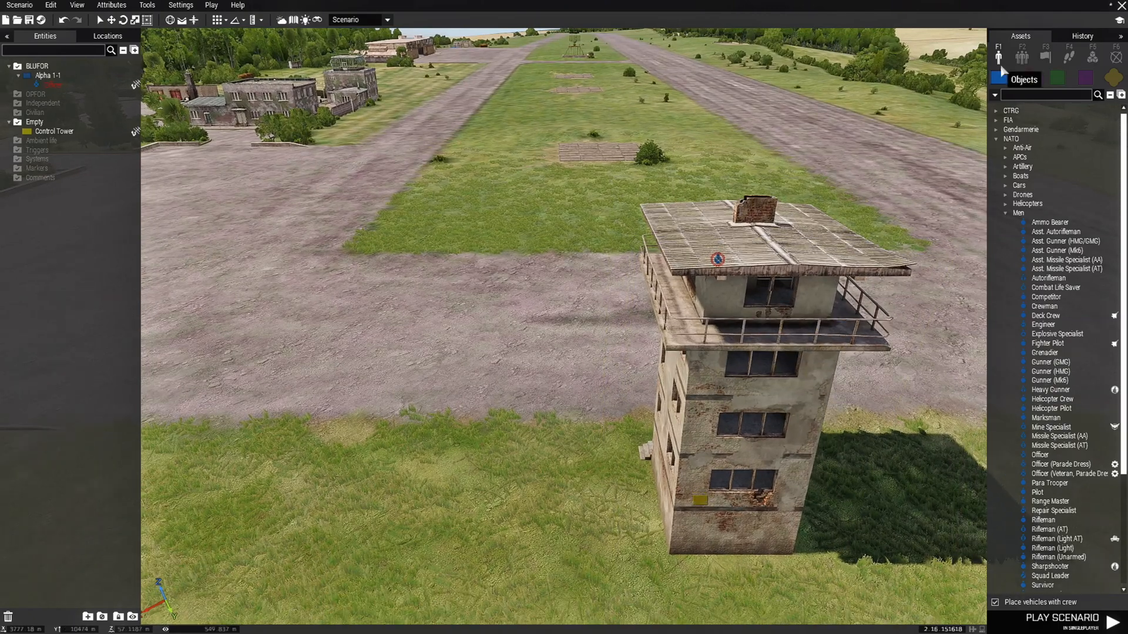
{"action": "left_click", "coordinate": [1048, 59]}
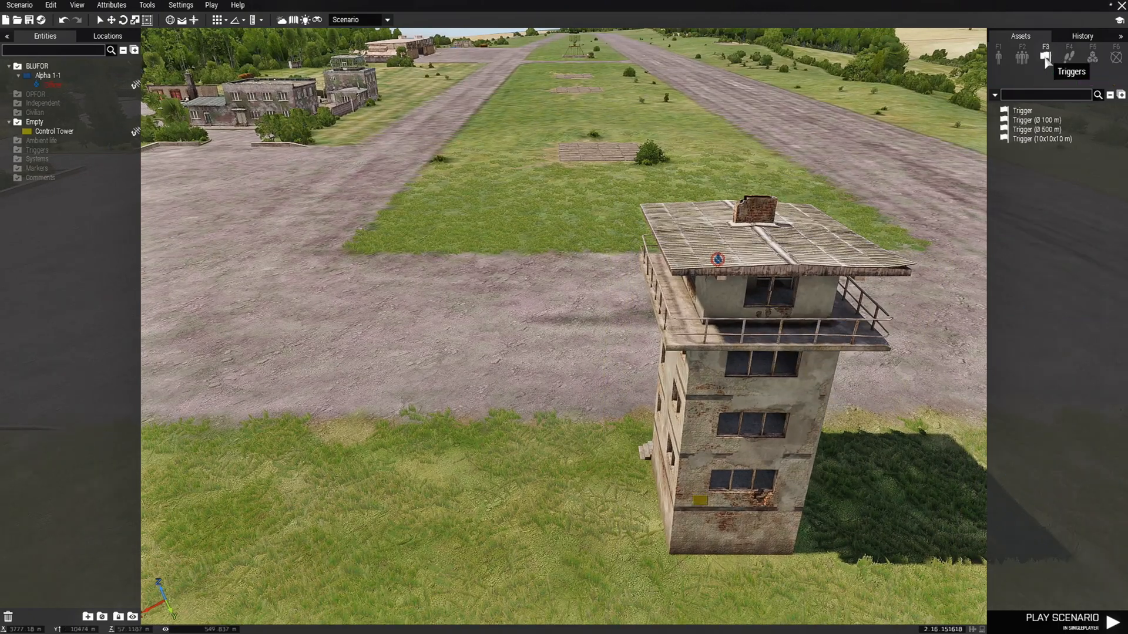
{"action": "left_click", "coordinate": [1024, 110]}
{"action": "key", "text": "a"}
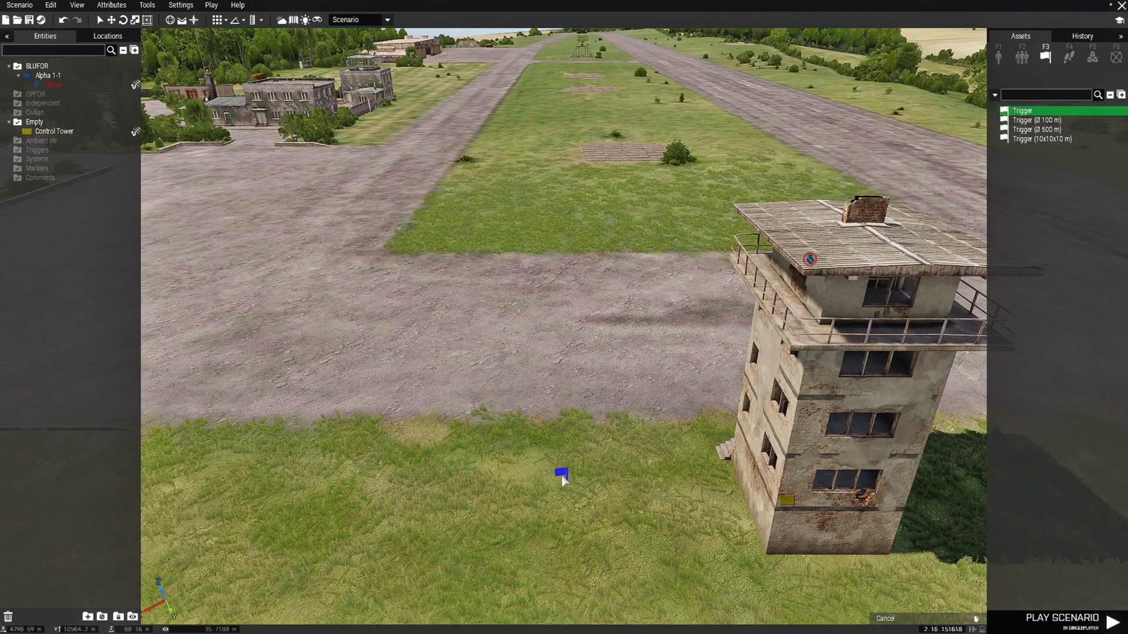
{"action": "left_click", "coordinate": [562, 475]}
- Set the new trigger's activation to Radio Alpha and its On Activation code to hint "Start the waves!";
{"action": "double_click", "coordinate": [561, 474]}
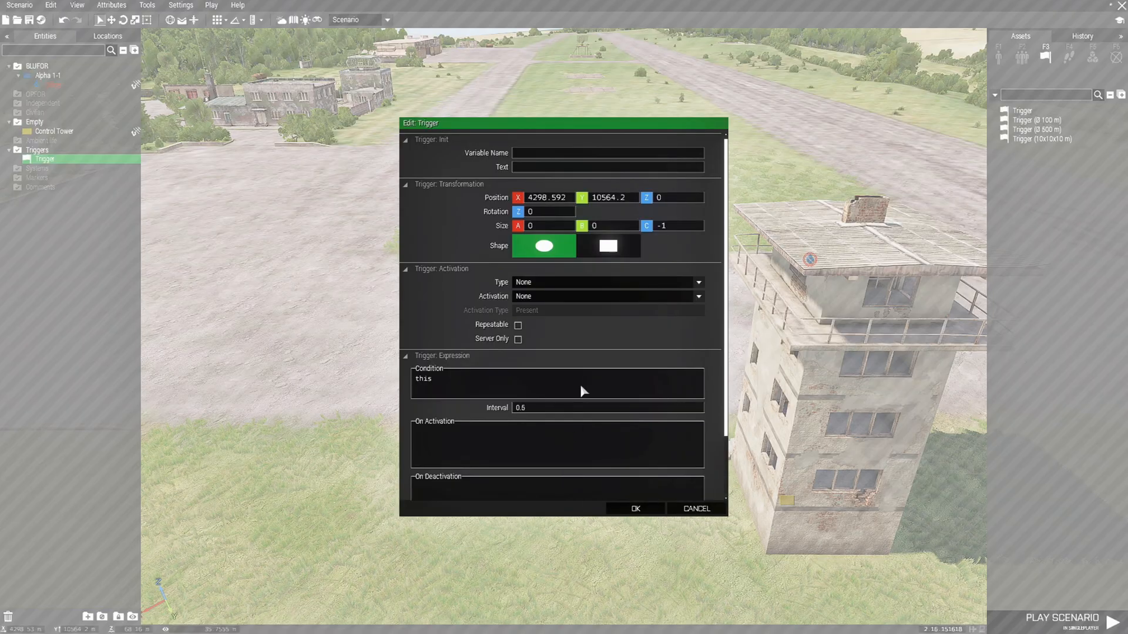
{"action": "left_click", "coordinate": [538, 297]}
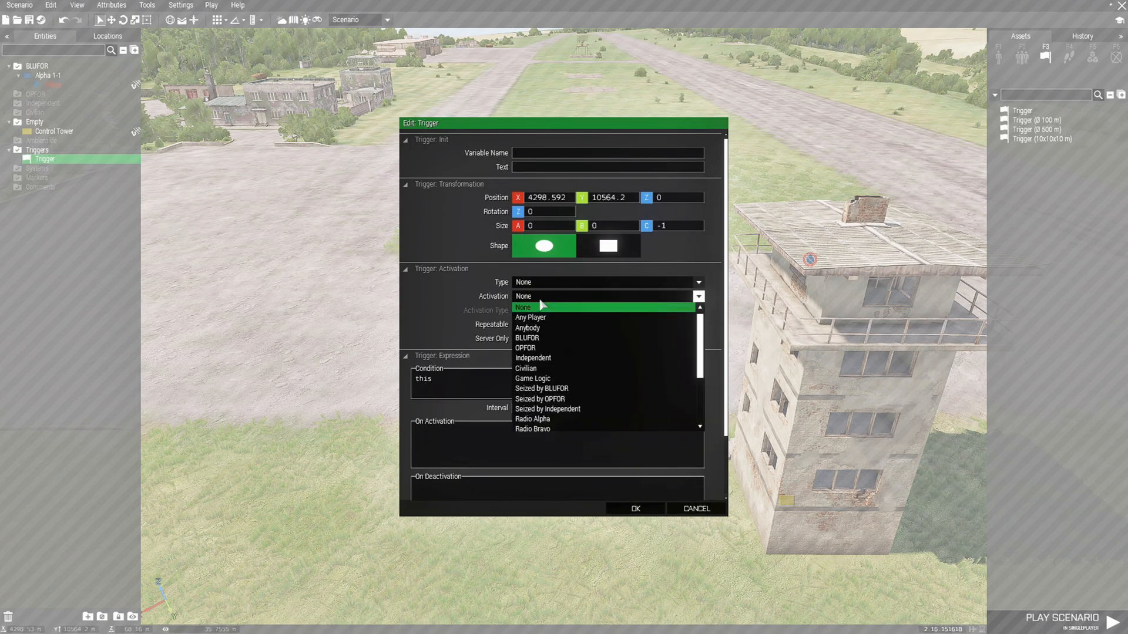
{"action": "left_click", "coordinate": [567, 419]}
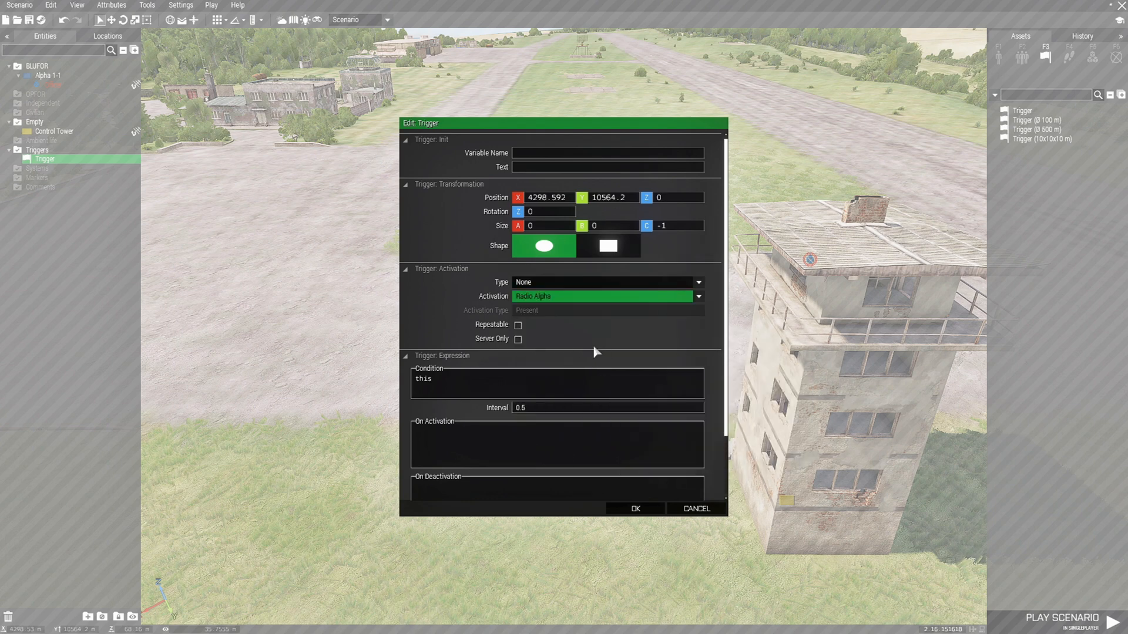
{"action": "left_click", "coordinate": [457, 443]}
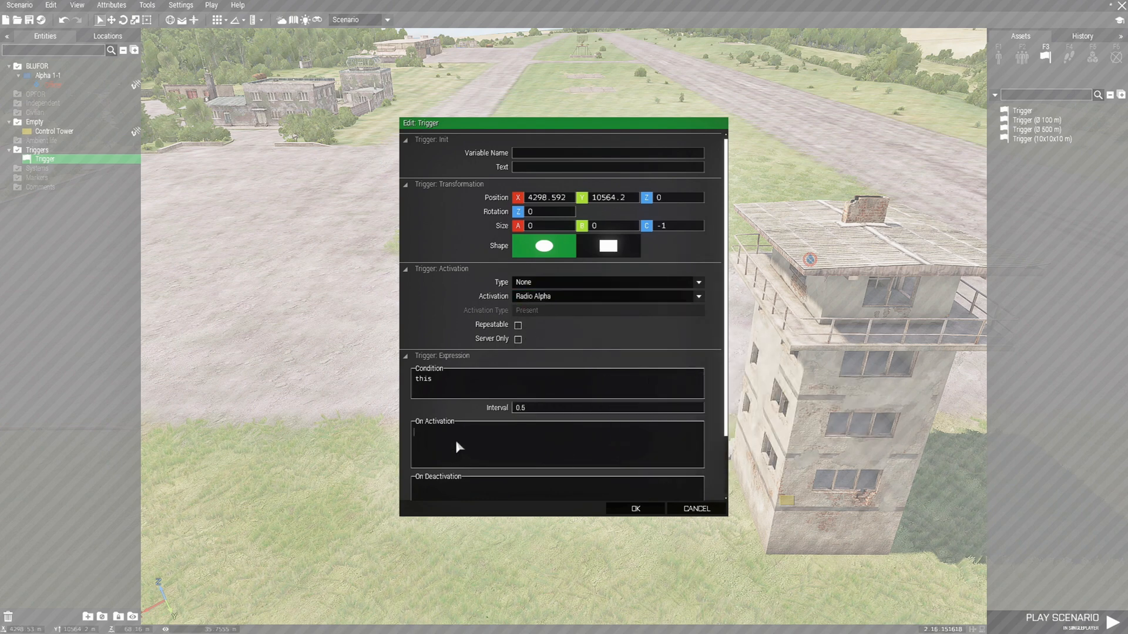
{"action": "type", "text": "h"}
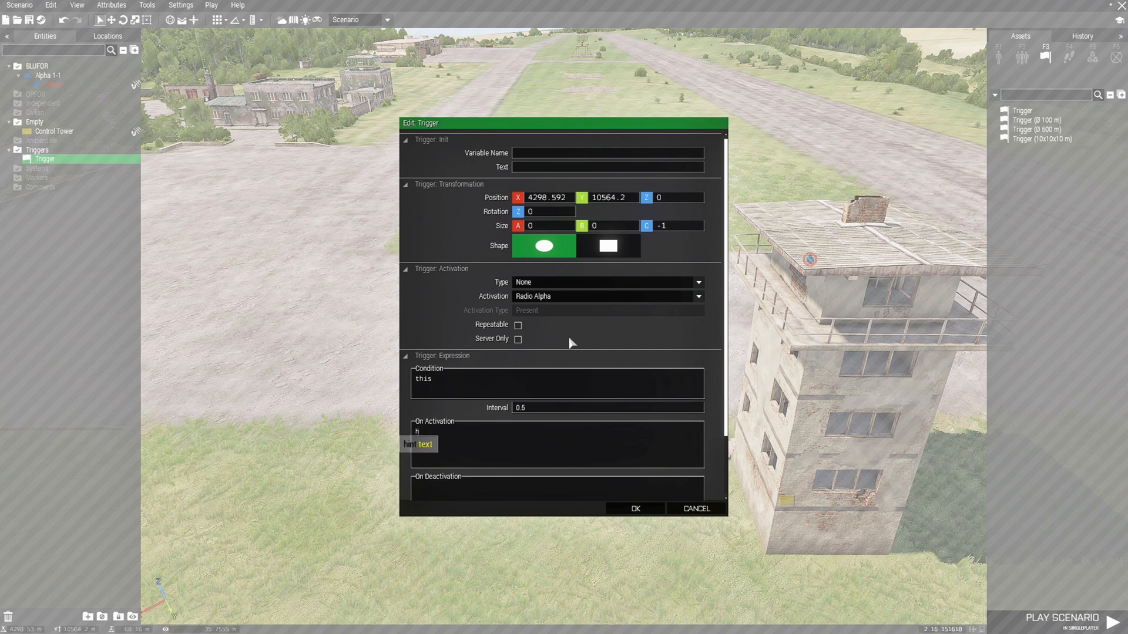
{"action": "type", "text": "int \"Star"}
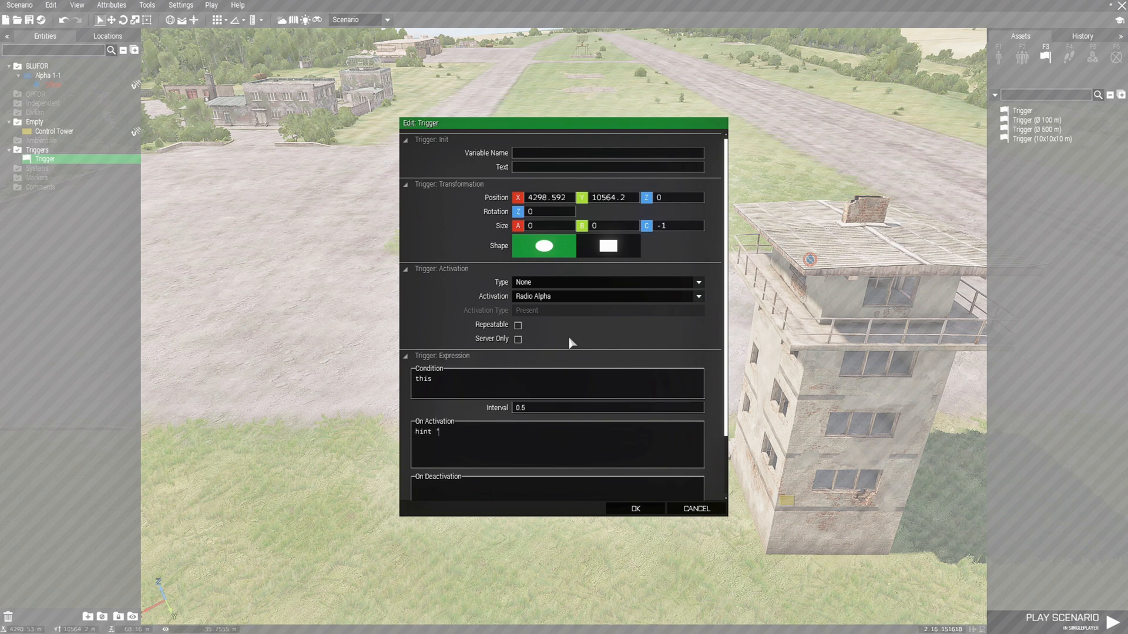
{"action": "type", "text": "t the waves!\";"}
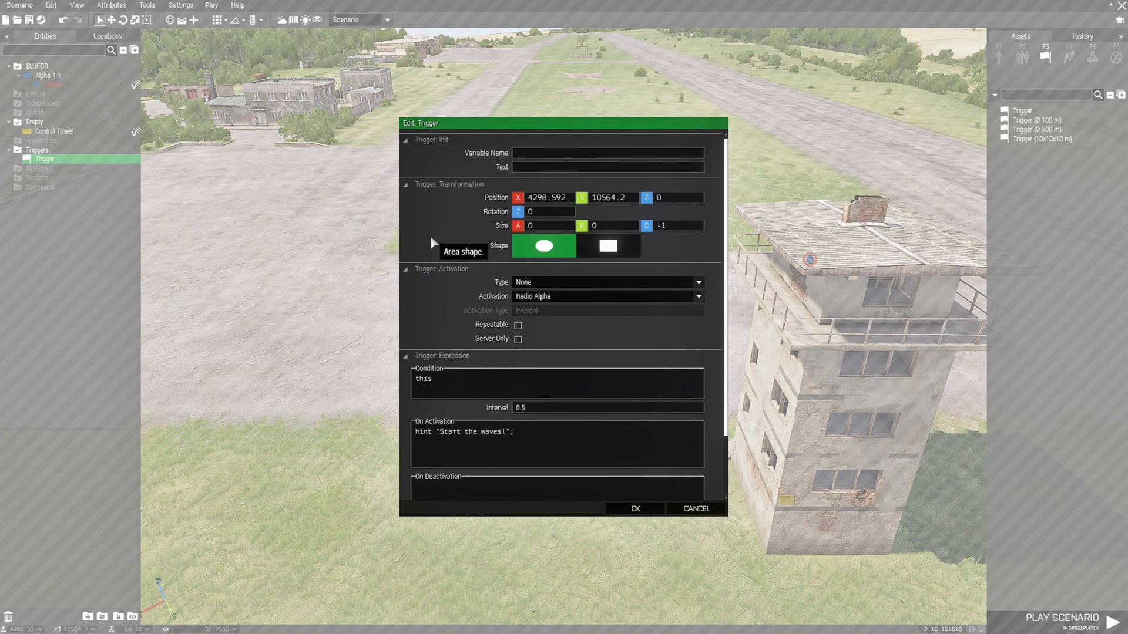
- Give the trigger the text "Attack Waves" and accept its attributes
{"action": "type", "text": "Atta"}
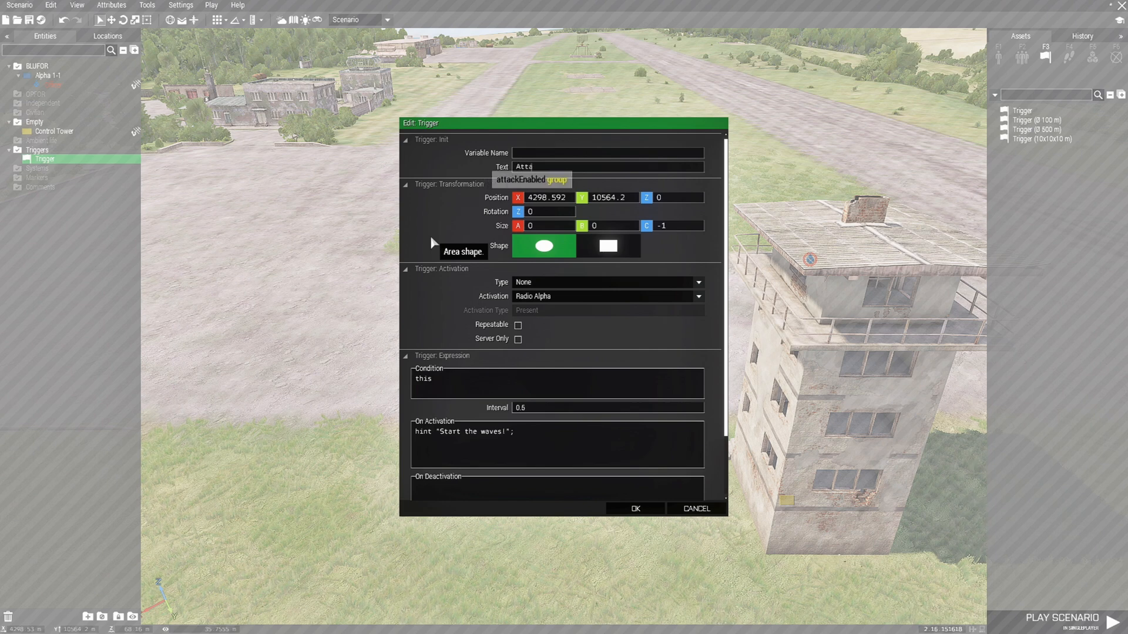
{"action": "type", "text": "ck Waves"}
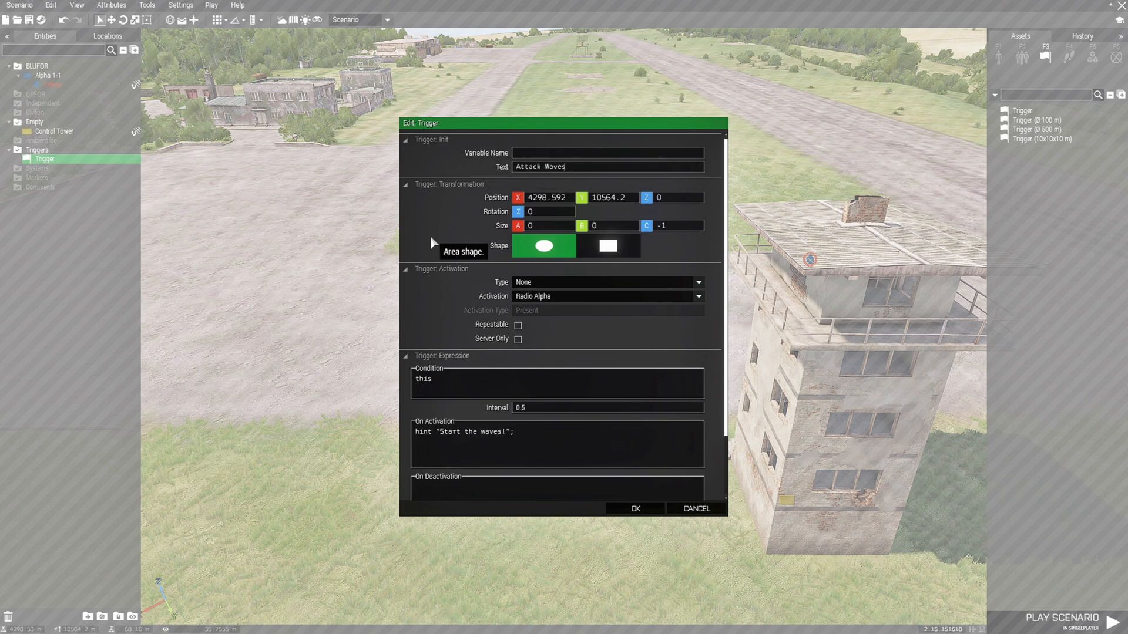
{"action": "left_click", "coordinate": [636, 509]}
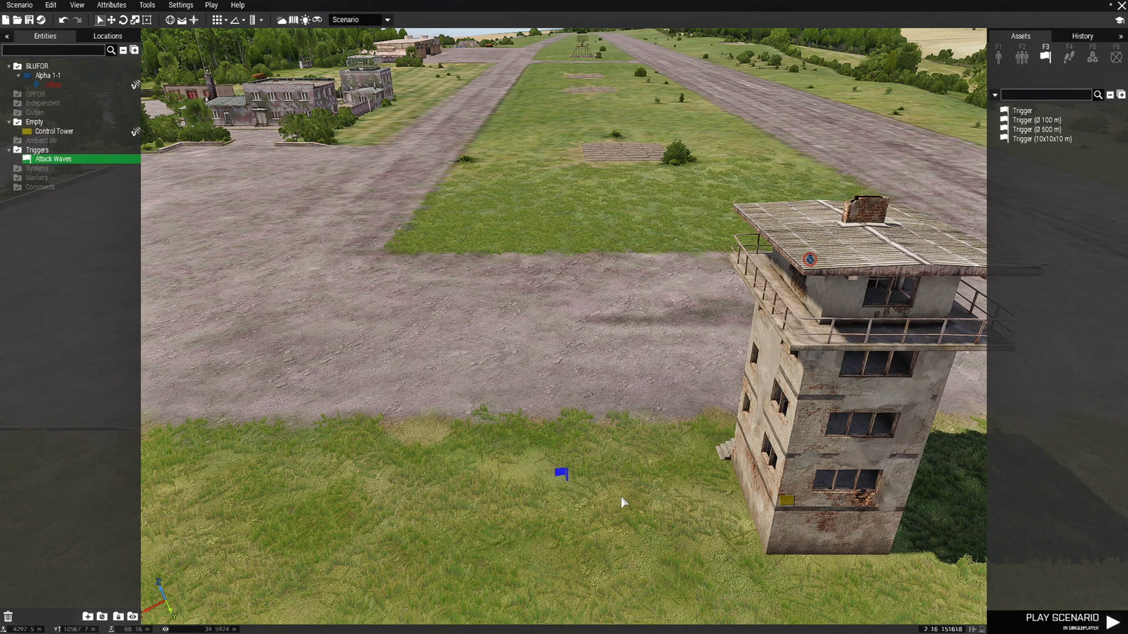
- Place an independent Looters Criminal Gang infantry group on the grass strip between the runways, facing the control tower area
{"action": "left_click", "coordinate": [622, 498]}
{"action": "key", "text": "d"}
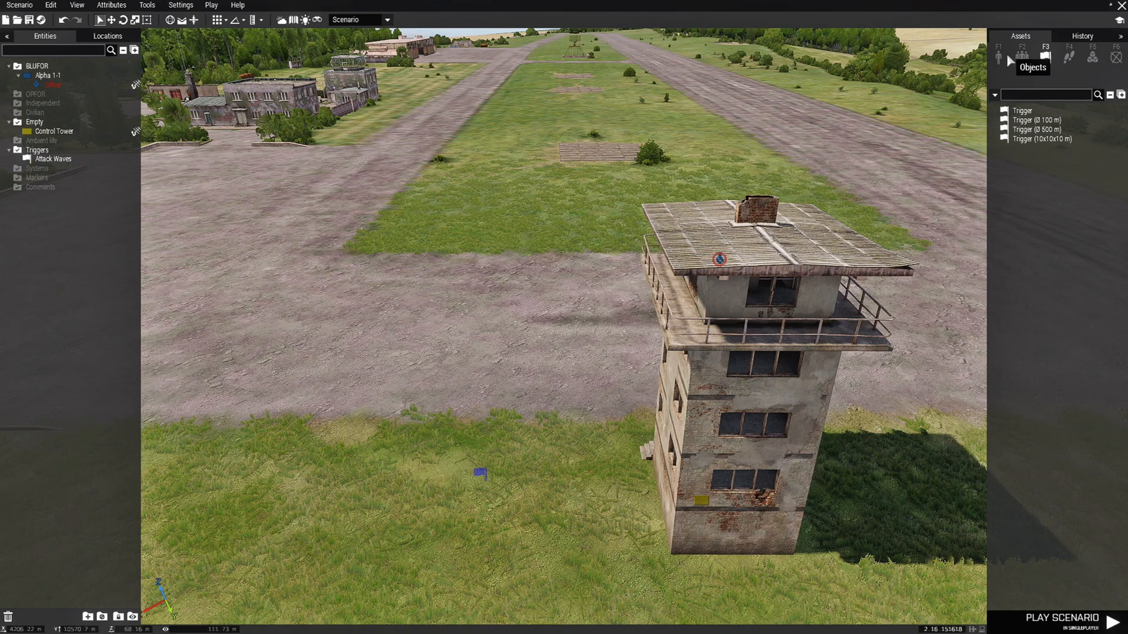
{"action": "key", "text": "w"}
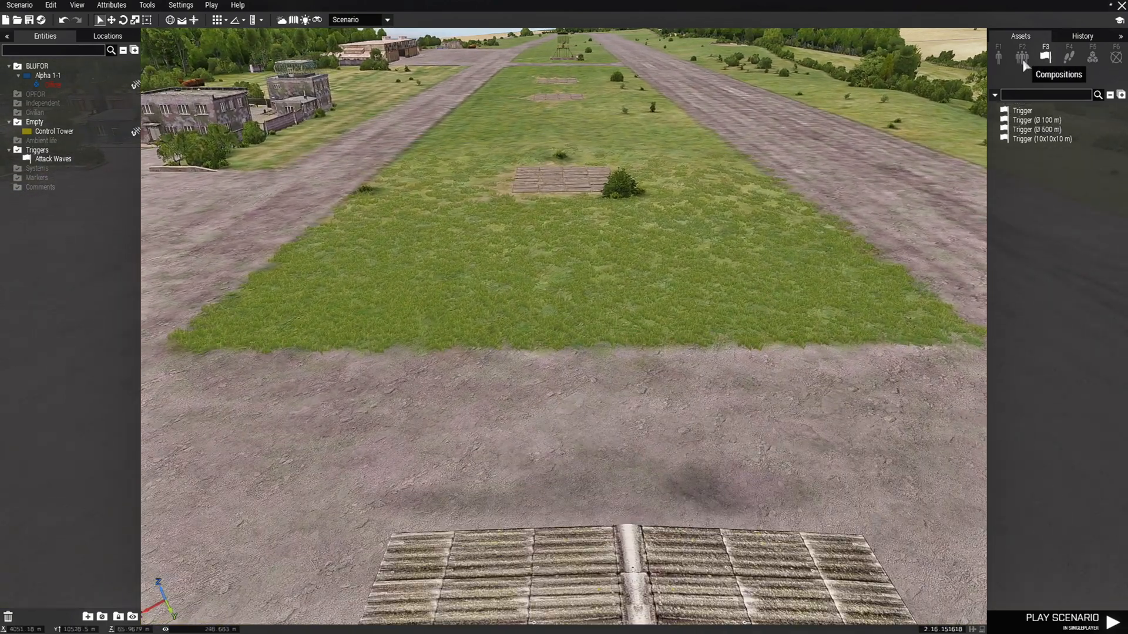
{"action": "left_click", "coordinate": [1022, 58]}
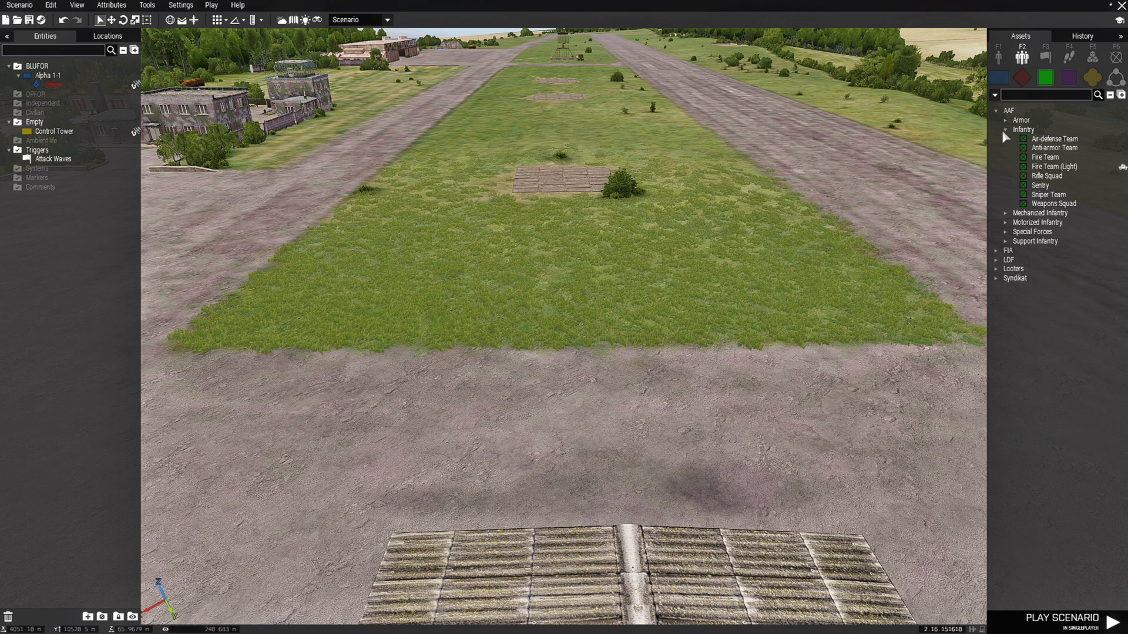
{"action": "left_click", "coordinate": [997, 112]}
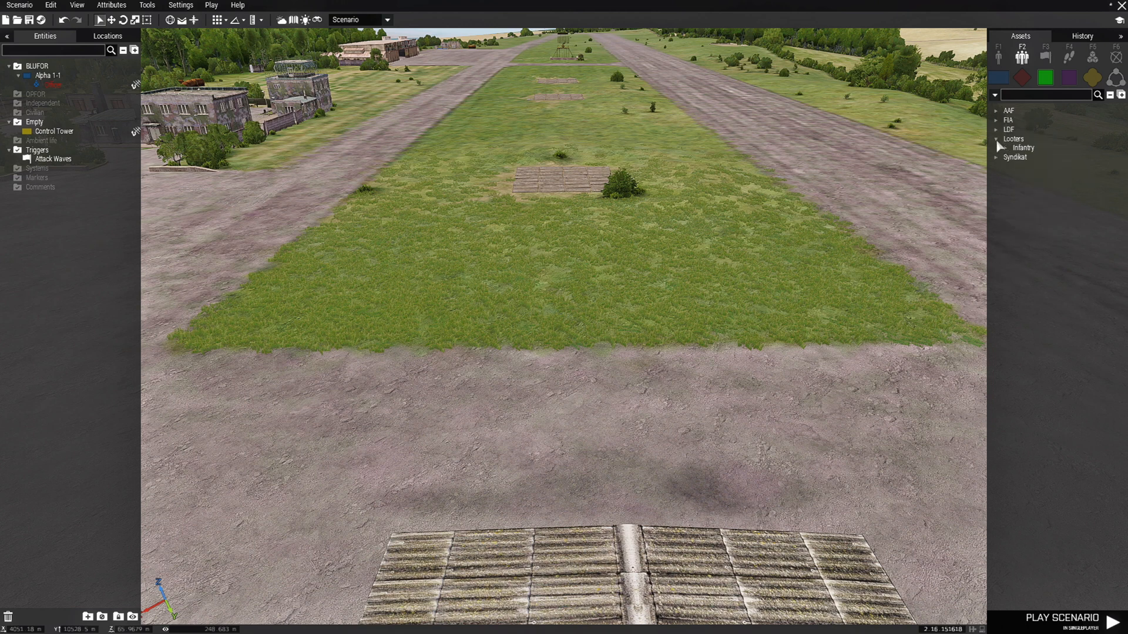
{"action": "key", "text": "d"}
{"action": "left_click", "coordinate": [1005, 149]}
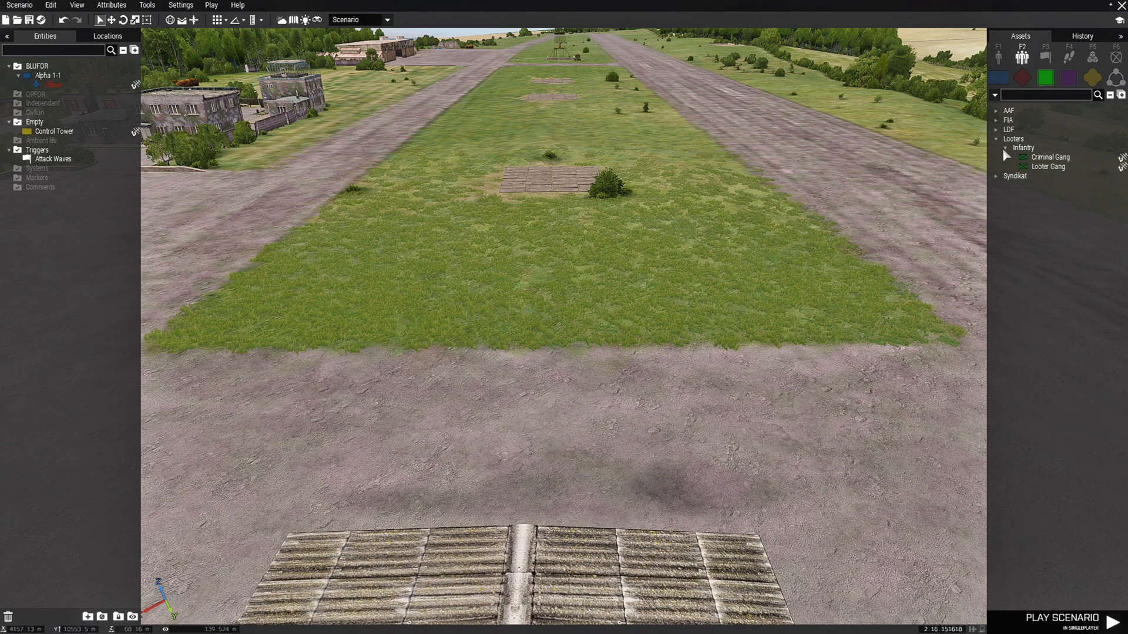
{"action": "left_click", "coordinate": [1050, 157]}
{"action": "key", "text": "w"}
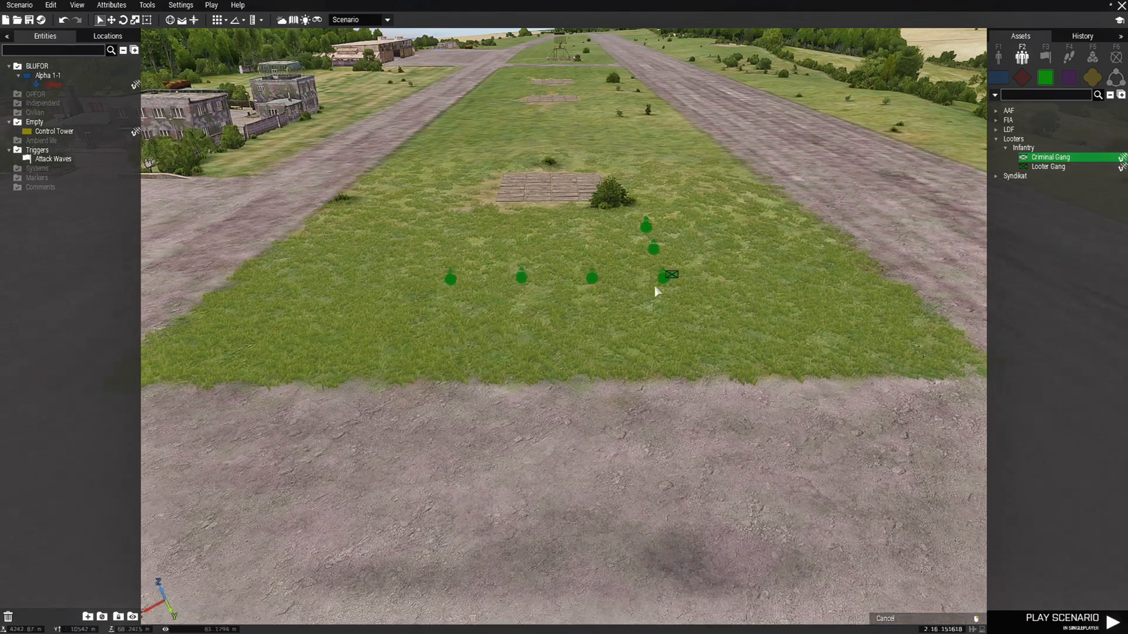
{"action": "key", "text": "w"}
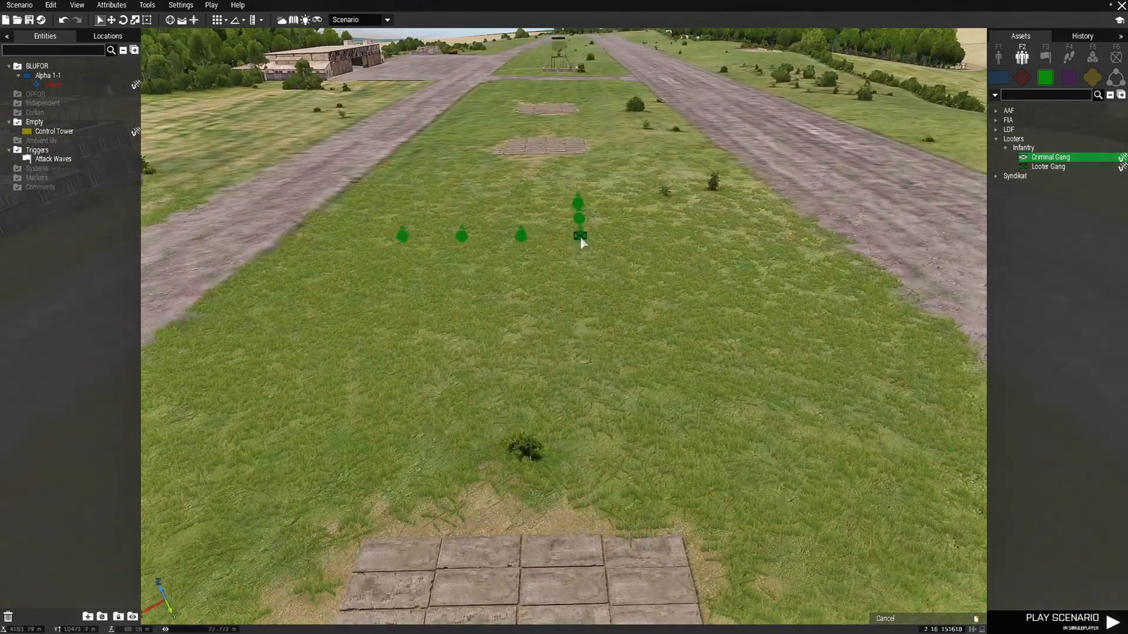
{"action": "key", "text": "w"}
{"action": "key", "text": "a"}
{"action": "left_click", "coordinate": [559, 285]}
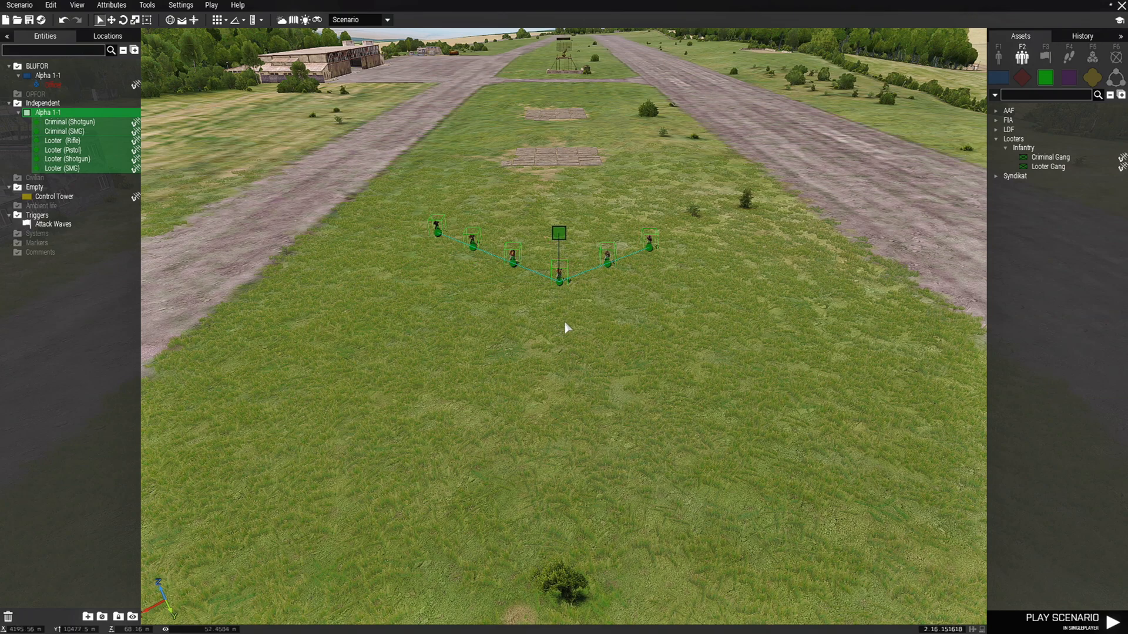
- Give the Criminal Gang group a waypoint beside the control tower and set its type to Seek and Destroy
{"action": "key", "text": "s"}
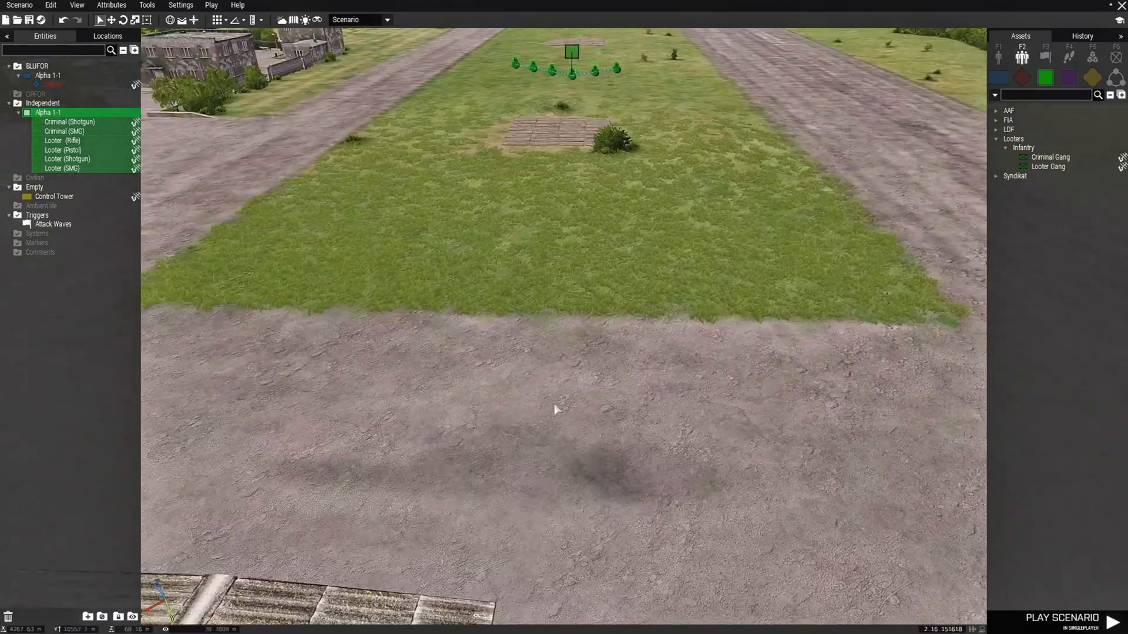
{"action": "right_click_drag", "start_coordinate": [555, 404], "coordinate": [410, 435]}
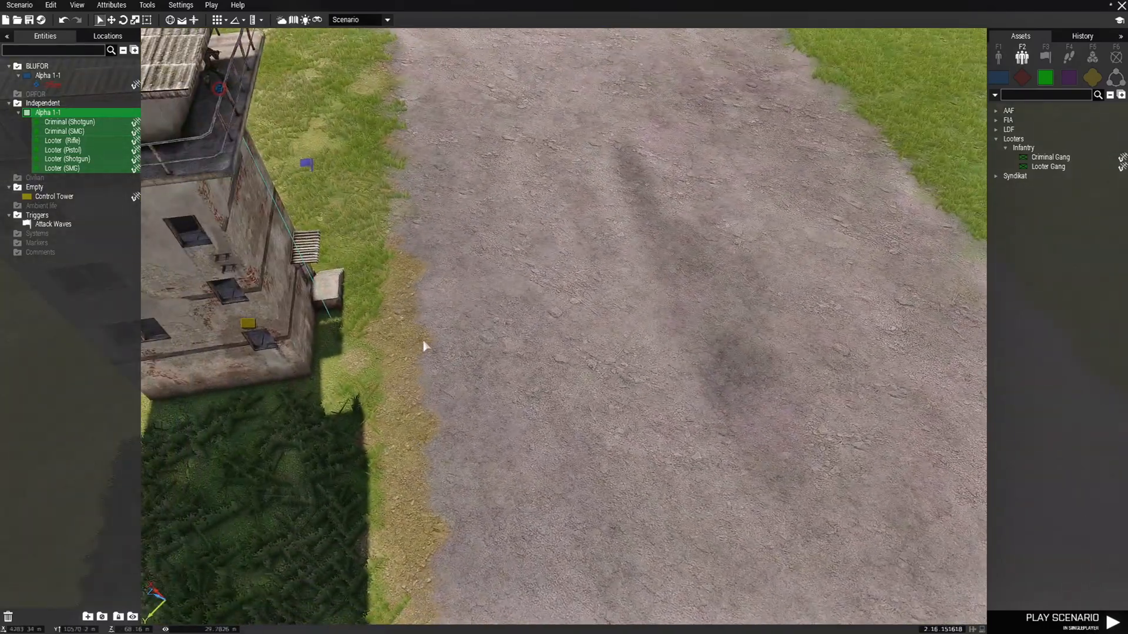
{"action": "right_click", "coordinate": [406, 336], "text": "shift"}
{"action": "double_click", "coordinate": [407, 330]}
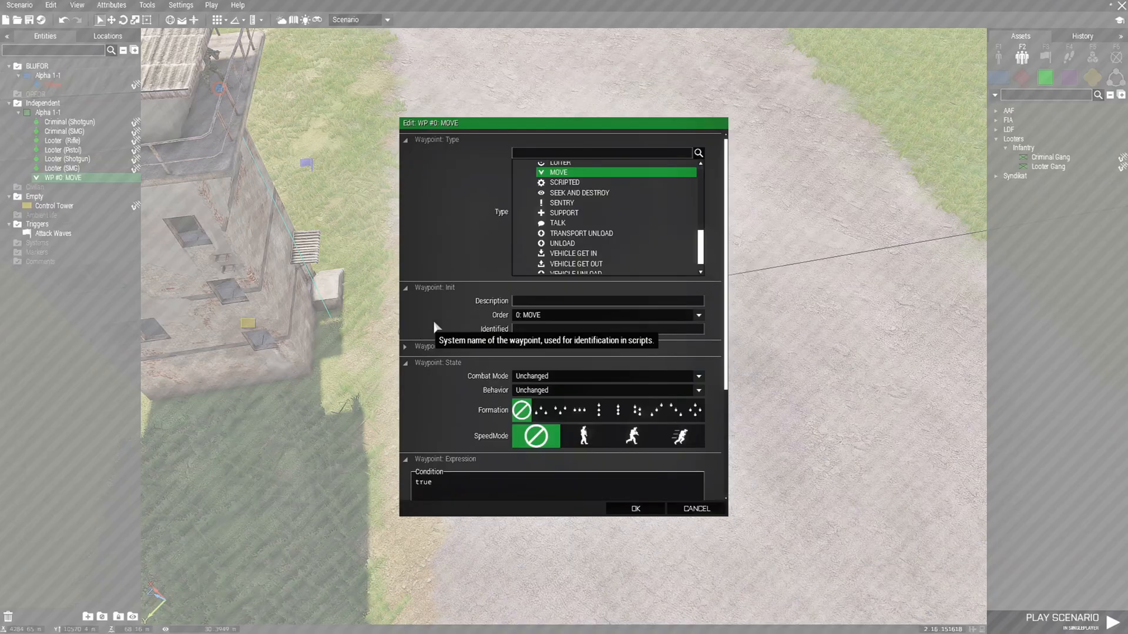
{"action": "left_click", "coordinate": [590, 193]}
{"action": "key", "text": "Return"}
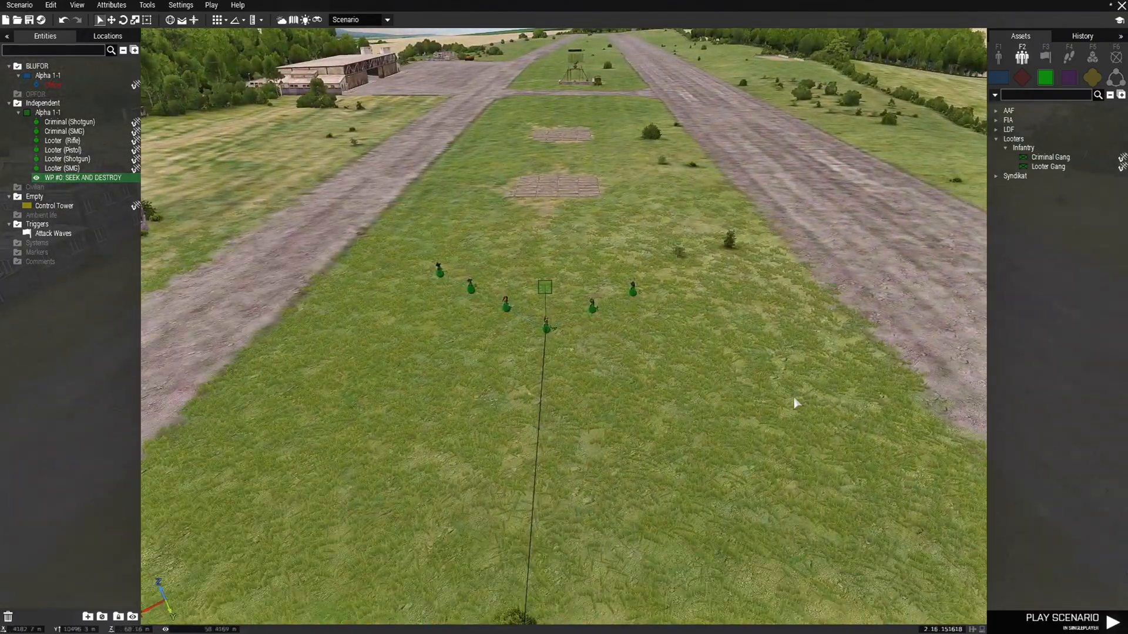
- Place an LDF infantry Fire Team on the grass strip behind the Criminal Gang, next to the concrete slabs
{"action": "key", "text": "w"}
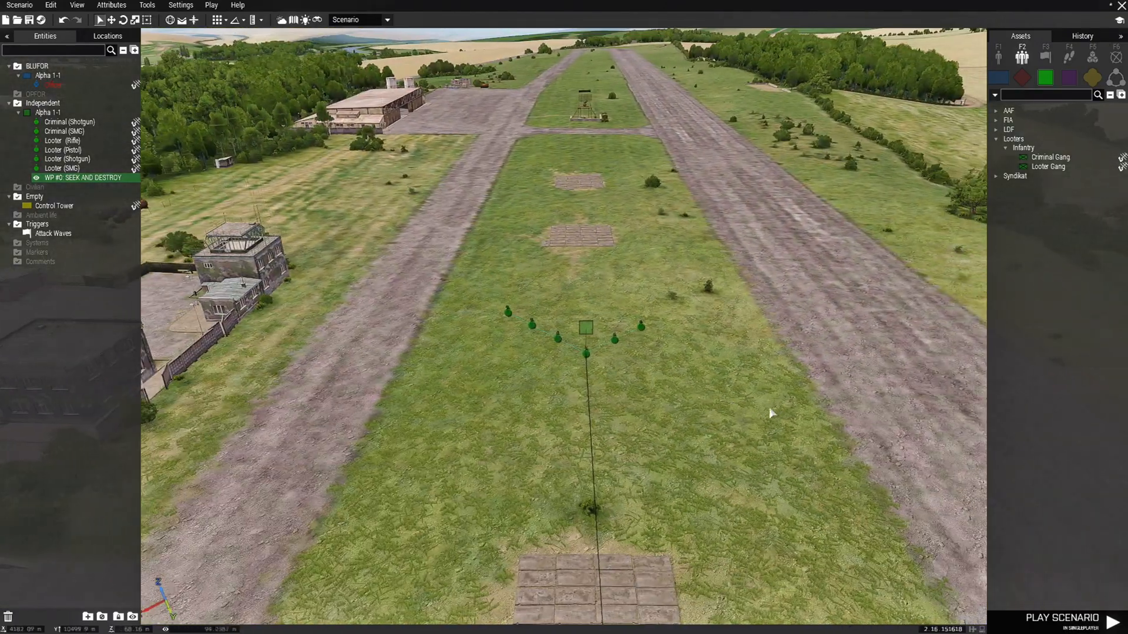
{"action": "key", "text": "w"}
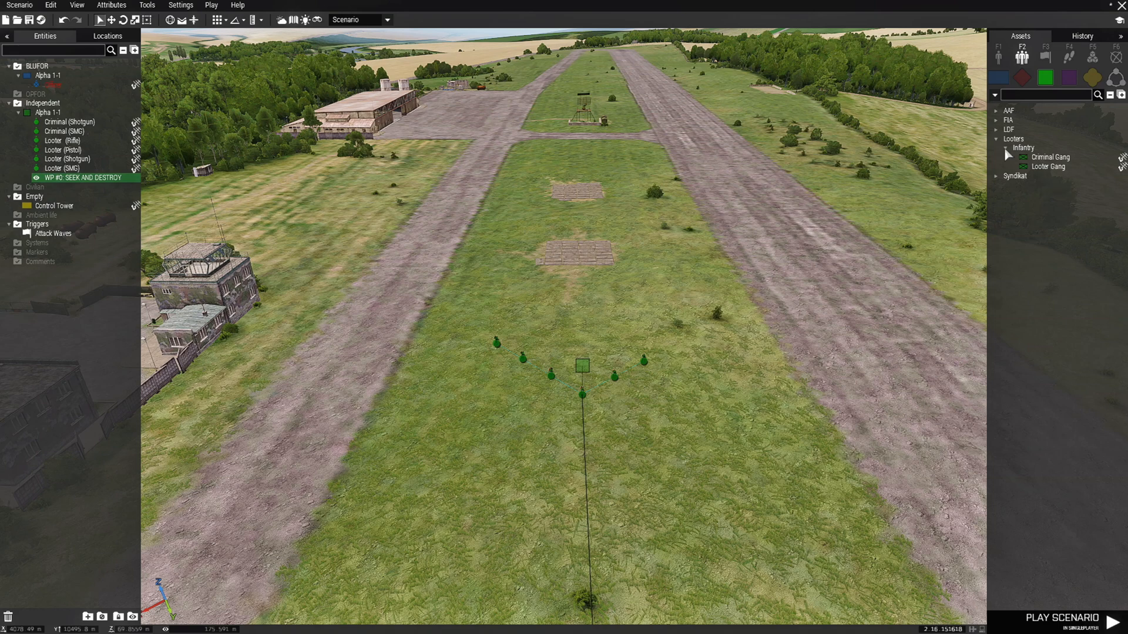
{"action": "left_click", "coordinate": [1005, 149]}
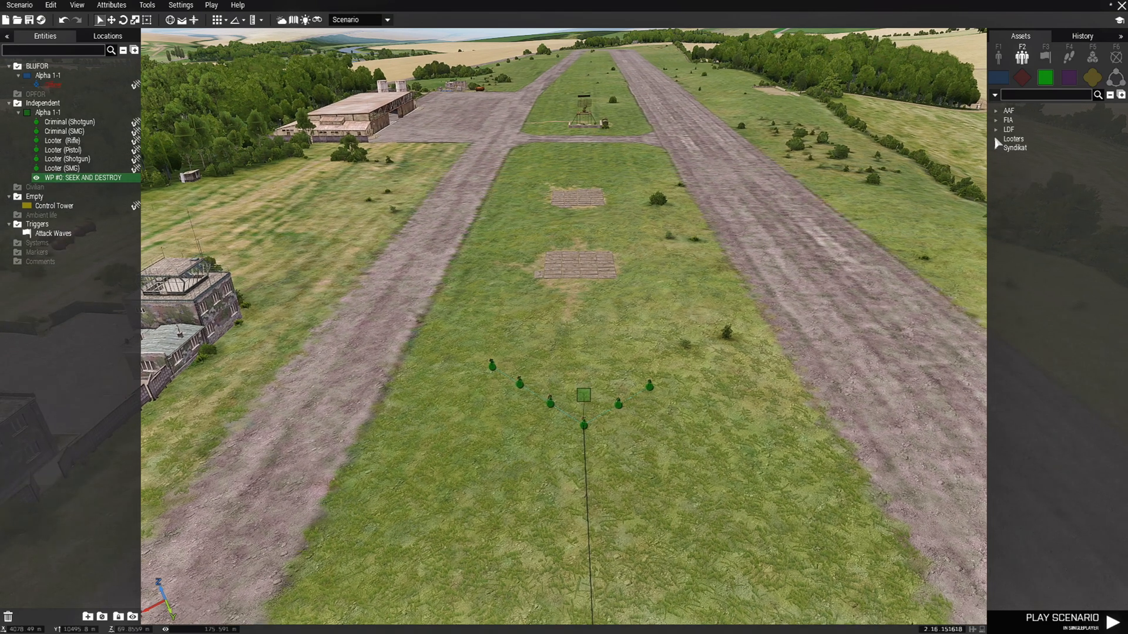
{"action": "left_click", "coordinate": [995, 128]}
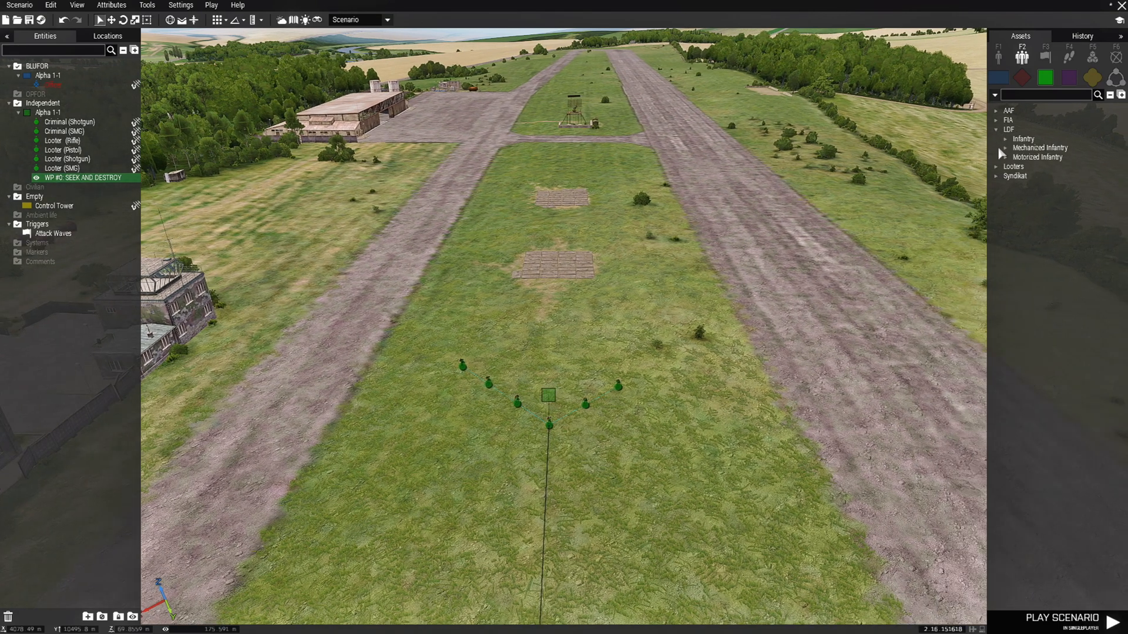
{"action": "left_click", "coordinate": [1005, 140]}
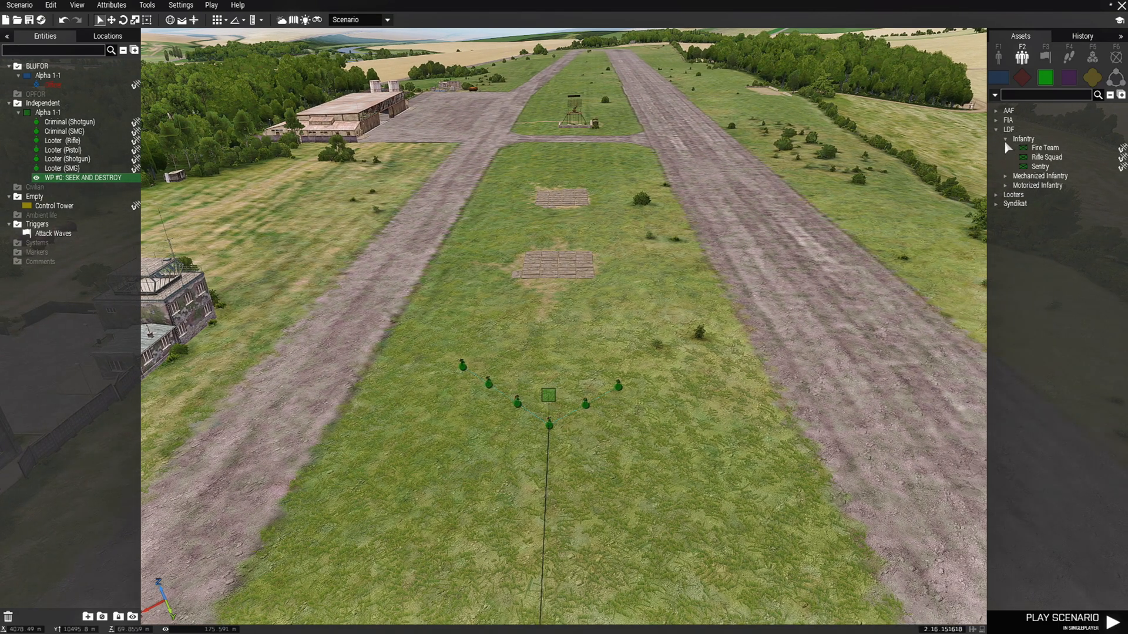
{"action": "left_click", "coordinate": [1039, 148]}
{"action": "key", "text": "w"}
{"action": "key", "text": "w"}
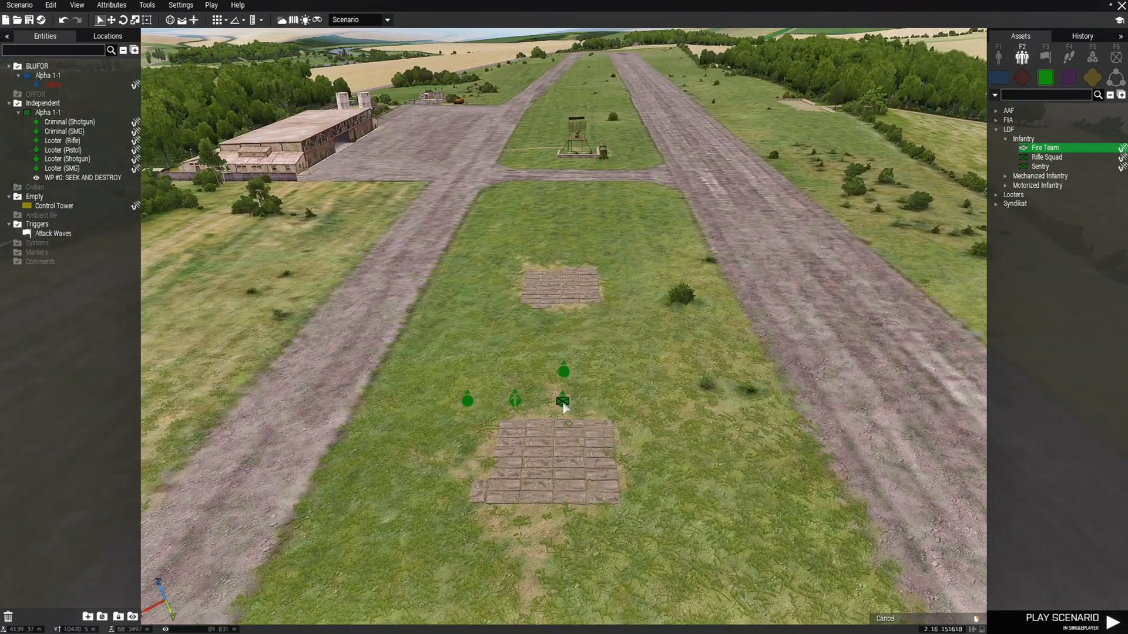
{"action": "left_click", "coordinate": [563, 405]}
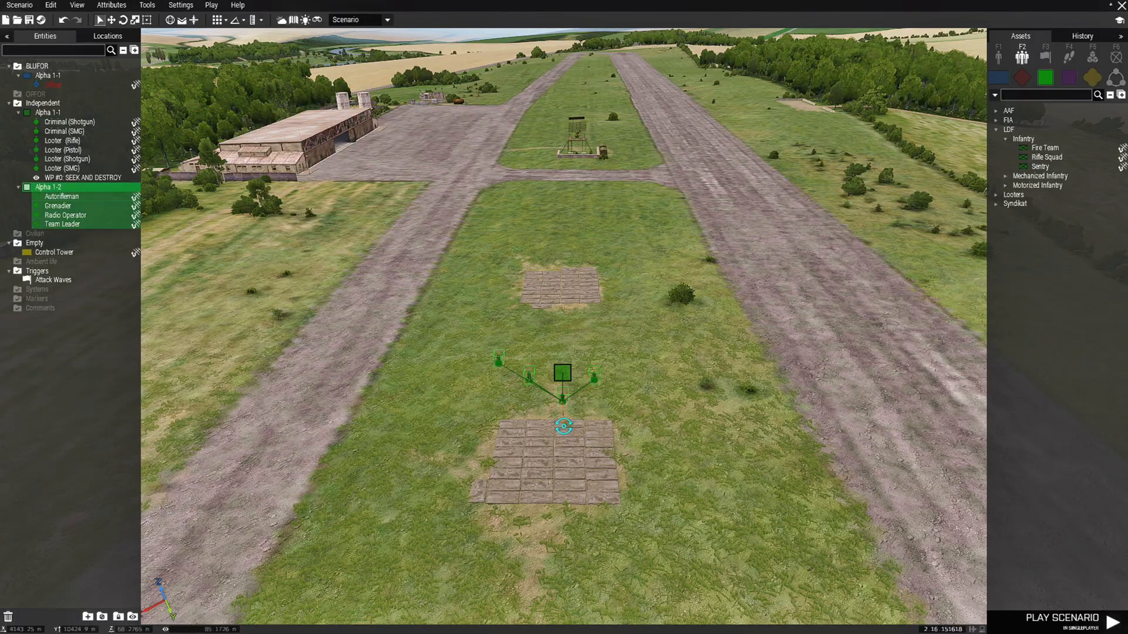
- Add a waypoint for the Fire Team beside the control tower and make it Seek and Destroy
{"action": "key", "text": "s"}
{"action": "key", "text": "s"}
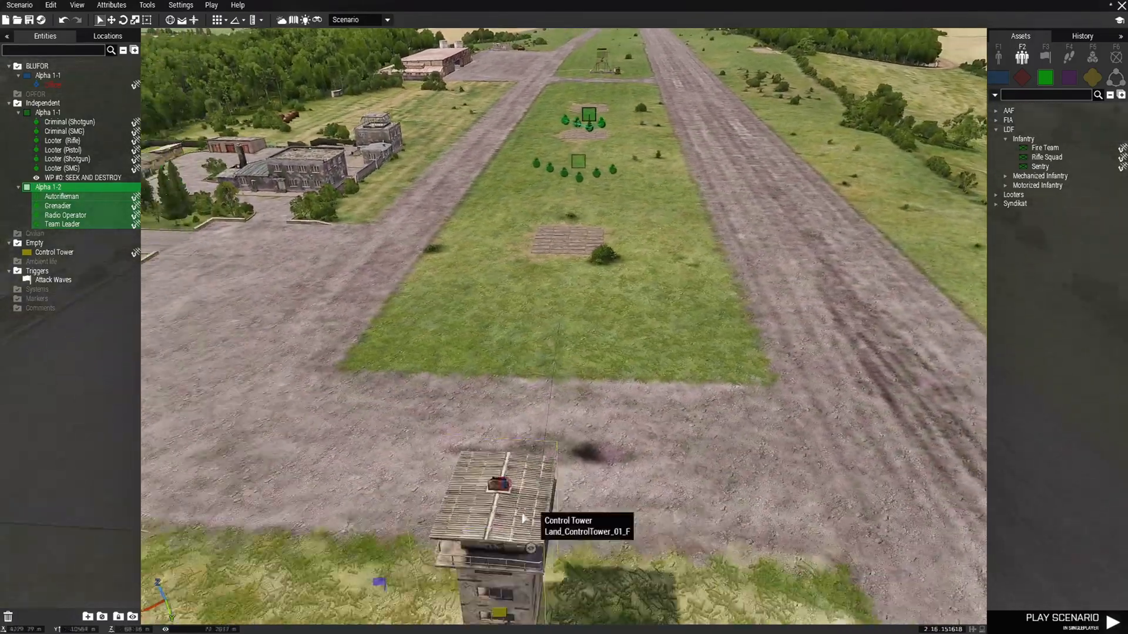
{"action": "right_click_drag", "start_coordinate": [523, 517], "coordinate": [451, 525]}
{"action": "key", "text": "w"}
{"action": "key", "text": "d"}
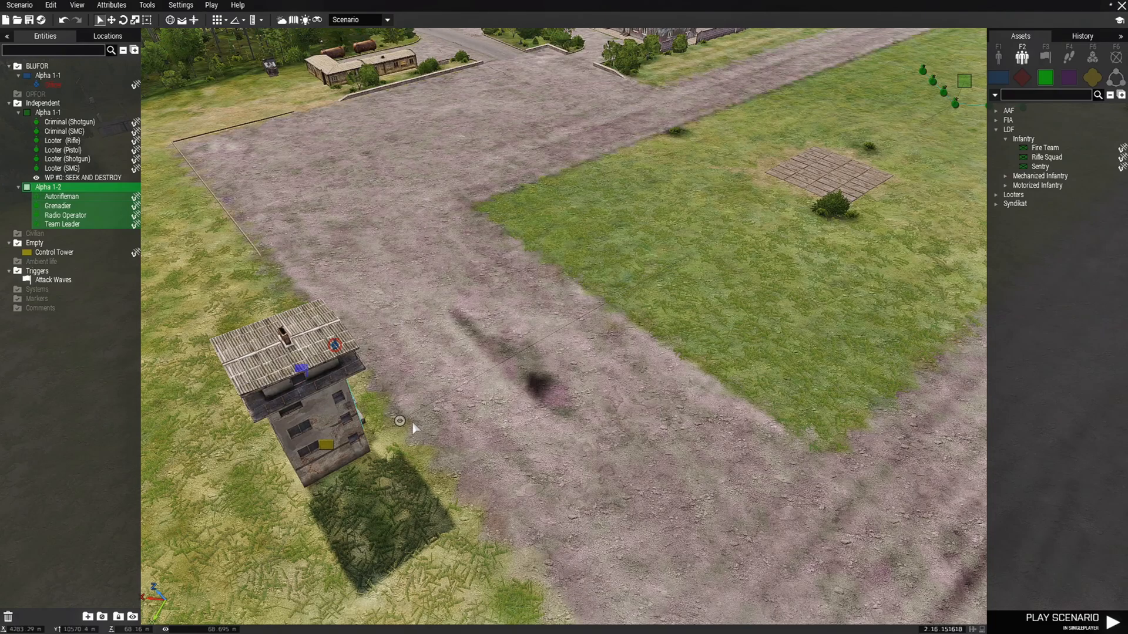
{"action": "right_click", "coordinate": [417, 422], "text": "shift"}
{"action": "double_click", "coordinate": [422, 429]}
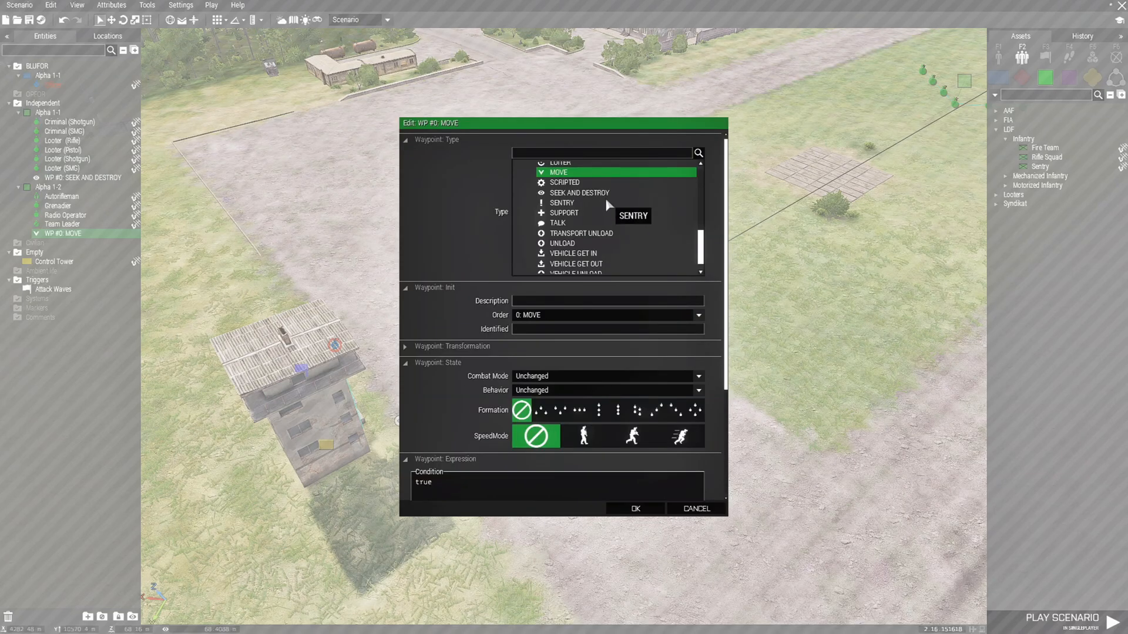
{"action": "left_click", "coordinate": [600, 194]}
{"action": "key", "text": "Return"}
- Place an LDF Rifle Squad on the grass behind the Fire Team, before the taxiway crossing and radar
{"action": "key", "text": "w"}
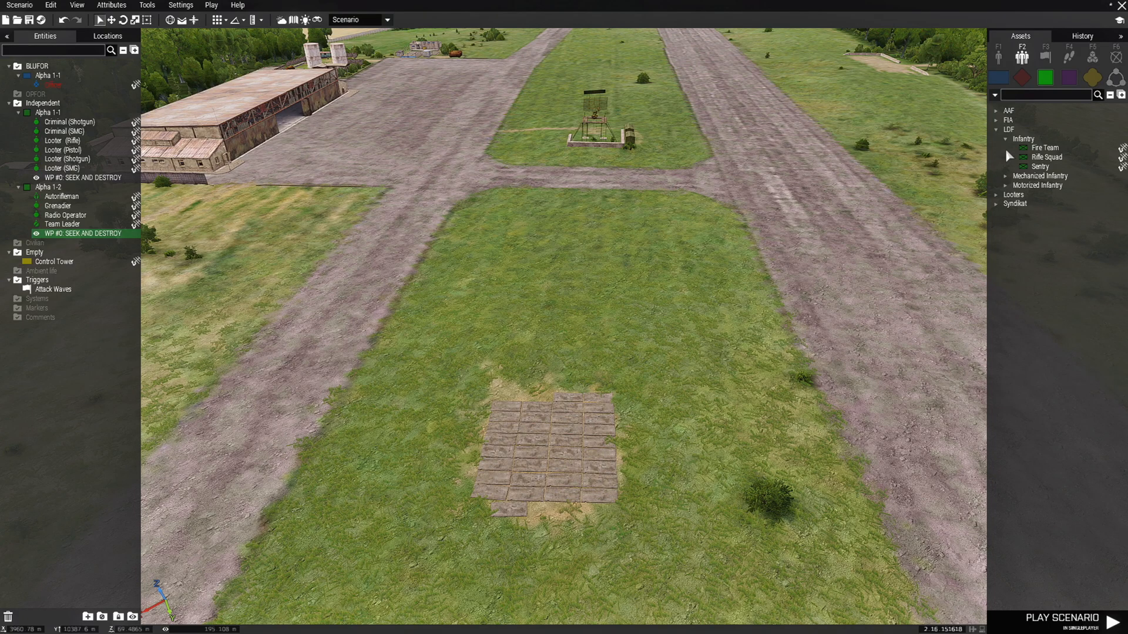
{"action": "left_click", "coordinate": [1047, 157]}
{"action": "key", "text": "w"}
{"action": "key", "text": "w"}
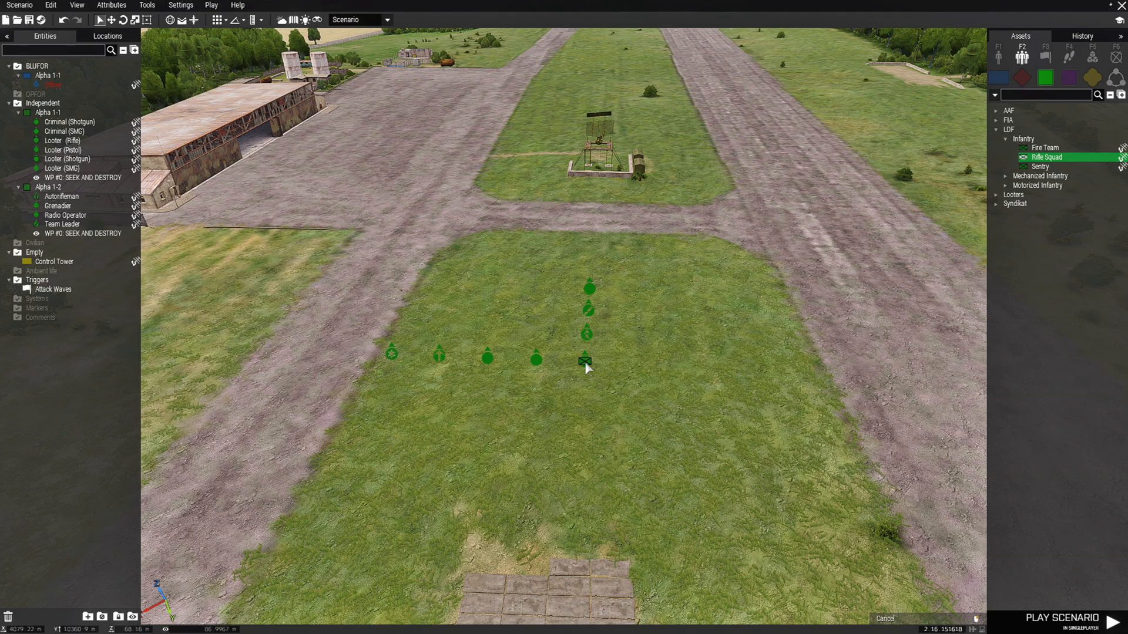
{"action": "left_click", "coordinate": [587, 365]}
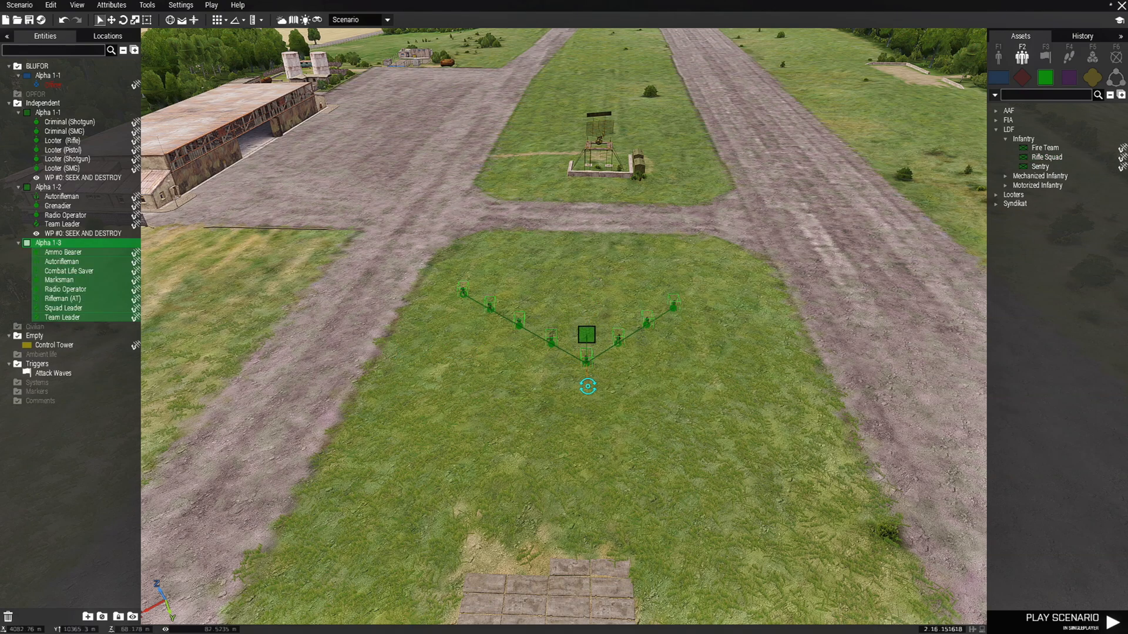
- Assign the Rifle Squad a Seek and Destroy waypoint next to the control tower
{"action": "key", "text": "s"}
{"action": "right_click_drag", "start_coordinate": [632, 446], "coordinate": [574, 462]}
{"action": "key", "text": "s"}
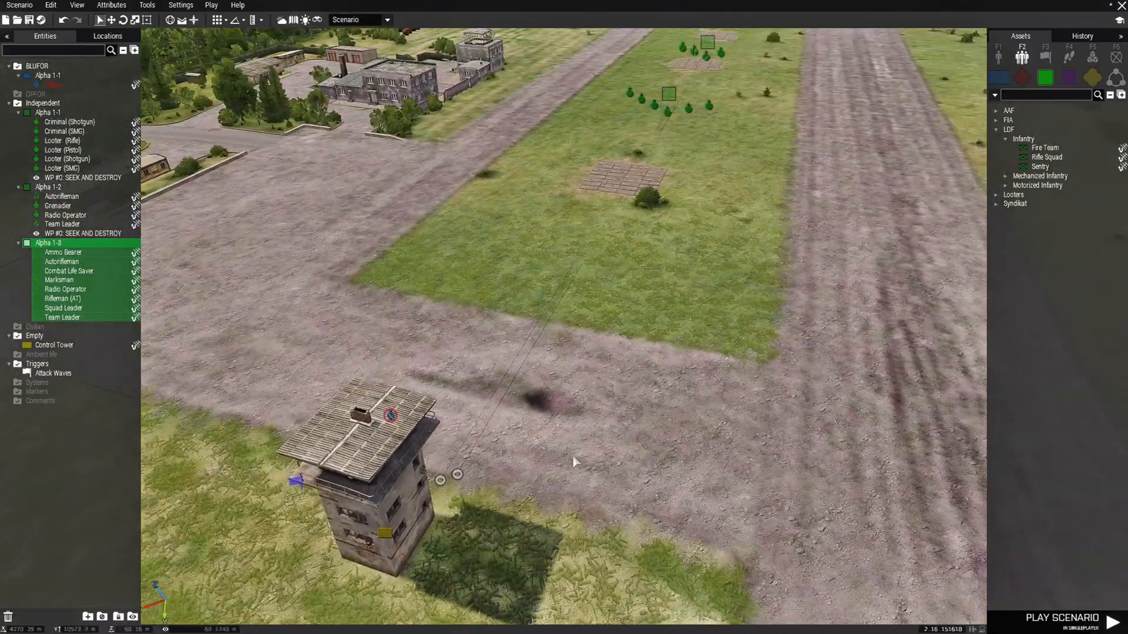
{"action": "right_click", "coordinate": [476, 492], "text": "shift"}
{"action": "double_click", "coordinate": [478, 495]}
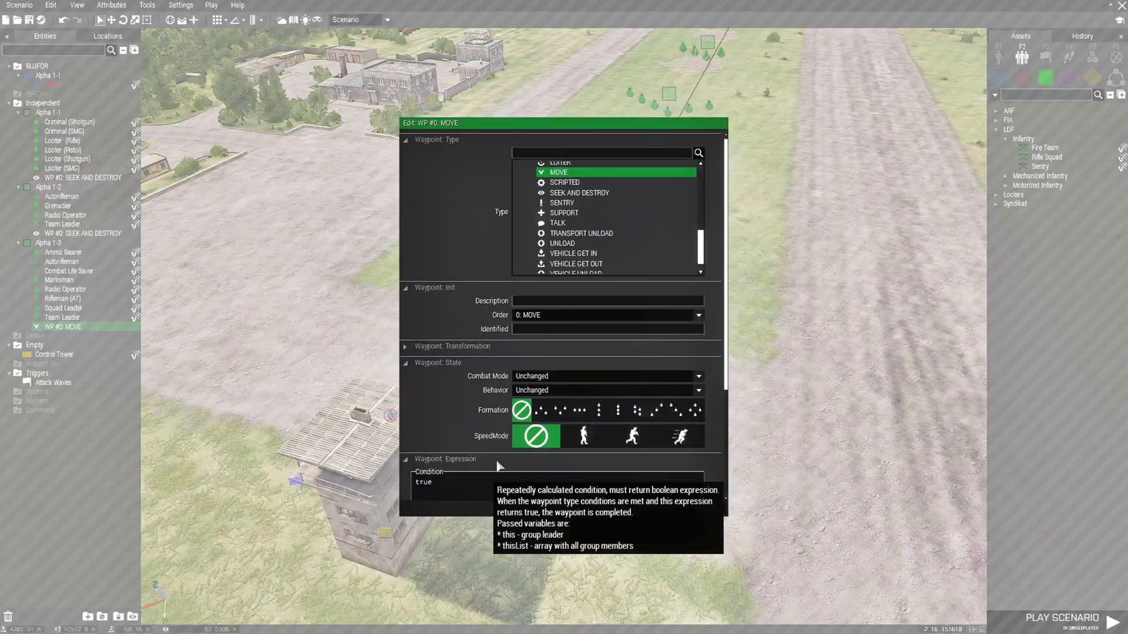
{"action": "left_click", "coordinate": [604, 193]}
{"action": "left_click", "coordinate": [636, 509]}
- Place a FIA infantry Assault Squad on the grass strip beyond the radar installation
{"action": "key", "text": "w"}
{"action": "right_click_drag", "start_coordinate": [637, 506], "coordinate": [763, 403]}
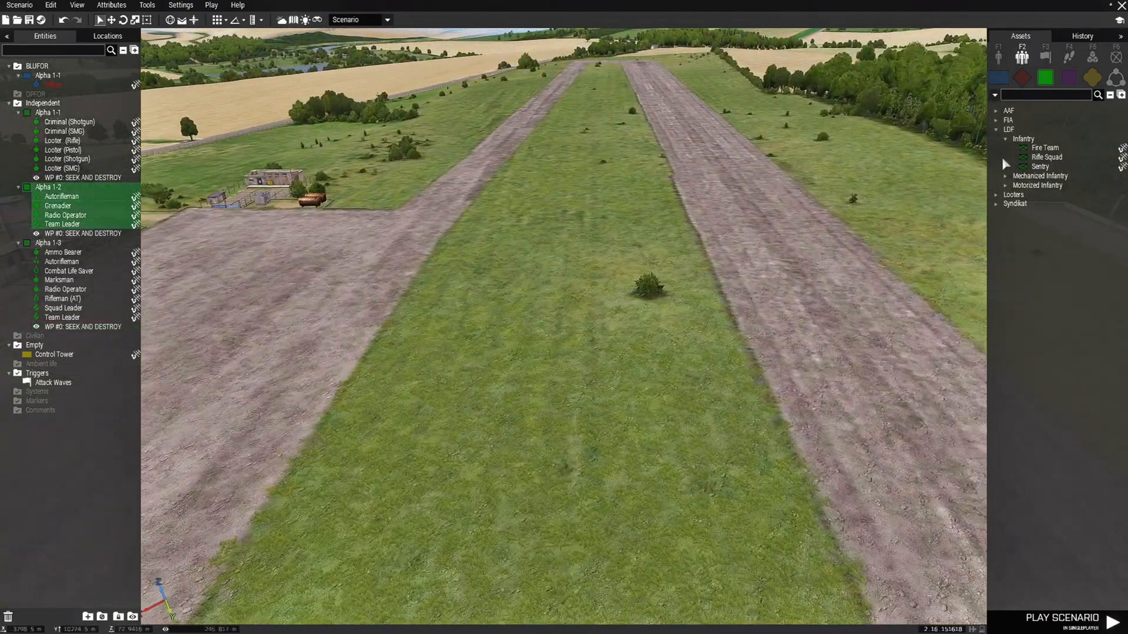
{"action": "left_click", "coordinate": [1004, 139]}
{"action": "left_click", "coordinate": [996, 120]}
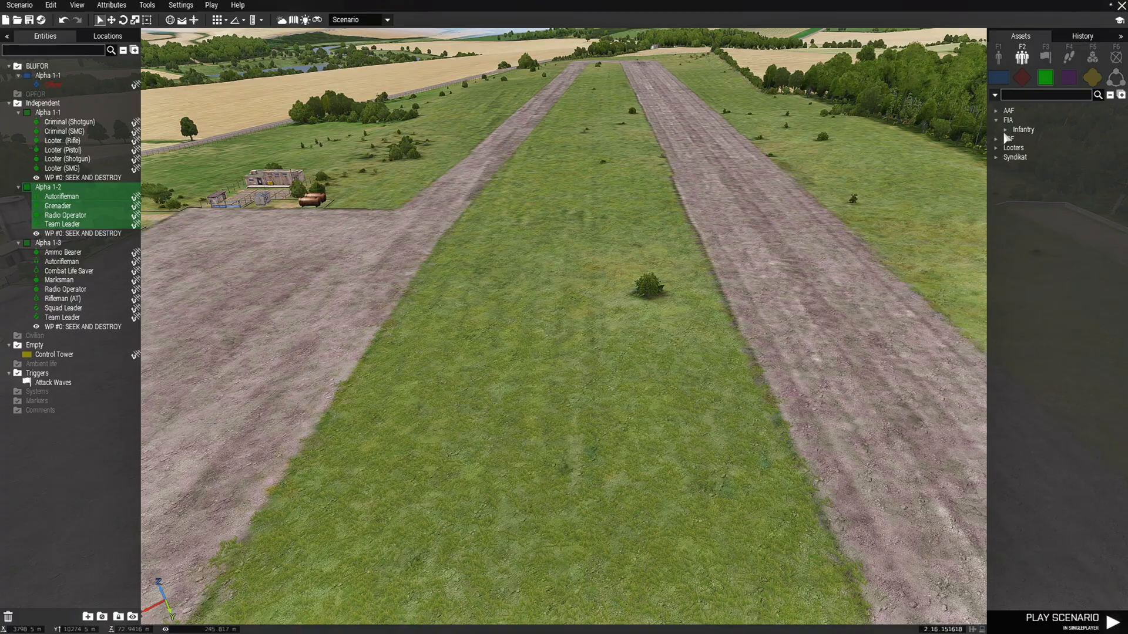
{"action": "left_click", "coordinate": [1005, 130]}
{"action": "left_click", "coordinate": [1043, 141]}
{"action": "key", "text": "s"}
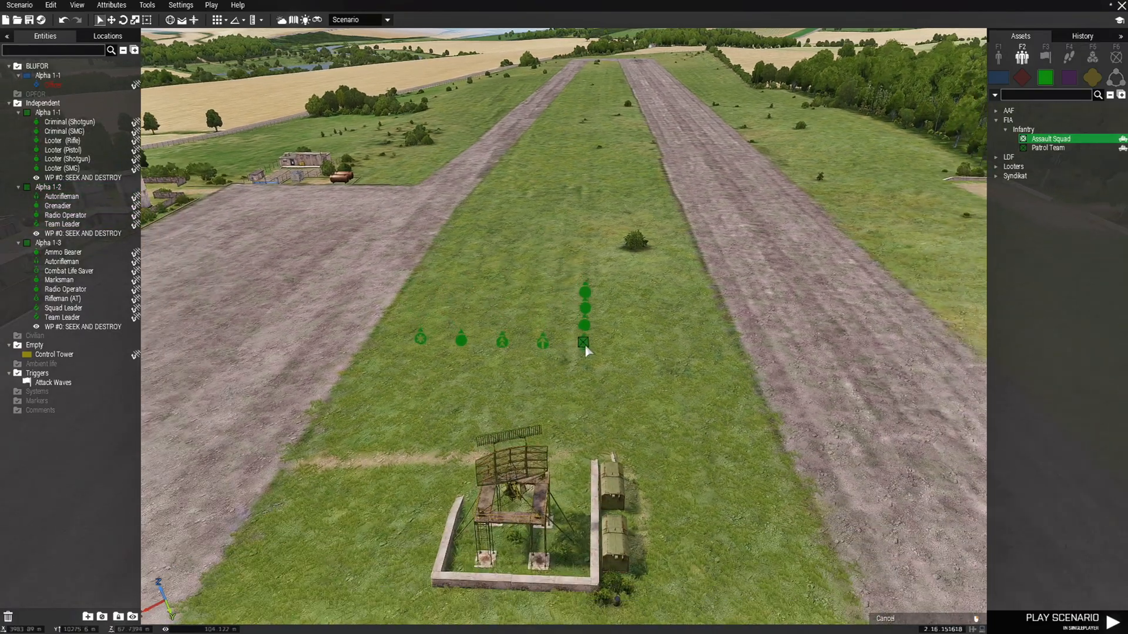
{"action": "key", "text": "w"}
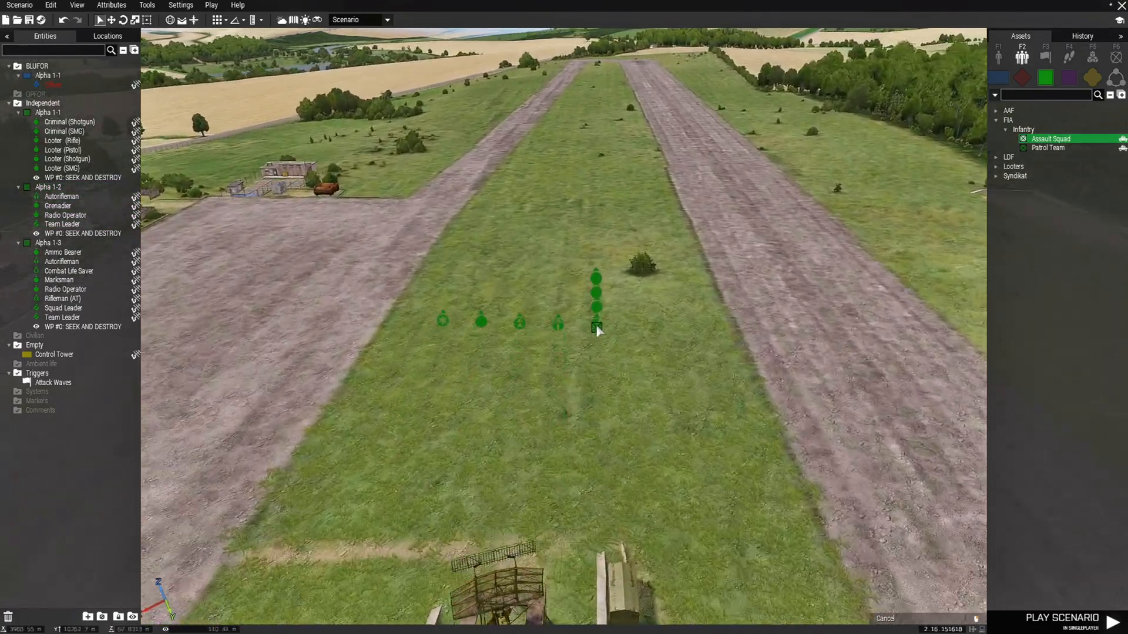
{"action": "left_click", "coordinate": [579, 333]}
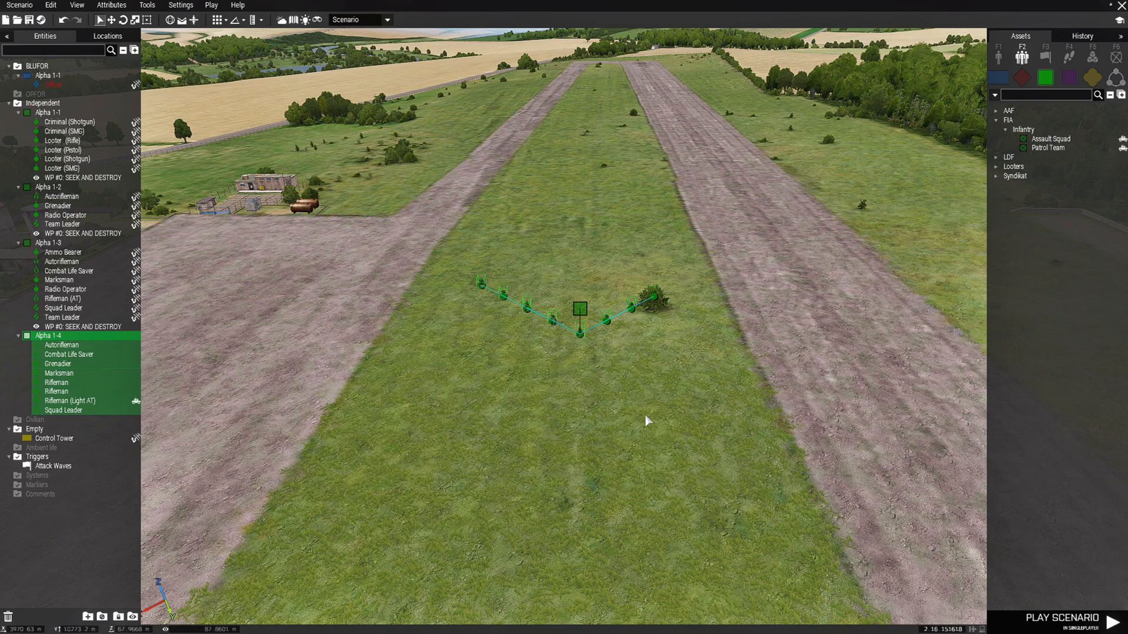
- Give the FIA Assault Squad a Seek and Destroy waypoint beside the control tower
{"action": "key", "text": "m"}
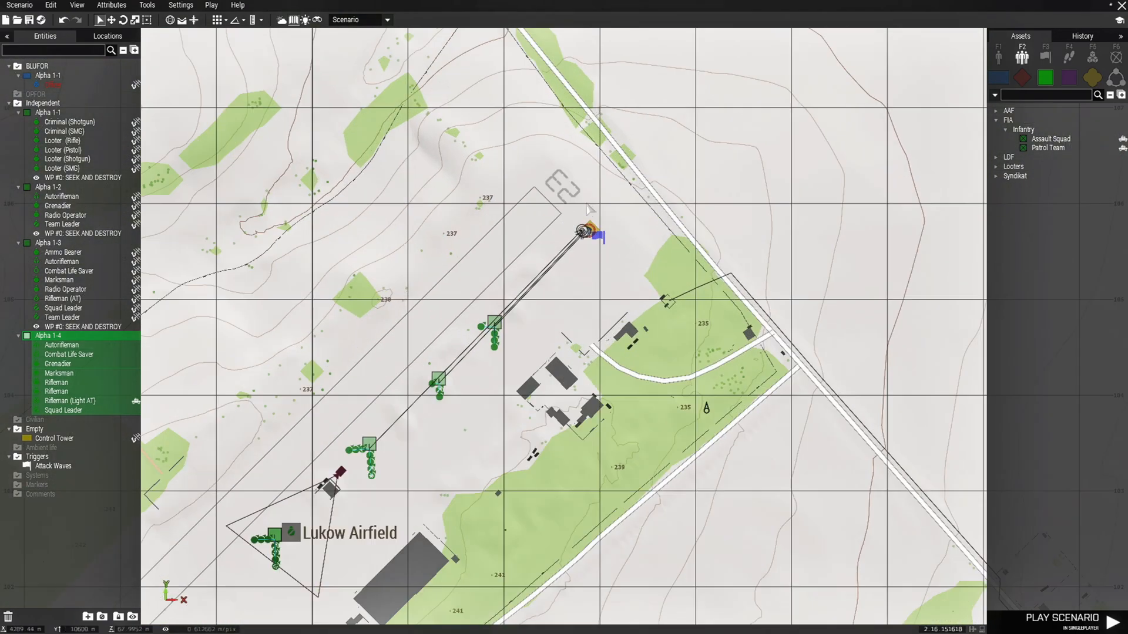
{"action": "scroll", "coordinate": [589, 208], "scroll_direction": "up", "scroll_amount": 5}
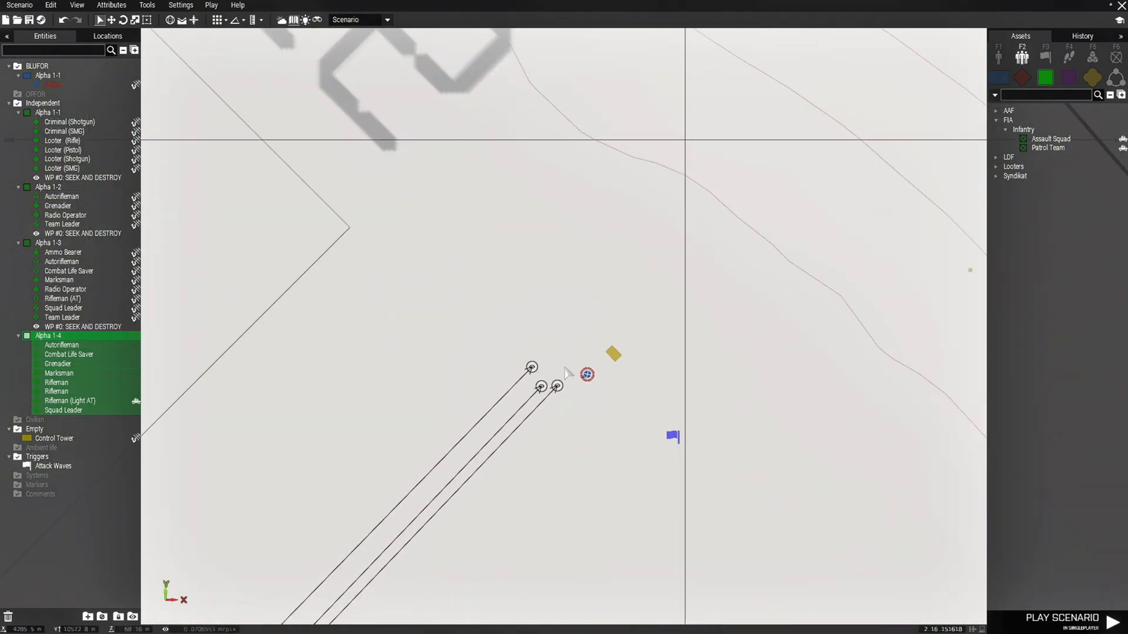
{"action": "right_click", "coordinate": [567, 373], "text": "shift"}
{"action": "double_click", "coordinate": [567, 373]}
{"action": "left_click", "coordinate": [600, 194]}
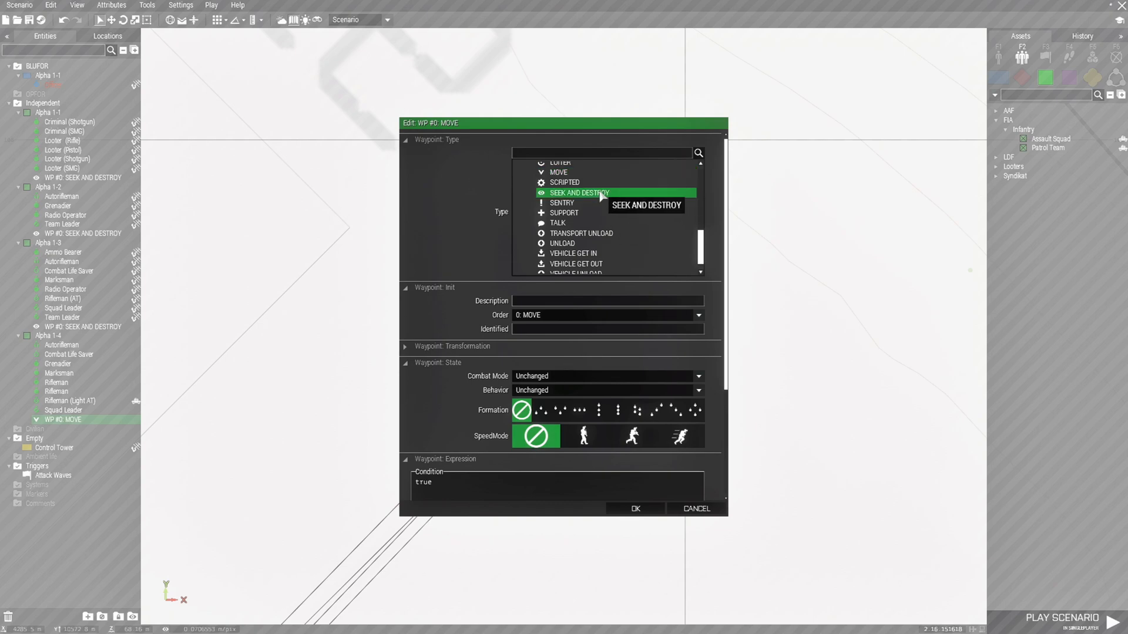
{"action": "key", "text": "Return"}
{"action": "key", "text": "m"}
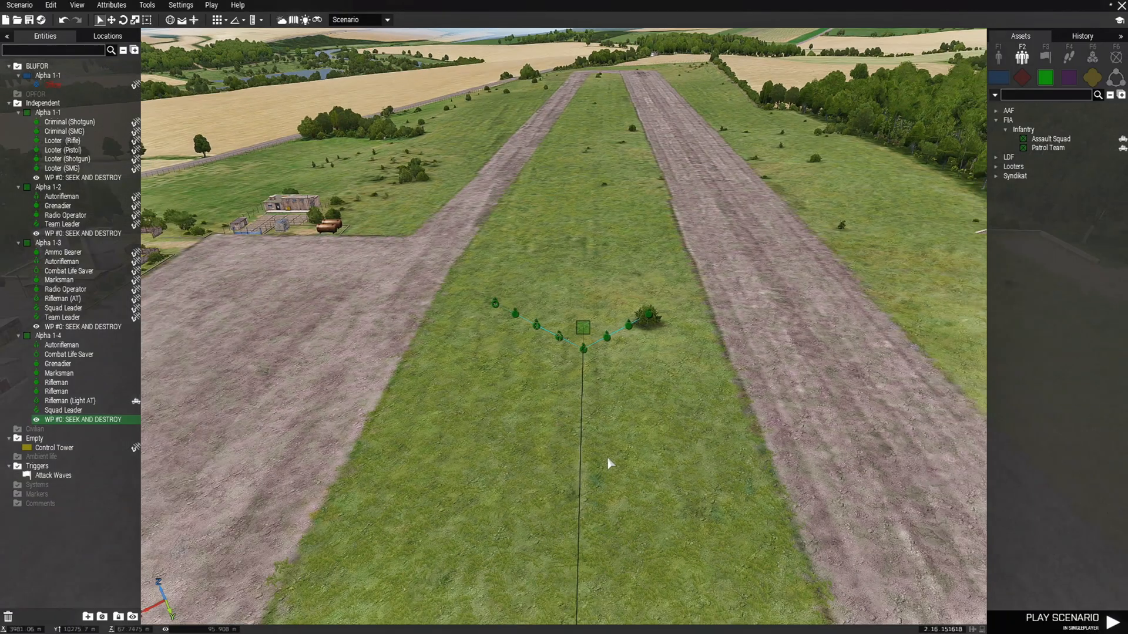
- Place an AAF Mechanized Rifle Squad on the grass strip beyond the FIA squad and turn it to face the control tower
{"action": "key", "text": "w"}
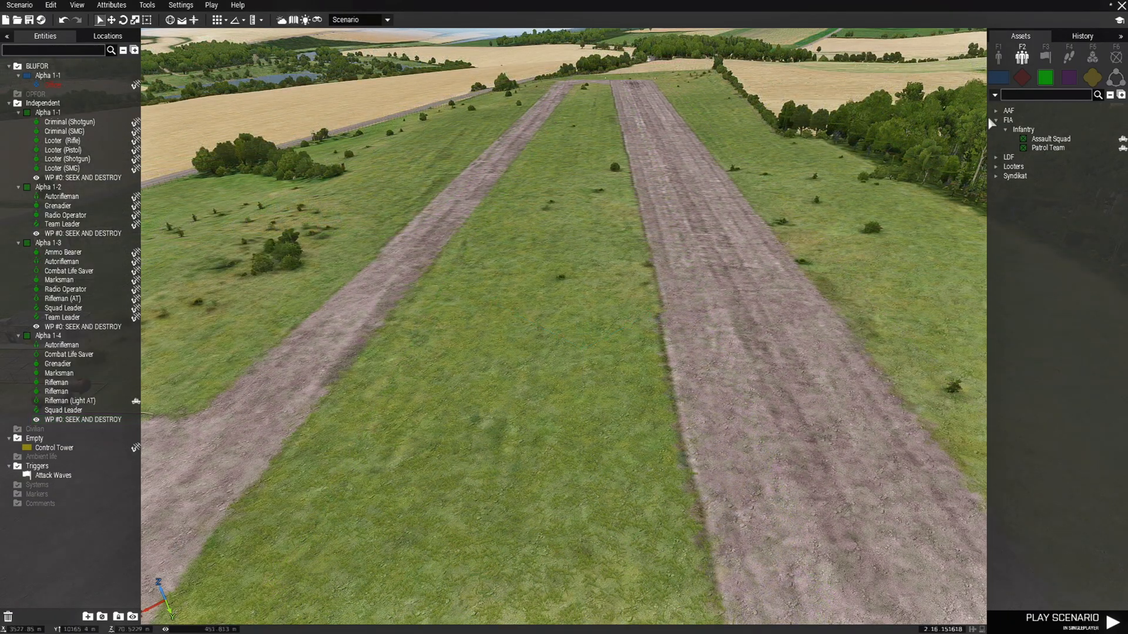
{"action": "left_click", "coordinate": [995, 119]}
{"action": "left_click", "coordinate": [996, 110]}
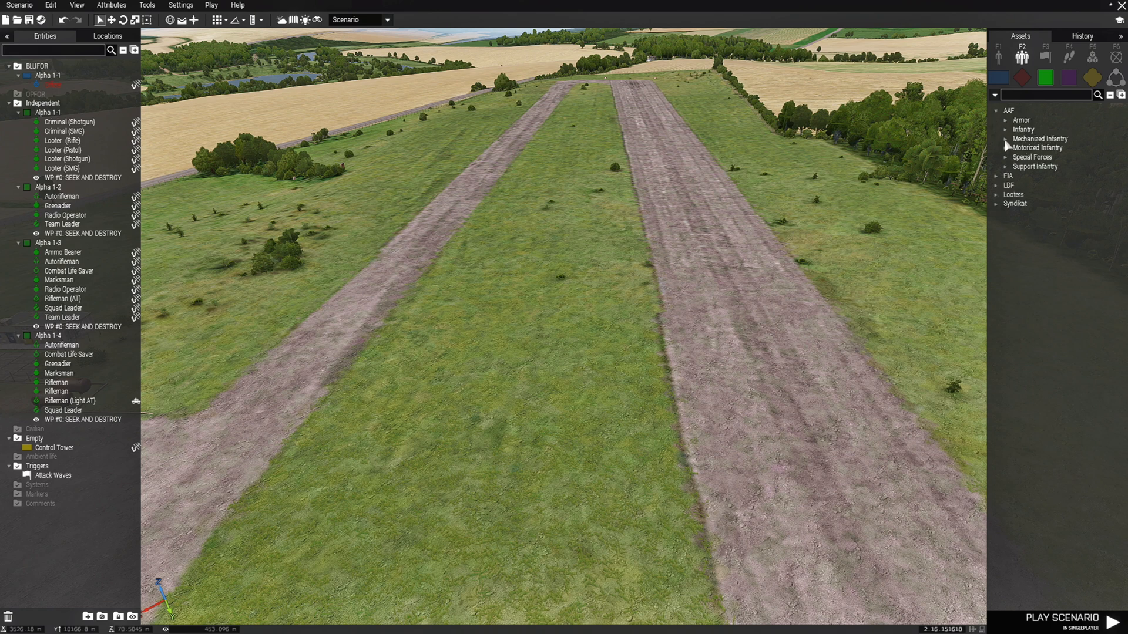
{"action": "left_click", "coordinate": [1004, 140]}
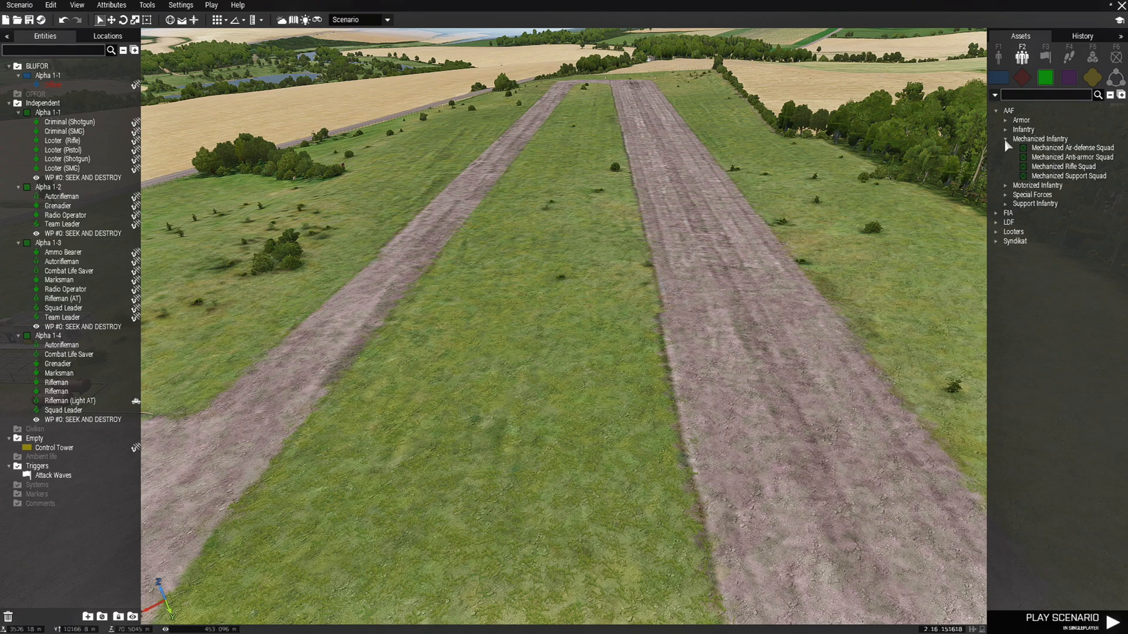
{"action": "left_click", "coordinate": [1057, 166]}
{"action": "key", "text": "s"}
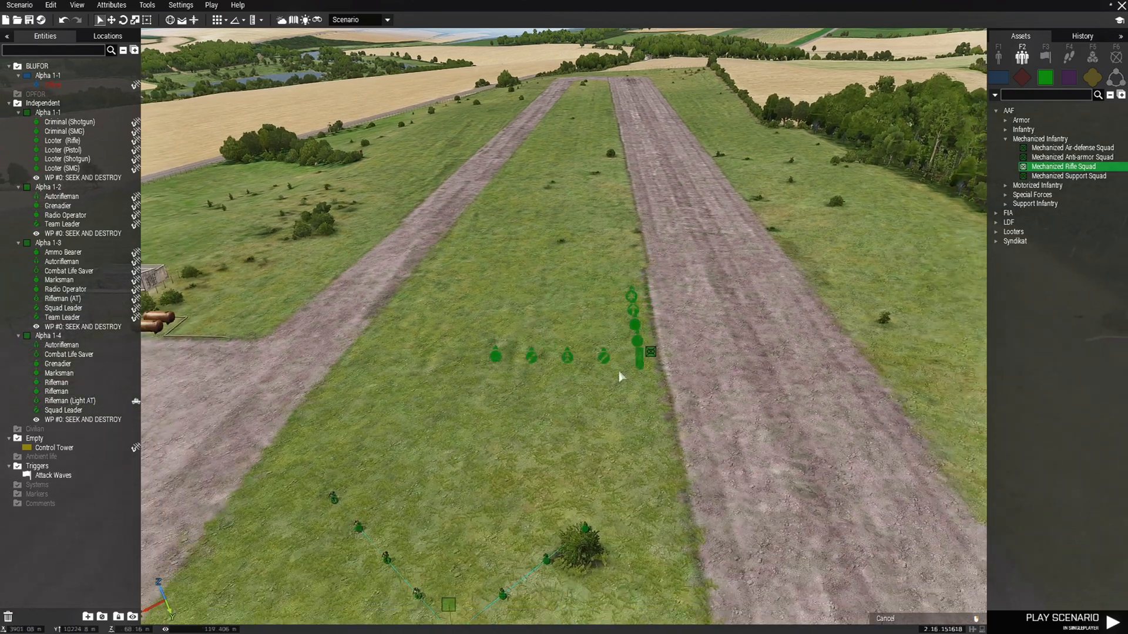
{"action": "key", "text": "w"}
{"action": "key", "text": "s"}
{"action": "left_click", "coordinate": [592, 321]}
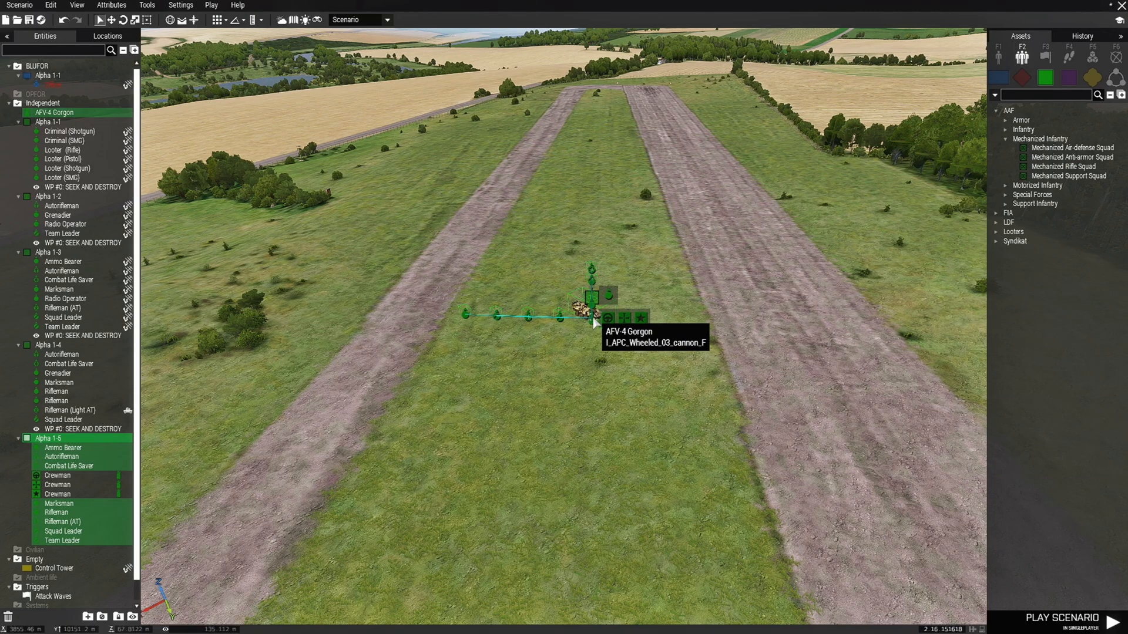
{"action": "key", "text": "w"}
{"action": "left_click_drag", "start_coordinate": [591, 323], "coordinate": [587, 365], "text": "shift"}
- Add a waypoint for the Mechanized Rifle Squad next to the control tower and set its type to Seek and Destroy
{"action": "key", "text": "m"}
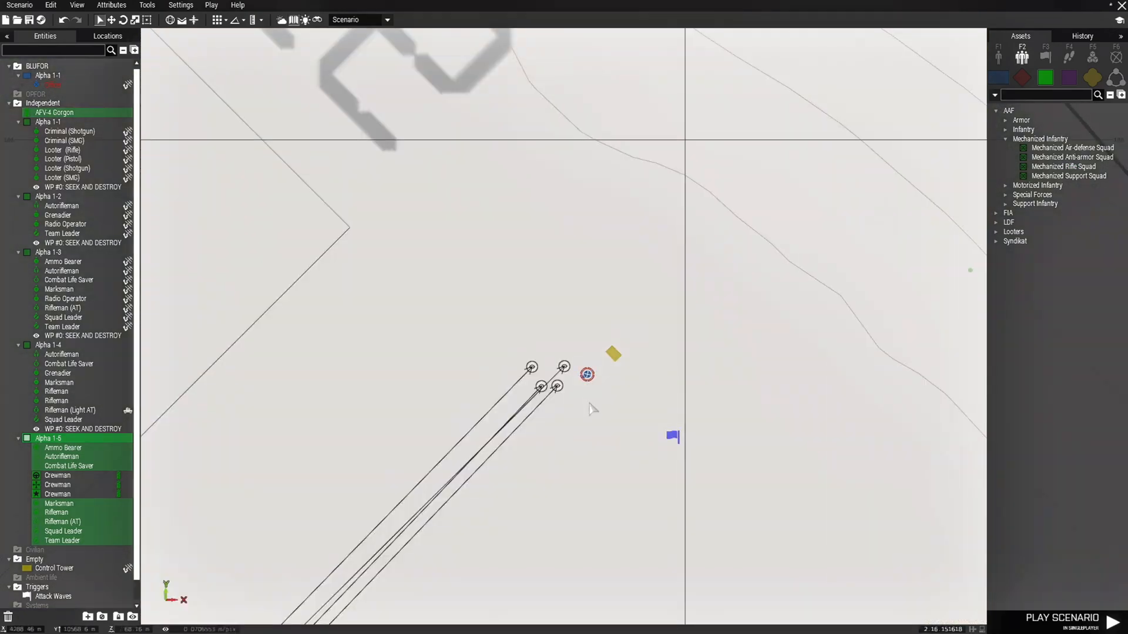
{"action": "right_click", "coordinate": [572, 343], "text": "shift"}
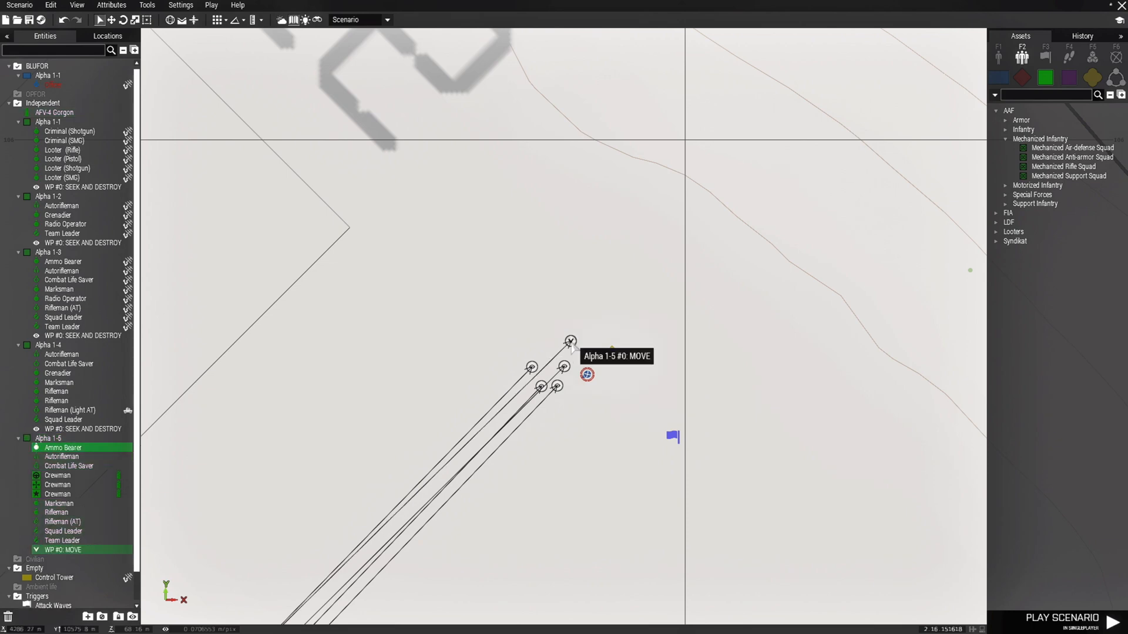
{"action": "double_click", "coordinate": [572, 343]}
{"action": "left_click", "coordinate": [586, 193]}
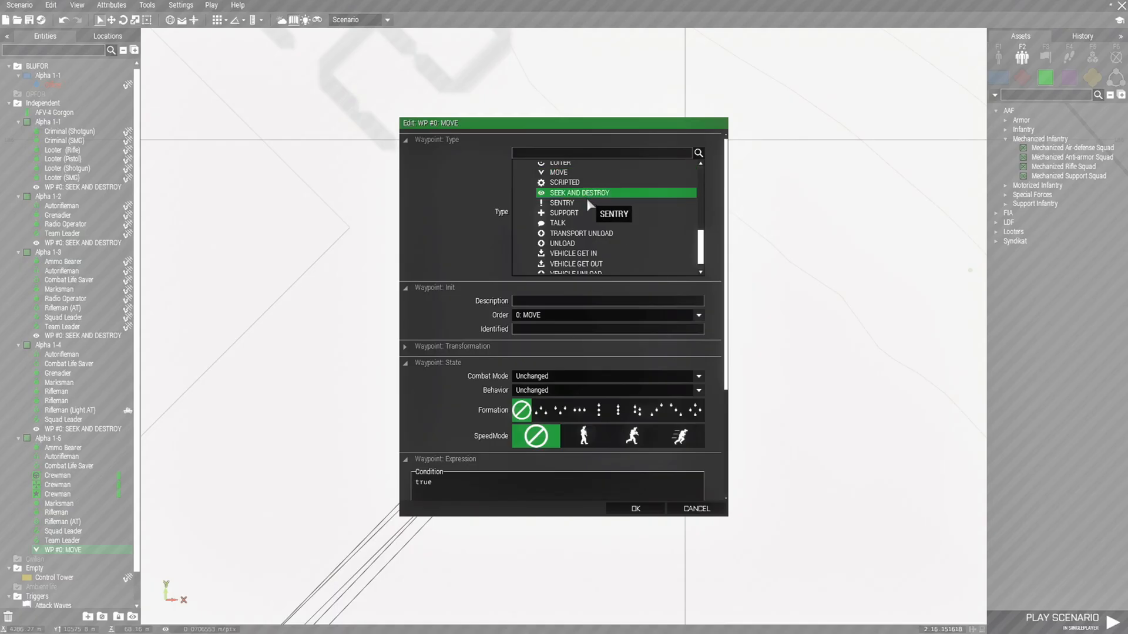
{"action": "key", "text": "Return"}
{"action": "key", "text": "m"}
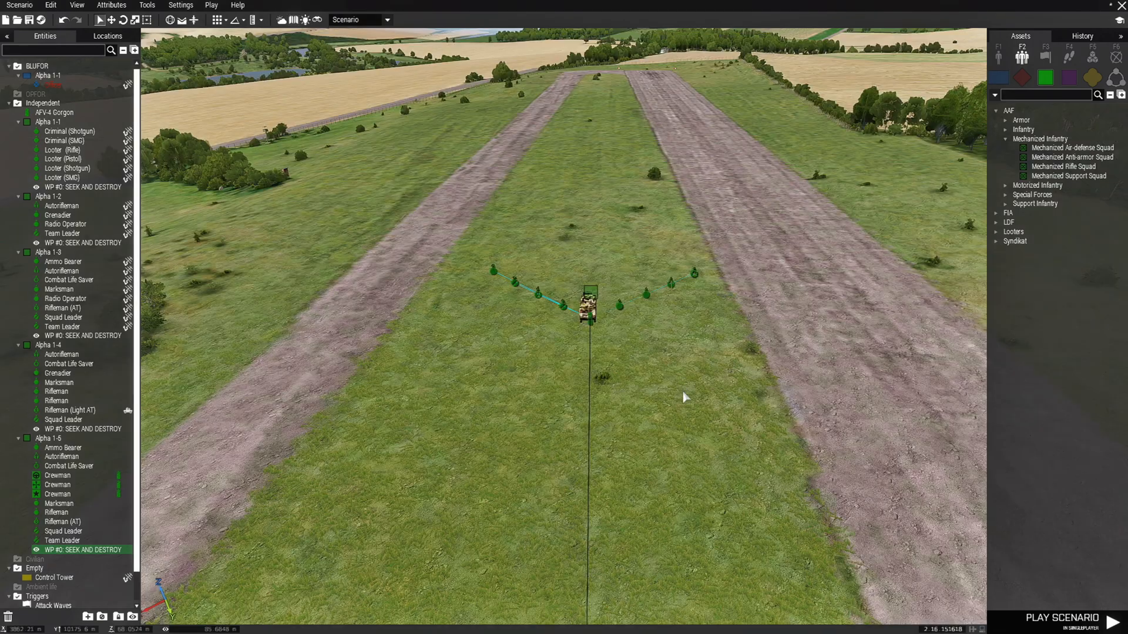
- Place an AAF Tank Platoon (Combined) on the grass strip farther out, behind the Mechanized Rifle Squad
{"action": "key", "text": "w"}
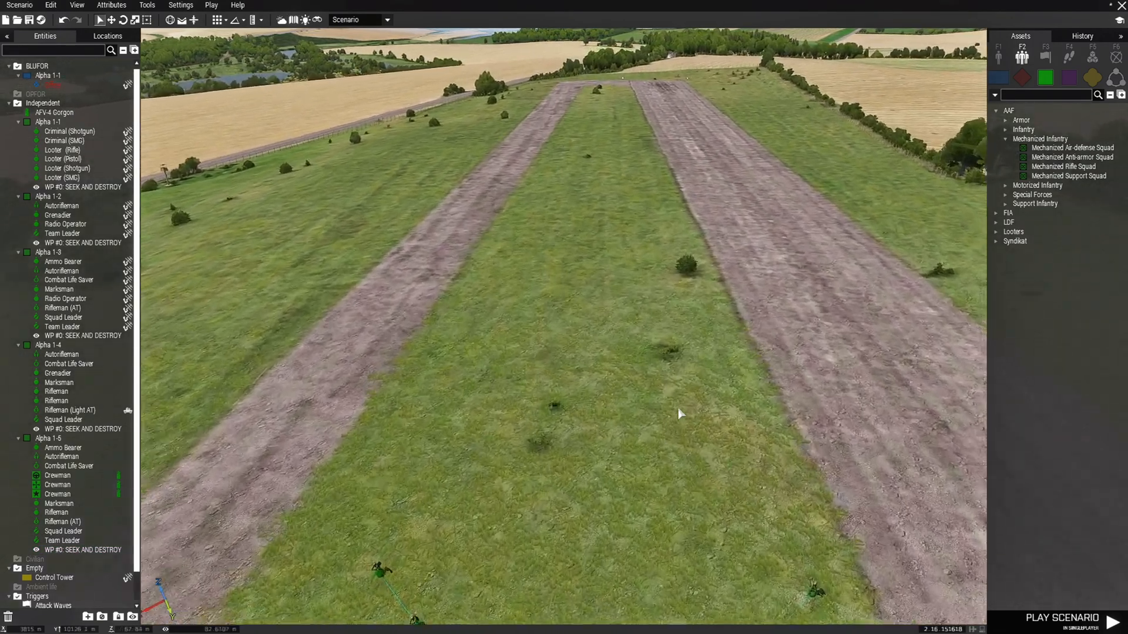
{"action": "key", "text": "w"}
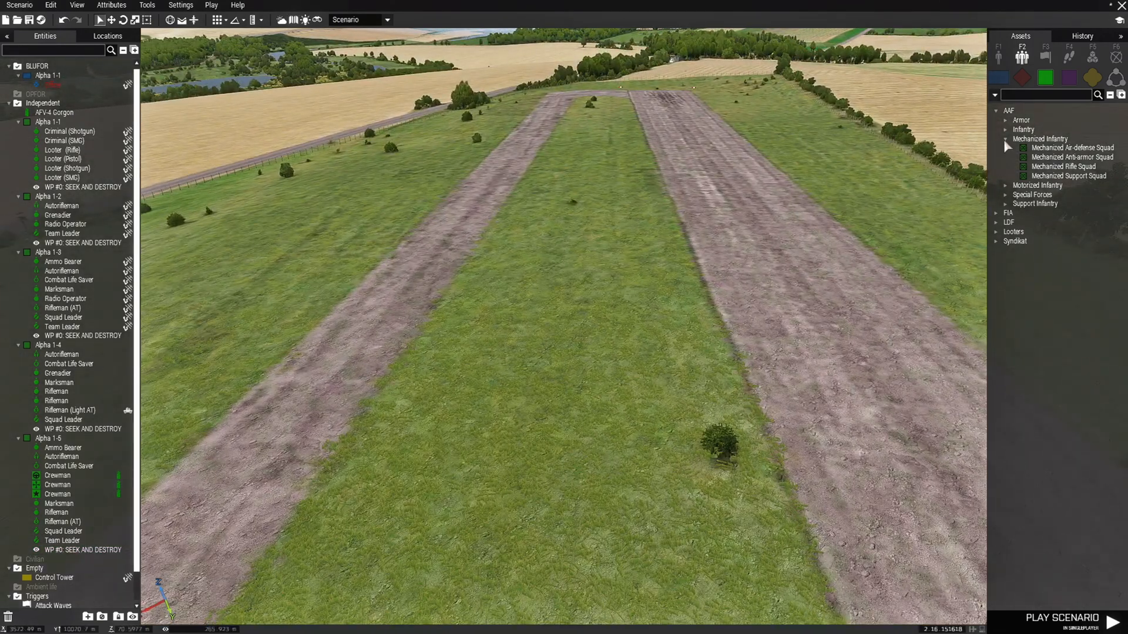
{"action": "left_click", "coordinate": [1004, 139]}
{"action": "left_click", "coordinate": [1004, 121]}
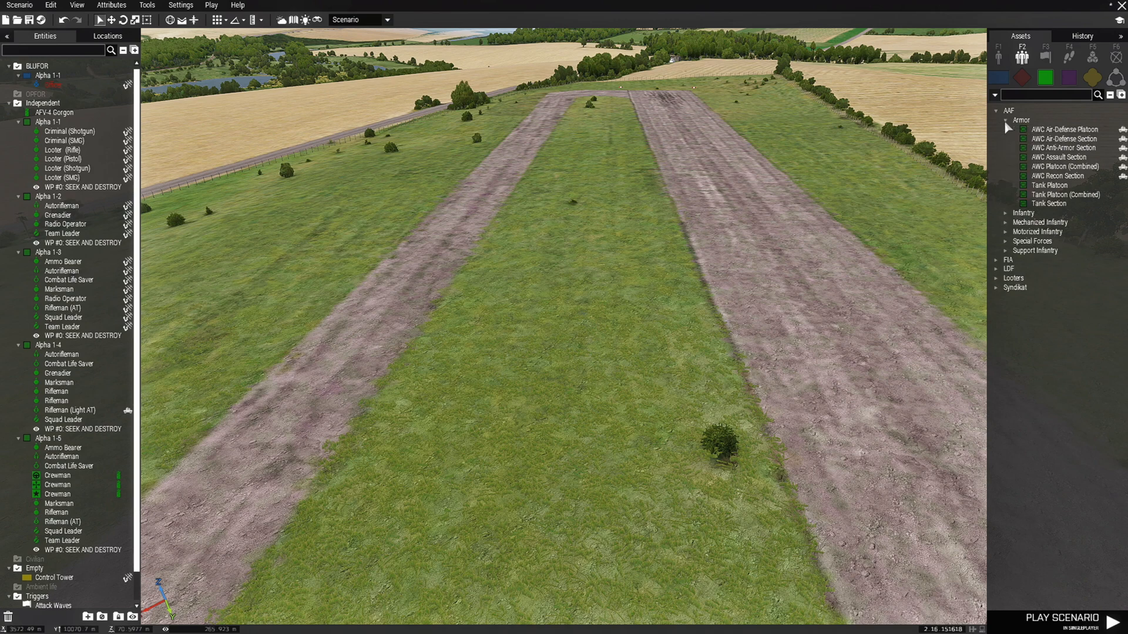
{"action": "key", "text": "w"}
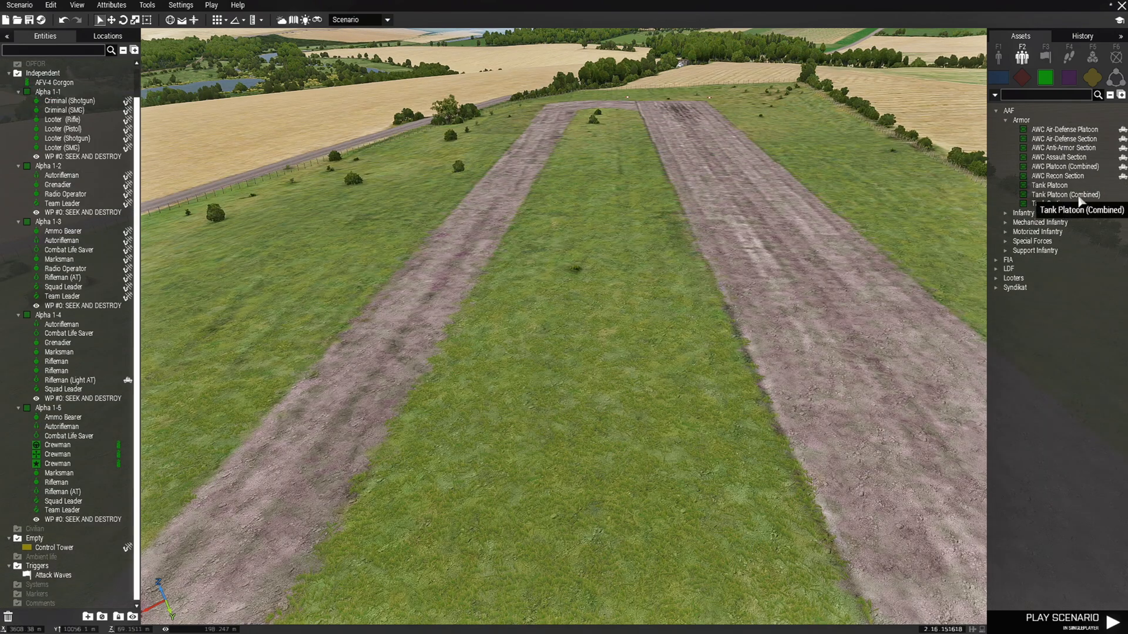
{"action": "left_click", "coordinate": [1078, 202]}
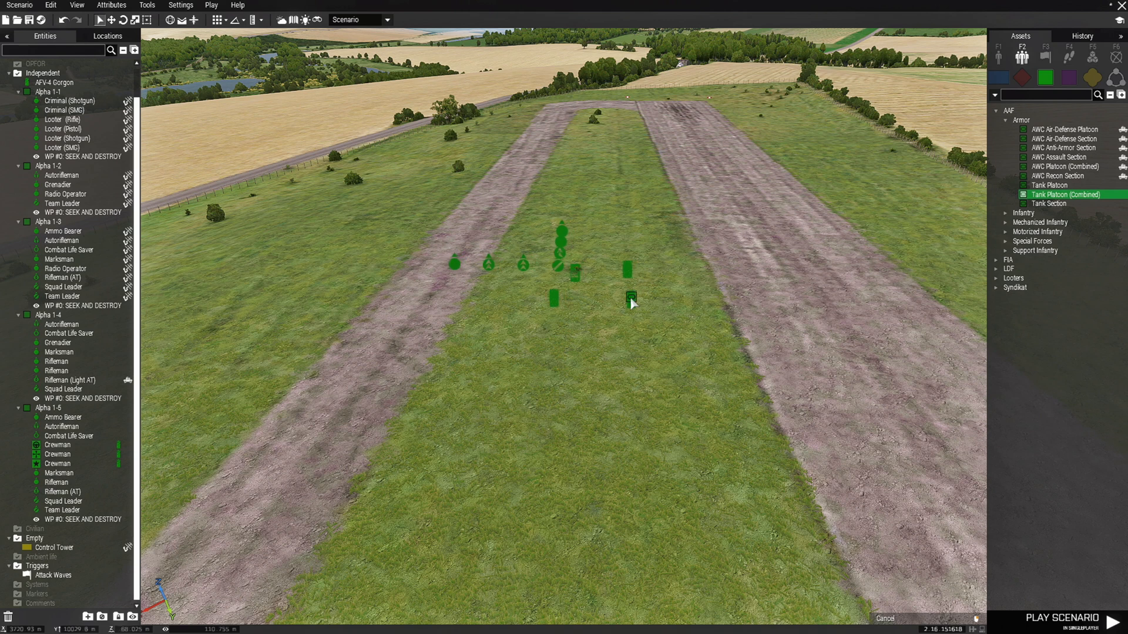
{"action": "left_click", "coordinate": [611, 298]}
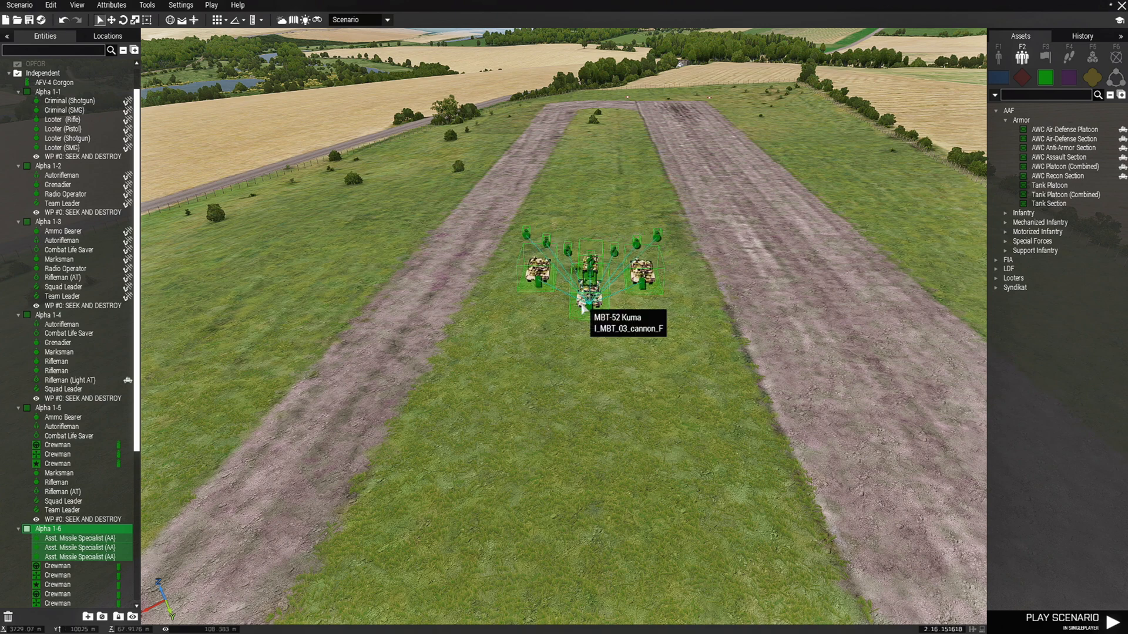
- Assign the Tank Platoon a Seek and Destroy waypoint close to the control tower
{"action": "key", "text": "m"}
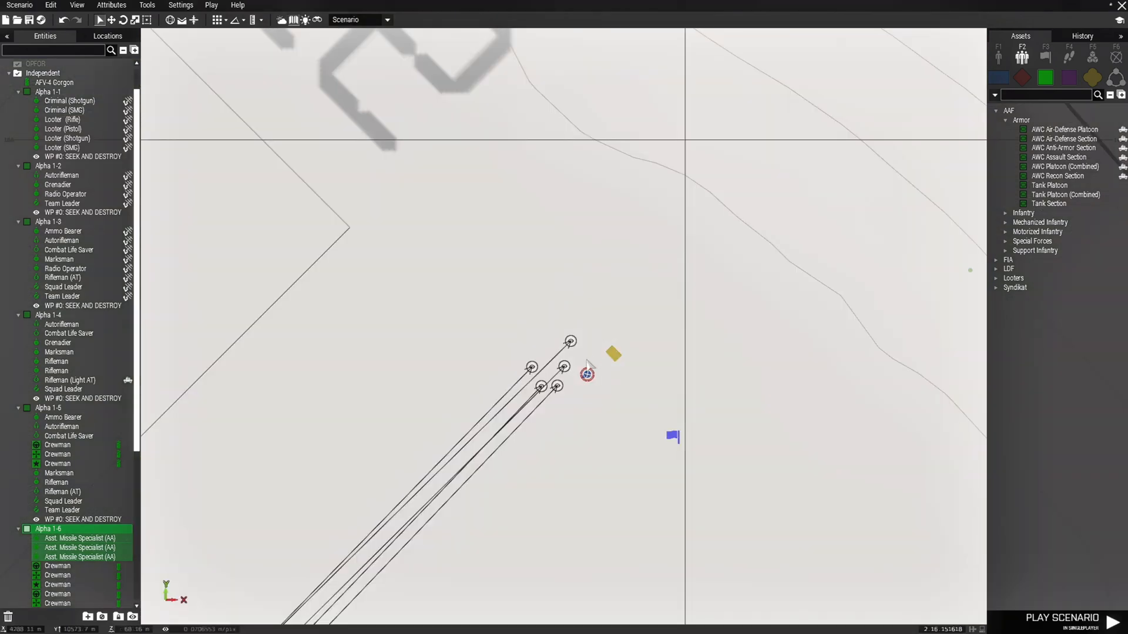
{"action": "right_click", "coordinate": [600, 393], "text": "shift"}
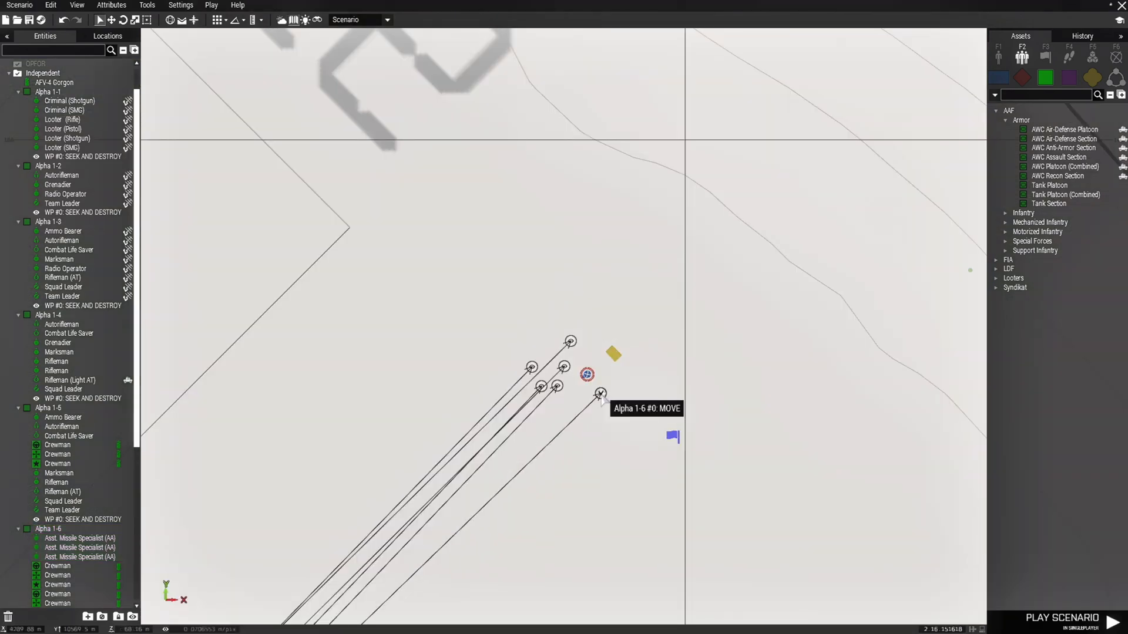
{"action": "double_click", "coordinate": [600, 393]}
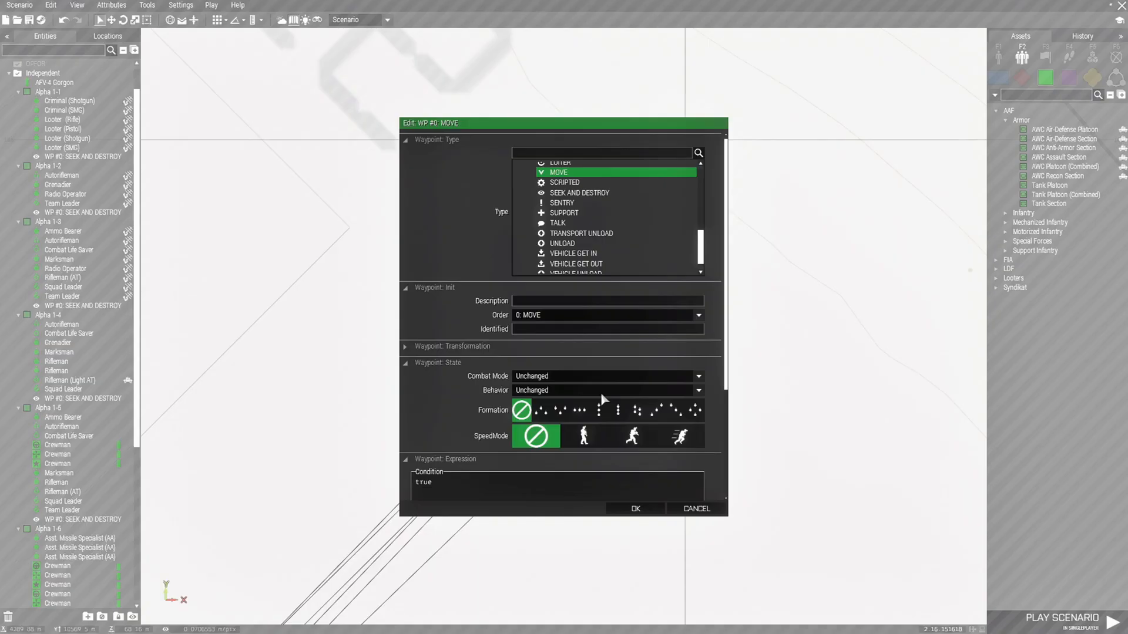
{"action": "left_click", "coordinate": [599, 198]}
{"action": "scroll", "coordinate": [645, 361], "scroll_direction": "down", "scroll_amount": 10}
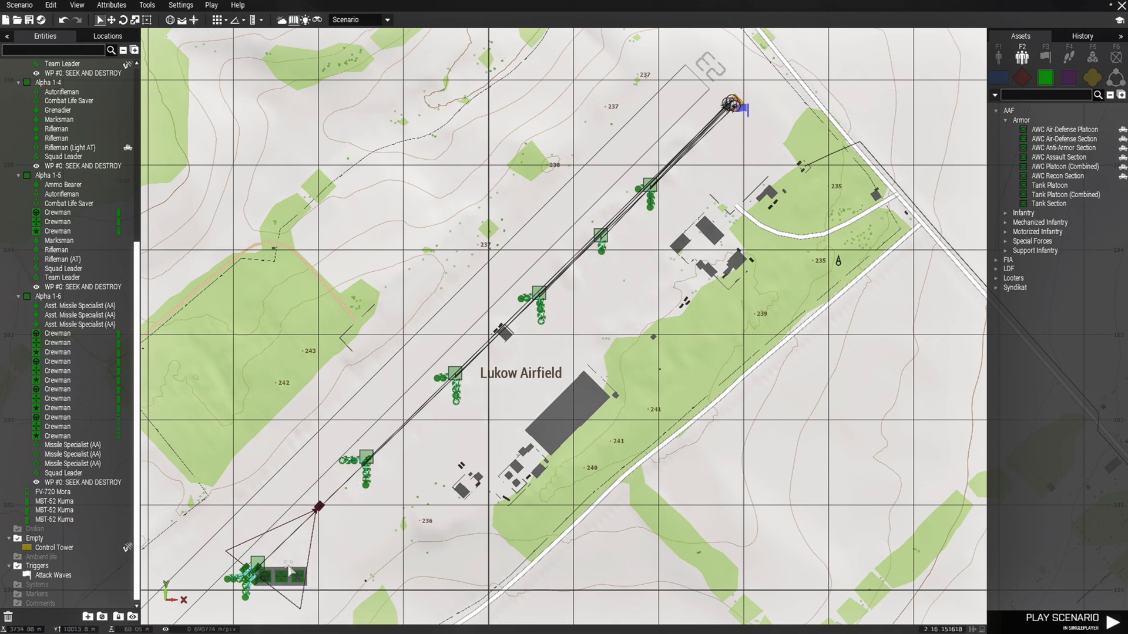
- Place a Ø 100 m trigger on the attack path between the control tower and the nearest looter group
{"action": "right_click_drag", "start_coordinate": [684, 251], "coordinate": [540, 390]}
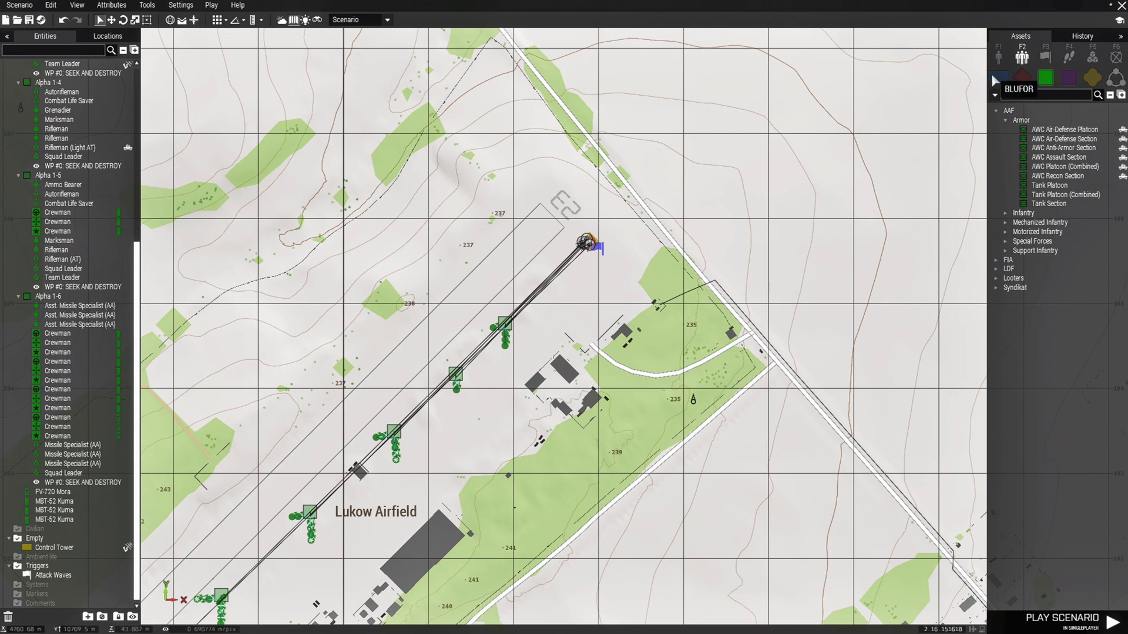
{"action": "left_click", "coordinate": [1045, 57]}
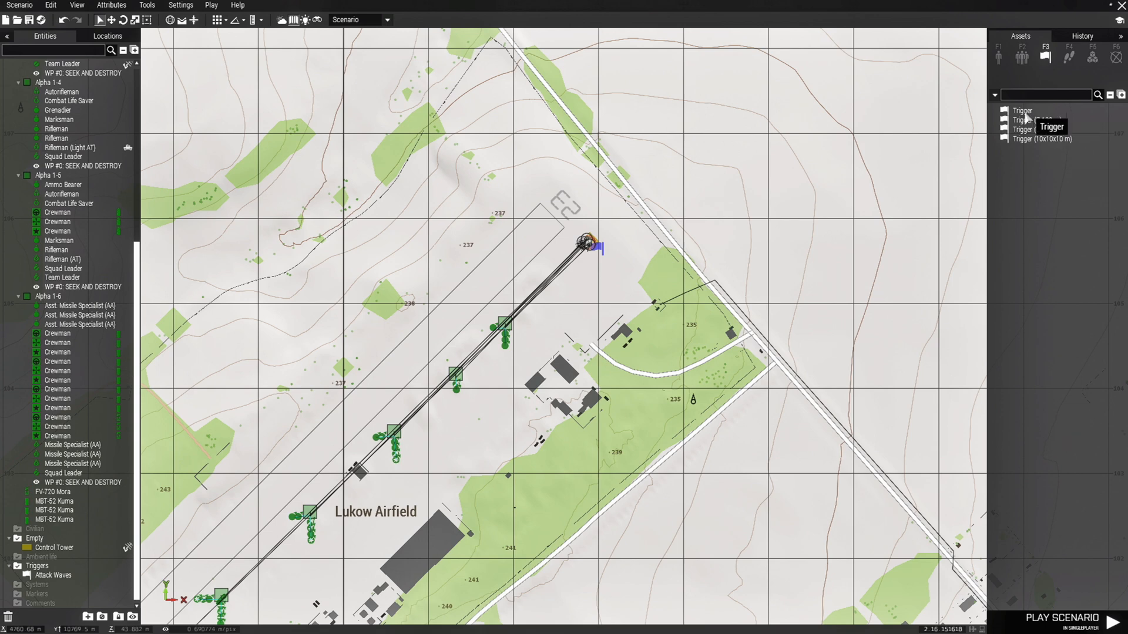
{"action": "left_click", "coordinate": [1048, 121]}
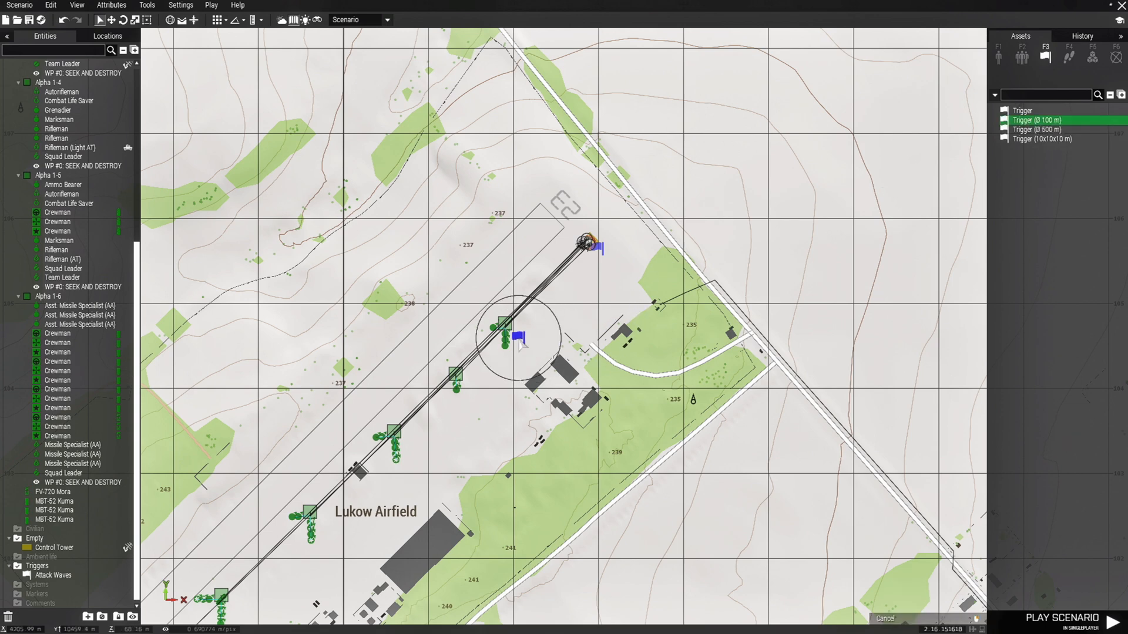
{"action": "scroll", "coordinate": [546, 326], "scroll_direction": "up", "scroll_amount": 3}
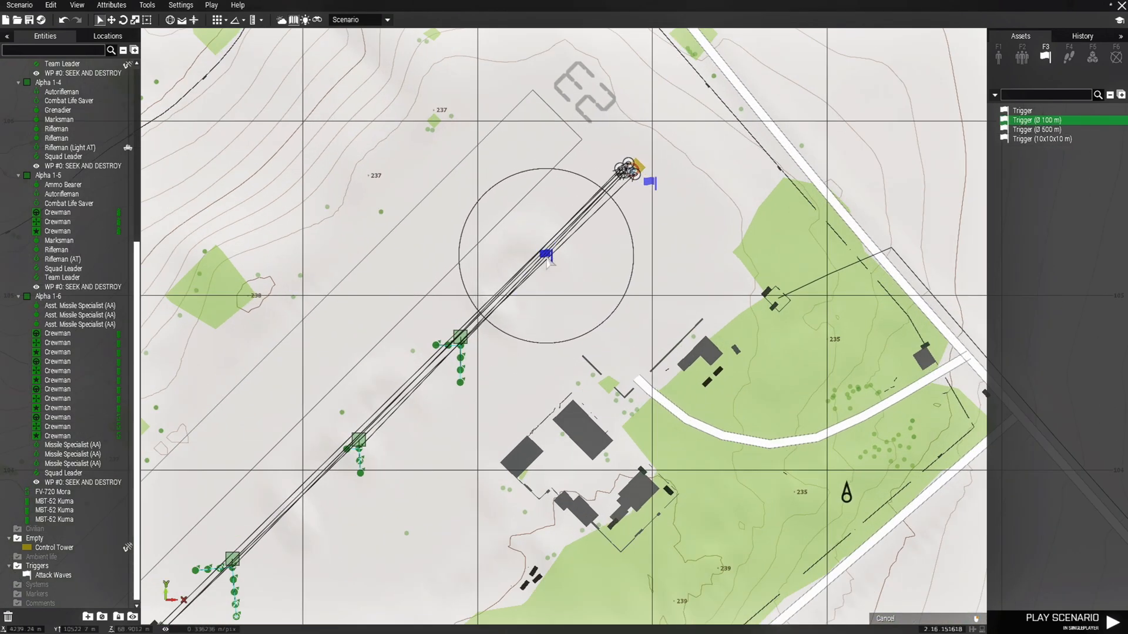
{"action": "left_click", "coordinate": [547, 259]}
{"action": "key", "text": "space"}
{"action": "key", "text": "space"}
{"action": "key", "text": "space"}
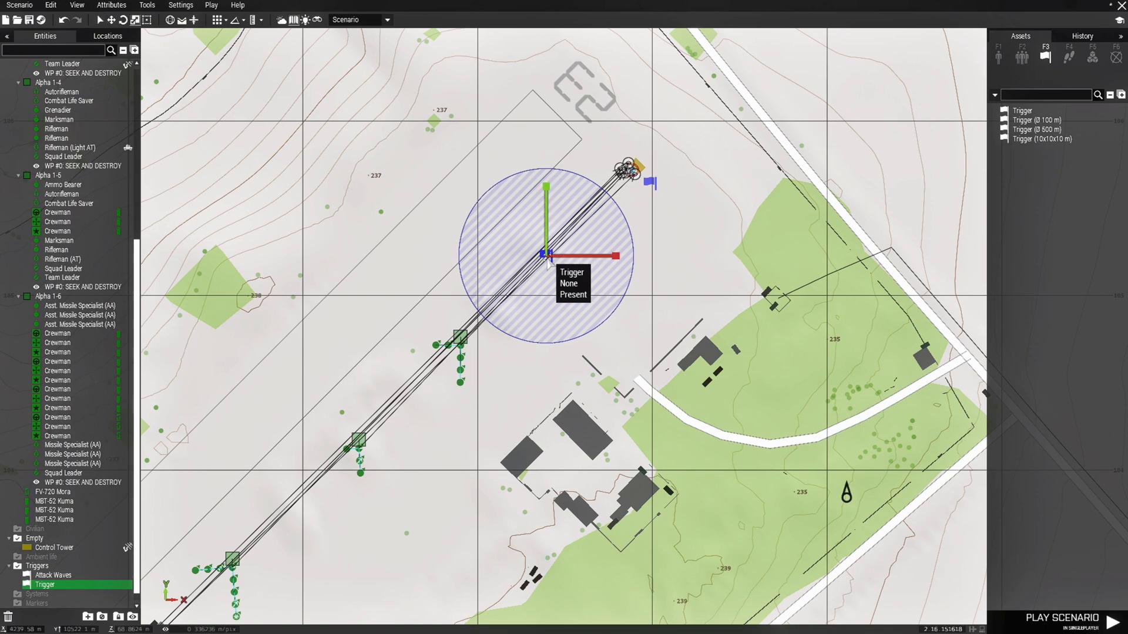
- Give the new trigger a rectangular shape and set its activation to Independent
{"action": "double_click", "coordinate": [545, 257]}
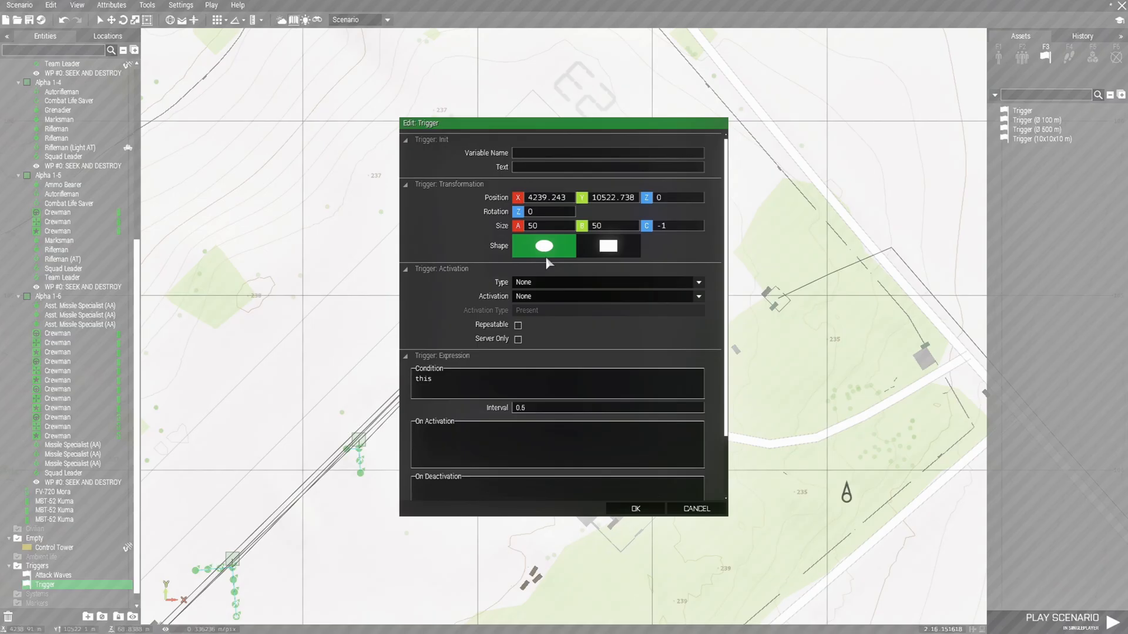
{"action": "left_click", "coordinate": [612, 251]}
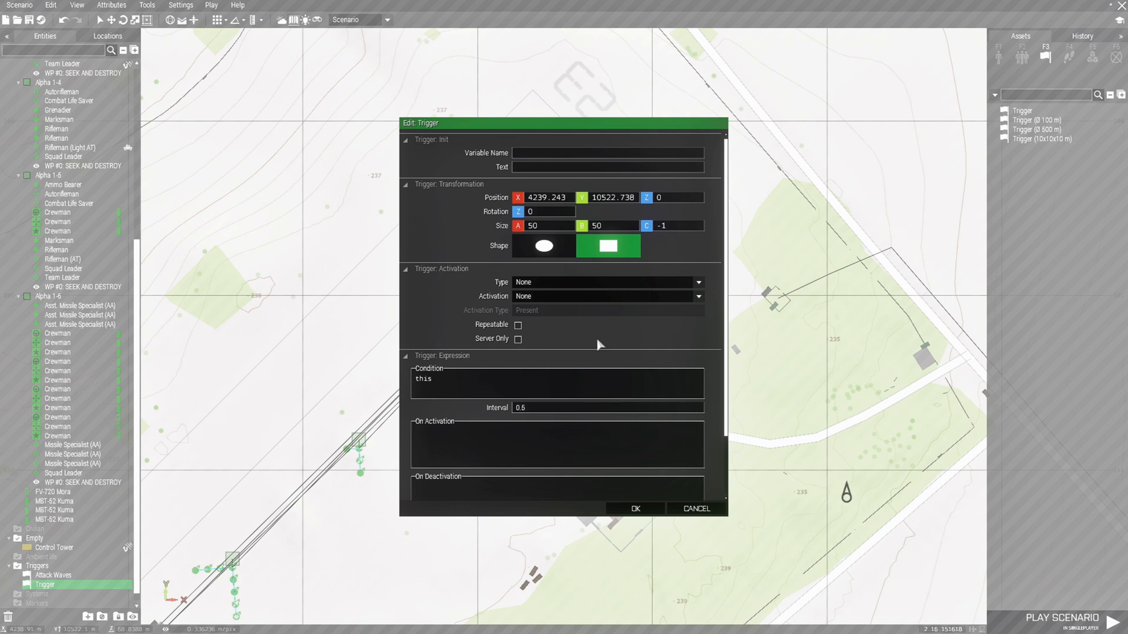
{"action": "left_click", "coordinate": [546, 297]}
{"action": "left_click", "coordinate": [569, 359]}
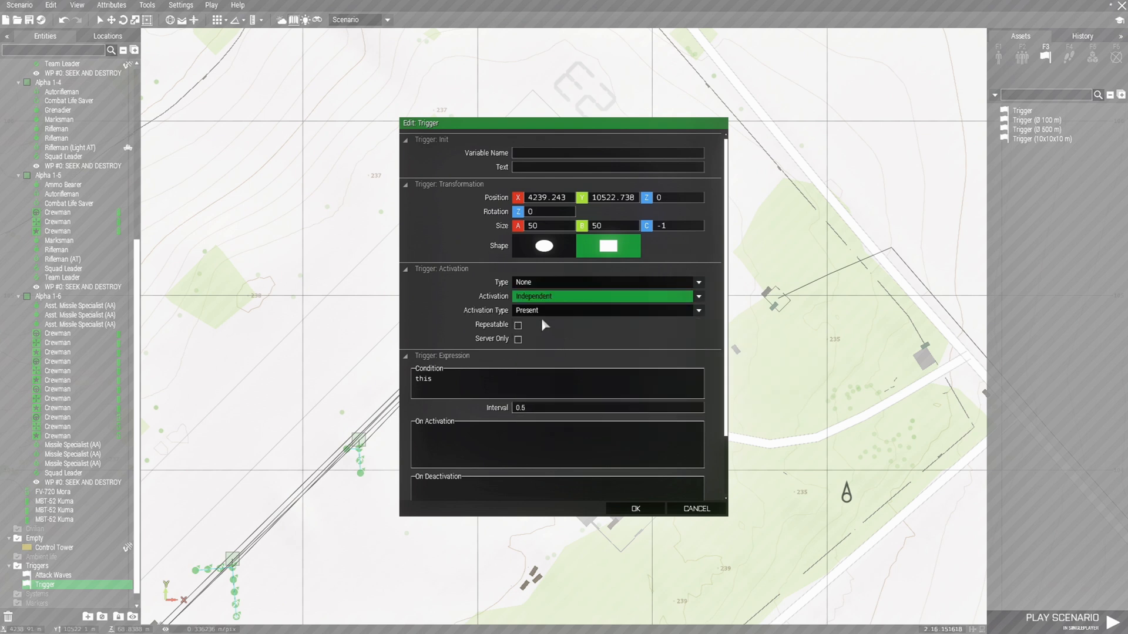
- Set the trigger's On Activation code to hint "Wave 2 is incoming!"; and its text to wave 2
{"action": "left_click", "coordinate": [497, 456]}
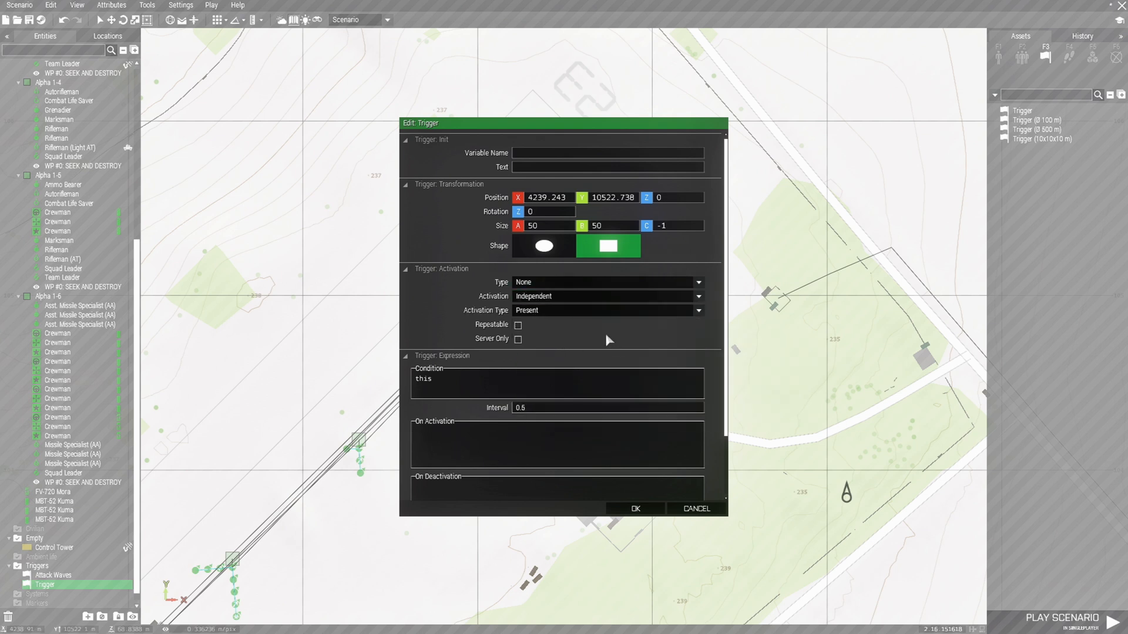
{"action": "type", "text": "hint \"Wave 2 is incoming!\";"}
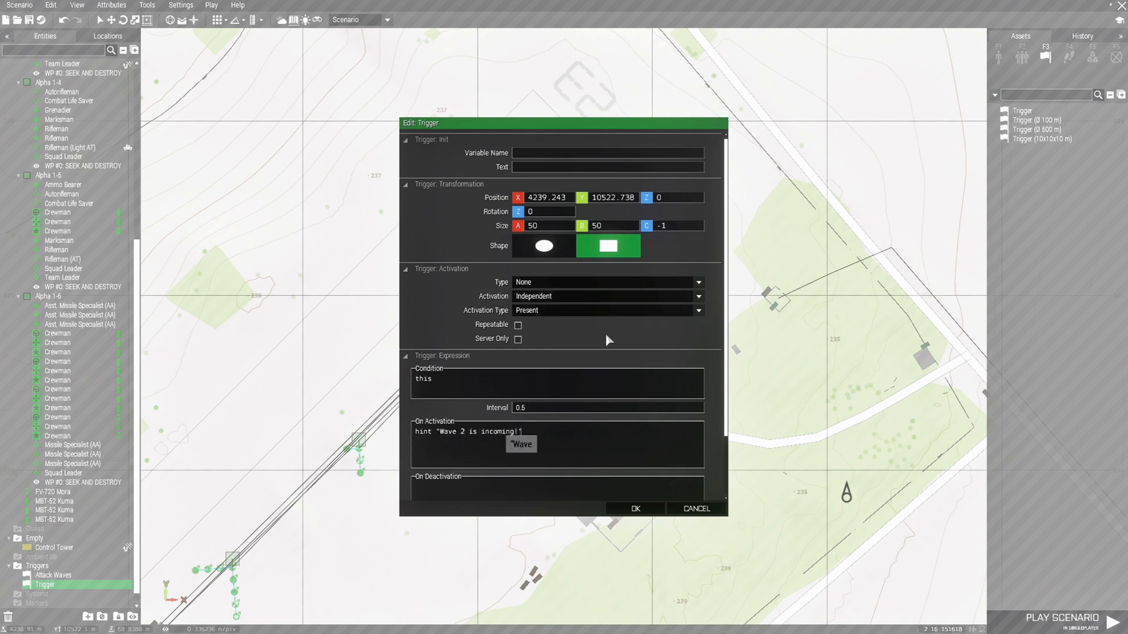
{"action": "left_click", "coordinate": [527, 167]}
{"action": "type", "text": "wave 2"}
{"action": "left_click", "coordinate": [635, 509]}
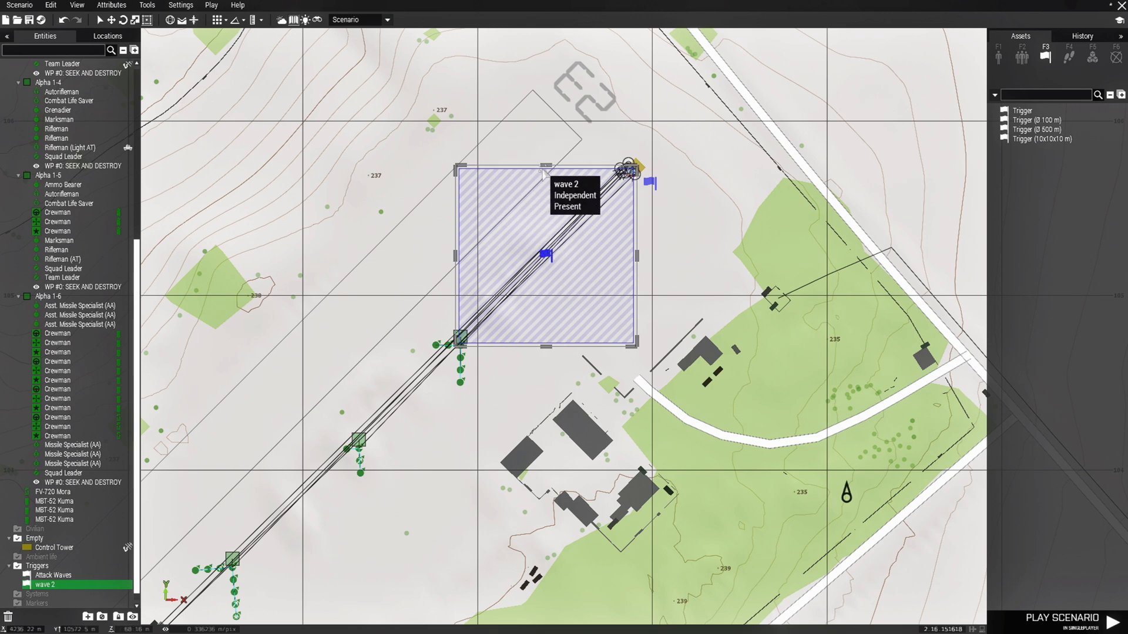
- Reshape and rotate the wave 2 trigger into a narrow strip lying across the attack paths in front of the control tower
{"action": "left_click_drag", "start_coordinate": [545, 167], "coordinate": [569, 207]}
{"action": "scroll", "coordinate": [546, 333], "scroll_direction": "up", "scroll_amount": 3}
{"action": "scroll", "coordinate": [555, 270], "scroll_direction": "down", "scroll_amount": 3}
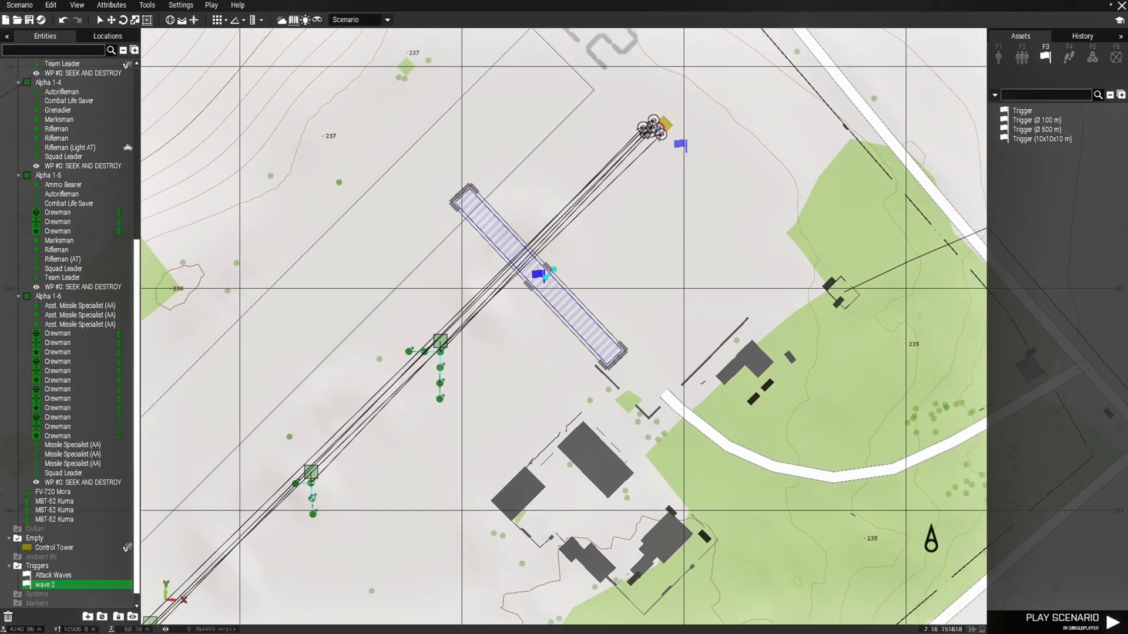
- Move the wave 2 trigger strip slightly closer to the control tower, keeping it across the attack paths
{"action": "left_click_drag", "start_coordinate": [549, 273], "coordinate": [550, 243]}
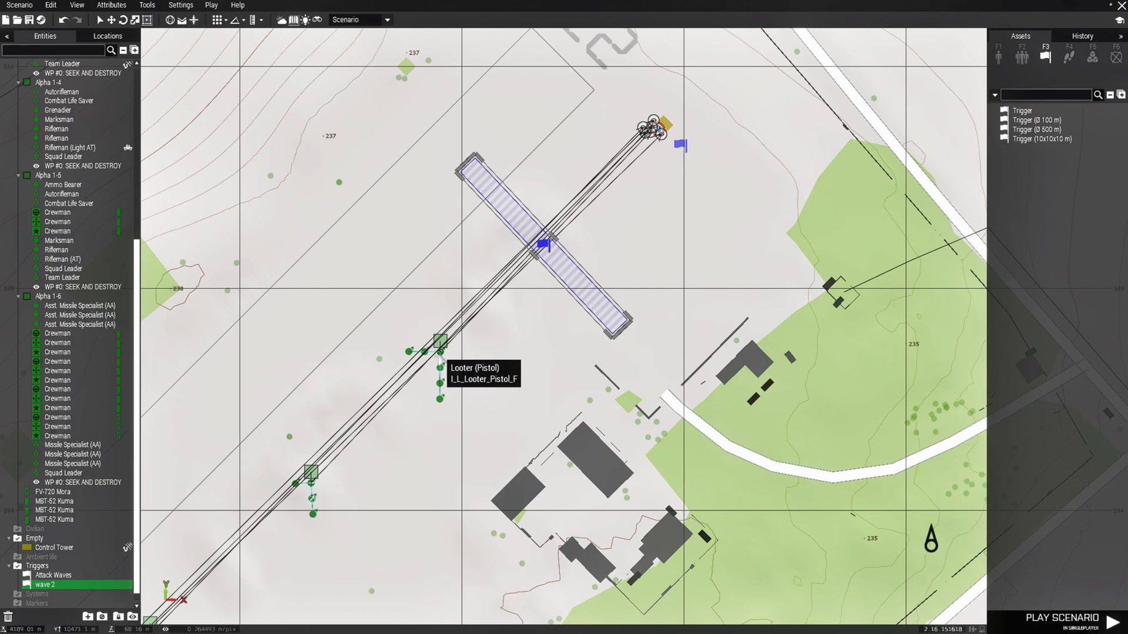
{"action": "scroll", "coordinate": [485, 327], "scroll_direction": "up", "scroll_amount": 2}
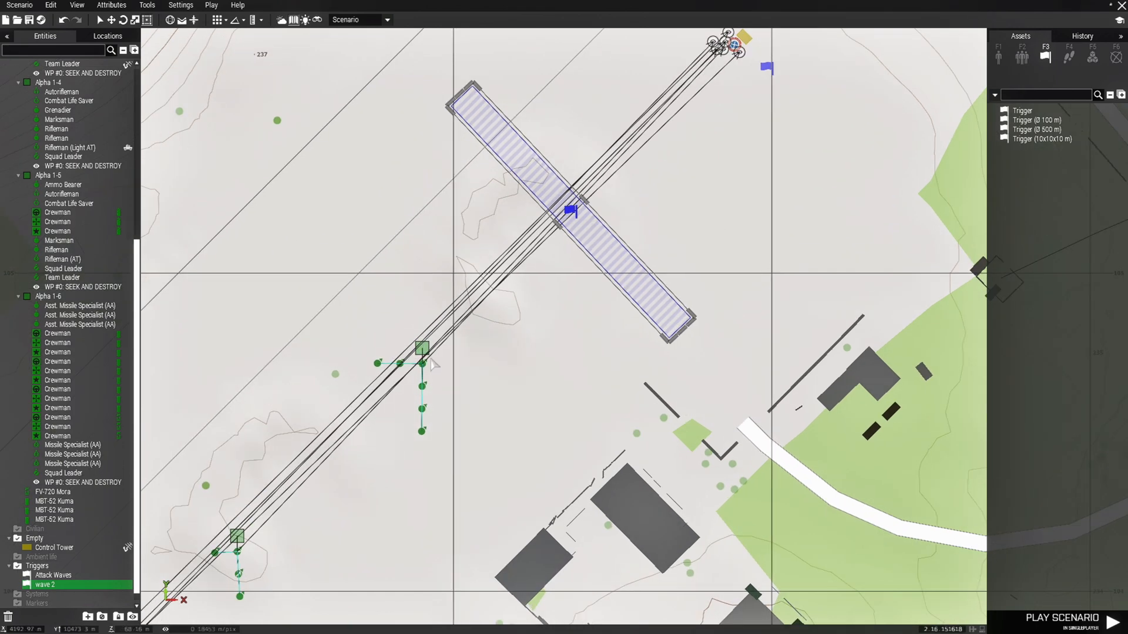
{"action": "right_click_drag", "start_coordinate": [356, 511], "coordinate": [442, 375]}
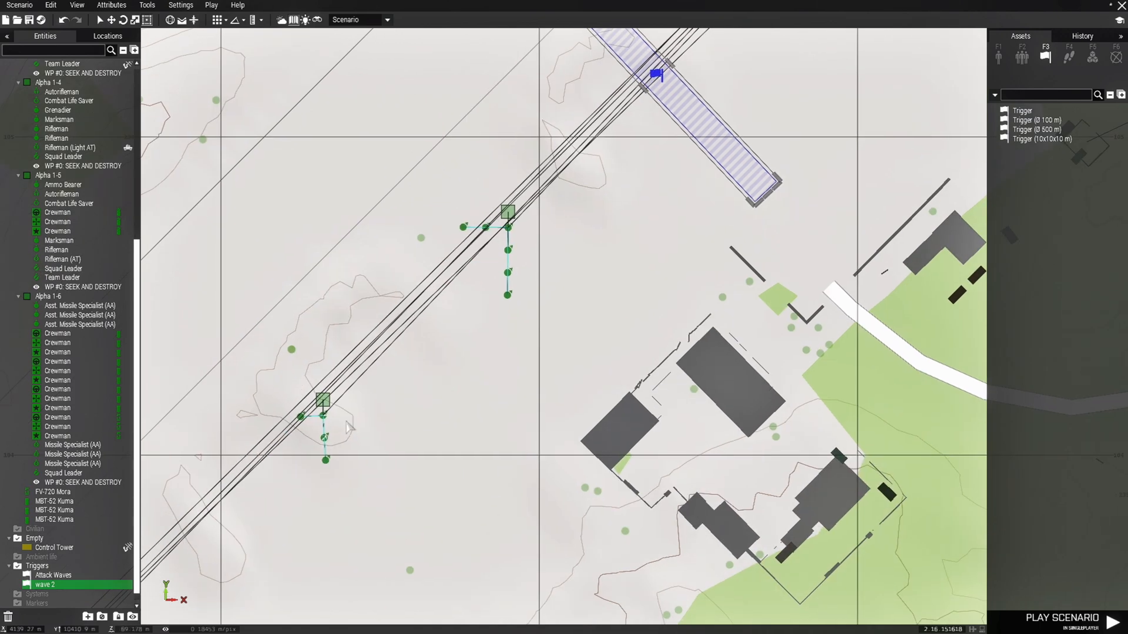
{"action": "right_click_drag", "start_coordinate": [446, 297], "coordinate": [374, 482]}
{"action": "left_click_drag", "start_coordinate": [364, 379], "coordinate": [473, 368]}
{"action": "left_click", "coordinate": [627, 385]}
{"action": "right_click_drag", "start_coordinate": [666, 247], "coordinate": [640, 351]}
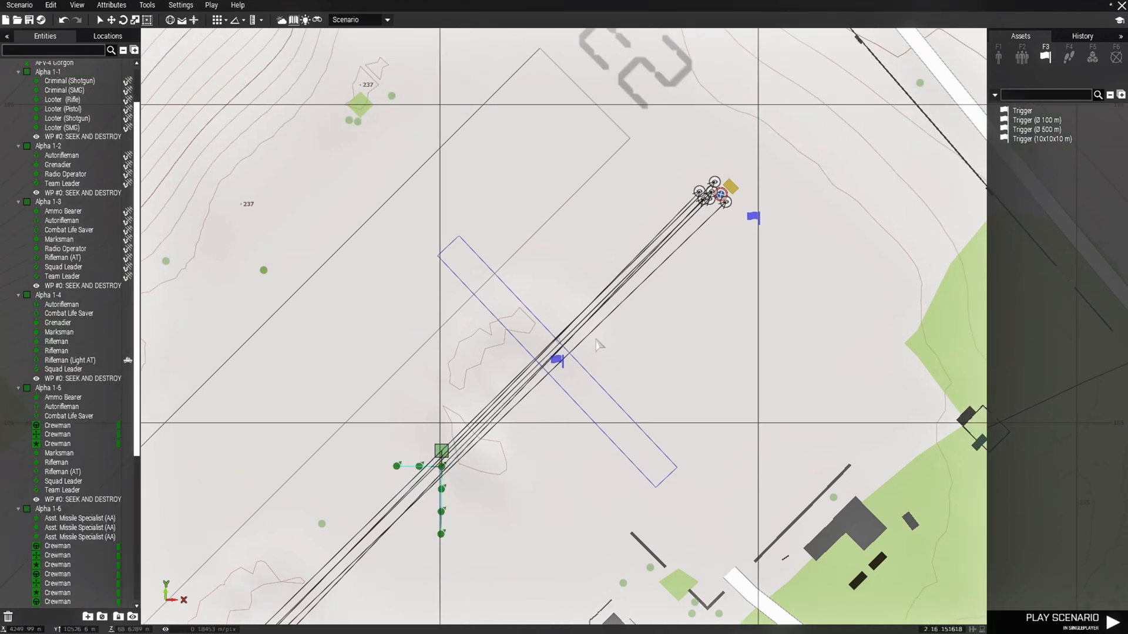
- Lengthen the wave 2 trigger strip at both ends to a size of about 96.7 by 4.6 m
{"action": "left_click", "coordinate": [555, 360]}
{"action": "left_click_drag", "start_coordinate": [446, 241], "coordinate": [331, 104]}
{"action": "right_click_drag", "start_coordinate": [719, 518], "coordinate": [682, 444]}
{"action": "left_click_drag", "start_coordinate": [629, 404], "coordinate": [710, 491]}
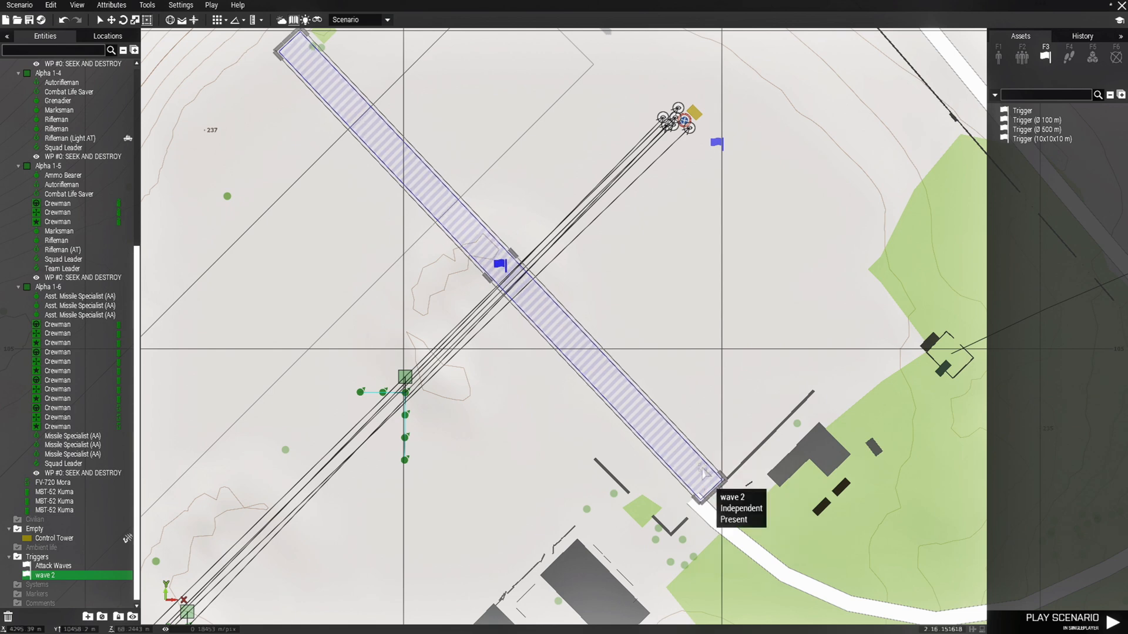
{"action": "left_click", "coordinate": [667, 345]}
{"action": "scroll", "coordinate": [498, 418], "scroll_direction": "down", "scroll_amount": 2}
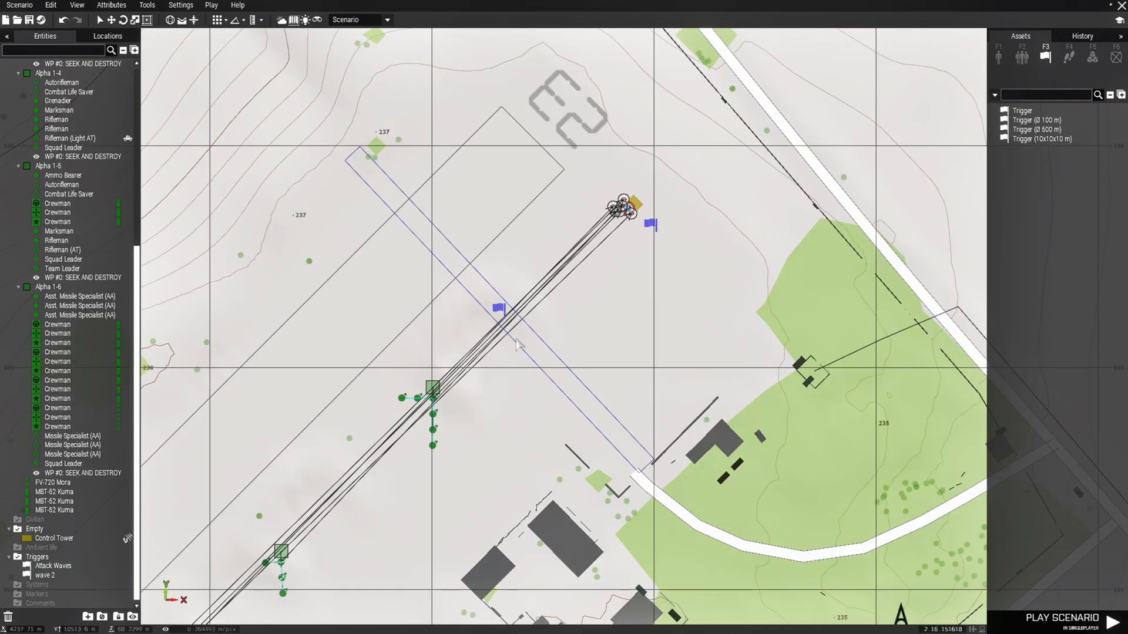
- Copy the wave 2 trigger and paste it across the attack paths between the first and second enemy groups
{"action": "left_click", "coordinate": [498, 310]}
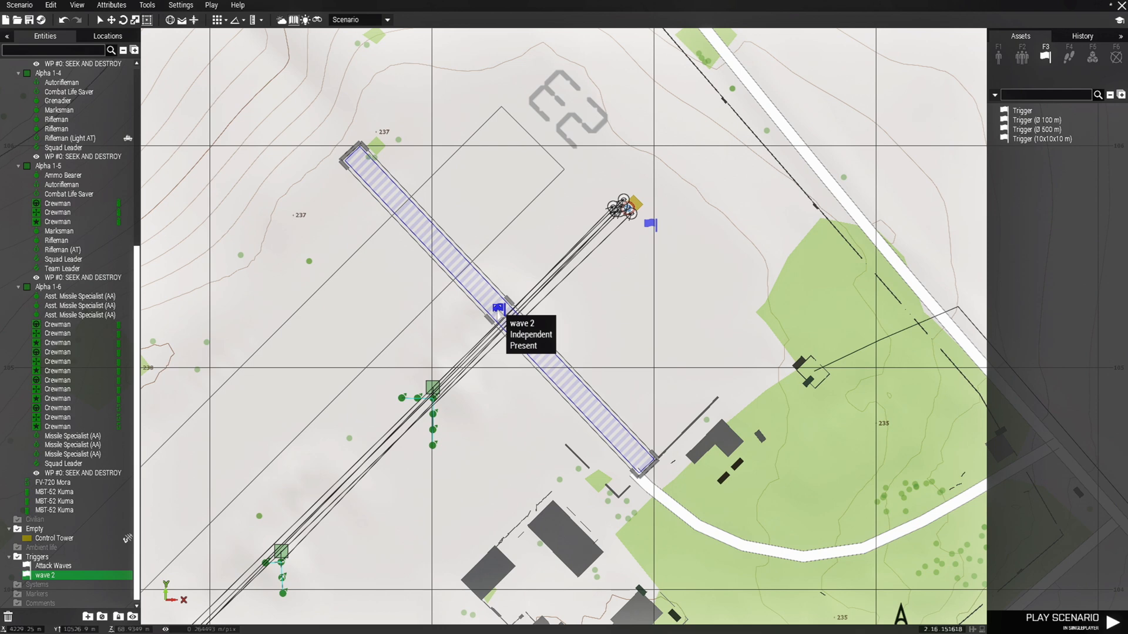
{"action": "key", "text": "a"}
{"action": "key", "text": "s"}
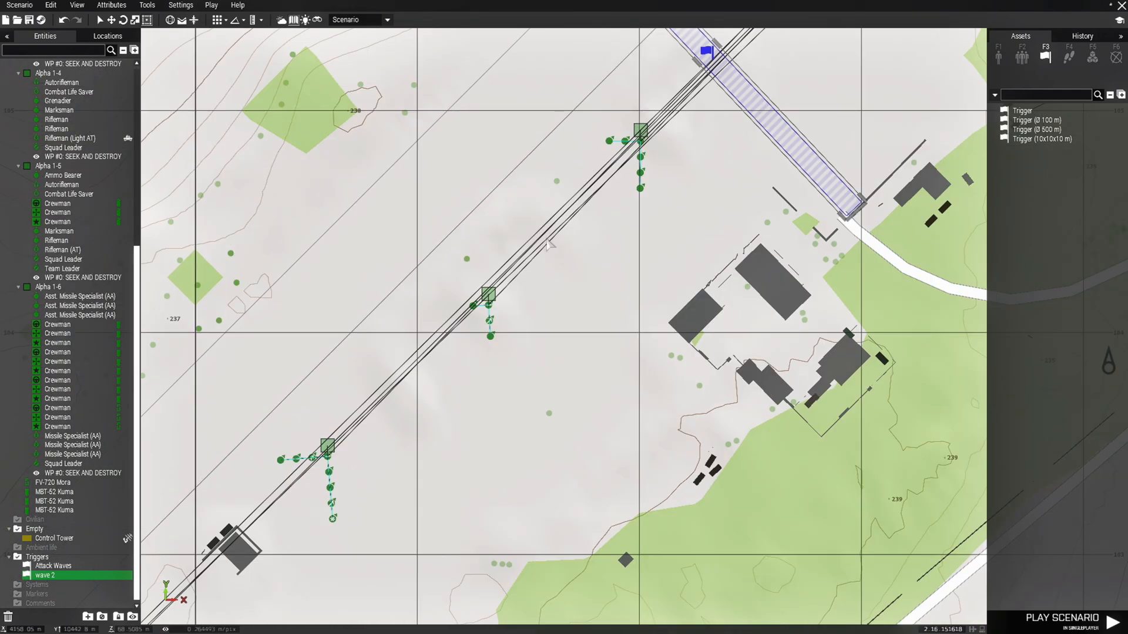
{"action": "key", "text": "ctrl+v"}
{"action": "right_click_drag", "start_coordinate": [547, 243], "coordinate": [556, 285]}
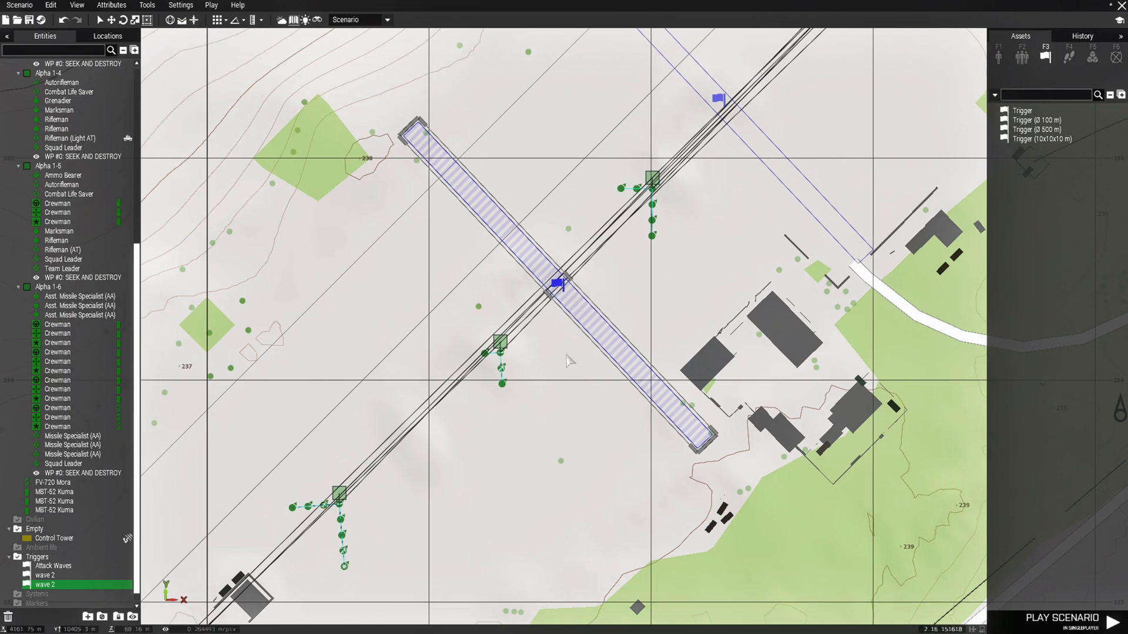
- Set the pasted trigger's text to wave 3 and change the wave number in its On Activation hint to 3
{"action": "double_click", "coordinate": [555, 286]}
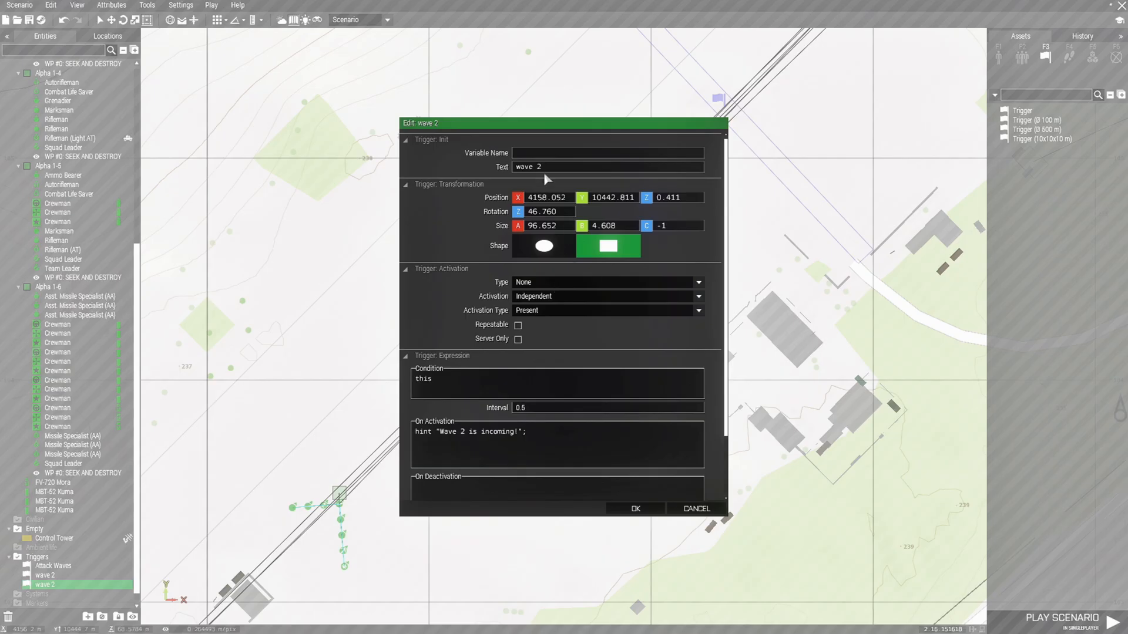
{"action": "type", "text": "3"}
{"action": "double_click", "coordinate": [461, 432]}
{"action": "type", "text": "3"}
{"action": "left_click", "coordinate": [636, 508]}
- Paste another trigger copy between the second and third groups, with the text wave 4 and a matching hint number
{"action": "left_click", "coordinate": [515, 327]}
{"action": "key", "text": "ctrl+v"}
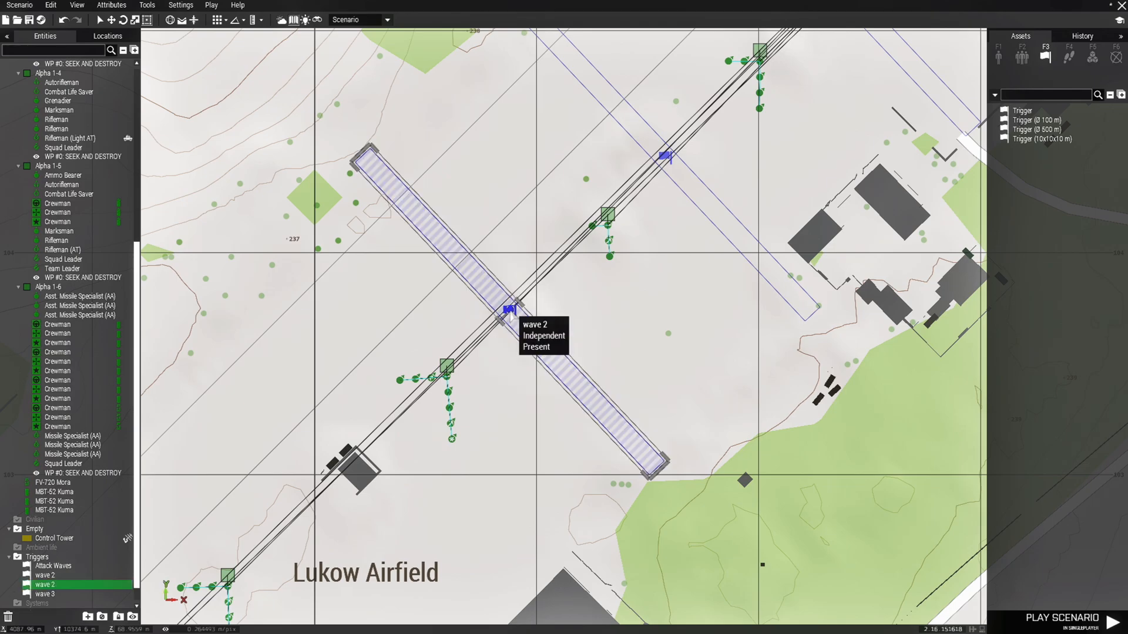
{"action": "double_click", "coordinate": [509, 310]}
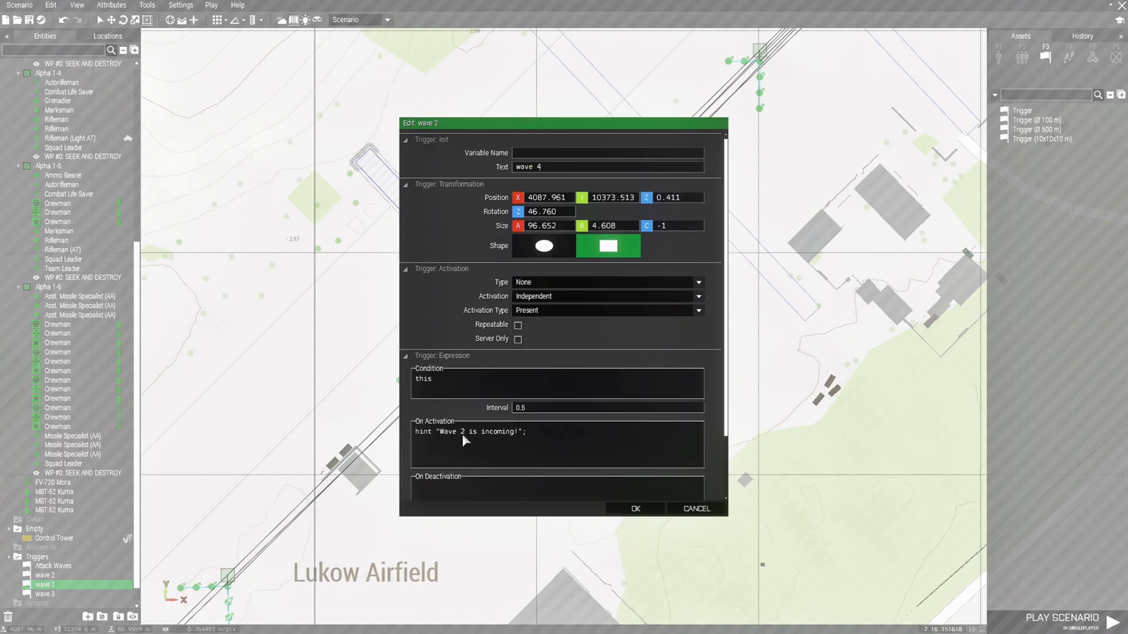
{"action": "left_click", "coordinate": [635, 508]}
- Paste another trigger copy between the third and fourth groups and set its text to wave 5
{"action": "right_click_drag", "start_coordinate": [523, 555], "coordinate": [699, 347]}
{"action": "key", "text": "ctrl+v"}
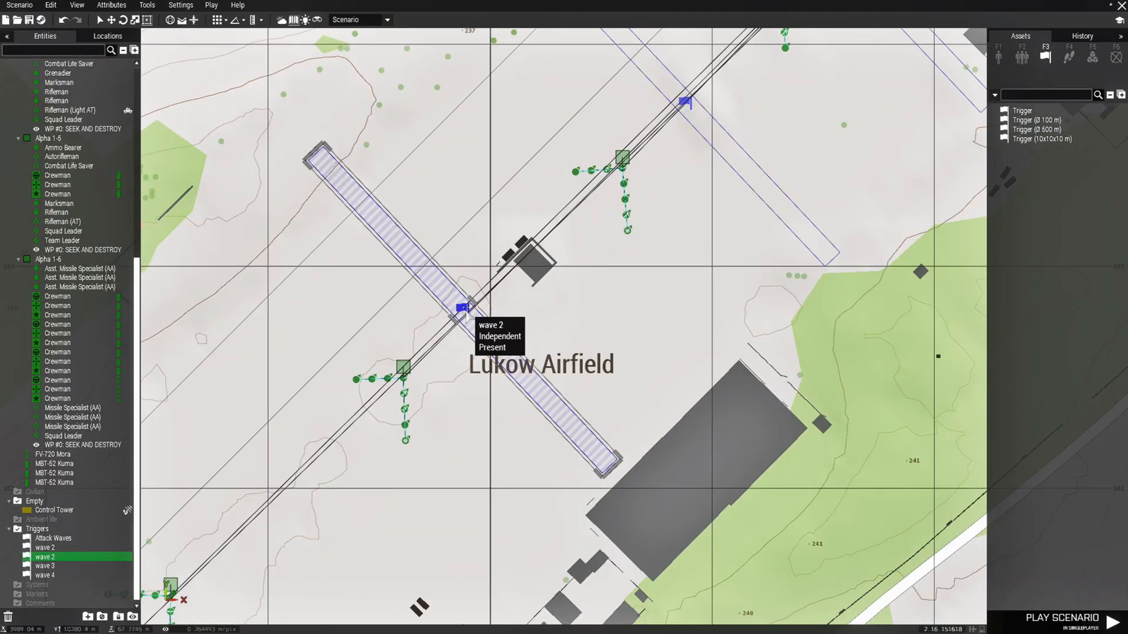
{"action": "double_click", "coordinate": [465, 311]}
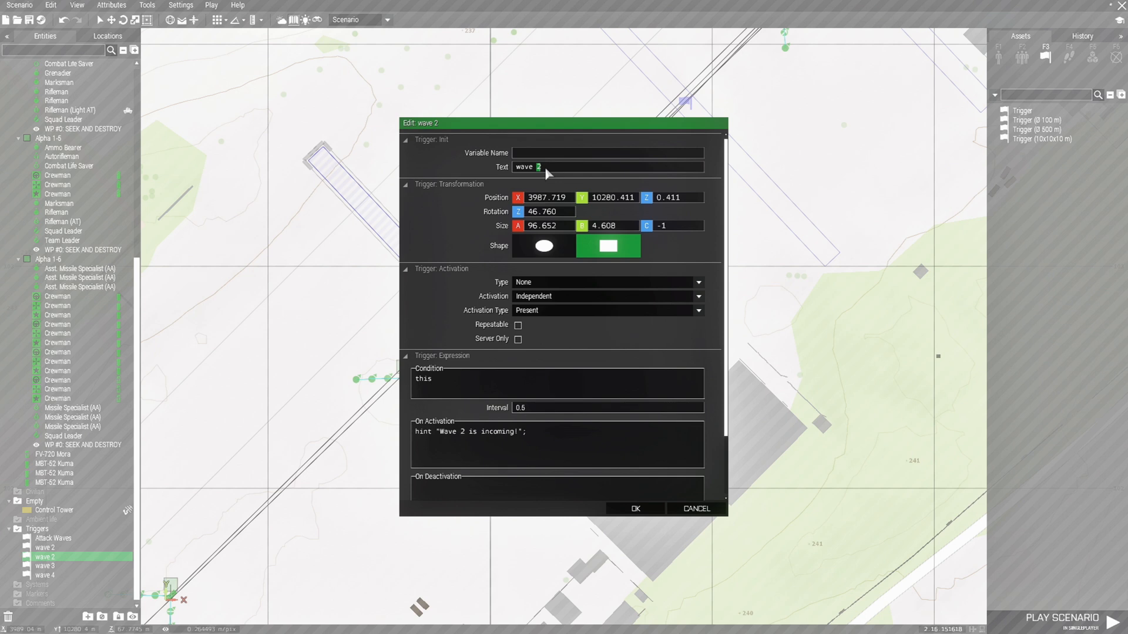
{"action": "type", "text": "5"}
{"action": "left_click", "coordinate": [635, 508]}
- Paste a trigger copy between the fourth and fifth groups, with the text wave 6 and a matching hint number
{"action": "scroll", "coordinate": [668, 247], "scroll_direction": "up", "scroll_amount": 3}
{"action": "right_click_drag", "start_coordinate": [668, 242], "coordinate": [717, 362]}
{"action": "left_click", "coordinate": [541, 323]}
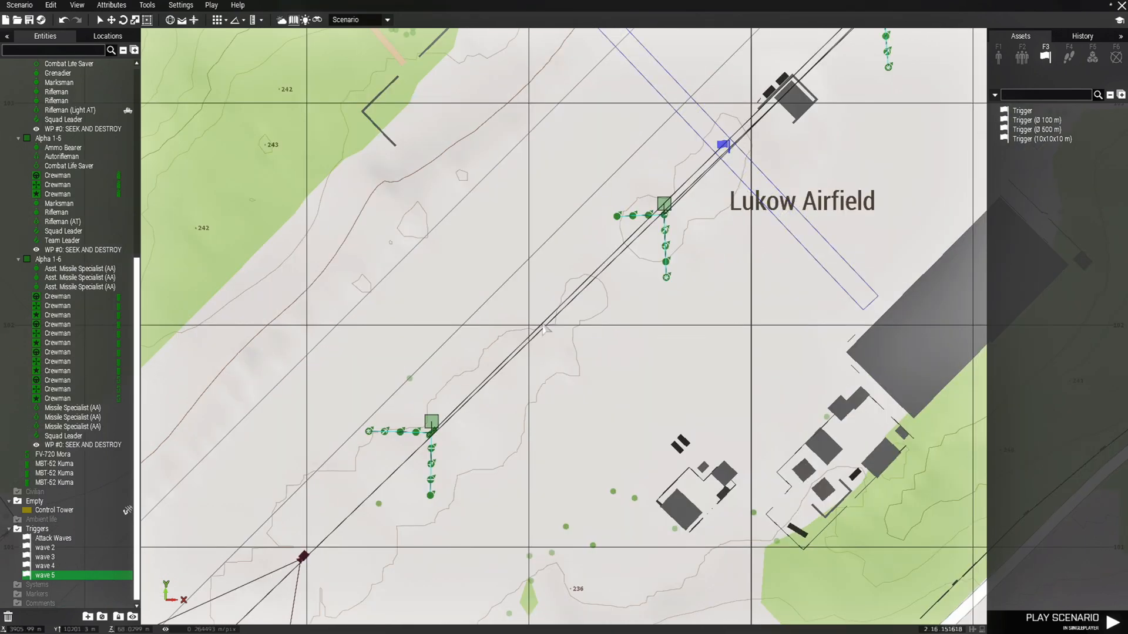
{"action": "key", "text": "ctrl+v"}
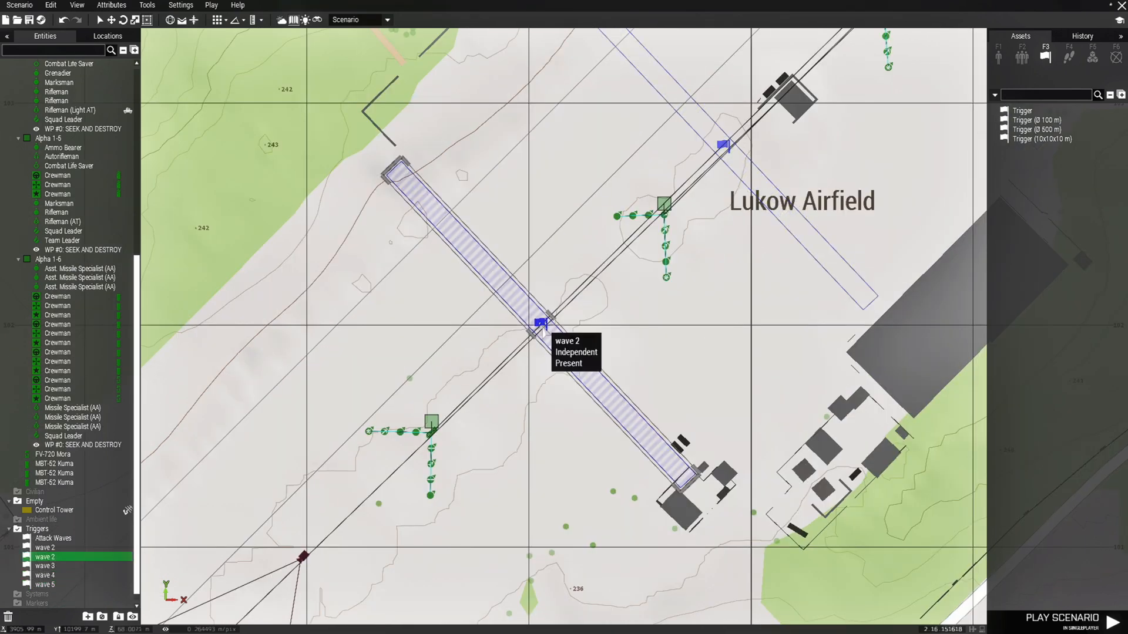
{"action": "double_click", "coordinate": [541, 325]}
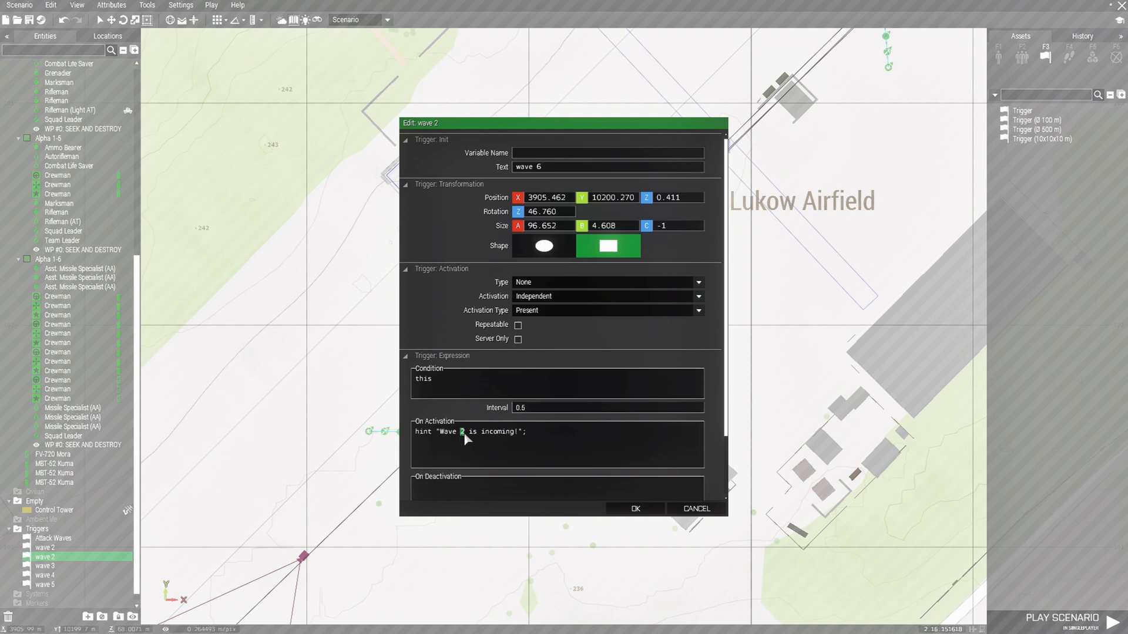
{"action": "left_click", "coordinate": [628, 511]}
- Place a Show / Hide module from Object Modifiers beside the attack path near the wave 2 trigger
{"action": "right_click_drag", "start_coordinate": [371, 618], "coordinate": [597, 333]}
{"action": "right_click_drag", "start_coordinate": [633, 286], "coordinate": [428, 557]}
{"action": "right_click_drag", "start_coordinate": [981, 88], "coordinate": [744, 425]}
{"action": "scroll", "coordinate": [741, 423], "scroll_direction": "down", "scroll_amount": 3}
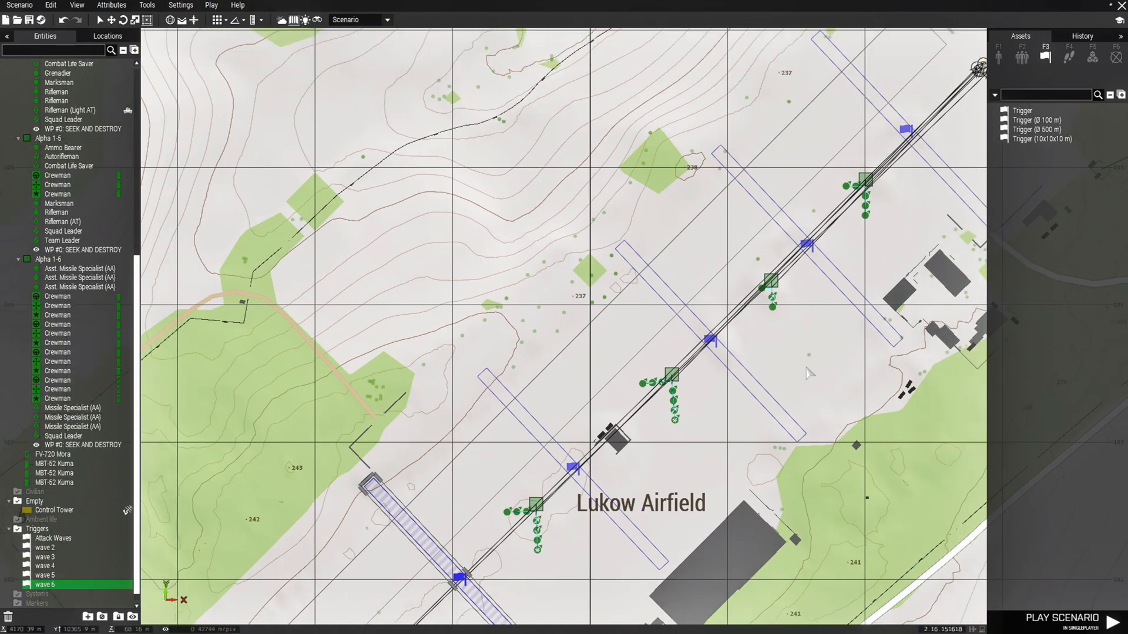
{"action": "scroll", "coordinate": [715, 433], "scroll_direction": "up", "scroll_amount": 2}
{"action": "left_click", "coordinate": [707, 375]}
{"action": "scroll", "coordinate": [707, 376], "scroll_direction": "up", "scroll_amount": 2}
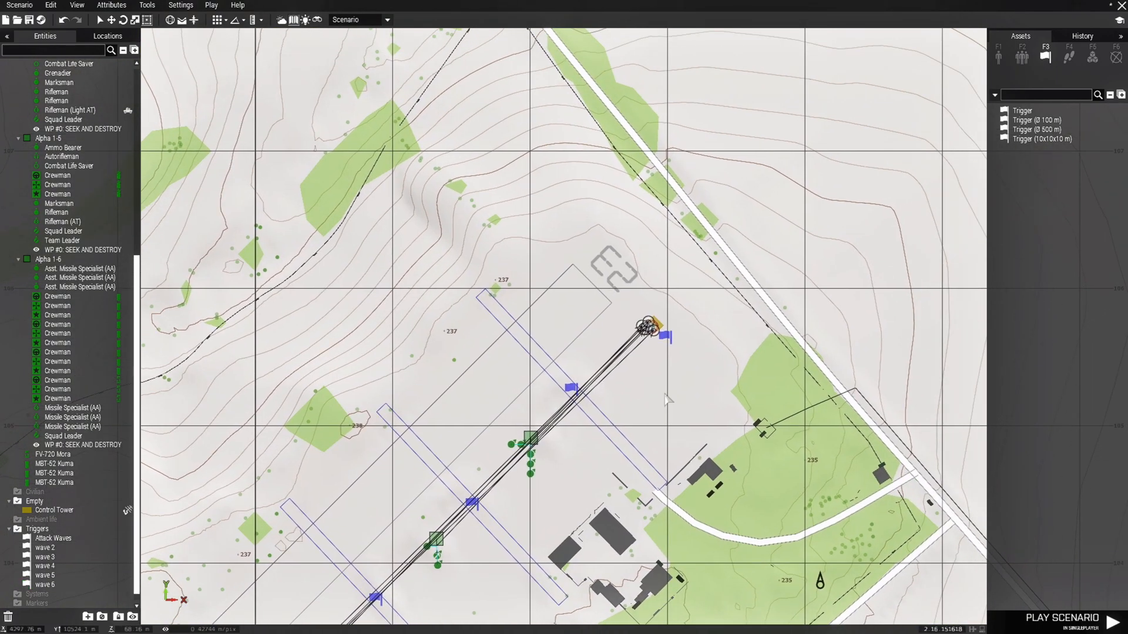
{"action": "left_click", "coordinate": [1092, 58]}
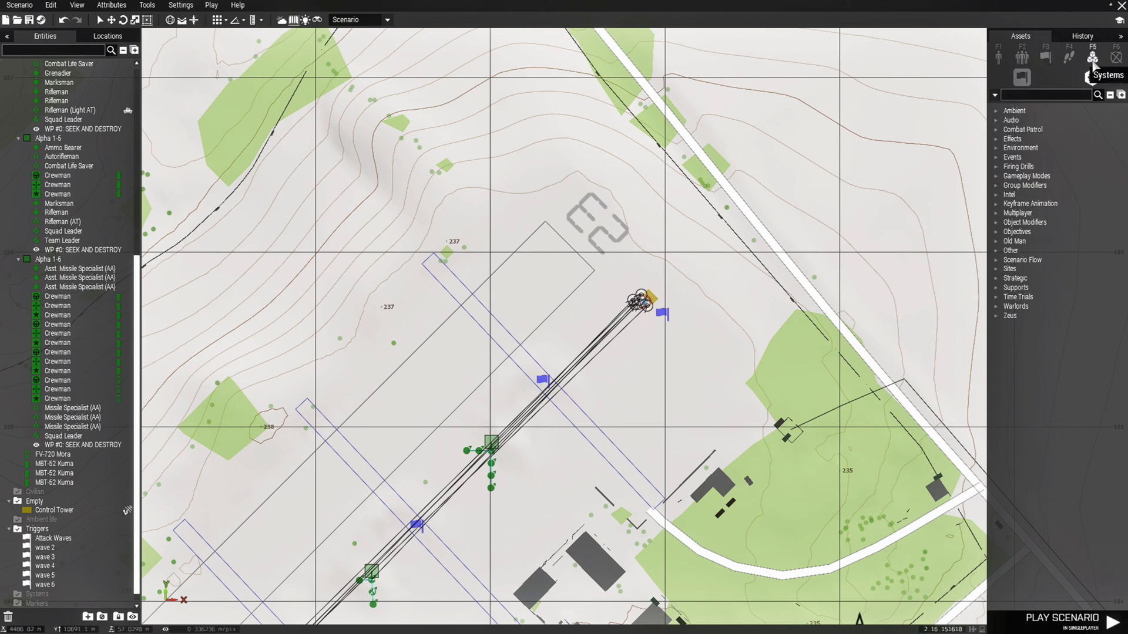
{"action": "left_click", "coordinate": [995, 222]}
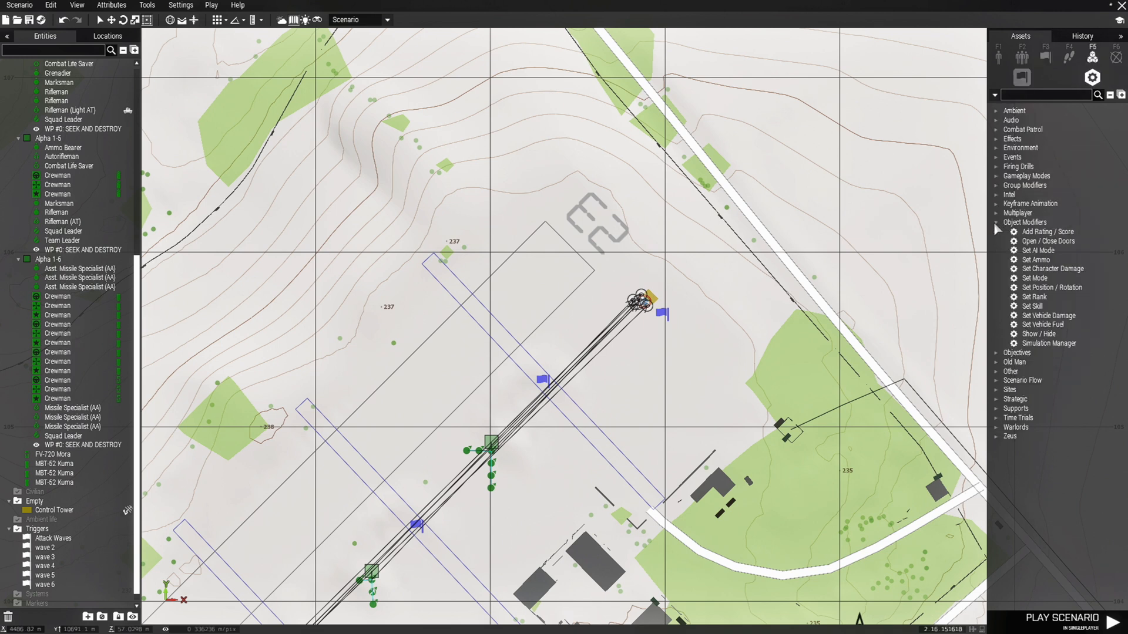
{"action": "left_click", "coordinate": [1041, 335]}
{"action": "scroll", "coordinate": [576, 386], "scroll_direction": "up", "scroll_amount": 5}
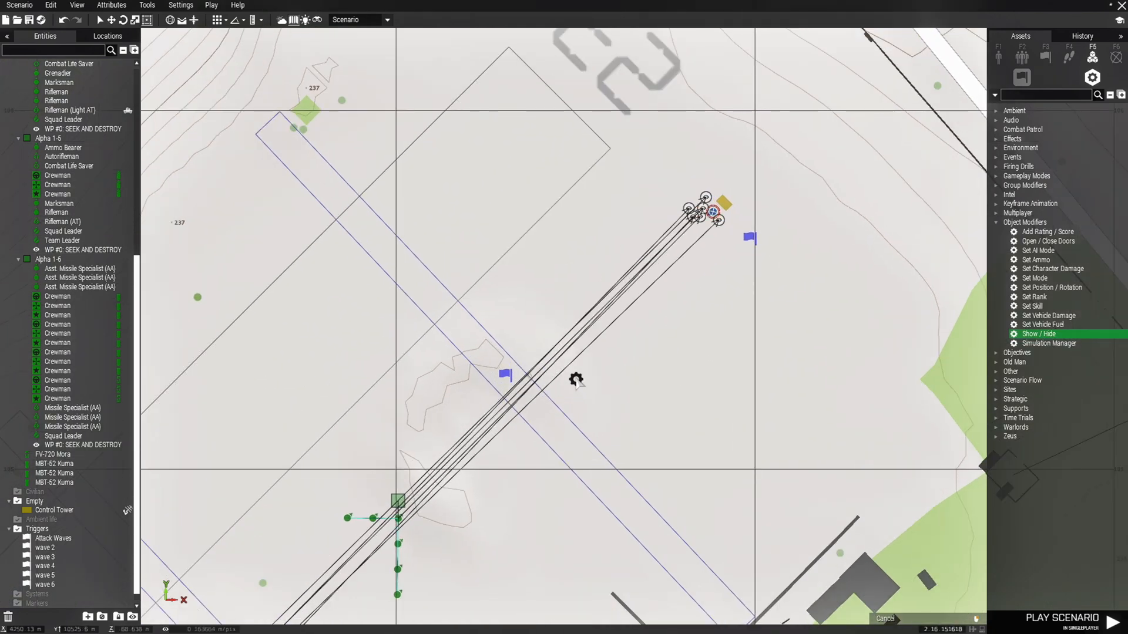
{"action": "right_click_drag", "start_coordinate": [529, 317], "coordinate": [547, 334]}
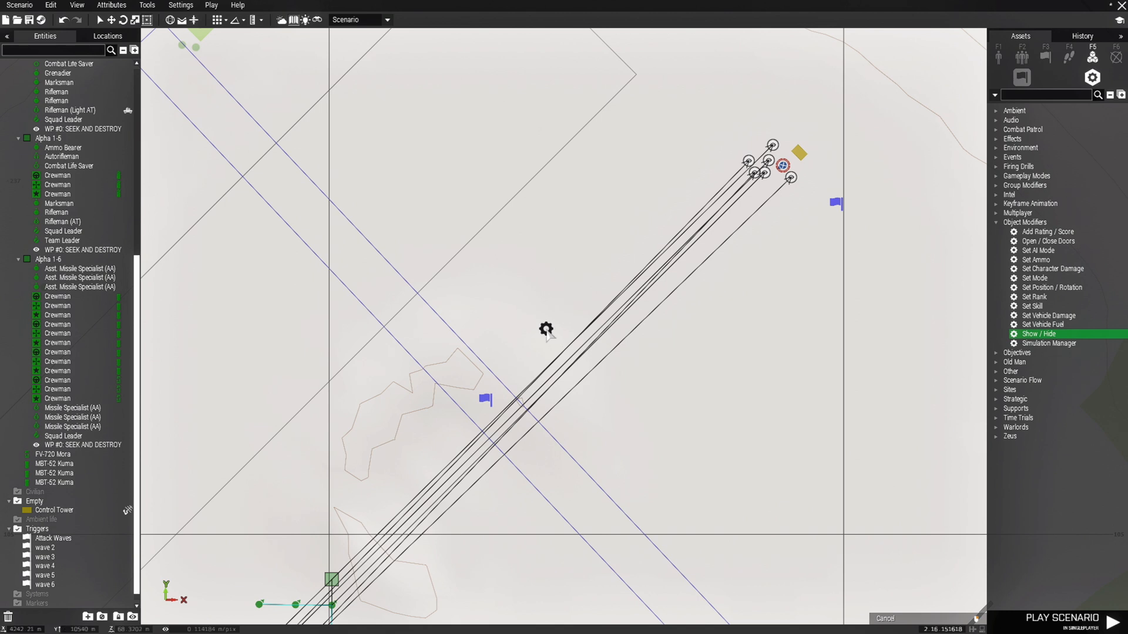
{"action": "left_click", "coordinate": [542, 341]}
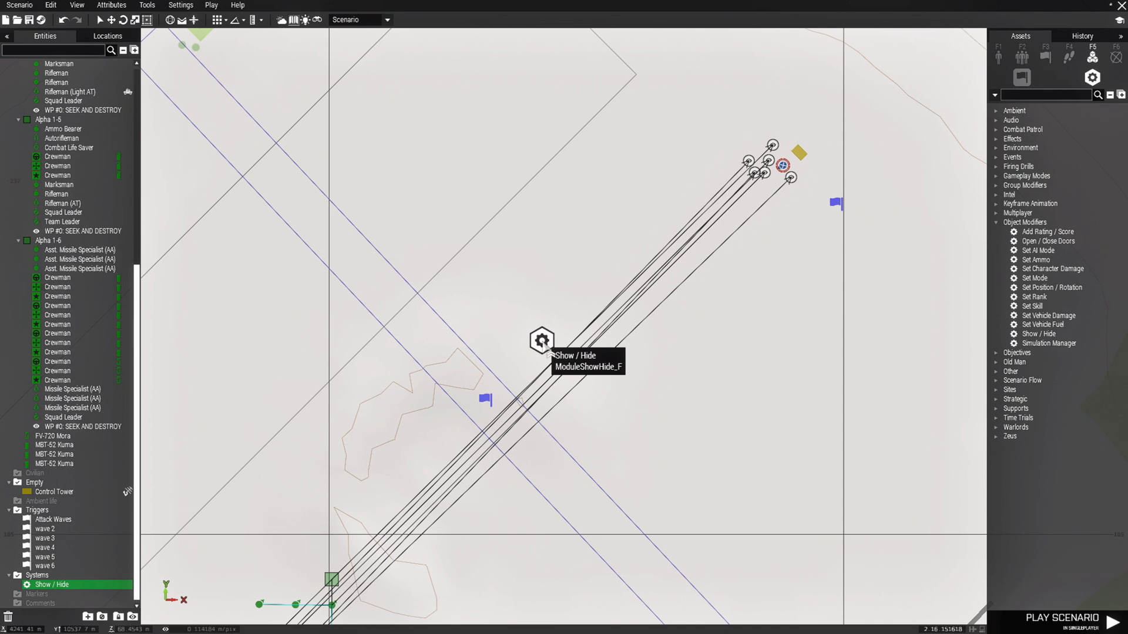
- Add a second Show / Hide module and move both modules next to the nearest looter group
{"action": "left_click", "coordinate": [615, 405]}
{"action": "right_click_drag", "start_coordinate": [614, 405], "coordinate": [587, 162]}
{"action": "left_click", "coordinate": [589, 162], "text": "ctrl"}
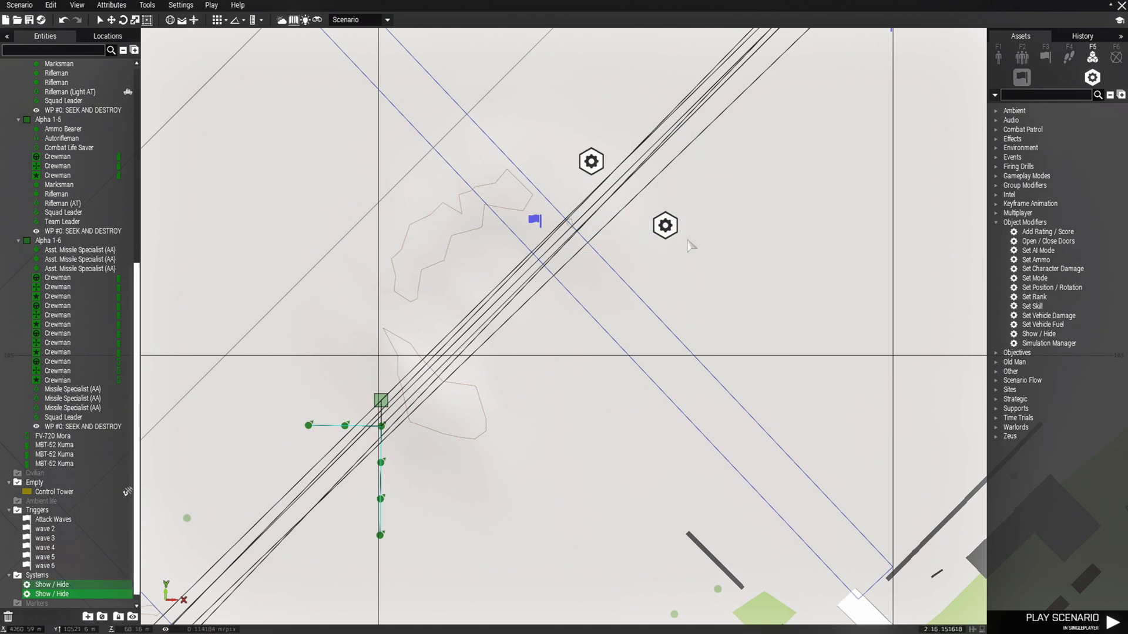
{"action": "left_click_drag", "start_coordinate": [664, 225], "coordinate": [517, 362]}
- Sync both Show / Hide modules to the first unit of the nearest looter group
{"action": "right_click", "coordinate": [518, 365]}
{"action": "mouse_move", "coordinate": [567, 378]}
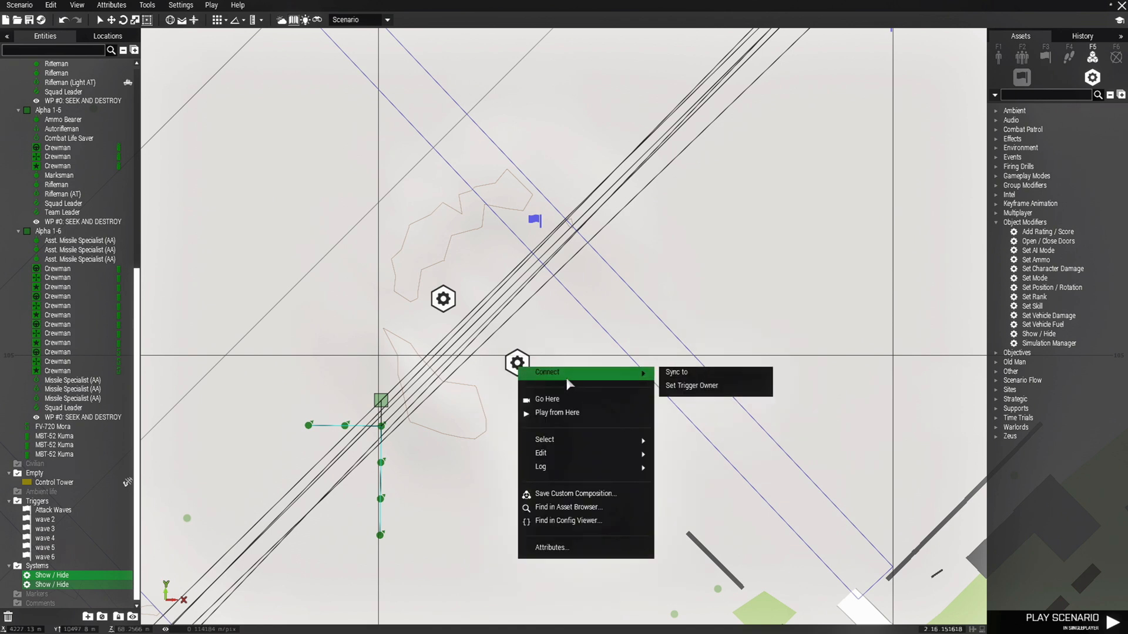
{"action": "left_click", "coordinate": [662, 382]}
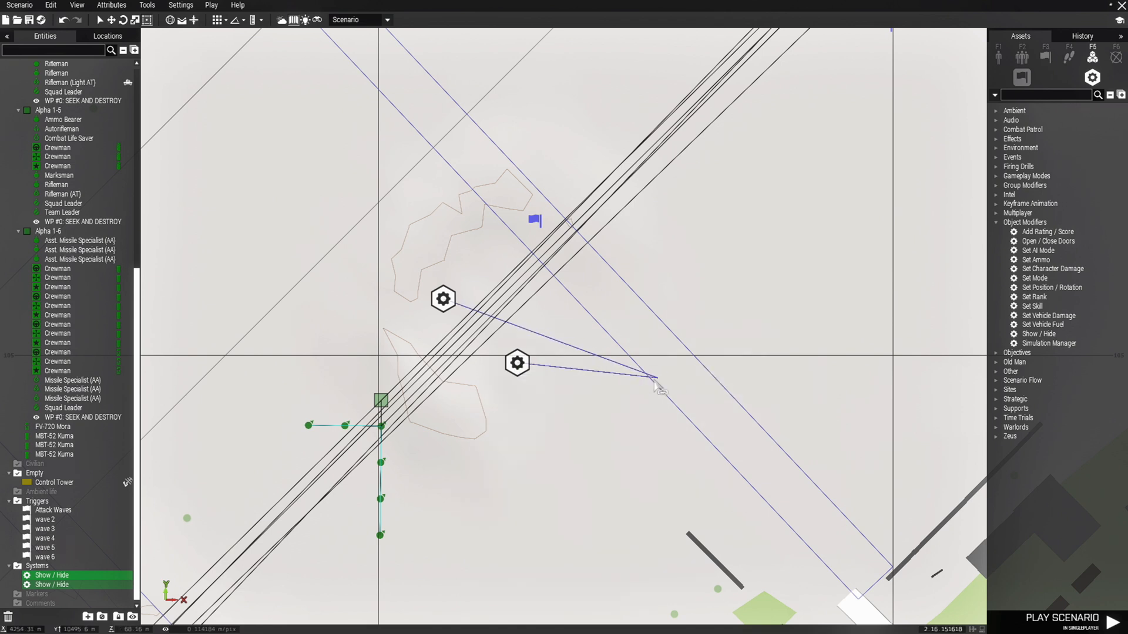
{"action": "left_click", "coordinate": [388, 427]}
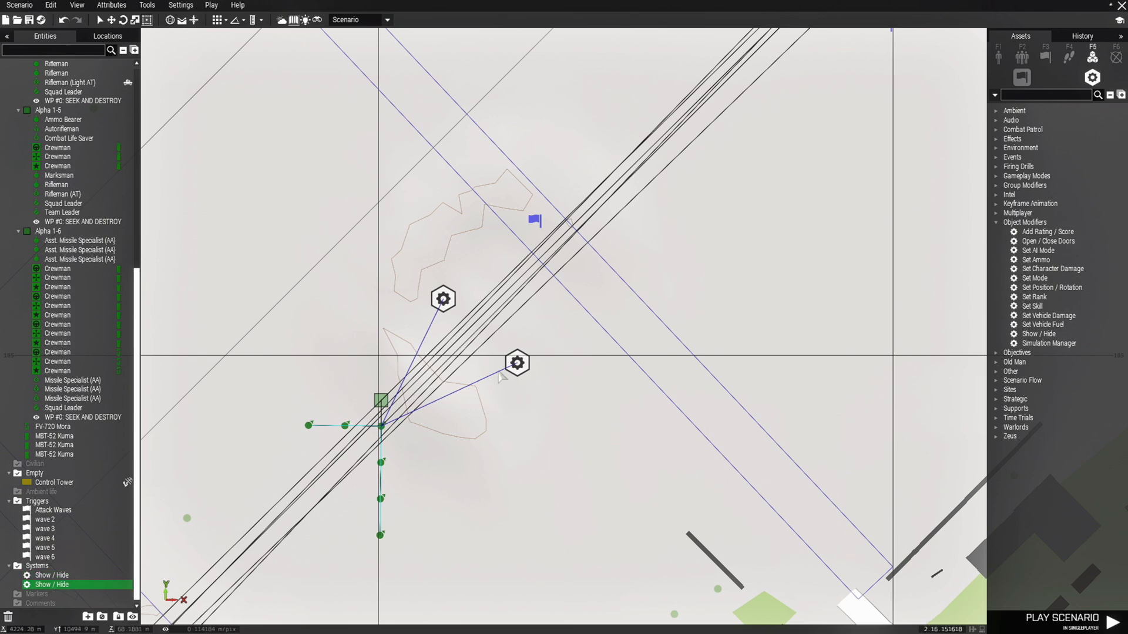
- Configure the upper Show / Hide module to apply to Groups of synchronized objects with the action Hide units
{"action": "double_click", "coordinate": [443, 300]}
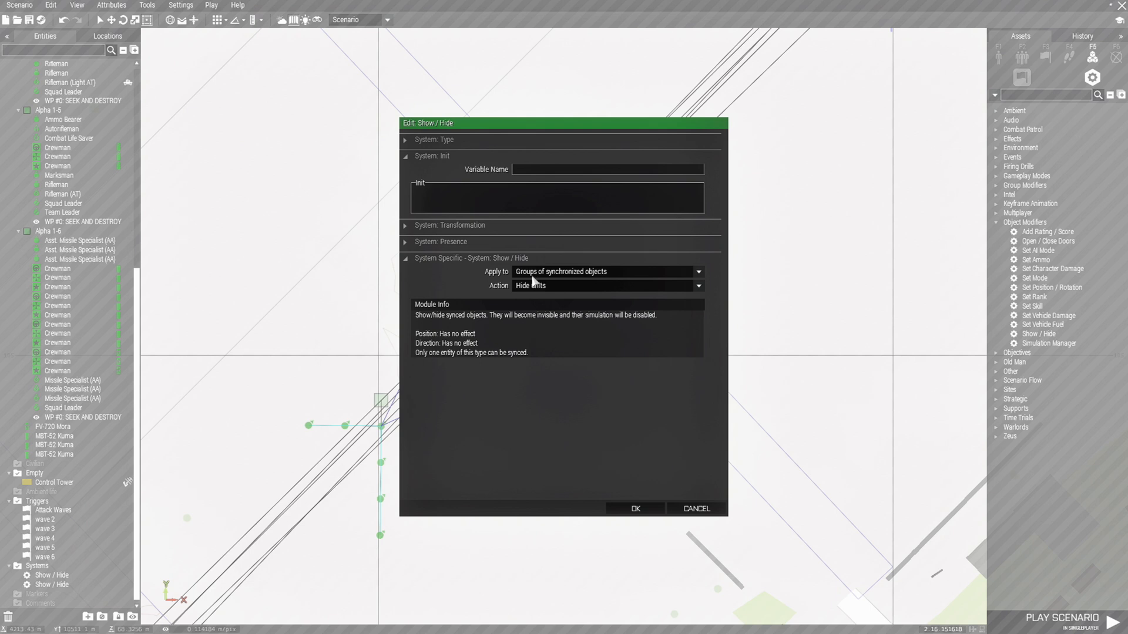
{"action": "left_click", "coordinate": [550, 273]}
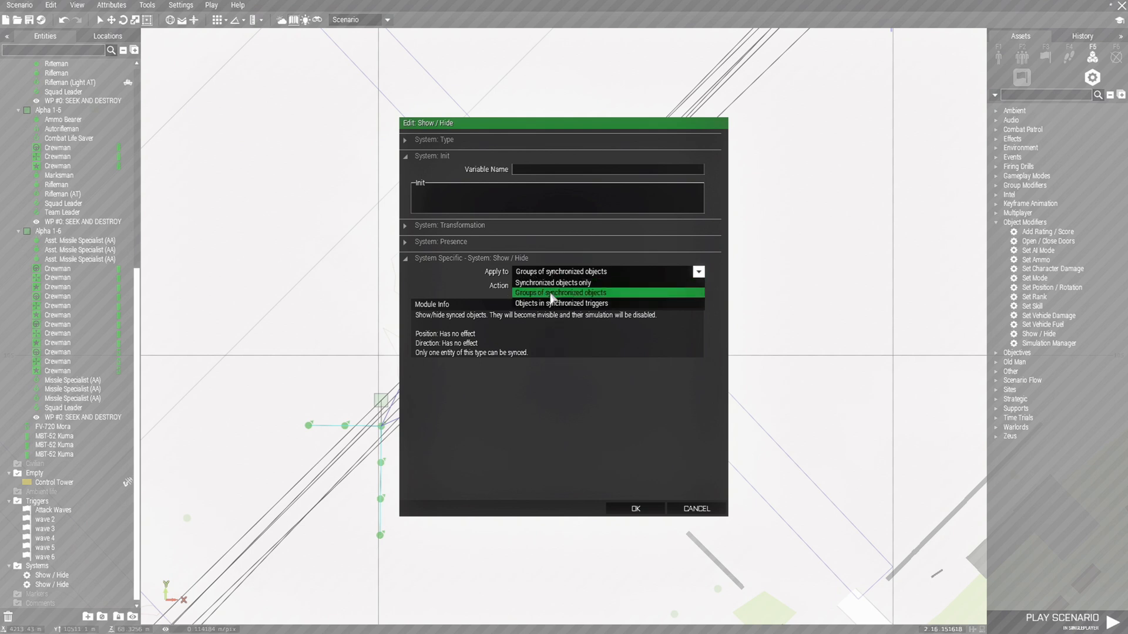
{"action": "left_click", "coordinate": [550, 293]}
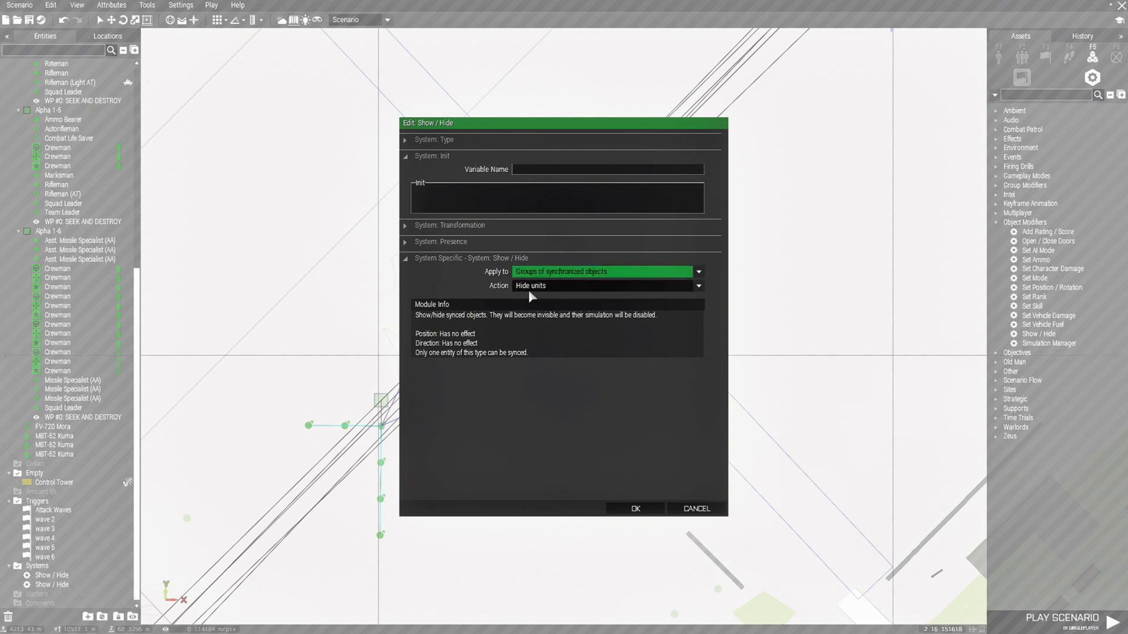
{"action": "left_click", "coordinate": [635, 507]}
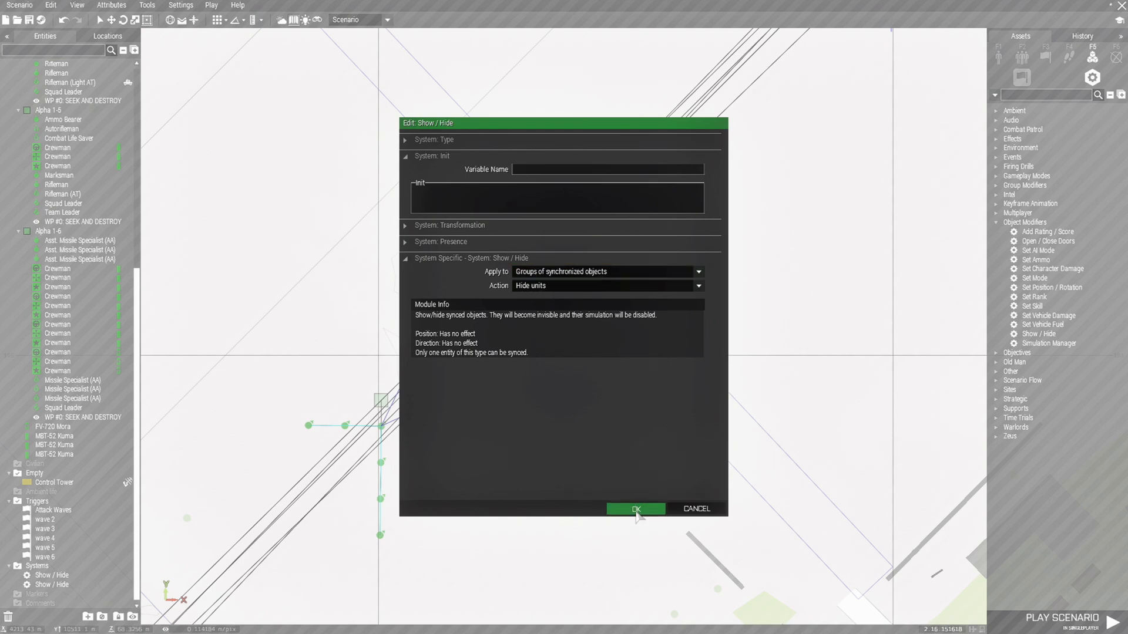
- Set the lower Show / Hide module's action to Show units for Groups of synchronized objects
{"action": "double_click", "coordinate": [516, 363]}
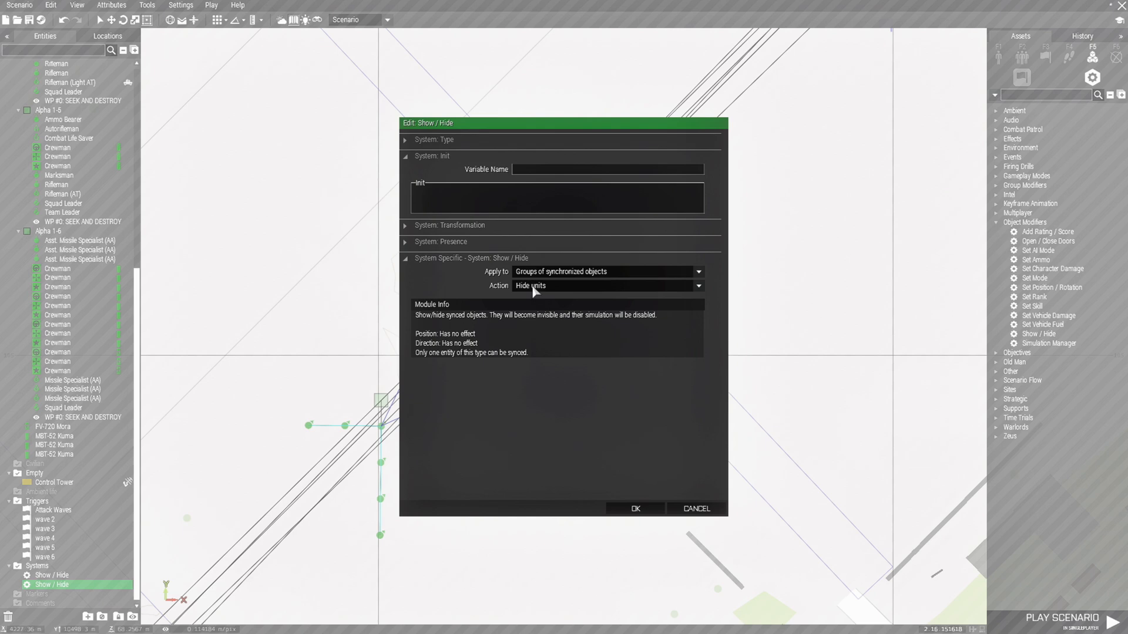
{"action": "left_click", "coordinate": [535, 288]}
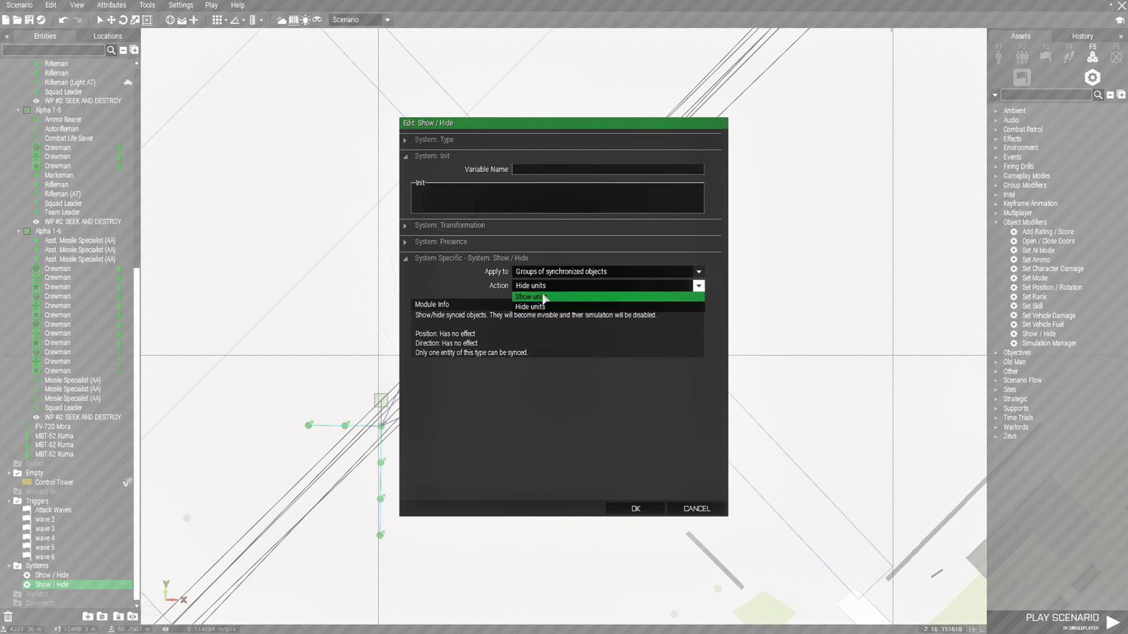
{"action": "left_click", "coordinate": [548, 298]}
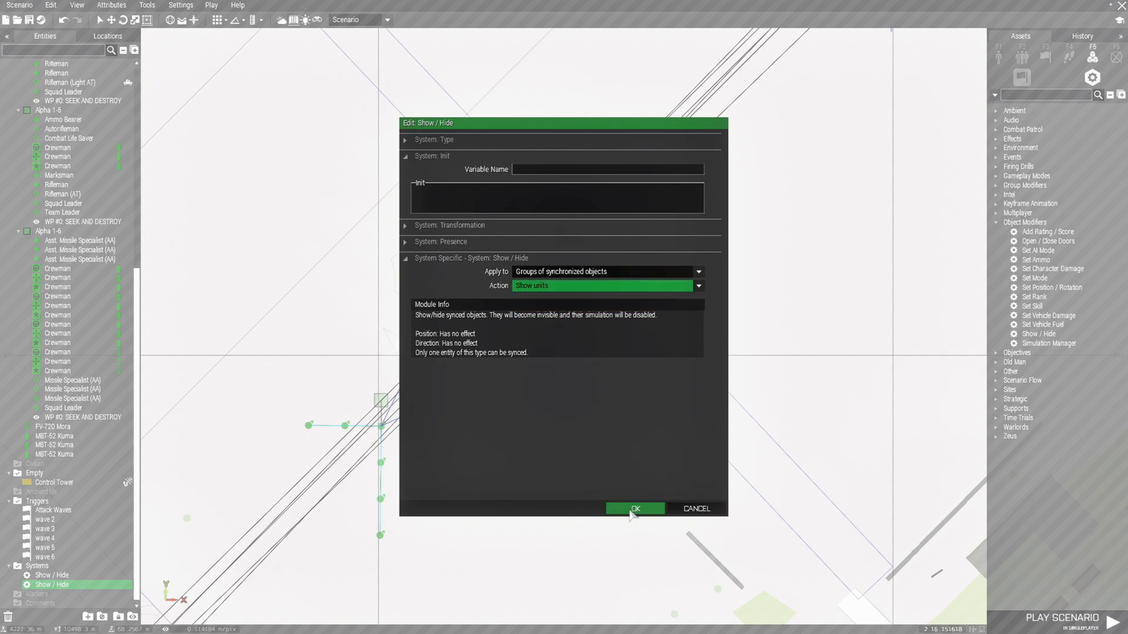
{"action": "left_click", "coordinate": [634, 507]}
- Duplicate both configured Show / Hide modules beside the second attack group, just past the wave 3 trigger
{"action": "right_click_drag", "start_coordinate": [580, 433], "coordinate": [614, 414]}
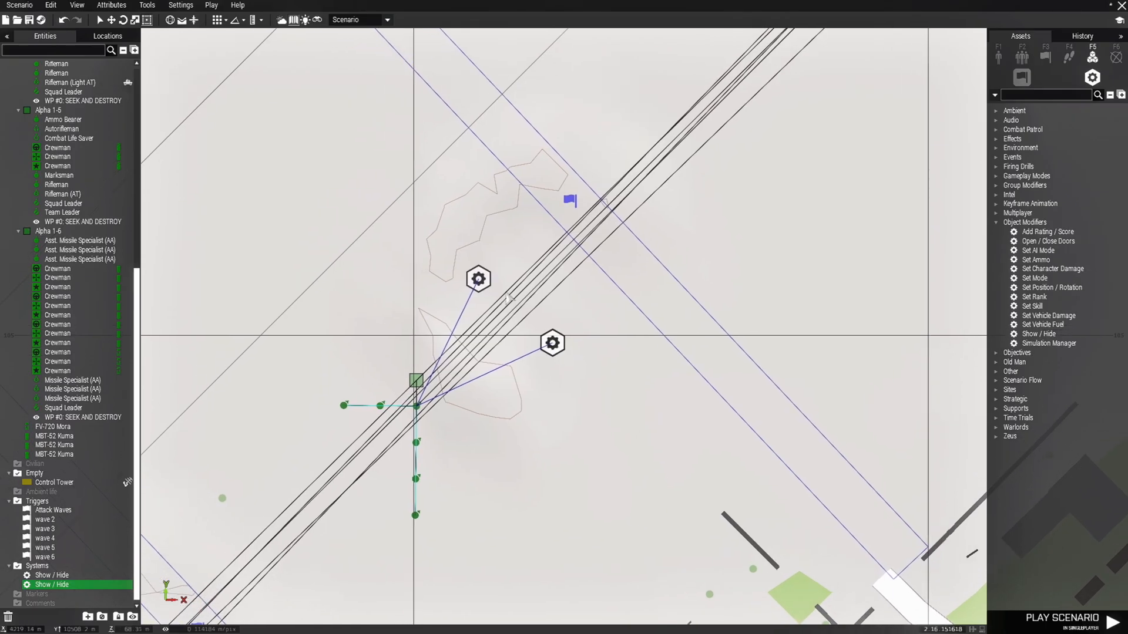
{"action": "left_click_drag", "start_coordinate": [477, 259], "coordinate": [593, 379]}
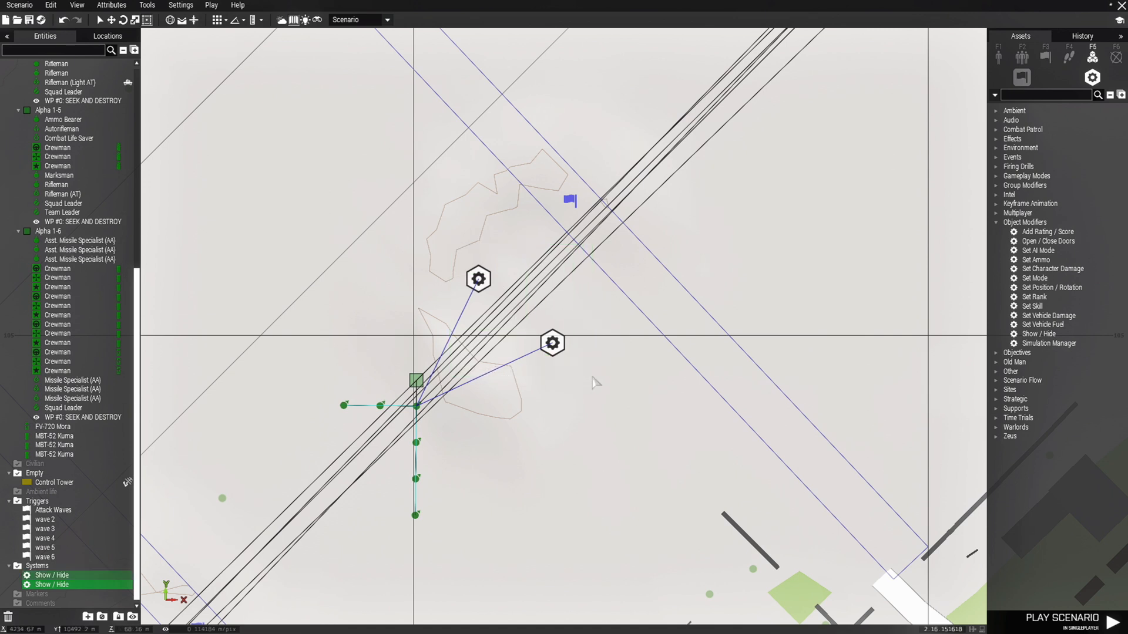
{"action": "key", "text": "a"}
{"action": "key", "text": "s"}
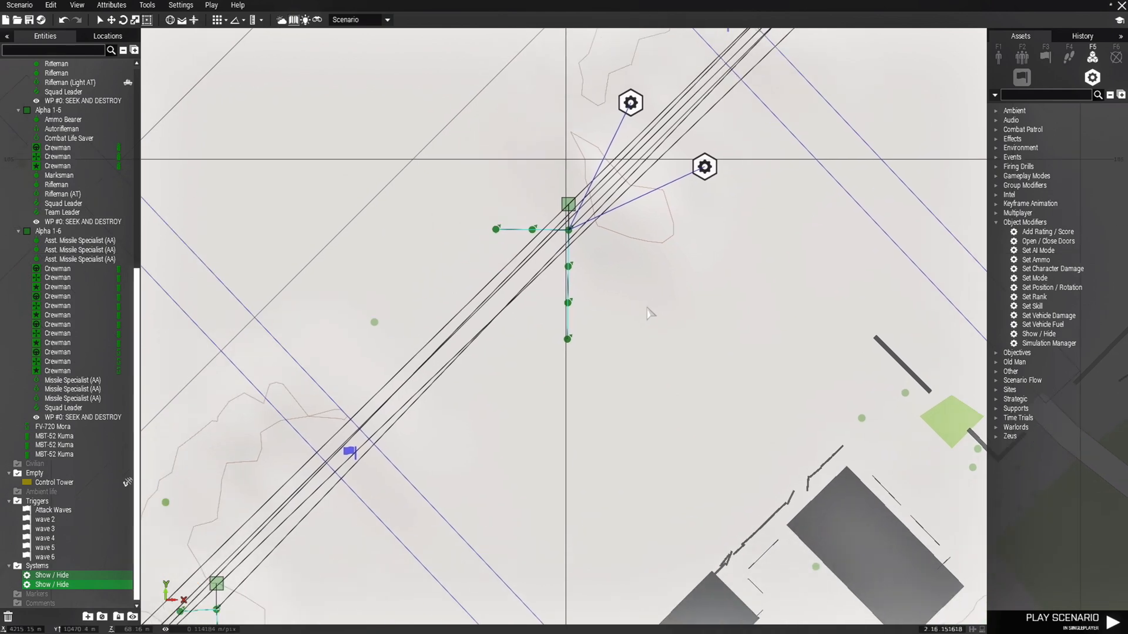
{"action": "key", "text": "a"}
{"action": "key", "text": "s"}
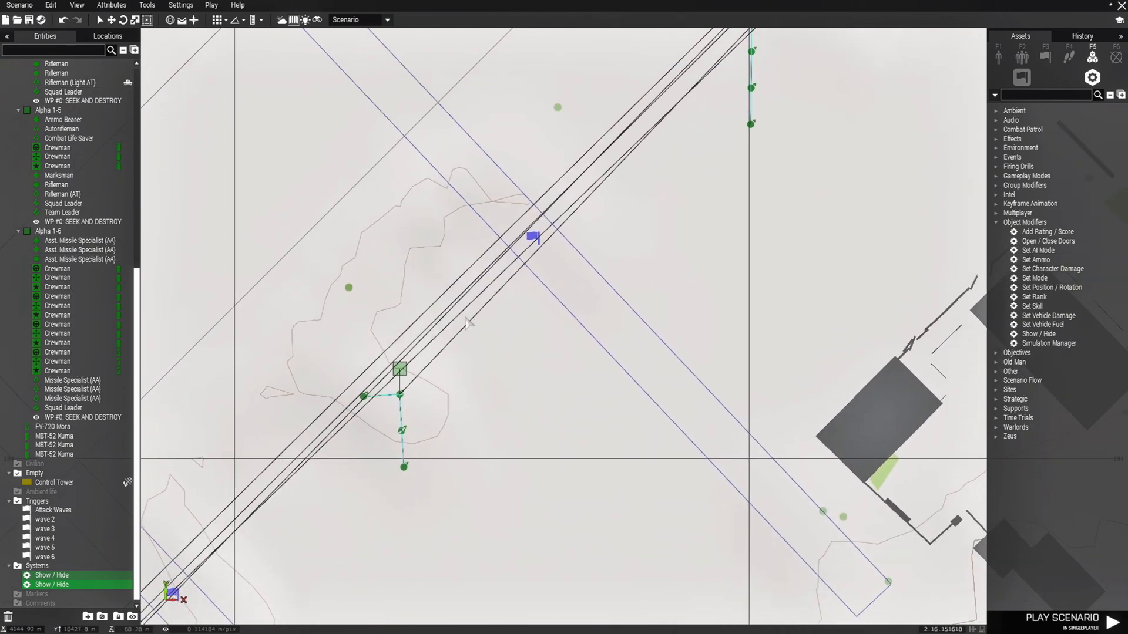
{"action": "key", "text": "ctrl+v"}
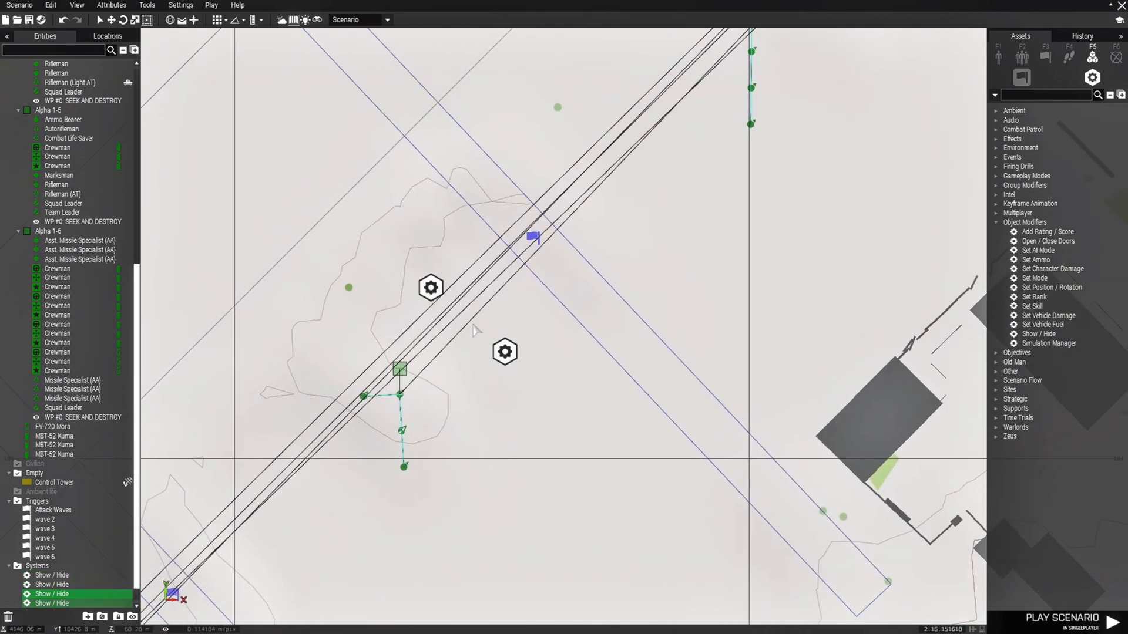
- Sync the duplicated Show / Hide pair to the first unit of the second attack group
{"action": "right_click", "coordinate": [505, 353]}
{"action": "mouse_move", "coordinate": [533, 363]}
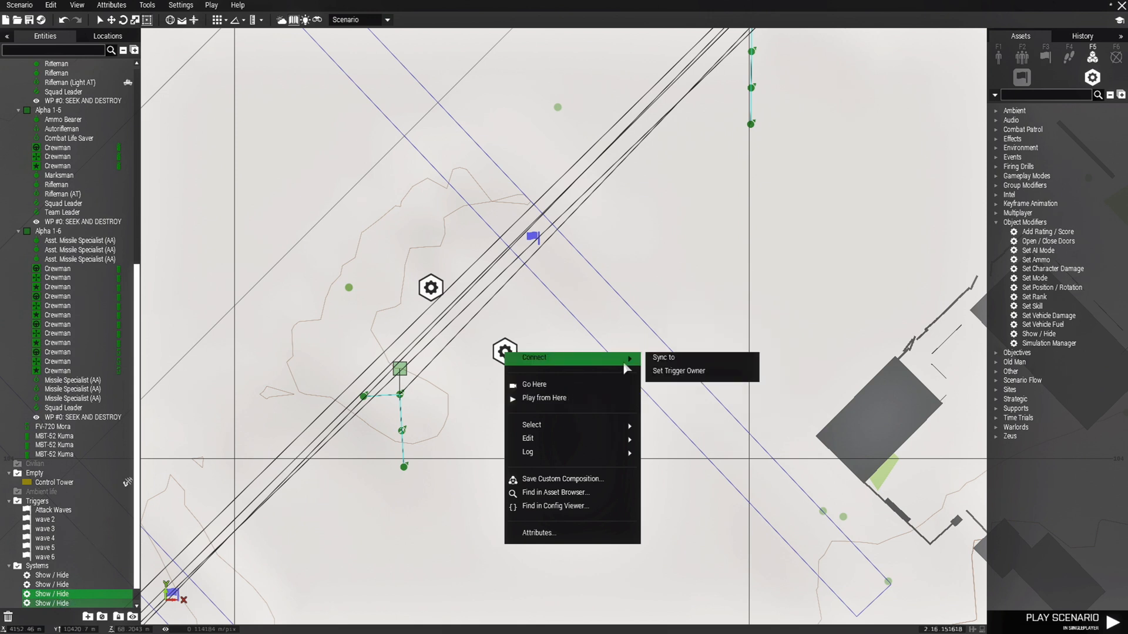
{"action": "left_click", "coordinate": [665, 358]}
{"action": "scroll", "coordinate": [400, 393], "scroll_direction": "up", "scroll_amount": 3}
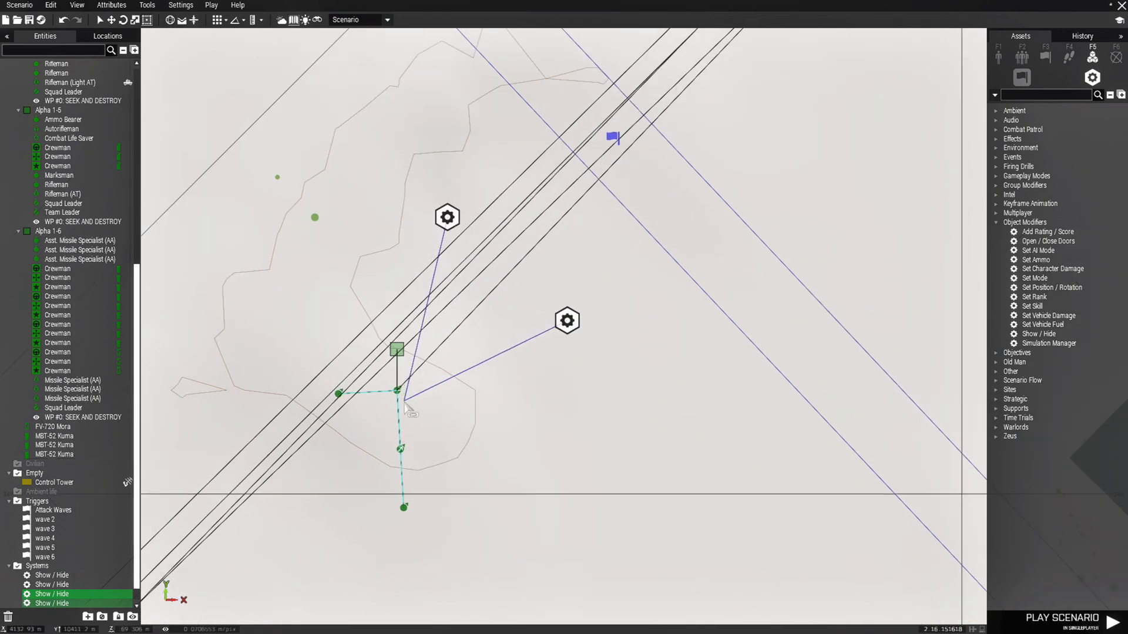
- Paste another Show / Hide pair beside the third attack group and sync both modules to its first unit
{"action": "scroll", "coordinate": [642, 256], "scroll_direction": "down", "scroll_amount": 5}
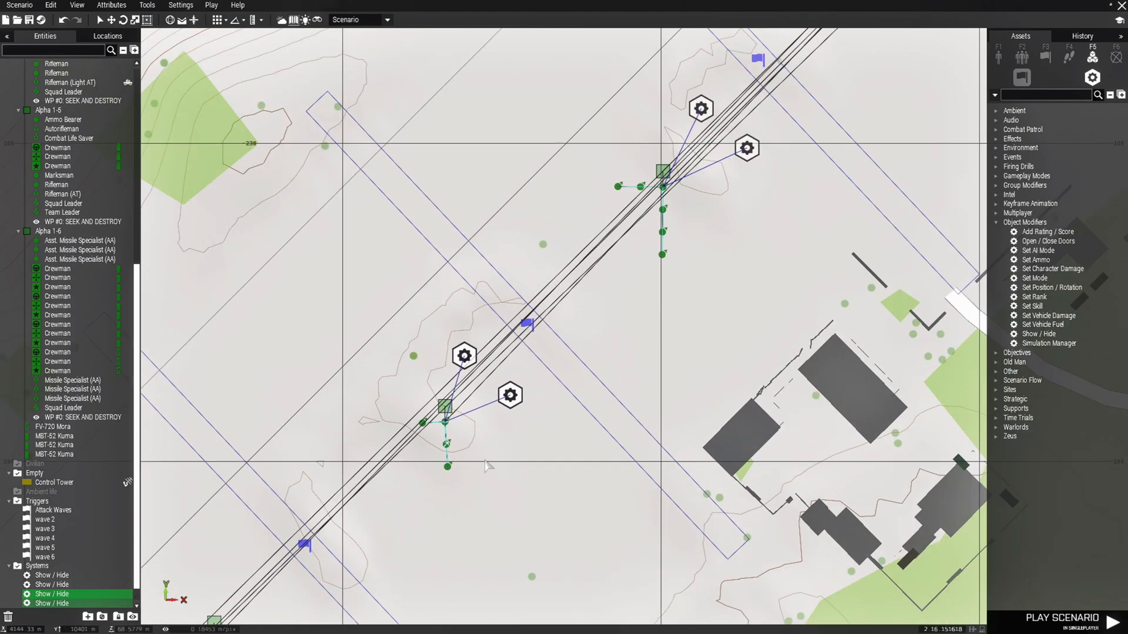
{"action": "scroll", "coordinate": [405, 370], "scroll_direction": "up", "scroll_amount": 3}
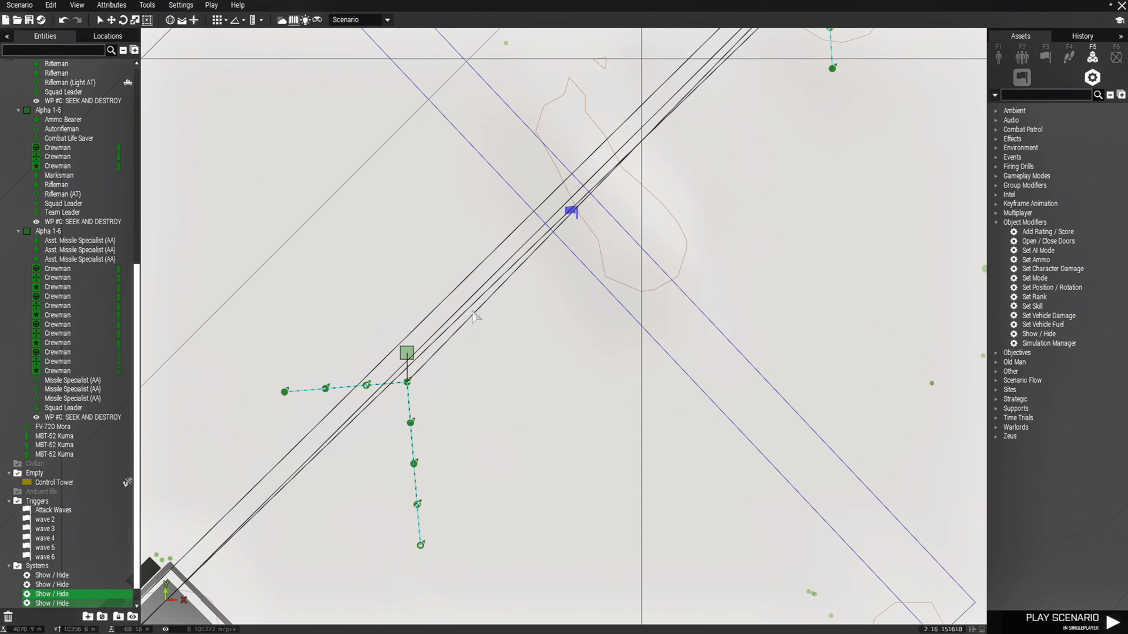
{"action": "key", "text": "ctrl+v"}
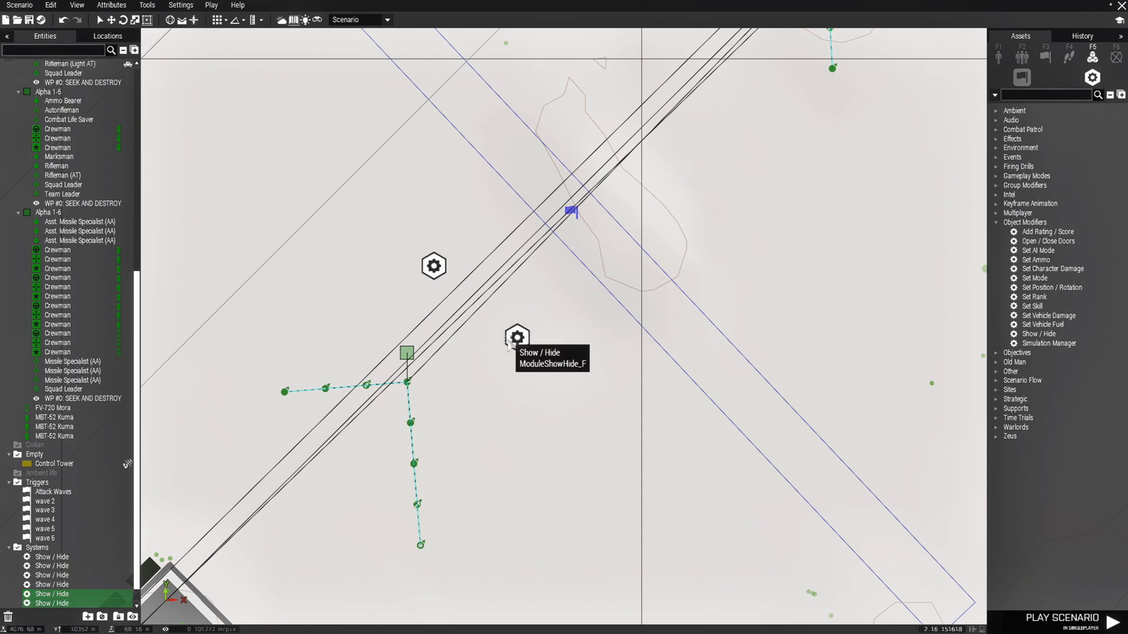
{"action": "right_click", "coordinate": [517, 337]}
{"action": "mouse_move", "coordinate": [581, 355]}
{"action": "left_click", "coordinate": [676, 344]}
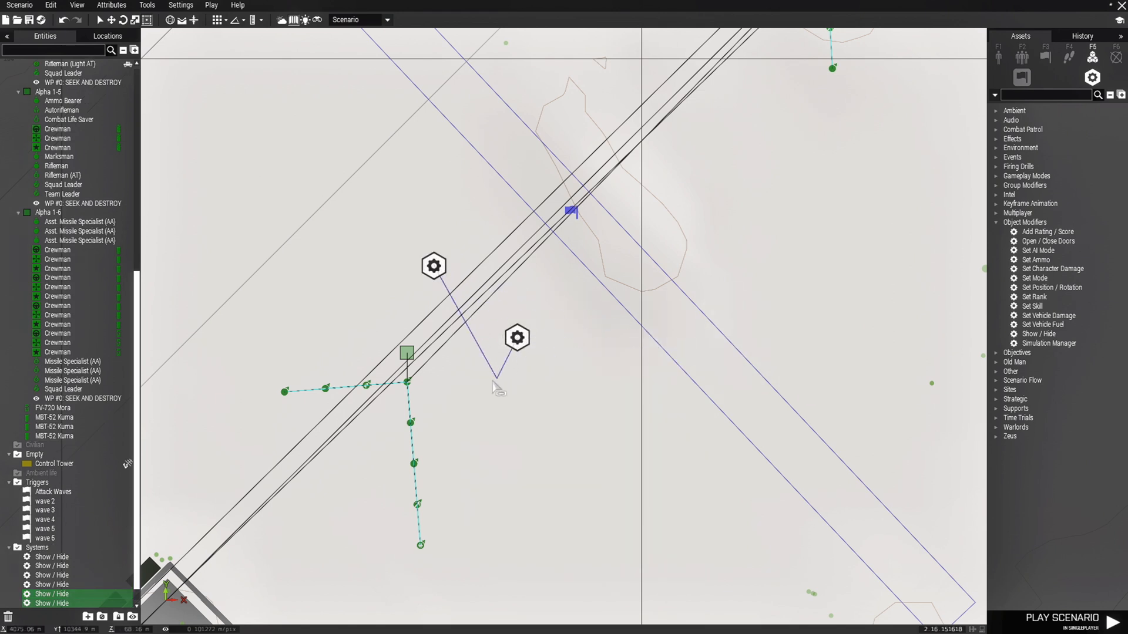
{"action": "left_click", "coordinate": [408, 384]}
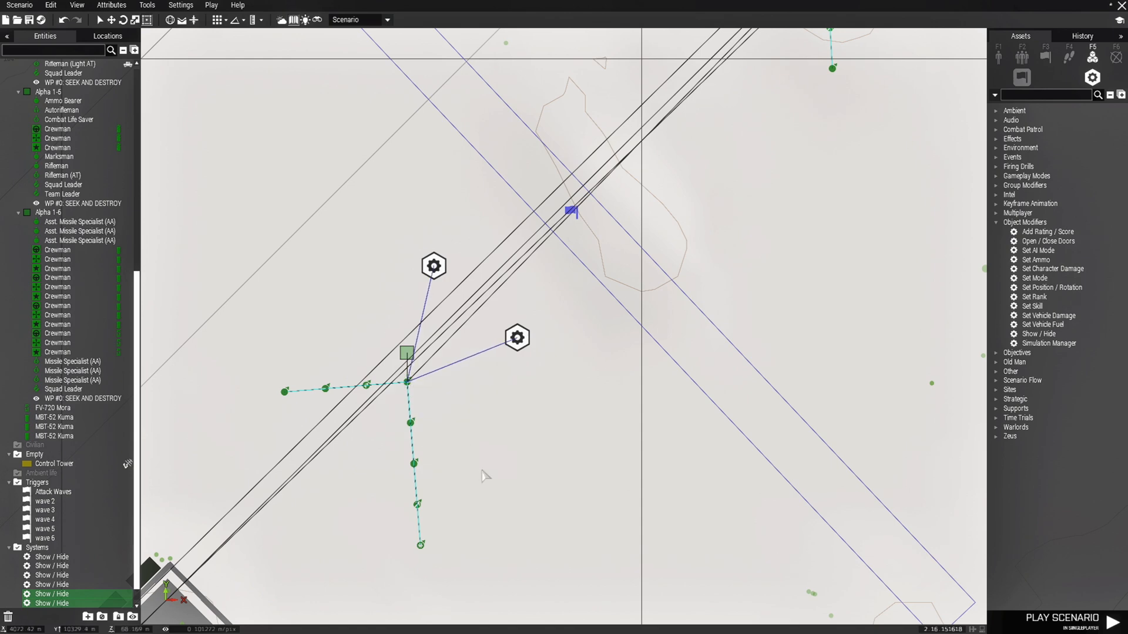
- Paste a Show / Hide pair beside the fourth attack group near Lukow Airfield and sync both modules to its first unit
{"action": "scroll", "coordinate": [566, 400], "scroll_direction": "down", "scroll_amount": 3}
{"action": "scroll", "coordinate": [566, 399], "scroll_direction": "up", "scroll_amount": 3}
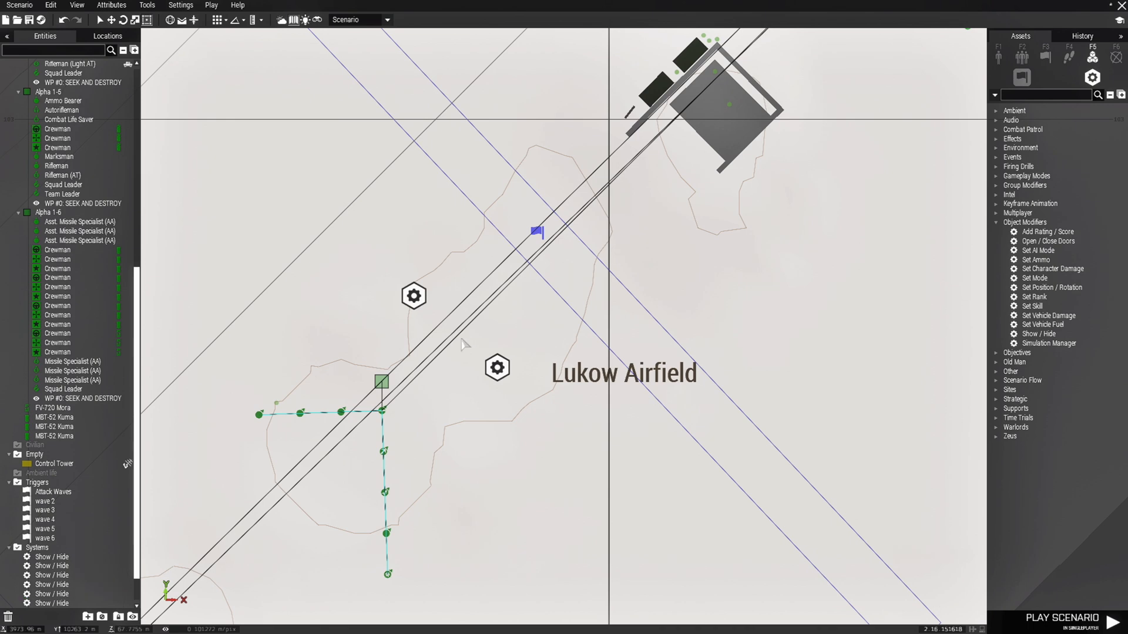
{"action": "right_click", "coordinate": [496, 369]}
{"action": "mouse_move", "coordinate": [498, 371]}
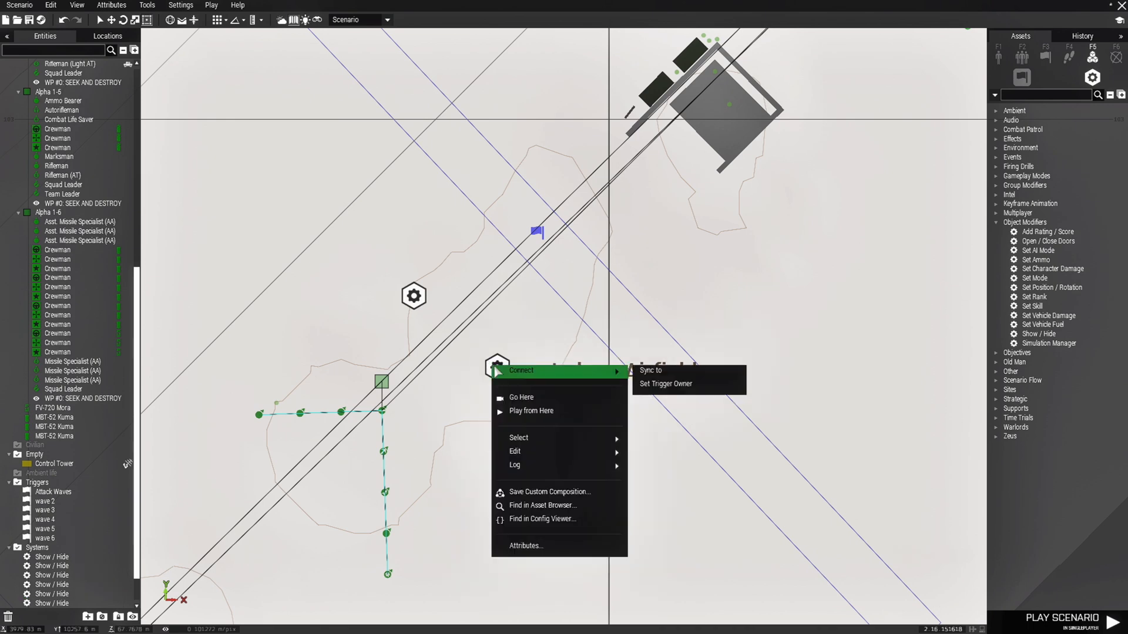
{"action": "left_click", "coordinate": [641, 371]}
{"action": "left_click", "coordinate": [383, 411]}
- Paste a Show / Hide pair beside the fifth attack group, past the wave 6 trigger, and sync both modules to its first unit
{"action": "right_click_drag", "start_coordinate": [423, 457], "coordinate": [718, 186]}
{"action": "scroll", "coordinate": [483, 413], "scroll_direction": "down", "scroll_amount": 2}
{"action": "scroll", "coordinate": [483, 413], "scroll_direction": "down", "scroll_amount": 3}
{"action": "mouse_move", "coordinate": [379, 495]}
{"action": "right_mouse_down"}
{"action": "mouse_move", "coordinate": [593, 173]}
{"action": "mouse_move", "coordinate": [520, 354]}
{"action": "right_mouse_up"}
{"action": "key", "text": "ctrl+v"}
{"action": "right_click", "coordinate": [525, 351]}
{"action": "mouse_move", "coordinate": [533, 357]}
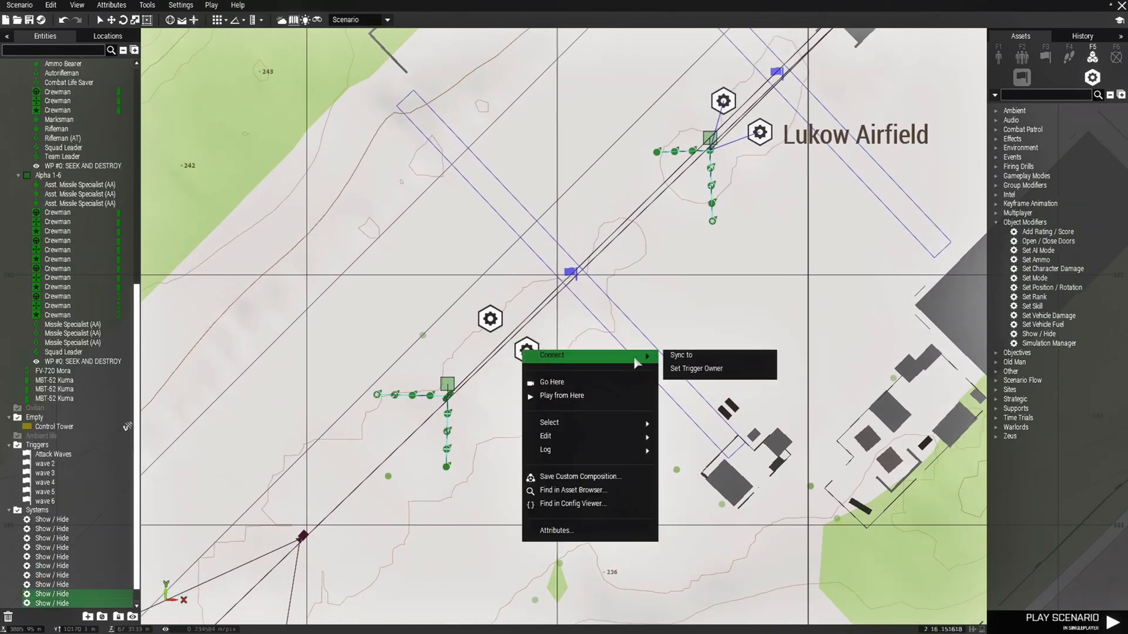
{"action": "left_click", "coordinate": [681, 356]}
{"action": "scroll", "coordinate": [446, 389], "scroll_direction": "up", "scroll_amount": 7}
{"action": "left_click", "coordinate": [414, 402]}
- Paste a Show / Hide pair beside the final group with vehicles and sync both modules to its lead vehicle
{"action": "right_click_drag", "start_coordinate": [480, 478], "coordinate": [611, 339]}
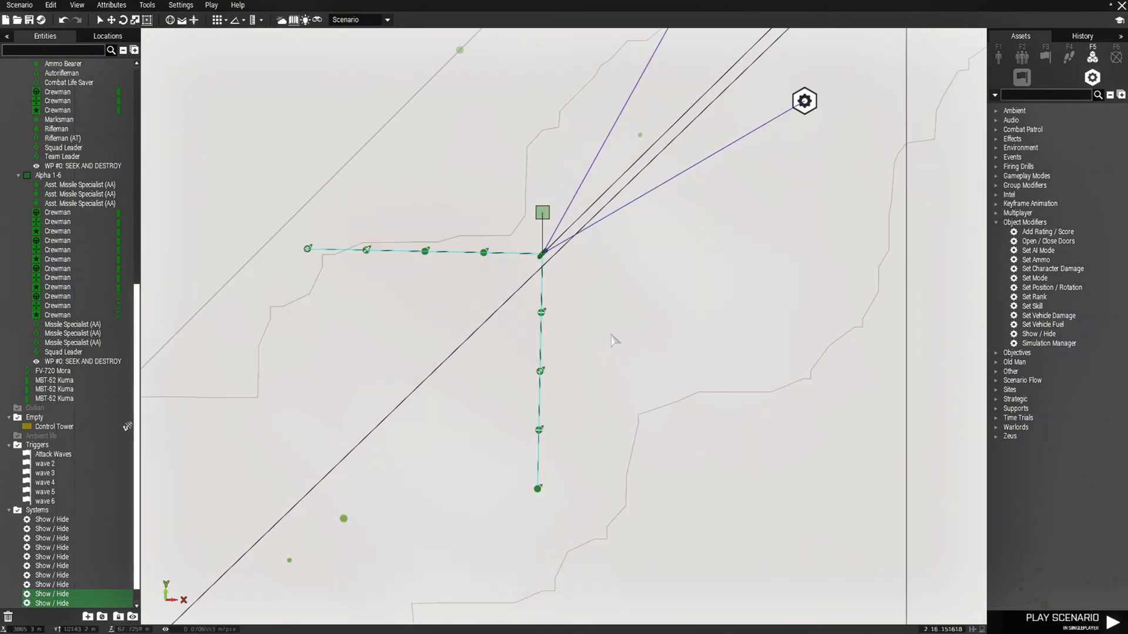
{"action": "scroll", "coordinate": [611, 340], "scroll_direction": "down", "scroll_amount": 5}
{"action": "right_click_drag", "start_coordinate": [495, 439], "coordinate": [638, 272]}
{"action": "scroll", "coordinate": [561, 335], "scroll_direction": "up", "scroll_amount": 4}
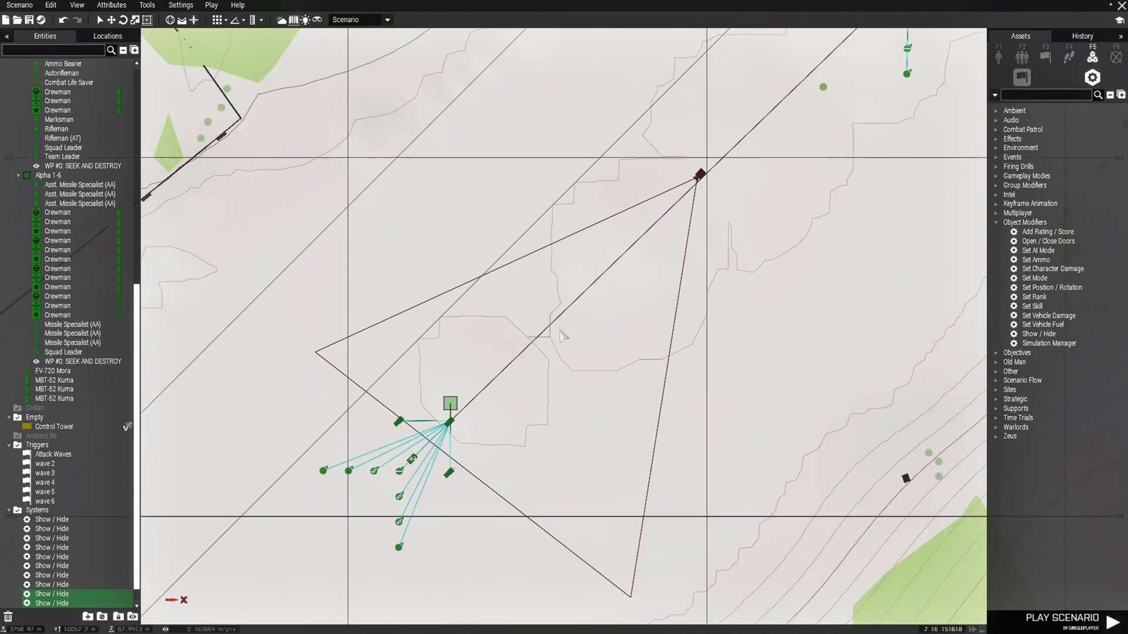
{"action": "right_click_drag", "start_coordinate": [615, 311], "coordinate": [497, 384]}
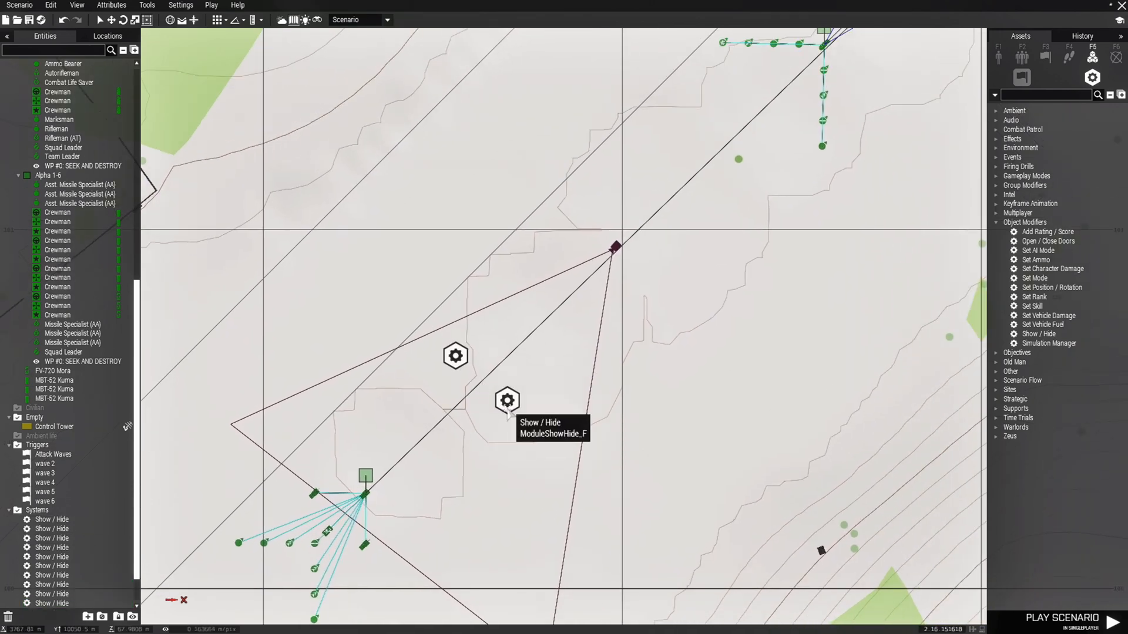
{"action": "right_click", "coordinate": [507, 406]}
{"action": "mouse_move", "coordinate": [546, 414]}
{"action": "left_click", "coordinate": [666, 412]}
{"action": "left_click", "coordinate": [366, 494]}
- Sync the nearest looter group's lower Show / Hide module to the Attack Waves trigger beside the control tower
{"action": "scroll", "coordinate": [367, 495], "scroll_direction": "down", "scroll_amount": 5}
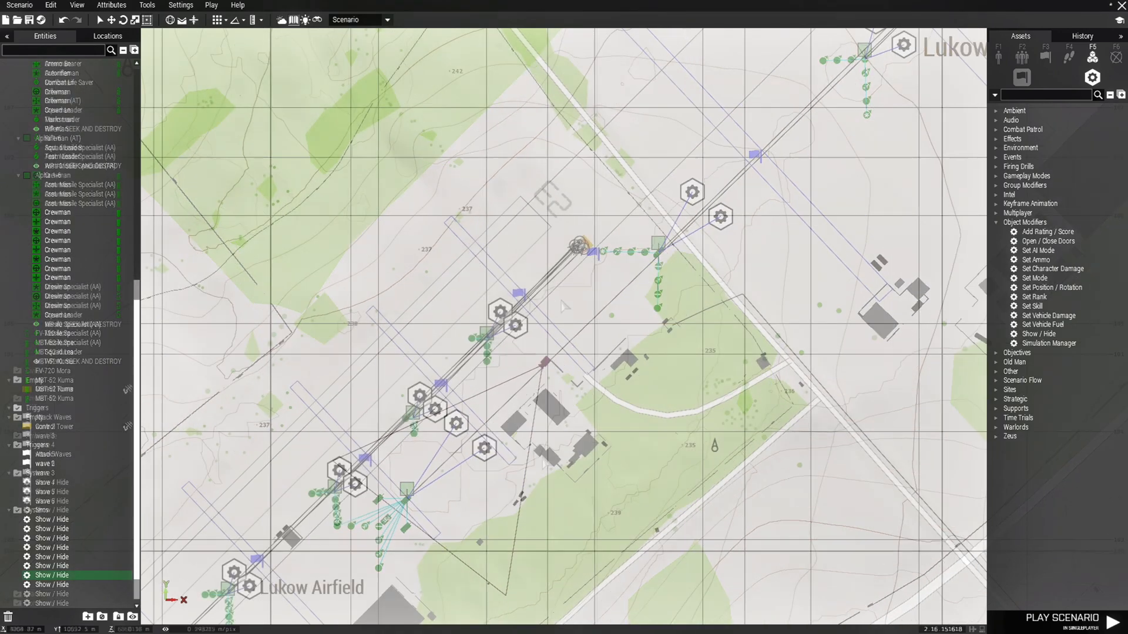
{"action": "scroll", "coordinate": [545, 303], "scroll_direction": "up", "scroll_amount": 5}
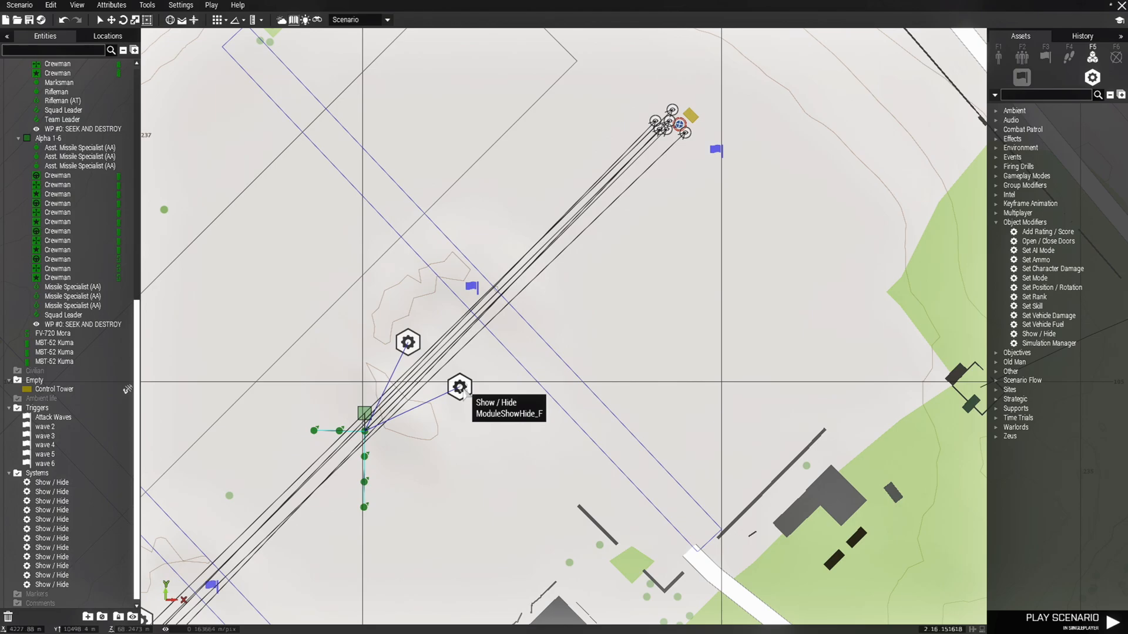
{"action": "double_click", "coordinate": [462, 390]}
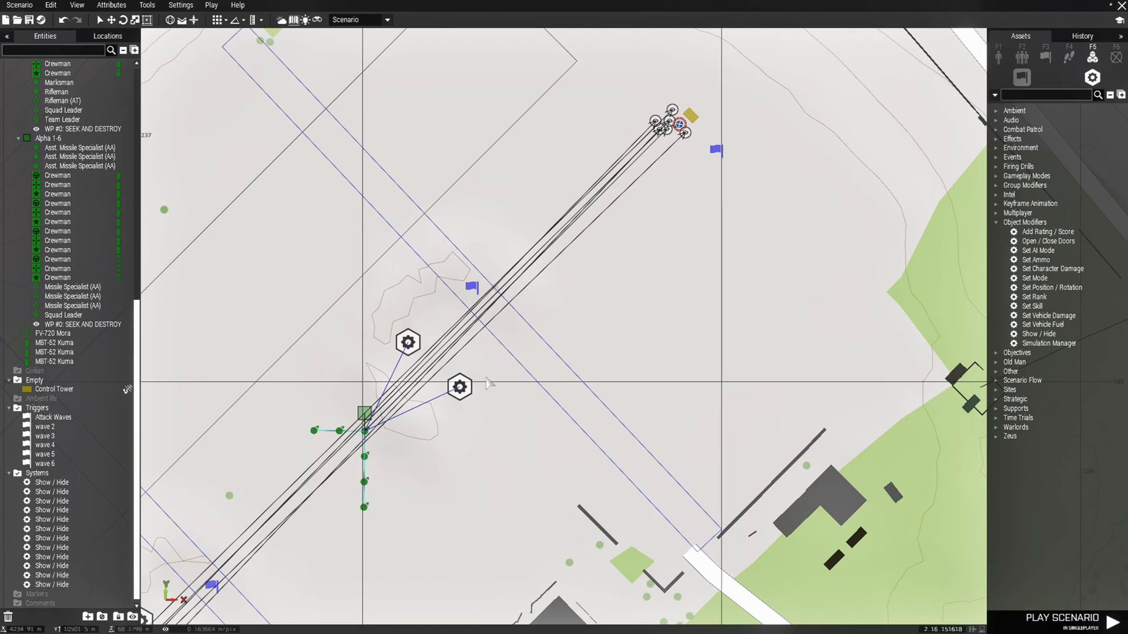
{"action": "right_click", "coordinate": [463, 388]}
{"action": "mouse_move", "coordinate": [471, 396]}
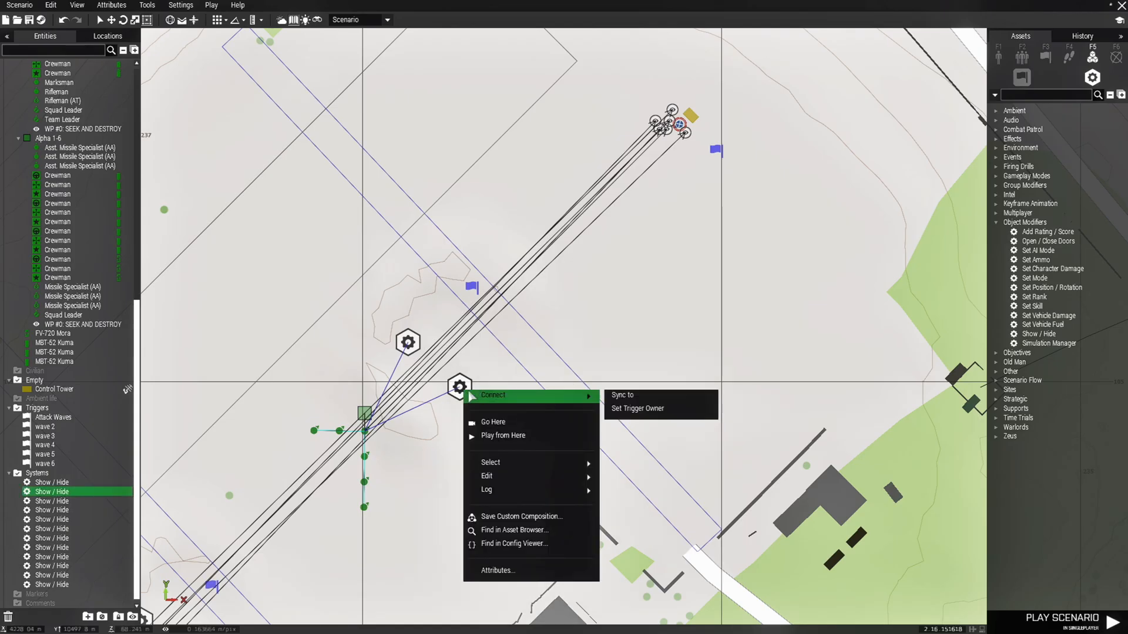
{"action": "left_click", "coordinate": [623, 395]}
{"action": "left_click", "coordinate": [716, 151]}
- Sync the wave 2 trigger to the lower Show / Hide module of the second attack group
{"action": "right_click_drag", "start_coordinate": [614, 306], "coordinate": [701, 274]}
{"action": "scroll", "coordinate": [651, 273], "scroll_direction": "down", "scroll_amount": 2}
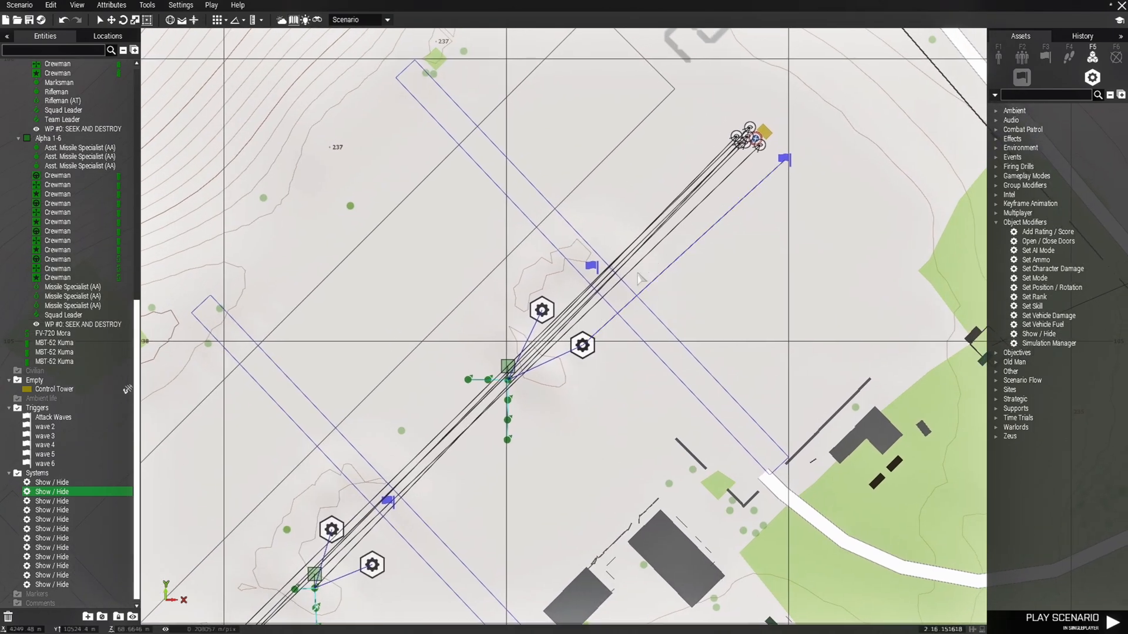
{"action": "left_click", "coordinate": [592, 267]}
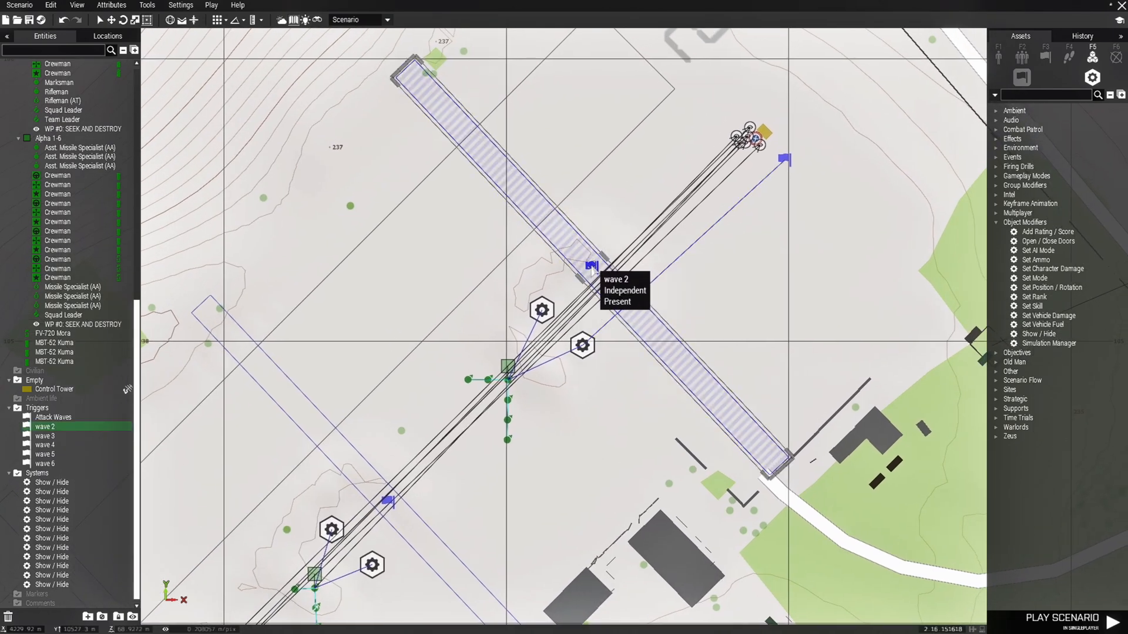
{"action": "right_click", "coordinate": [592, 267]}
{"action": "mouse_move", "coordinate": [696, 271]}
{"action": "left_click", "coordinate": [746, 282]}
{"action": "right_click_drag", "start_coordinate": [530, 467], "coordinate": [634, 299]}
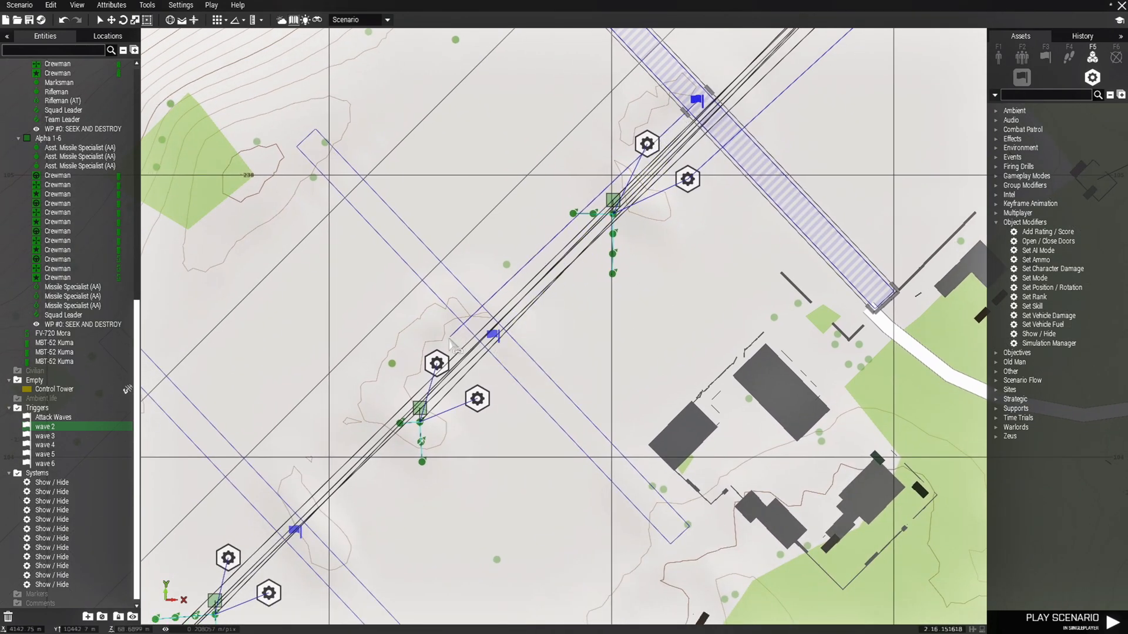
{"action": "left_click", "coordinate": [481, 402]}
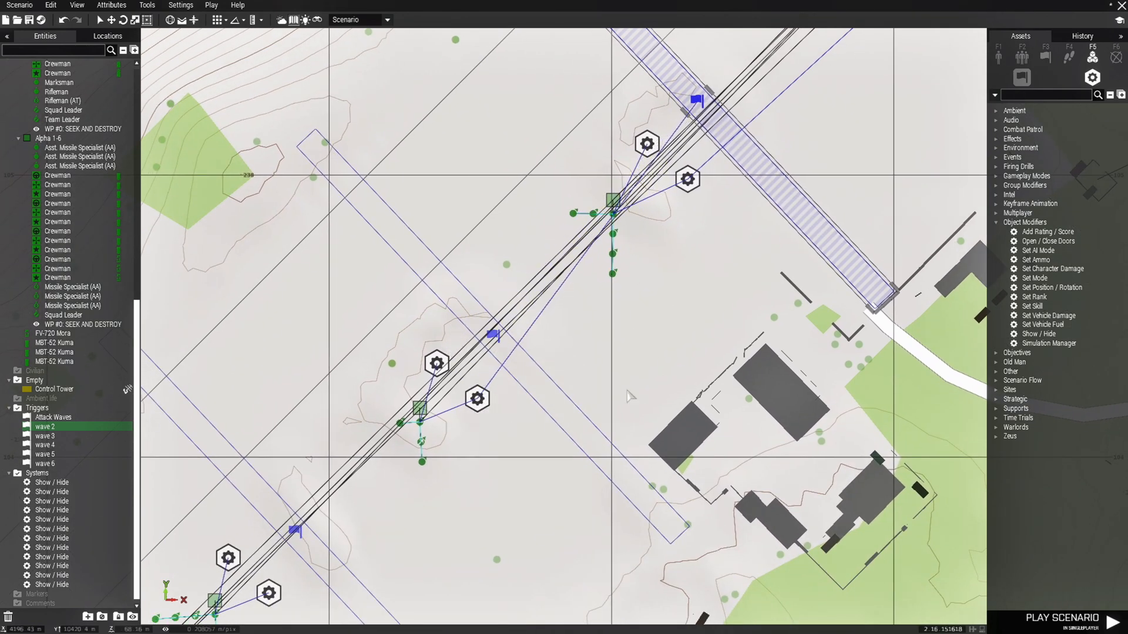
- Sync the wave 3 trigger to the lower Show / Hide module of the third attack group
{"action": "right_click_drag", "start_coordinate": [589, 400], "coordinate": [662, 345]}
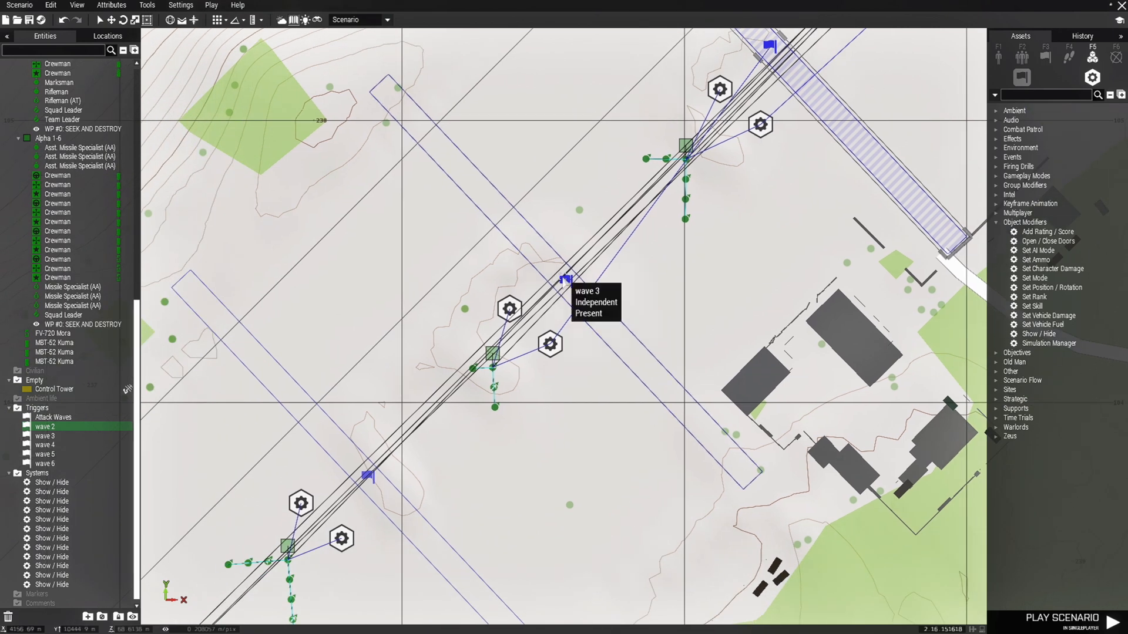
{"action": "right_click", "coordinate": [565, 282]}
{"action": "mouse_move", "coordinate": [567, 285]}
{"action": "left_click", "coordinate": [723, 288]}
{"action": "right_click_drag", "start_coordinate": [488, 470], "coordinate": [632, 321]}
{"action": "left_click", "coordinate": [486, 390]}
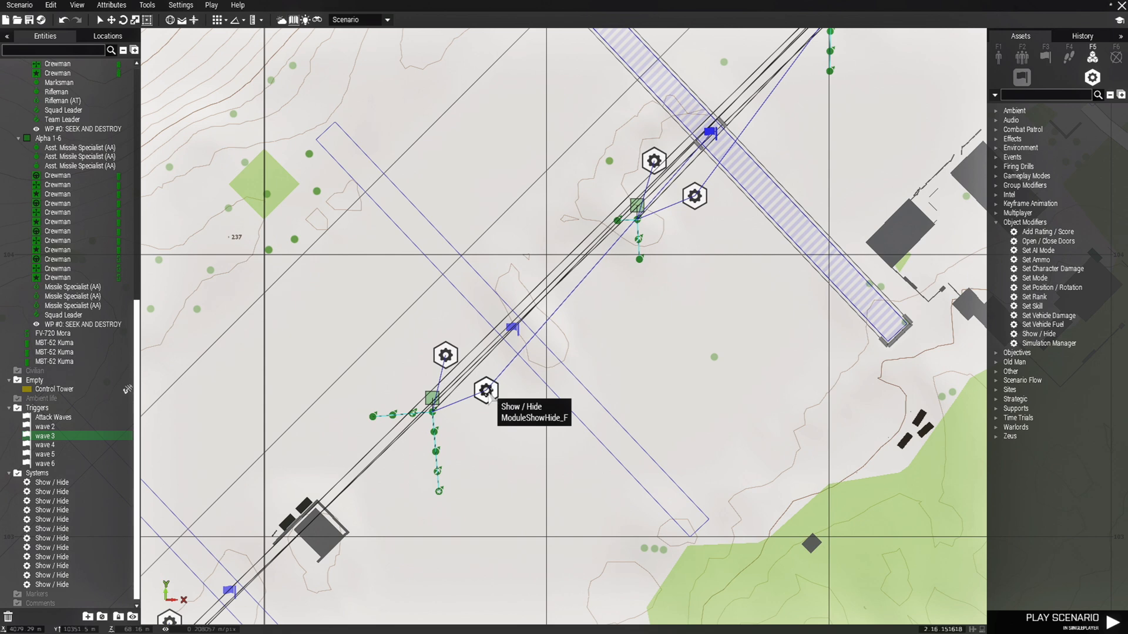
- Sync the wave 4 trigger to the lower Show / Hide module of the fourth attack group
{"action": "right_click", "coordinate": [516, 325]}
{"action": "mouse_move", "coordinate": [524, 331]}
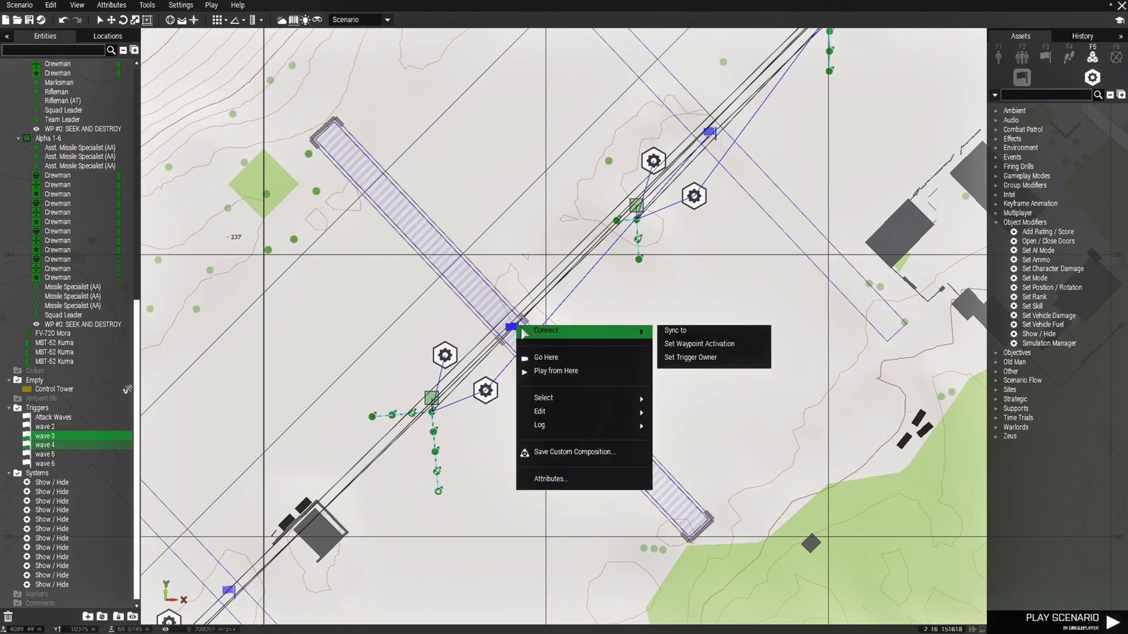
{"action": "left_click", "coordinate": [675, 332]}
{"action": "right_click_drag", "start_coordinate": [498, 483], "coordinate": [723, 314]}
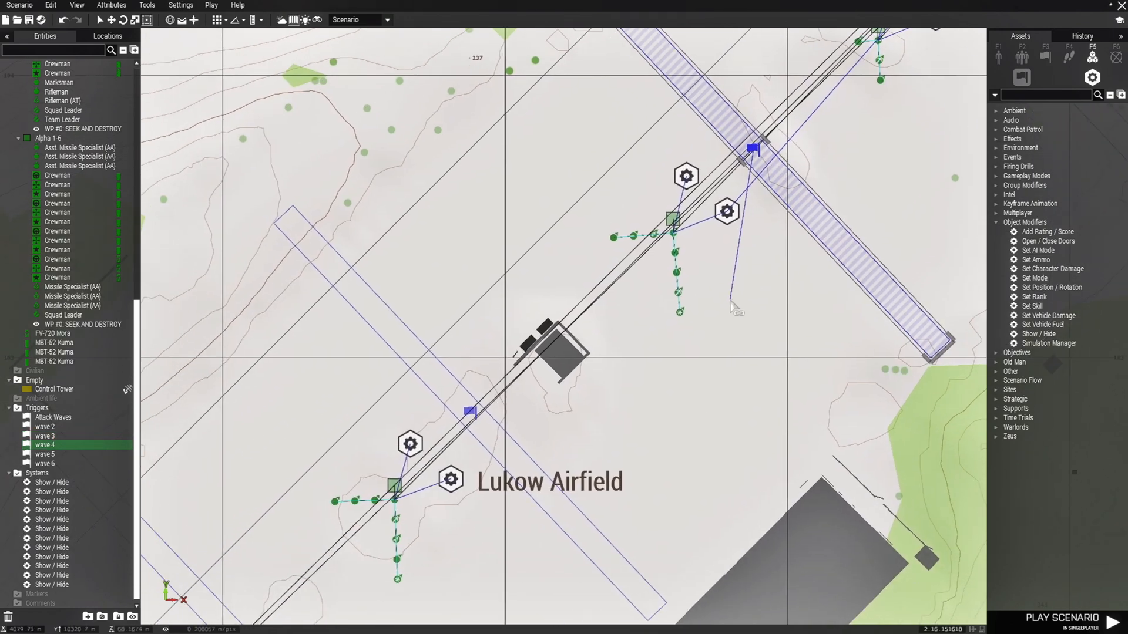
{"action": "left_click", "coordinate": [451, 478]}
- Sync the wave 5 trigger to the lower Show / Hide module of the fifth attack group
{"action": "right_click_drag", "start_coordinate": [509, 412], "coordinate": [611, 254]}
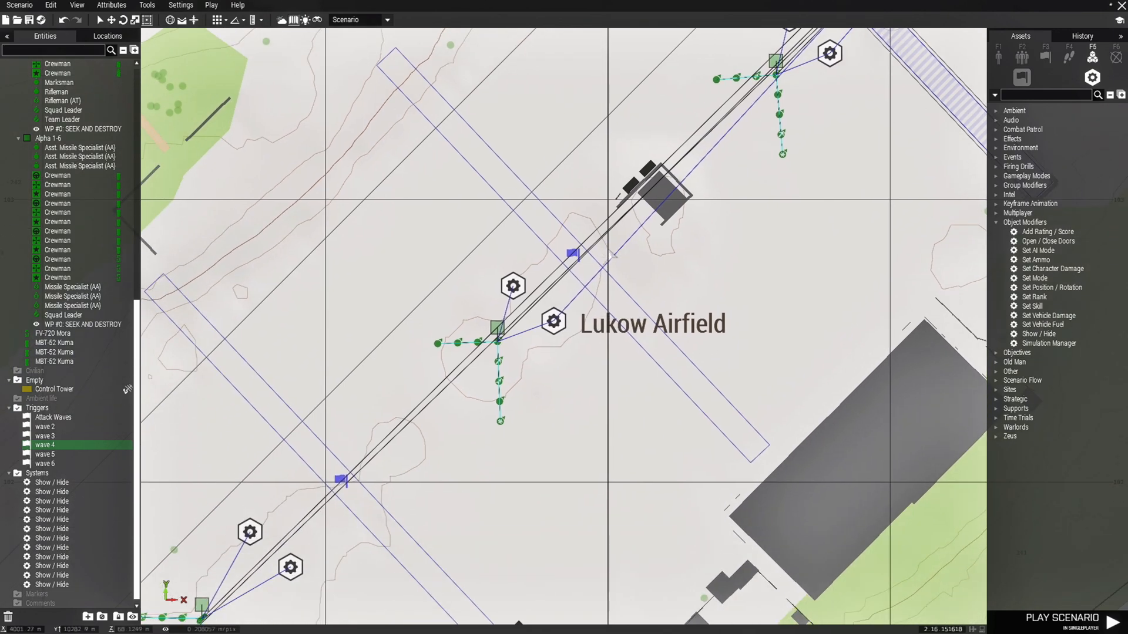
{"action": "right_click", "coordinate": [573, 254]}
{"action": "mouse_move", "coordinate": [675, 259]}
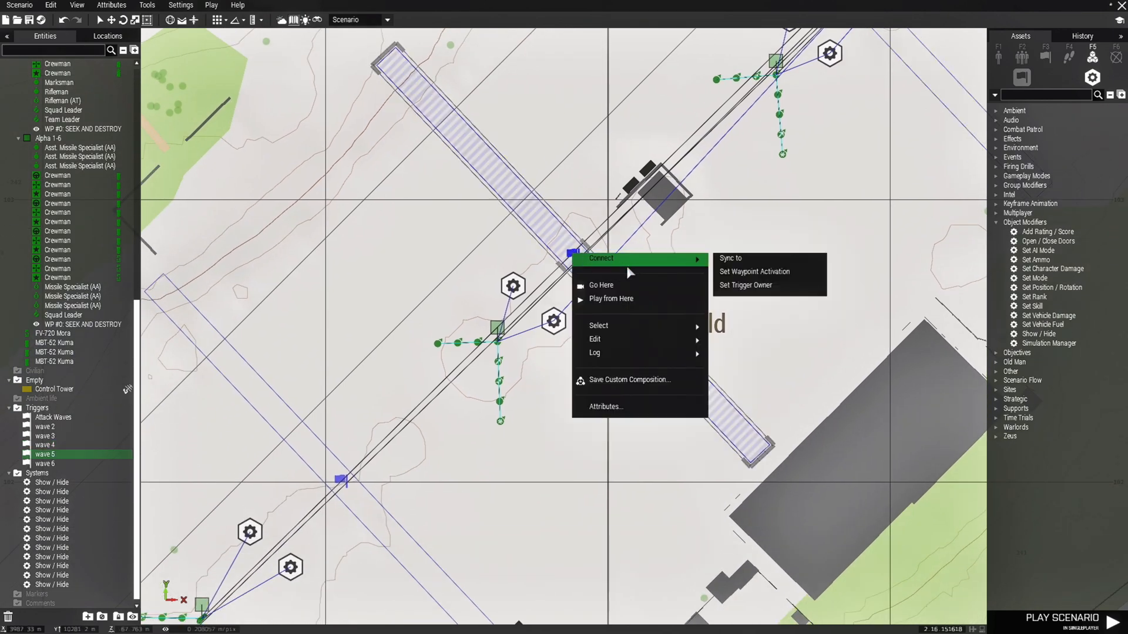
{"action": "left_click", "coordinate": [731, 265]}
{"action": "right_click_drag", "start_coordinate": [312, 569], "coordinate": [649, 210]}
{"action": "left_click", "coordinate": [421, 422]}
- Sync the wave 6 trigger to the lower Show / Hide module of the last attack group with the MBT-52 Kuma tanks
{"action": "right_click", "coordinate": [660, 151]}
{"action": "mouse_move", "coordinate": [689, 158]}
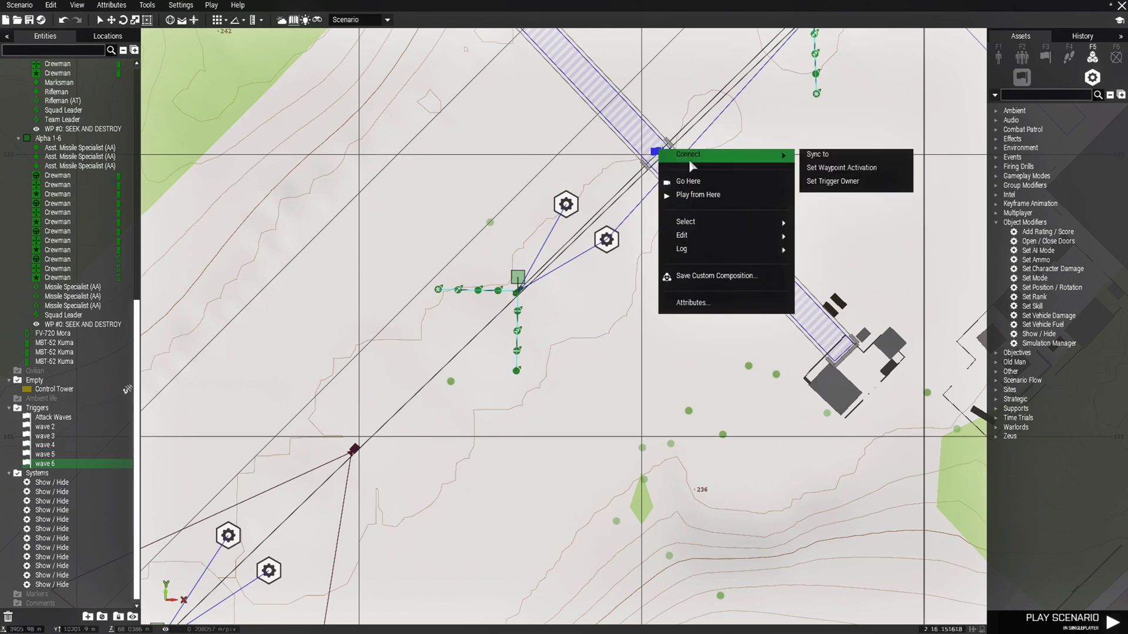
{"action": "left_click", "coordinate": [818, 155]}
{"action": "right_click_drag", "start_coordinate": [490, 457], "coordinate": [654, 254]}
{"action": "left_click", "coordinate": [433, 367]}
{"action": "right_click_drag", "start_coordinate": [433, 368], "coordinate": [405, 411]}
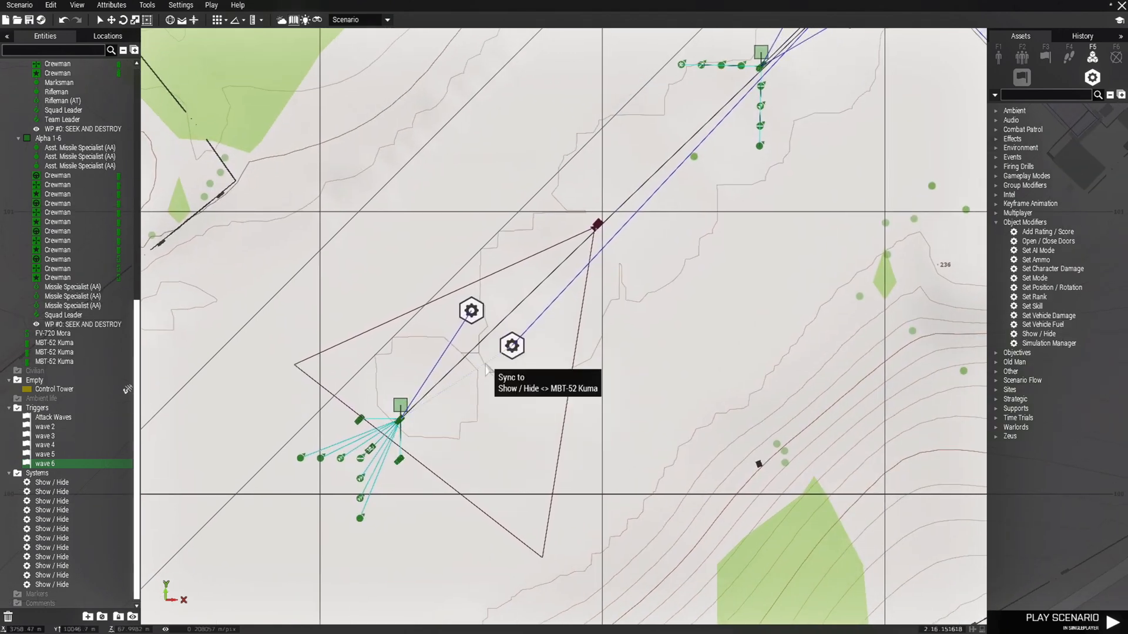
{"action": "right_click_drag", "start_coordinate": [615, 341], "coordinate": [539, 412]}
{"action": "scroll", "coordinate": [470, 425], "scroll_direction": "down", "scroll_amount": 3}
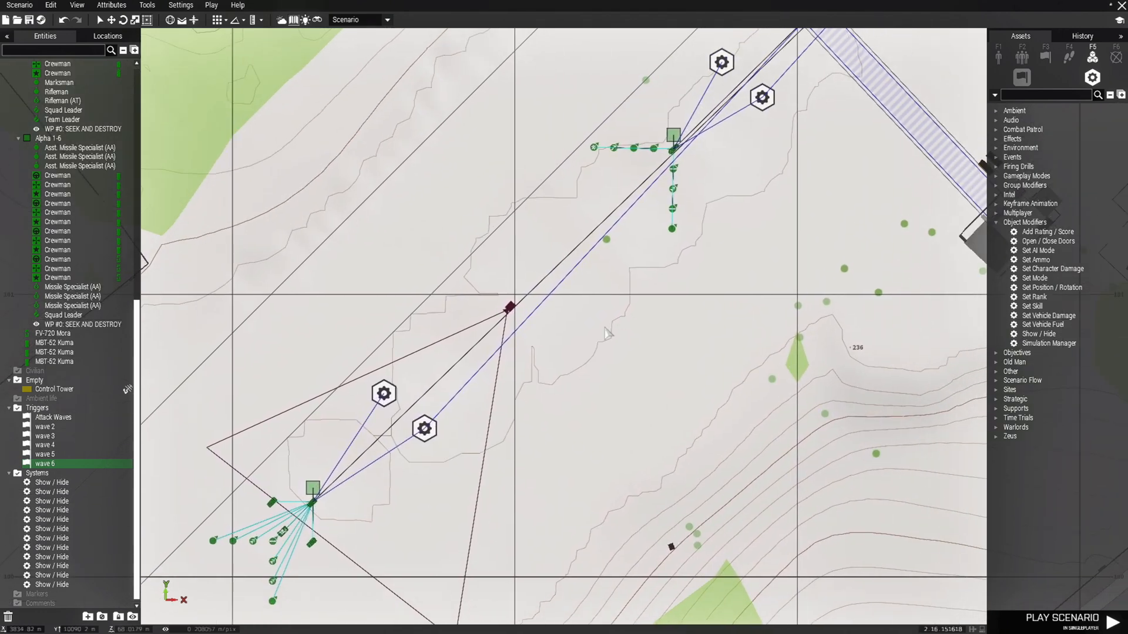
- Place a standard military Flag marker on the attack route just beside the wave 2 trigger
{"action": "left_click", "coordinate": [1115, 57]}
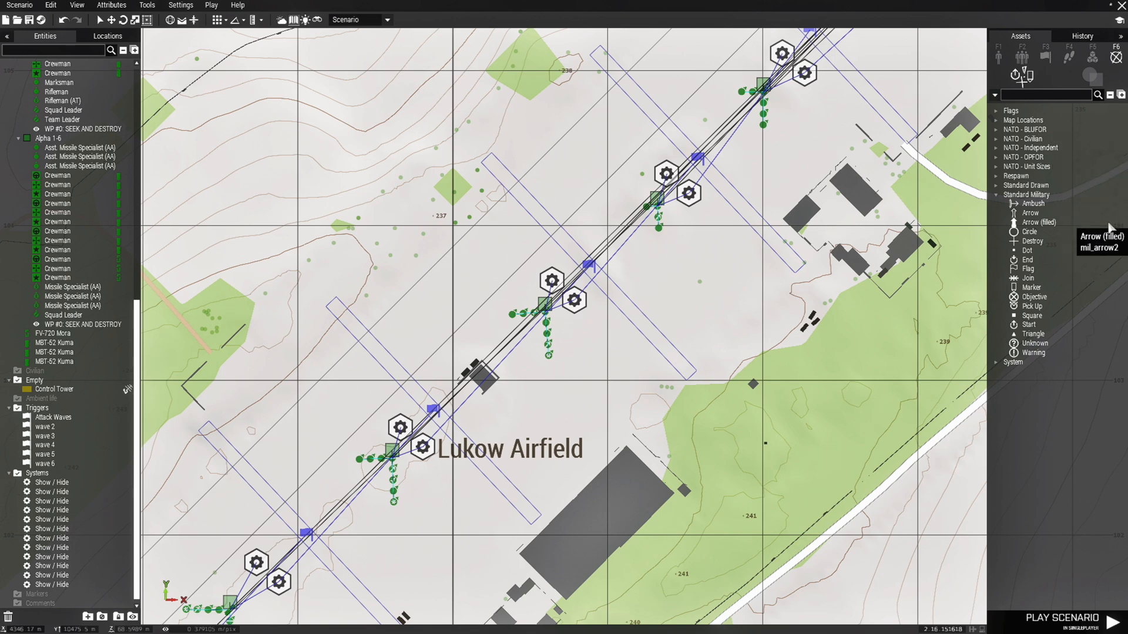
{"action": "left_click", "coordinate": [1028, 269]}
{"action": "right_click_drag", "start_coordinate": [759, 284], "coordinate": [652, 398]}
{"action": "scroll", "coordinate": [612, 249], "scroll_direction": "up", "scroll_amount": 5}
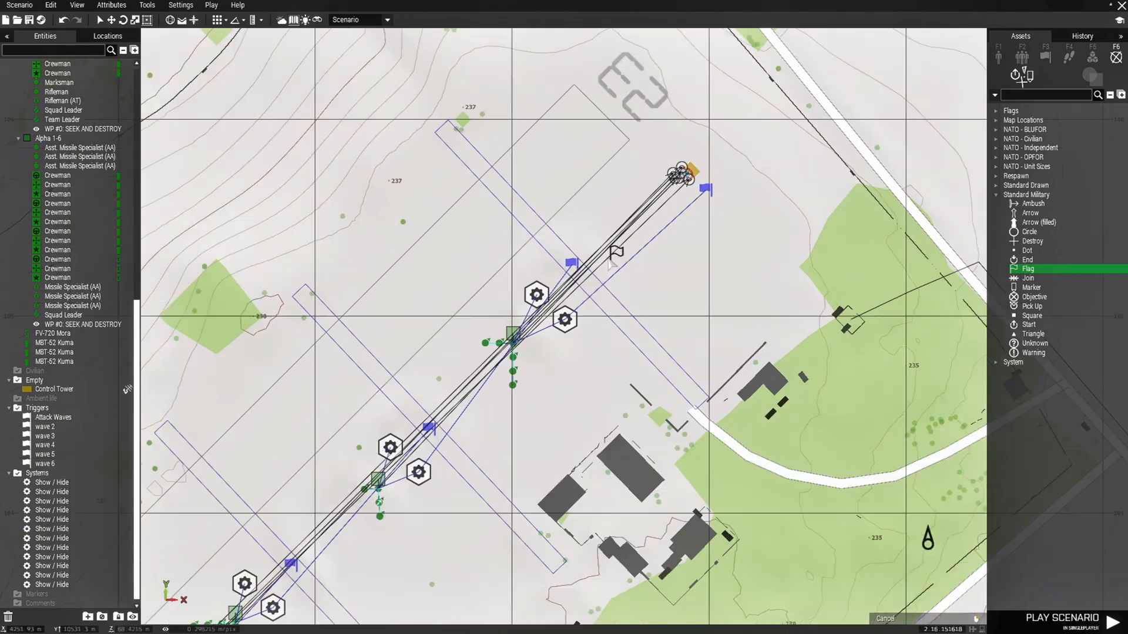
{"action": "right_click_drag", "start_coordinate": [578, 281], "coordinate": [576, 344]}
{"action": "scroll", "coordinate": [564, 326], "scroll_direction": "up", "scroll_amount": 2}
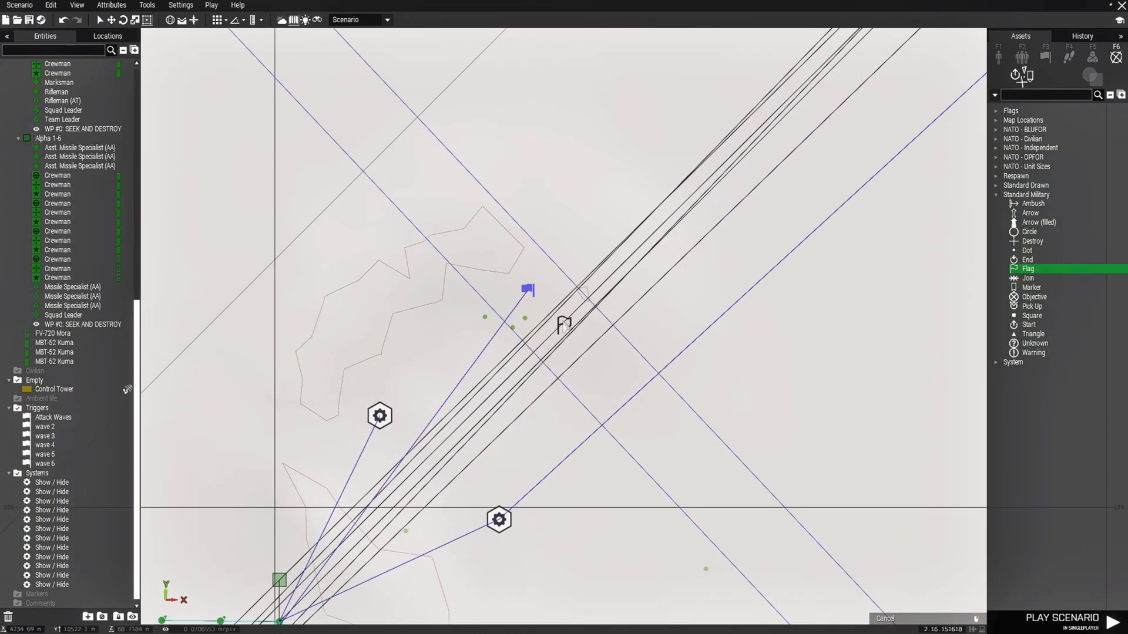
{"action": "left_click", "coordinate": [564, 329]}
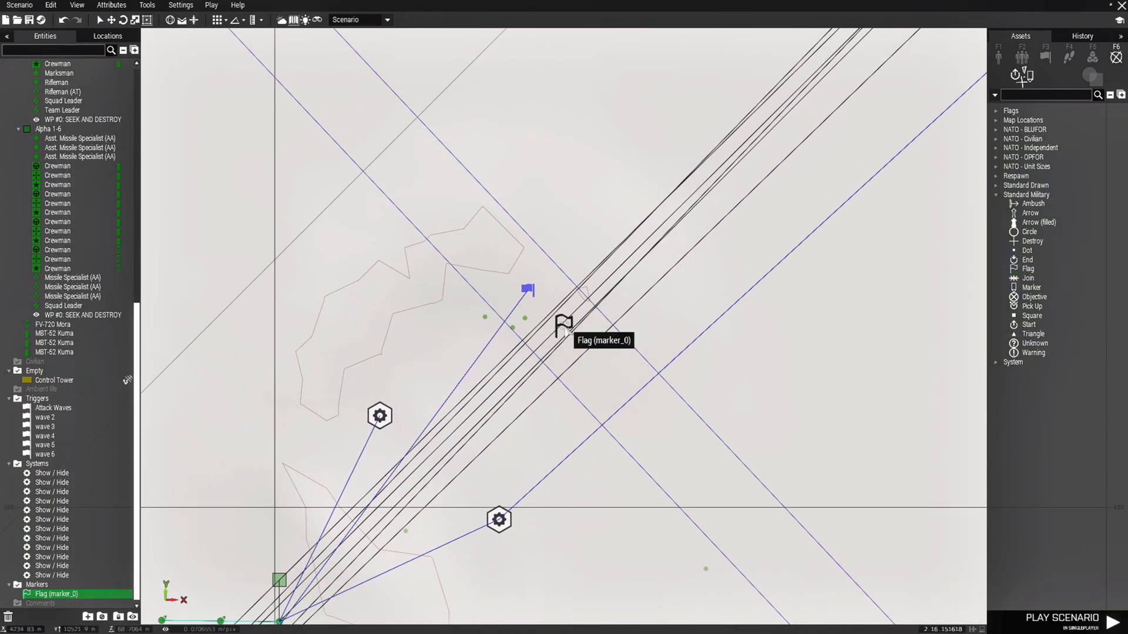
- Set the color of the flag marker beside the wave 2 trigger to Red
{"action": "double_click", "coordinate": [565, 326]}
{"action": "left_click", "coordinate": [562, 273]}
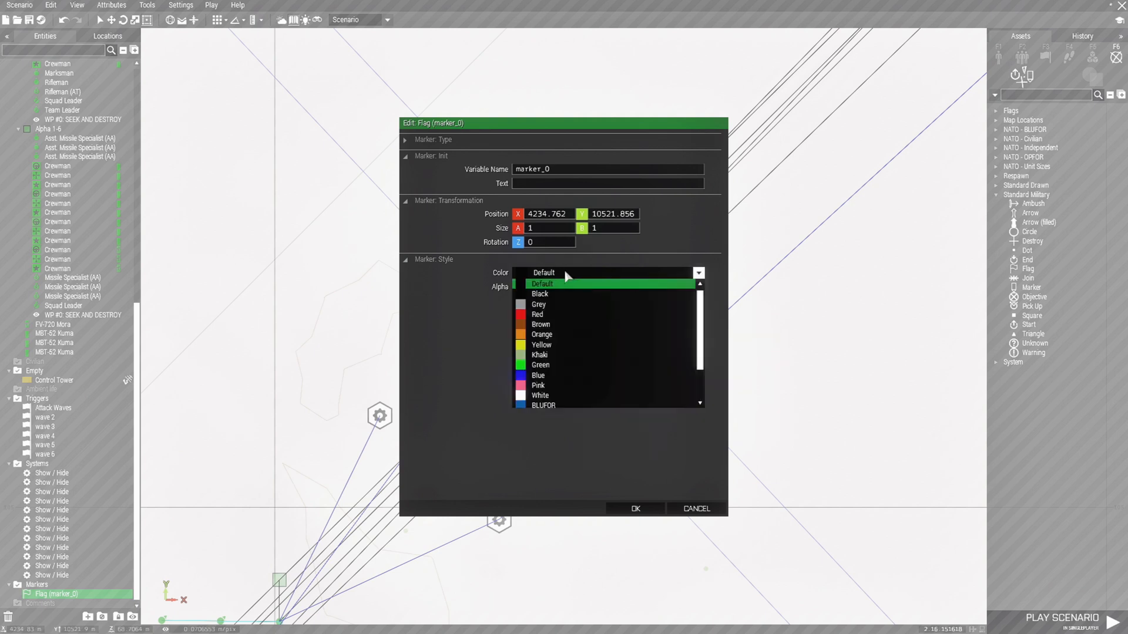
{"action": "left_click", "coordinate": [569, 316]}
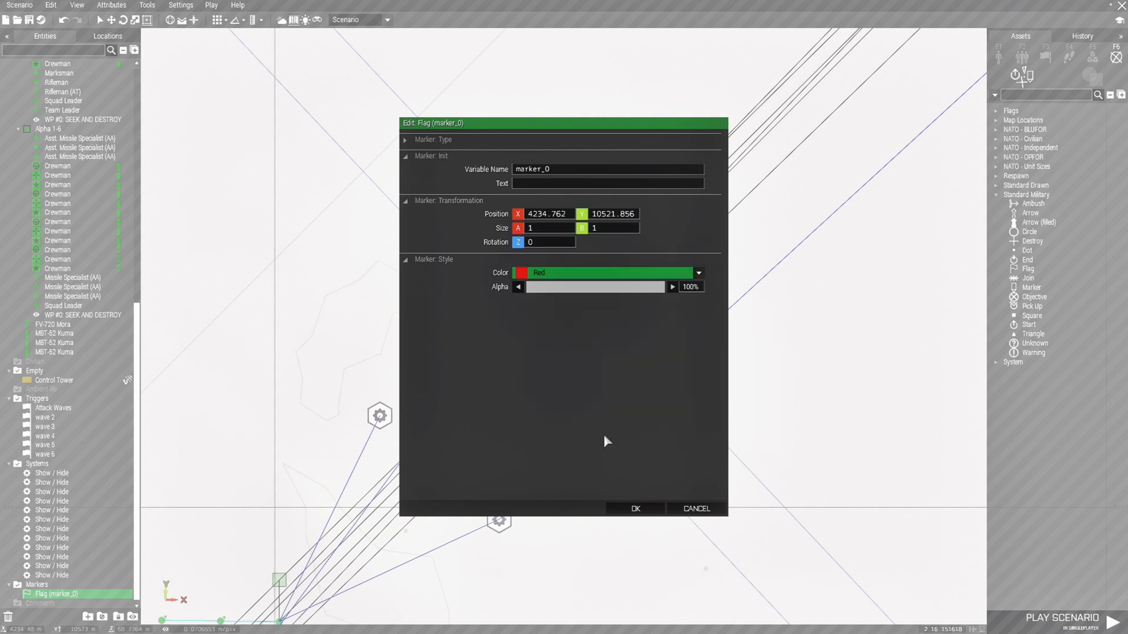
{"action": "left_click", "coordinate": [636, 508]}
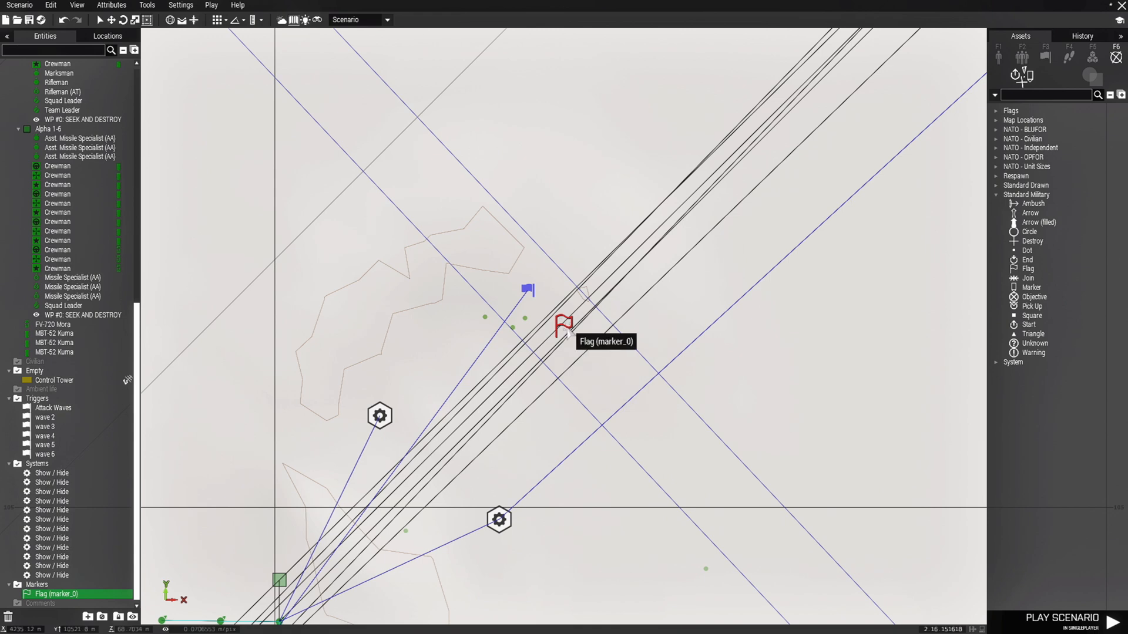
- Place a copy of the red flag marker beside the wave 3 trigger
{"action": "scroll", "coordinate": [562, 324], "scroll_direction": "down", "scroll_amount": 3}
{"action": "right_click_drag", "start_coordinate": [582, 424], "coordinate": [691, 238]}
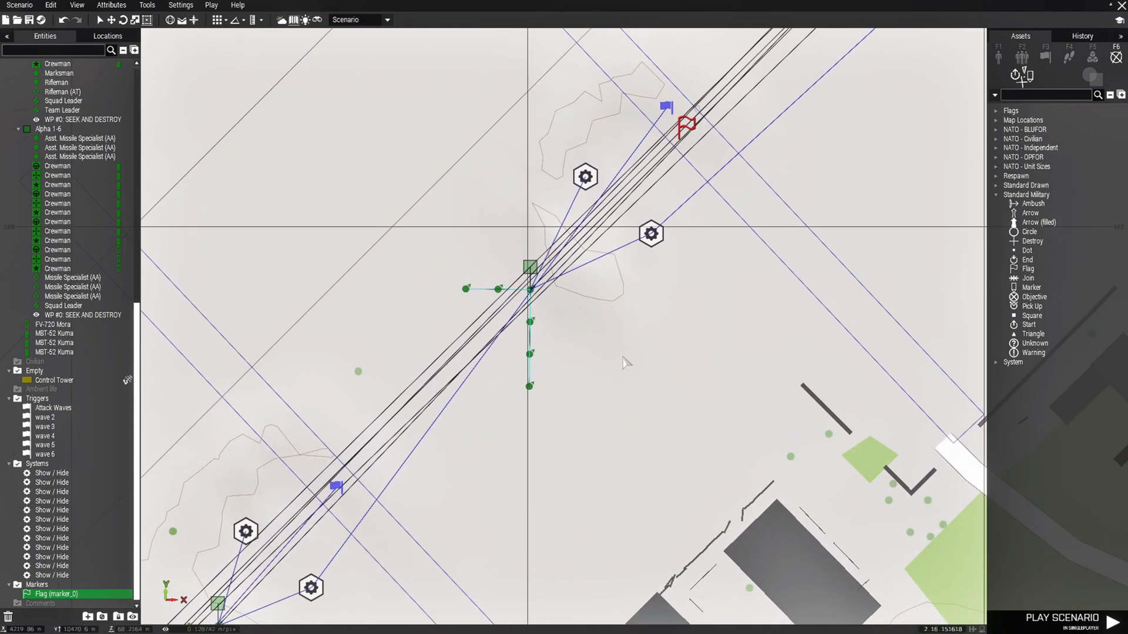
{"action": "right_click_drag", "start_coordinate": [611, 373], "coordinate": [728, 260]}
{"action": "scroll", "coordinate": [506, 354], "scroll_direction": "up", "scroll_amount": 3}
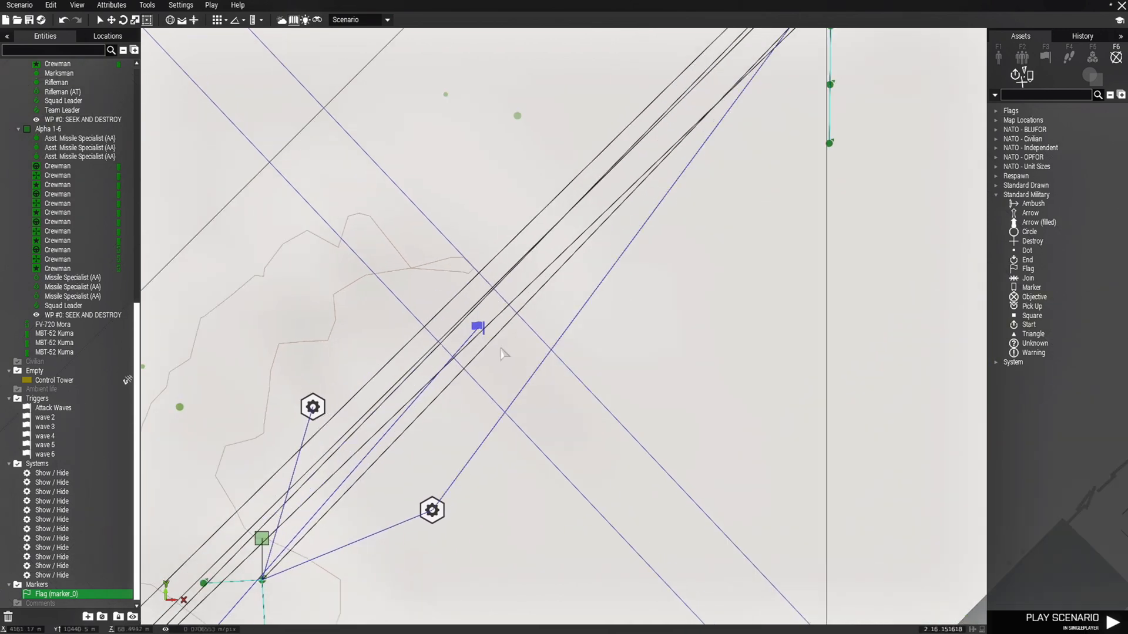
{"action": "left_click", "coordinate": [496, 356]}
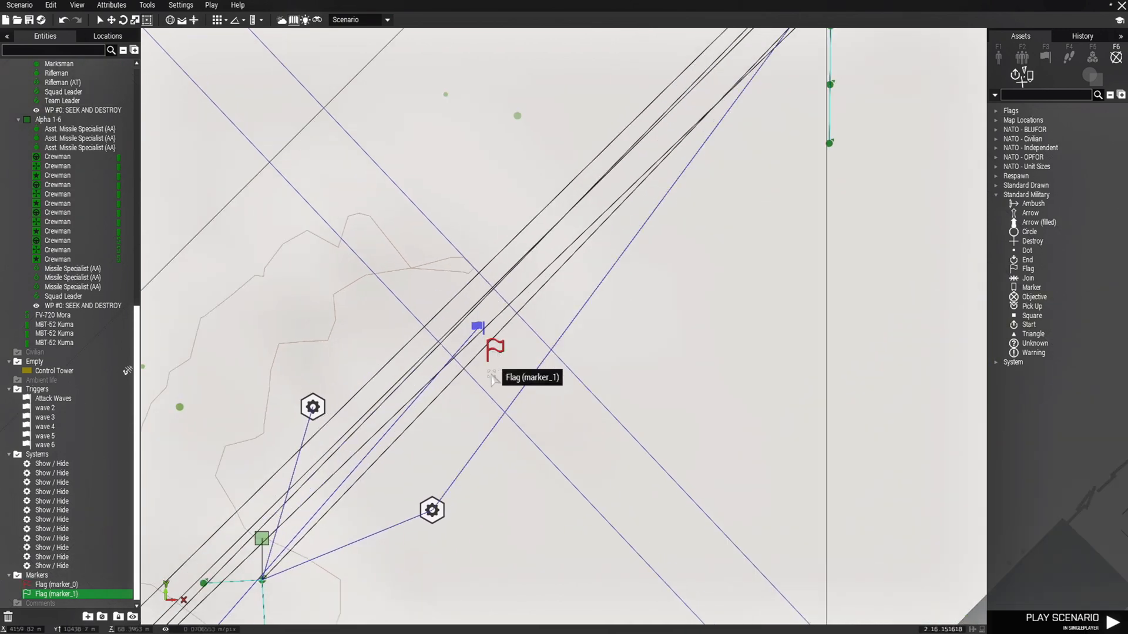
- Place another copy of the red flag marker beside the wave 4 trigger
{"action": "right_click_drag", "start_coordinate": [496, 357], "coordinate": [690, 53]}
{"action": "scroll", "coordinate": [673, 181], "scroll_direction": "down", "scroll_amount": 3}
{"action": "right_click_drag", "start_coordinate": [479, 409], "coordinate": [570, 327]}
{"action": "scroll", "coordinate": [570, 326], "scroll_direction": "up", "scroll_amount": 2}
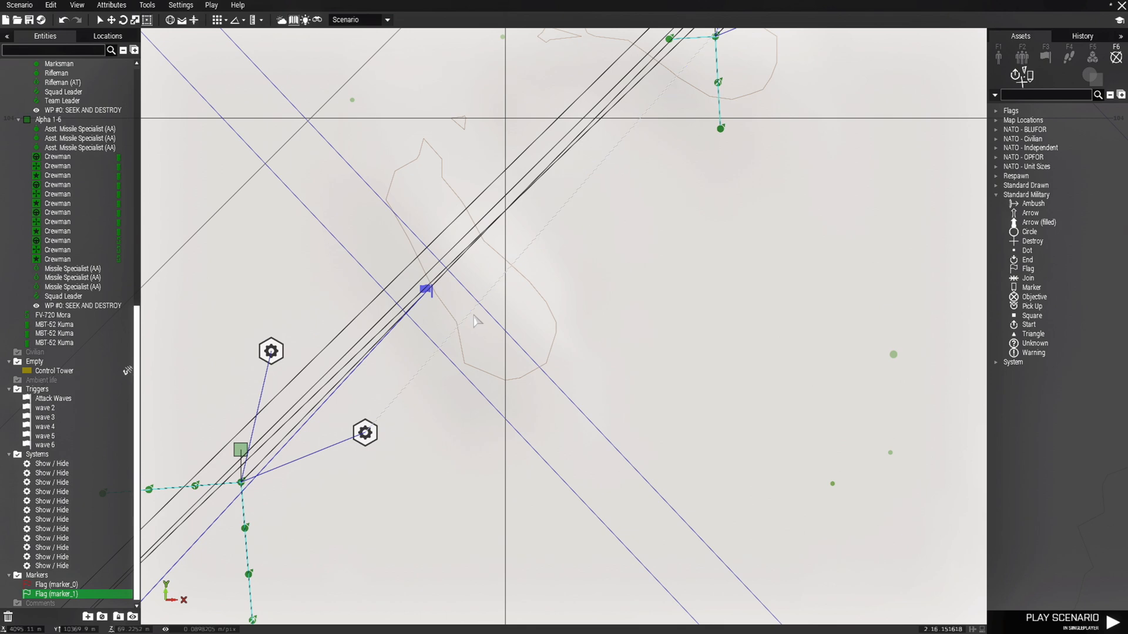
{"action": "left_click", "coordinate": [445, 315]}
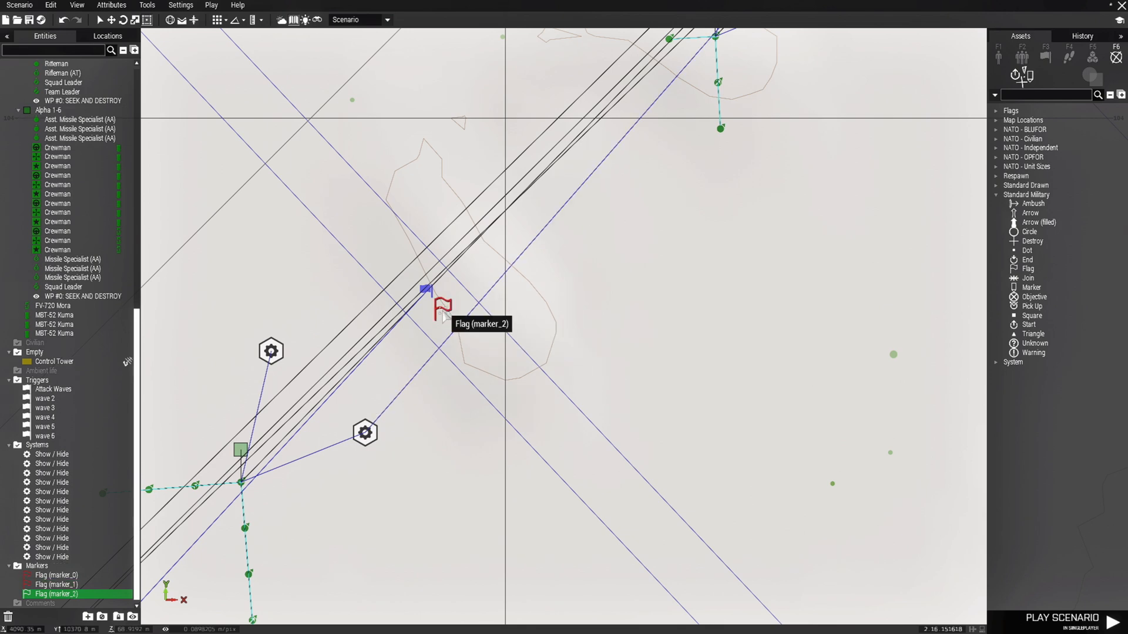
- Place copies of the red flag marker beside the wave 5 and wave 6 triggers
{"action": "right_click_drag", "start_coordinate": [445, 315], "coordinate": [711, 59]}
{"action": "scroll", "coordinate": [711, 59], "scroll_direction": "down", "scroll_amount": 2}
{"action": "right_click_drag", "start_coordinate": [557, 359], "coordinate": [797, 139]}
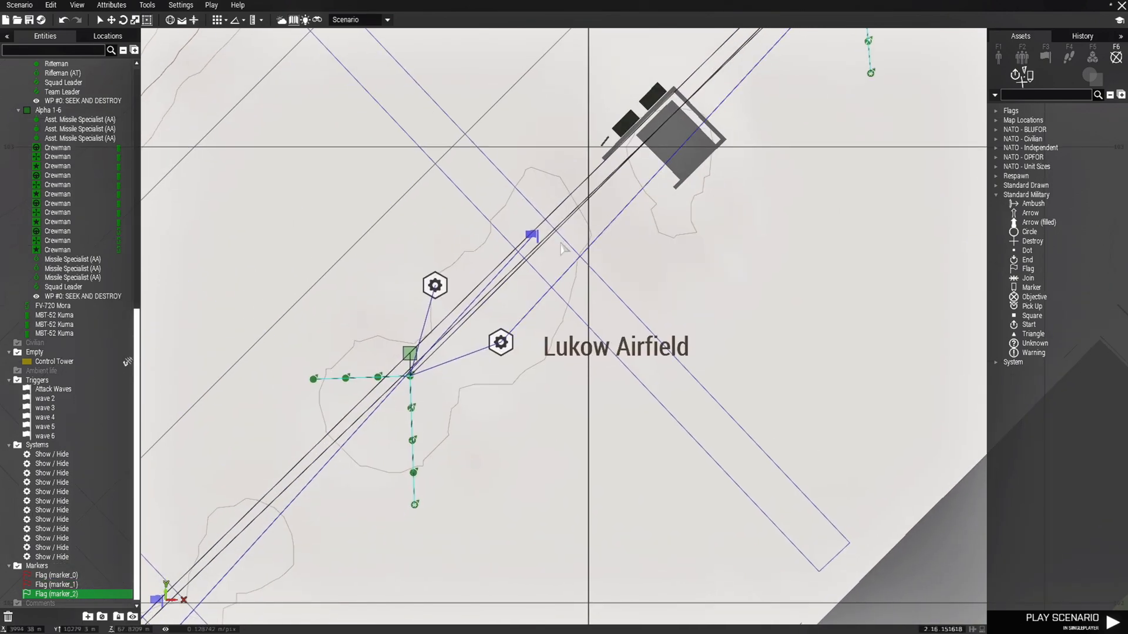
{"action": "left_click", "coordinate": [548, 258]}
{"action": "right_click_drag", "start_coordinate": [548, 258], "coordinate": [617, 252]}
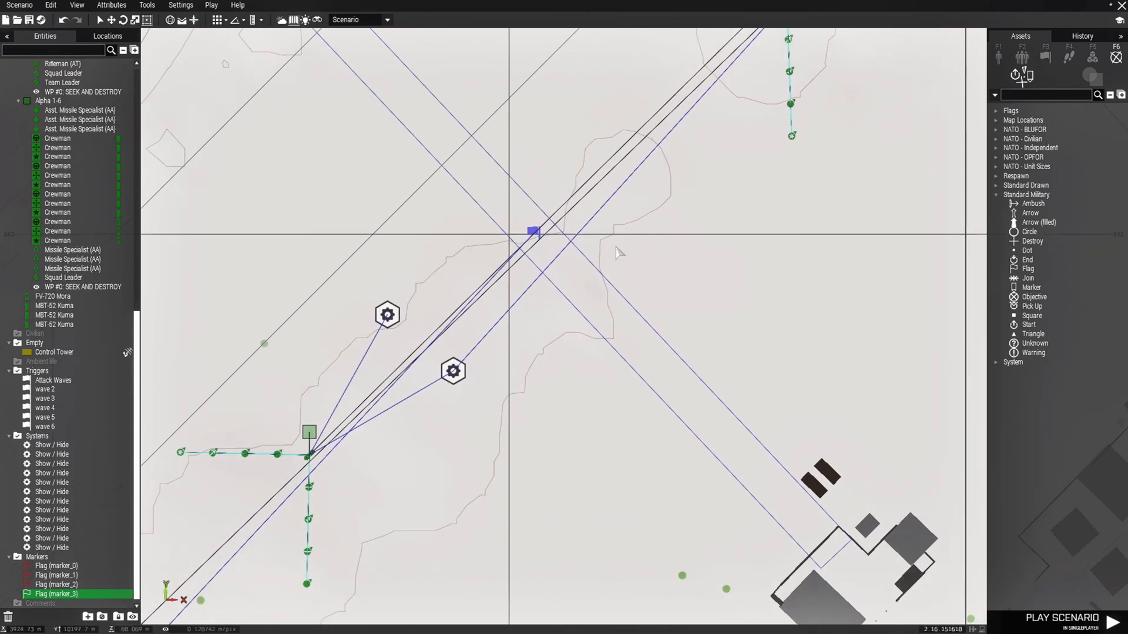
{"action": "left_click", "coordinate": [550, 253]}
- Review the sync chain at the last attack group, then from the Attack Waves trigger through its Show / Hide module to the looter group
{"action": "right_click_drag", "start_coordinate": [400, 517], "coordinate": [645, 244]}
{"action": "right_click_drag", "start_coordinate": [526, 374], "coordinate": [706, 247]}
{"action": "scroll", "coordinate": [706, 247], "scroll_direction": "down", "scroll_amount": 2}
{"action": "scroll", "coordinate": [708, 251], "scroll_direction": "down", "scroll_amount": 1}
{"action": "right_click_drag", "start_coordinate": [506, 405], "coordinate": [440, 465]}
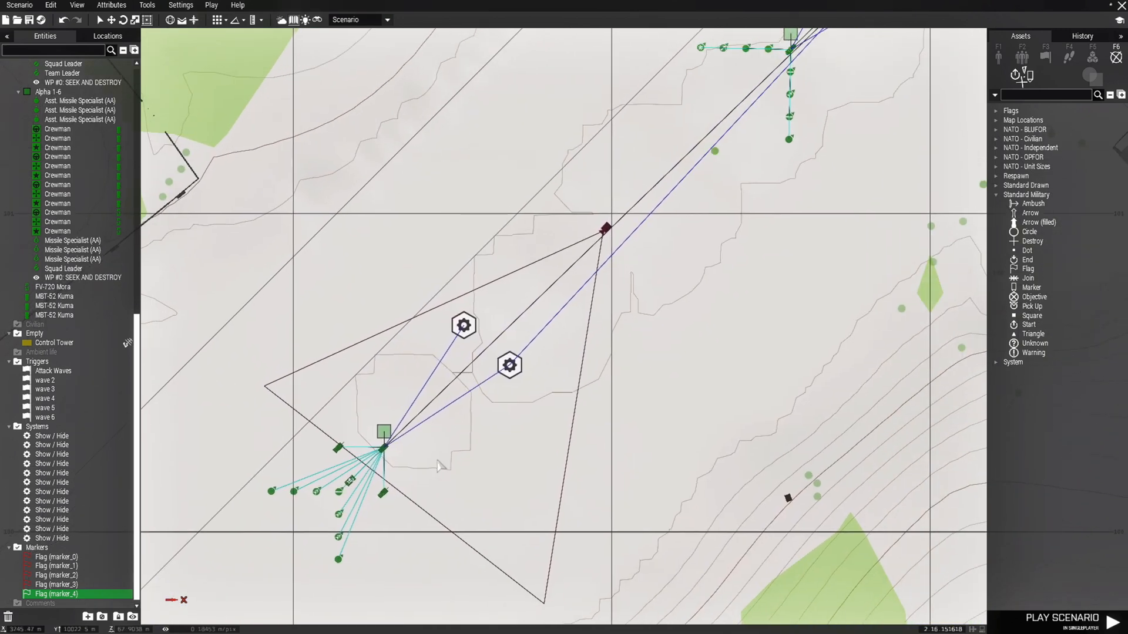
{"action": "right_click_drag", "start_coordinate": [708, 341], "coordinate": [432, 540]}
{"action": "scroll", "coordinate": [742, 321], "scroll_direction": "down", "scroll_amount": 3}
{"action": "right_click_drag", "start_coordinate": [743, 312], "coordinate": [385, 611]}
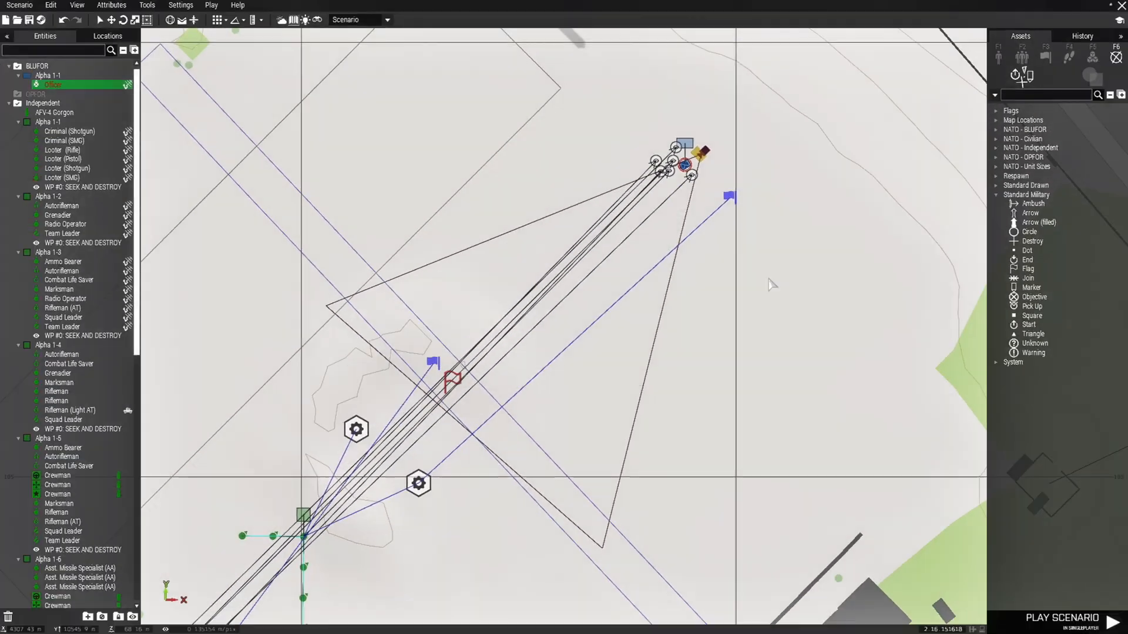
{"action": "left_click", "coordinate": [771, 284]}
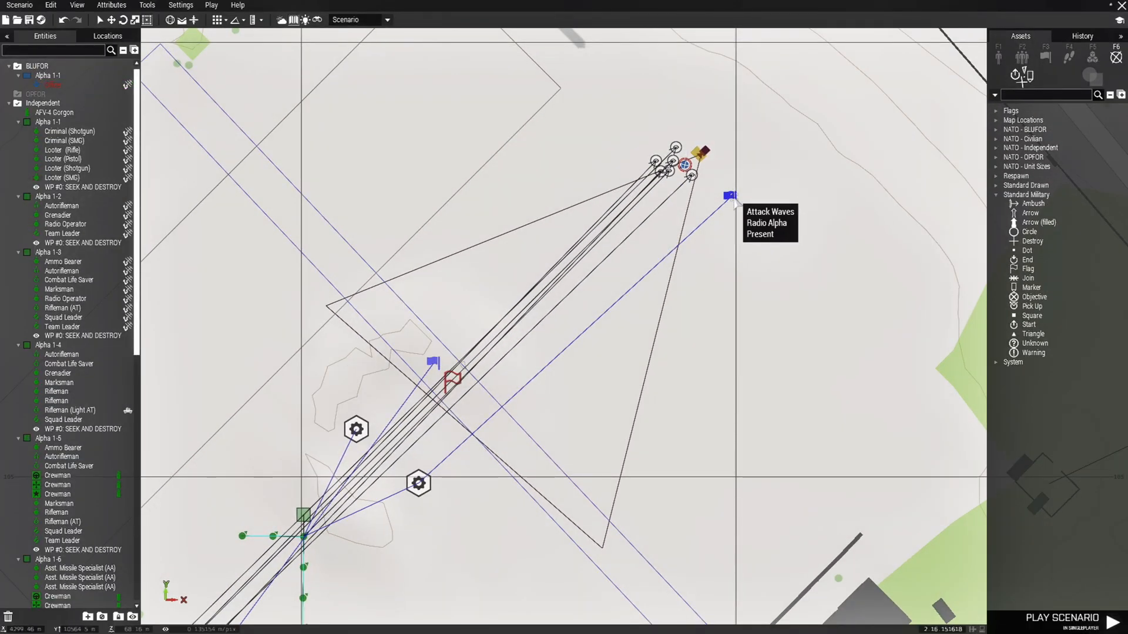
{"action": "right_click_drag", "start_coordinate": [637, 328], "coordinate": [753, 214]}
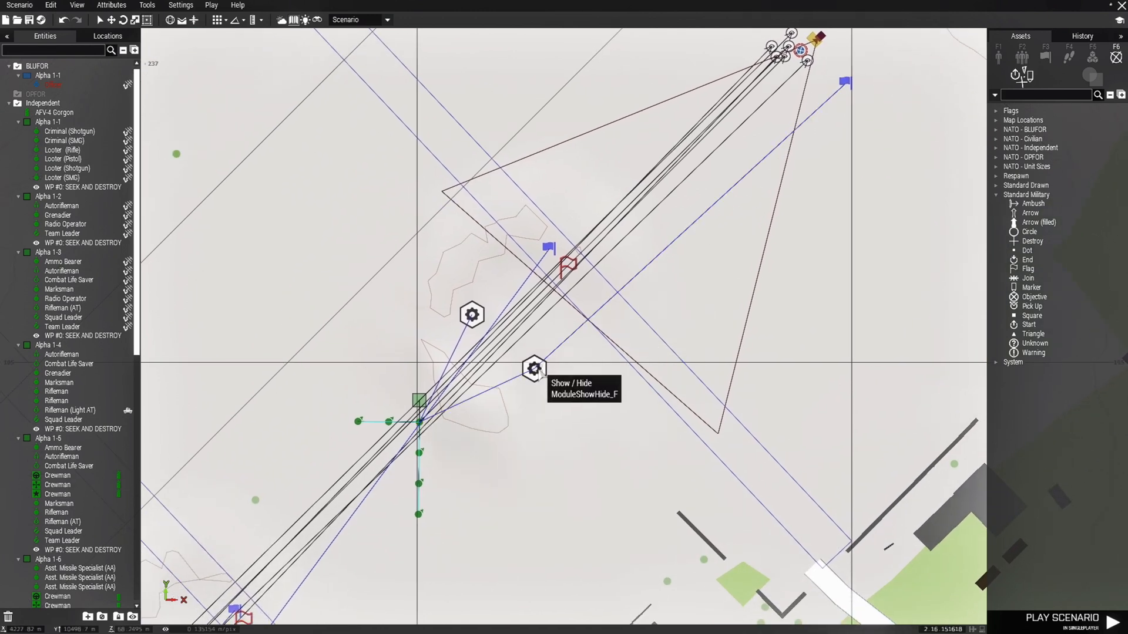
{"action": "left_click", "coordinate": [420, 424]}
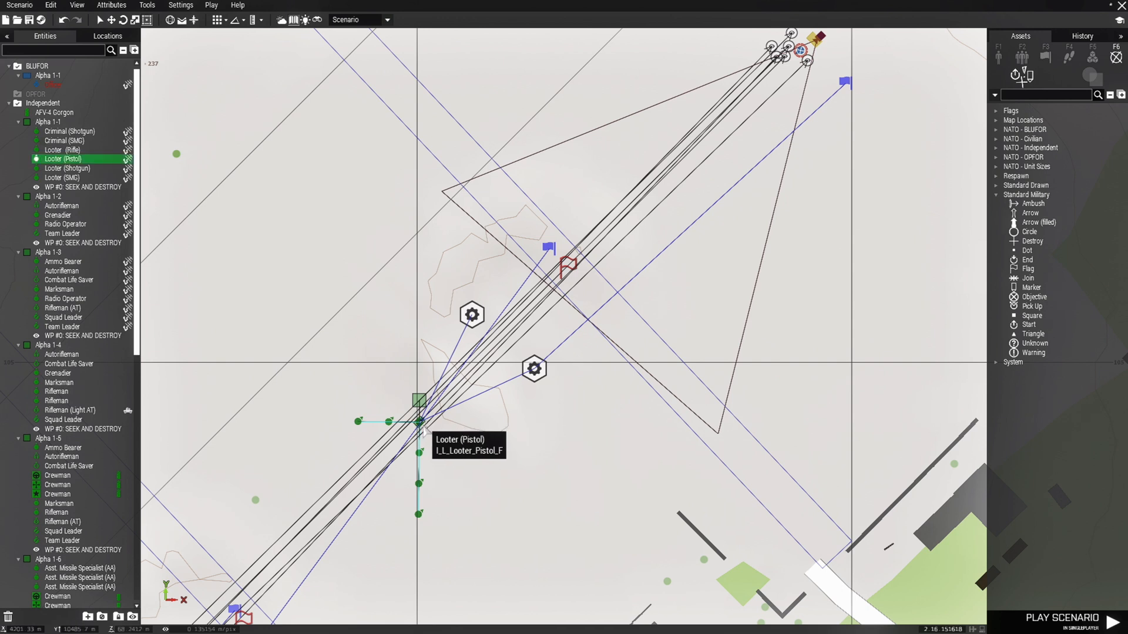
- Examine the wave 2 trigger's activation settings and its On Activation hint, then close its attributes
{"action": "double_click", "coordinate": [551, 249]}
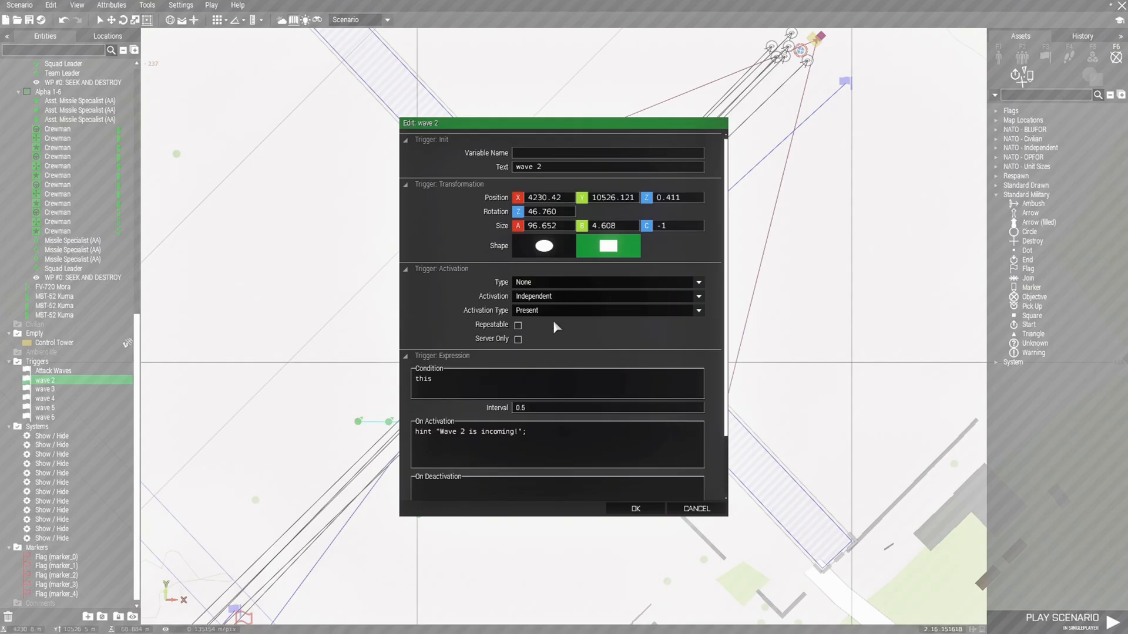
{"action": "left_click", "coordinate": [640, 509]}
{"action": "scroll", "coordinate": [617, 246], "scroll_direction": "down", "scroll_amount": 3}
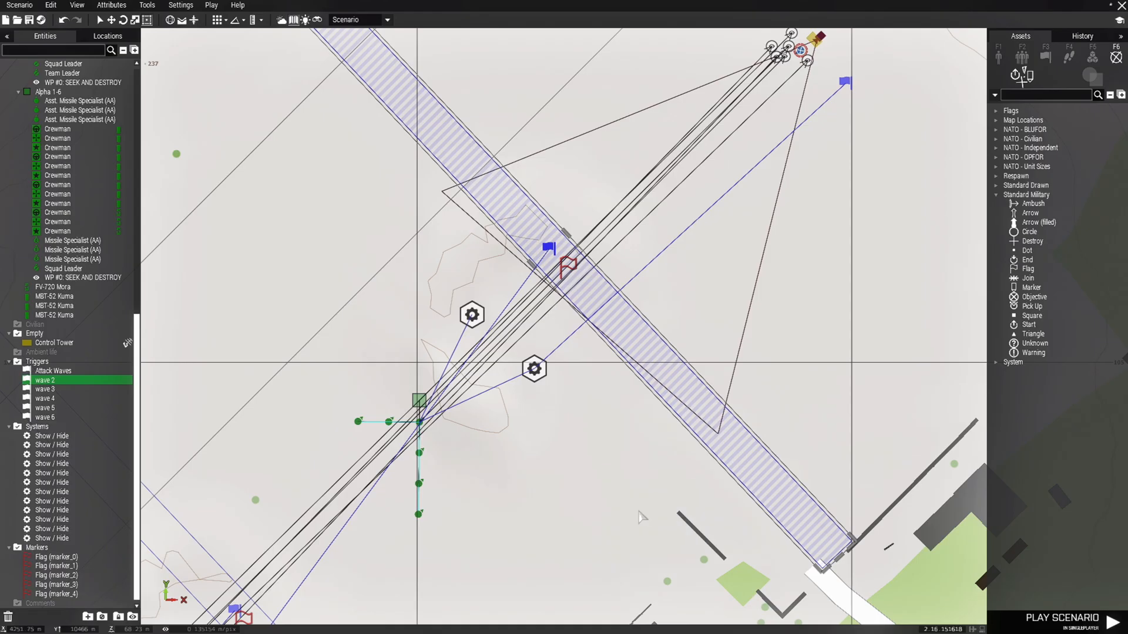
- Trace the attack route through the wave 3 to wave 6 triggers, checking their flags, synced Show / Hide modules and groups
{"action": "right_click_drag", "start_coordinate": [489, 505], "coordinate": [596, 342]}
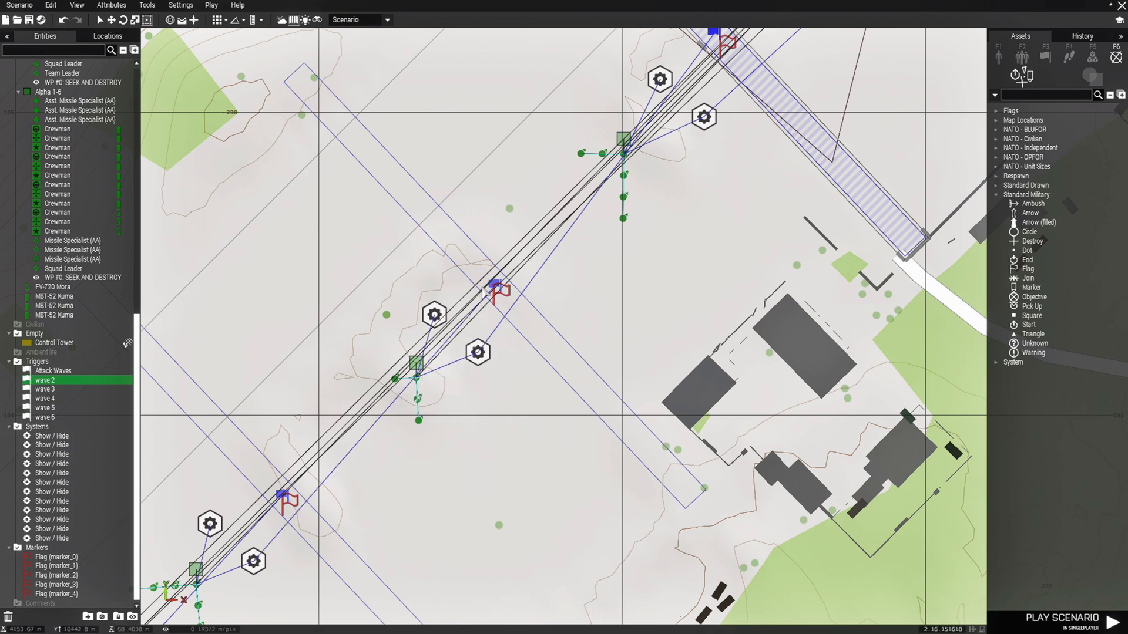
{"action": "mouse_move", "coordinate": [423, 494]}
{"action": "right_mouse_down"}
{"action": "mouse_move", "coordinate": [548, 334]}
{"action": "mouse_move", "coordinate": [592, 194]}
{"action": "right_mouse_up"}
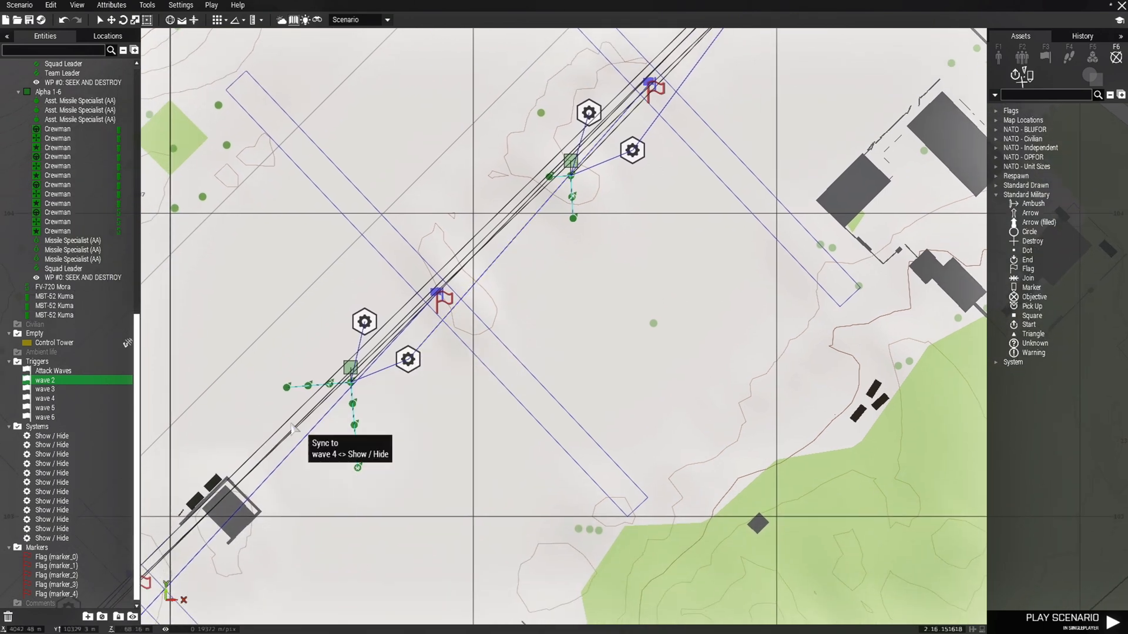
{"action": "left_click", "coordinate": [374, 521]}
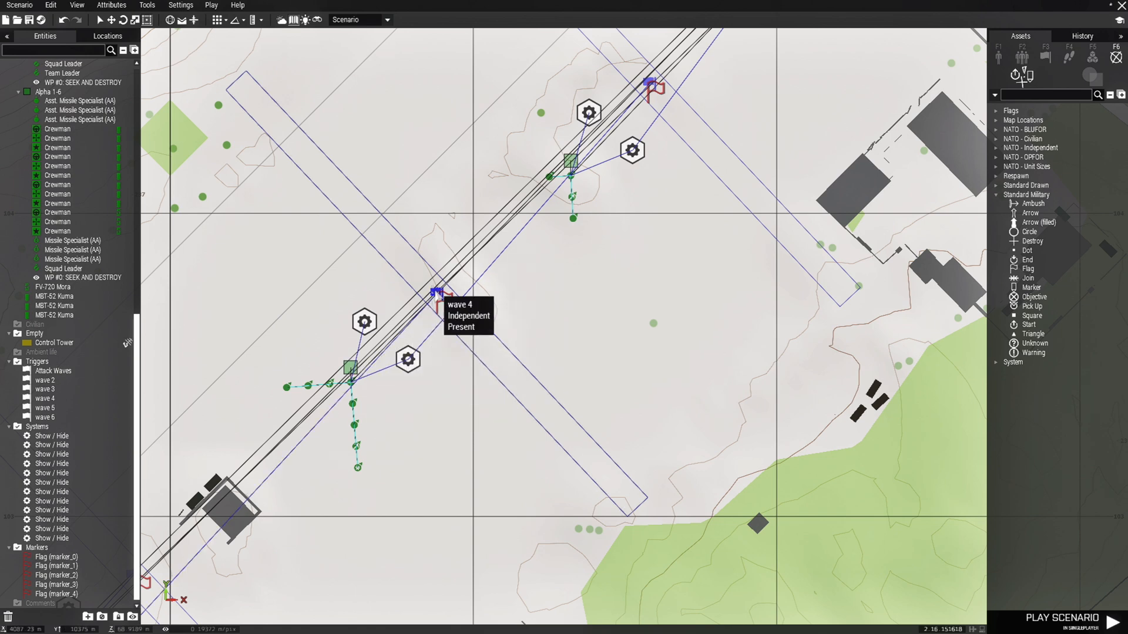
{"action": "key", "text": "s"}
{"action": "key", "text": "a"}
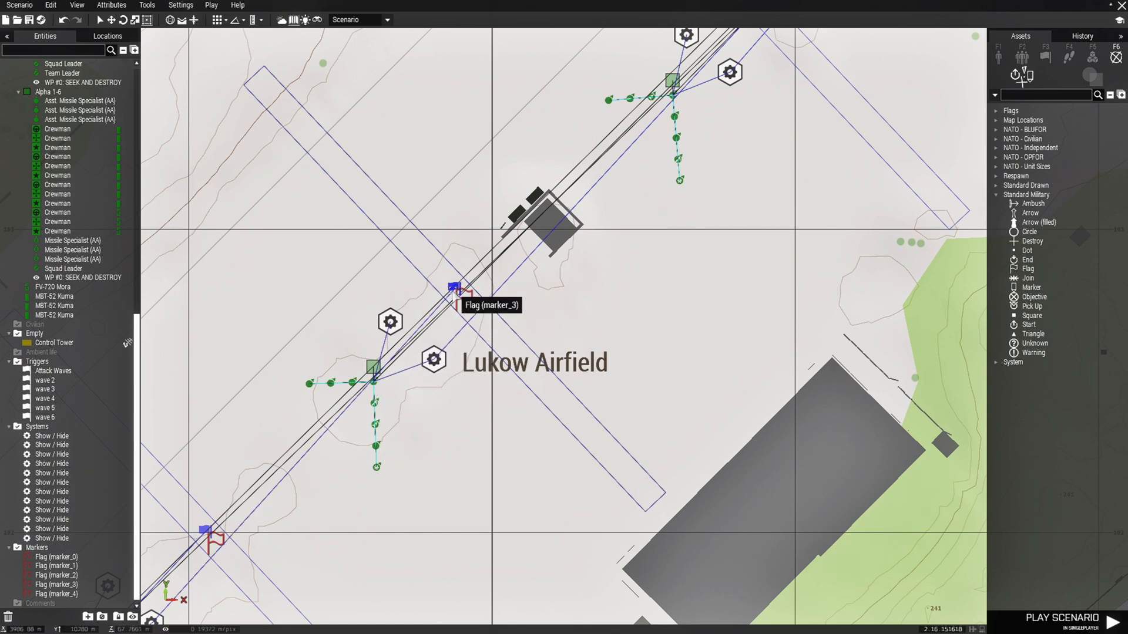
{"action": "key", "text": "s"}
{"action": "key", "text": "a"}
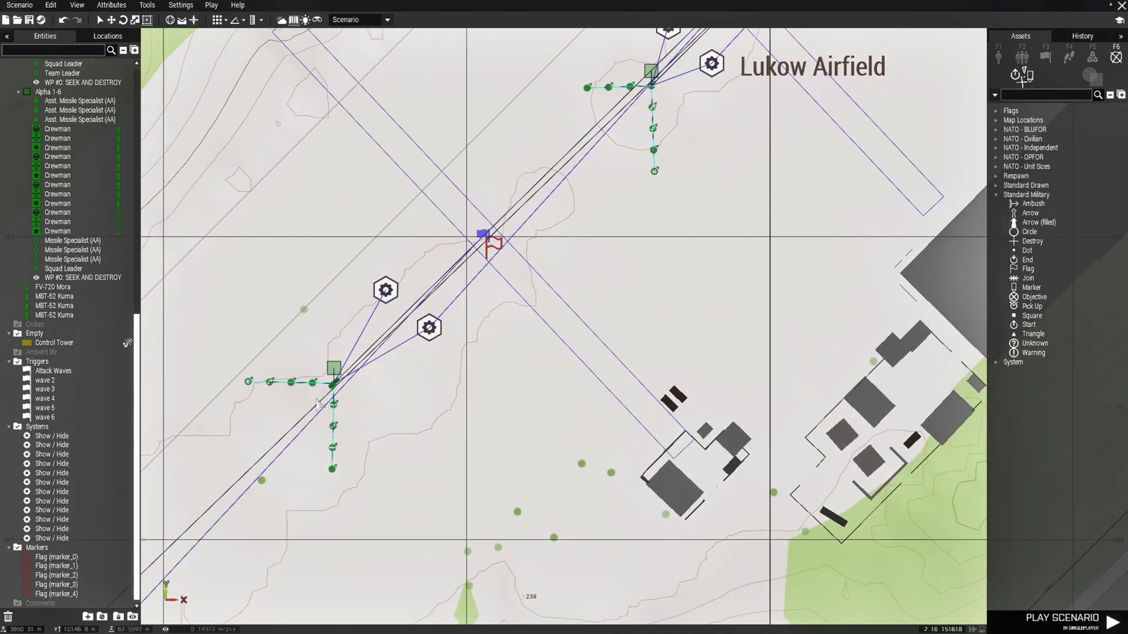
{"action": "key", "text": "w"}
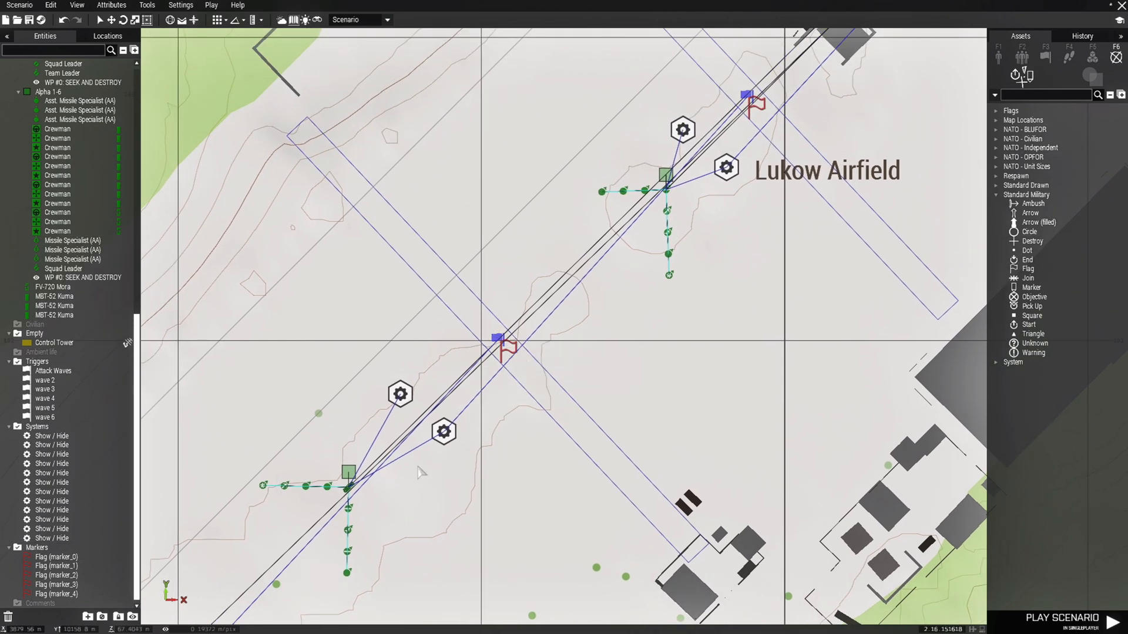
{"action": "key", "text": "s"}
{"action": "key", "text": "a"}
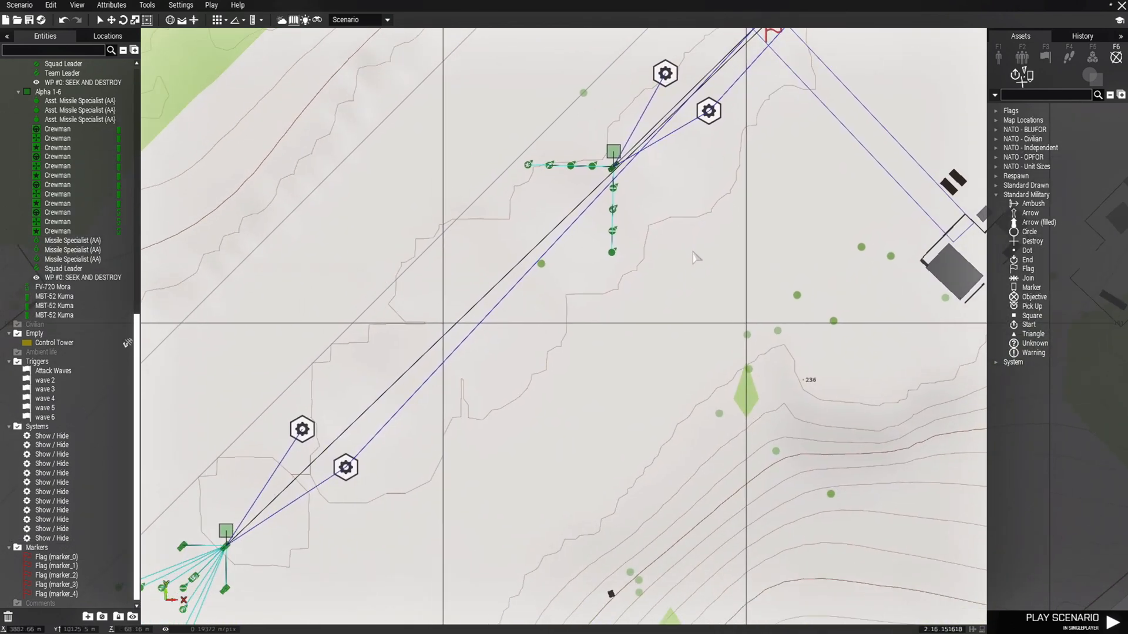
{"action": "scroll", "coordinate": [562, 380], "scroll_direction": "down", "scroll_amount": 5}
{"action": "scroll", "coordinate": [376, 562], "scroll_direction": "up", "scroll_amount": 2}
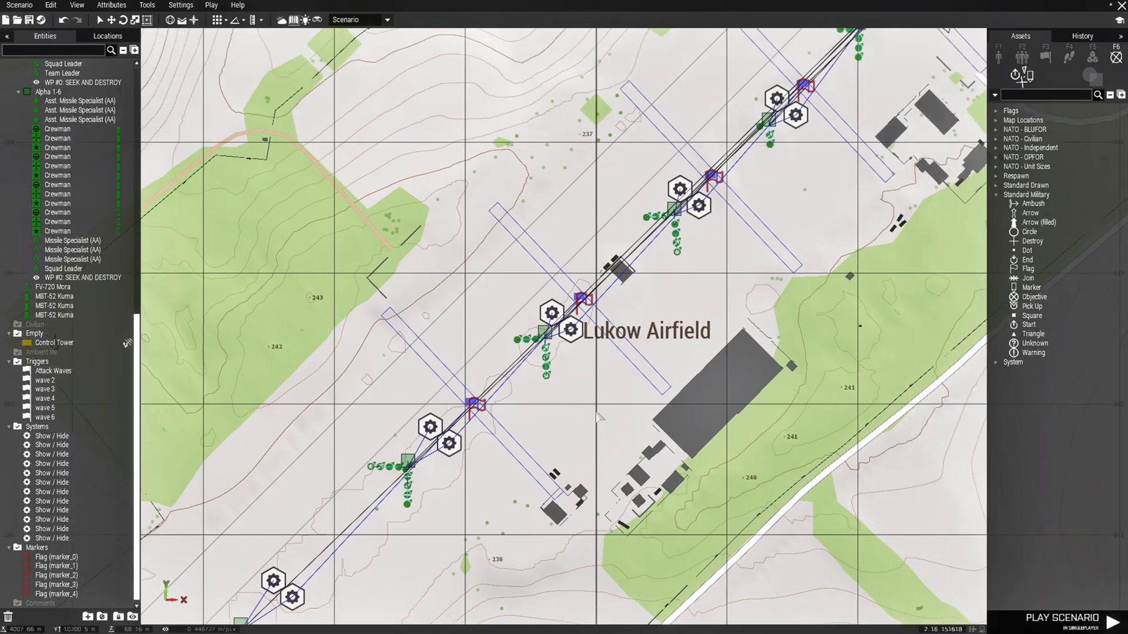
{"action": "scroll", "coordinate": [600, 342], "scroll_direction": "up", "scroll_amount": 3}
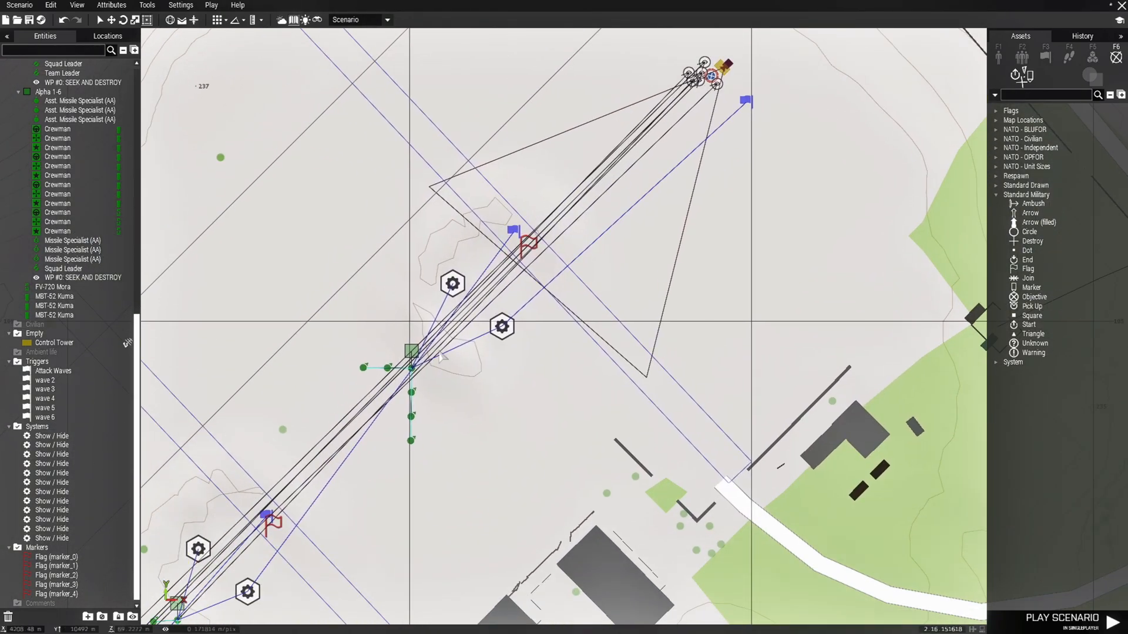
- Return to the 3D scene and check the Show units action and group scope of the Show / Hide module nearest the looters, leaving it unchanged
{"action": "key", "text": "m"}
{"action": "scroll", "coordinate": [520, 357], "scroll_direction": "up", "scroll_amount": 6}
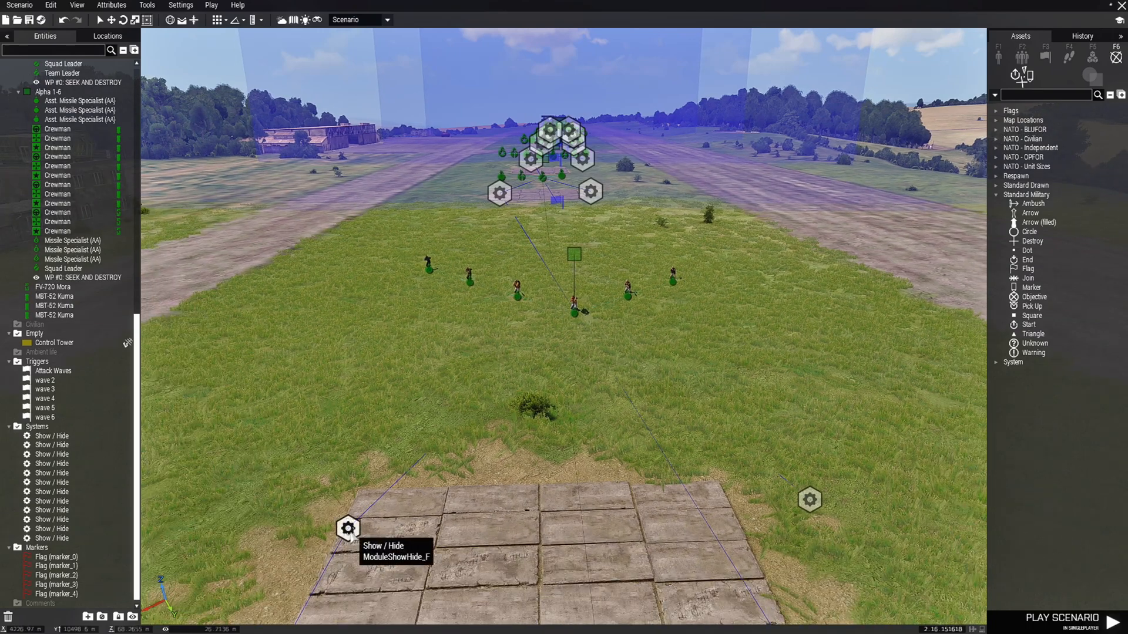
{"action": "double_click", "coordinate": [348, 529]}
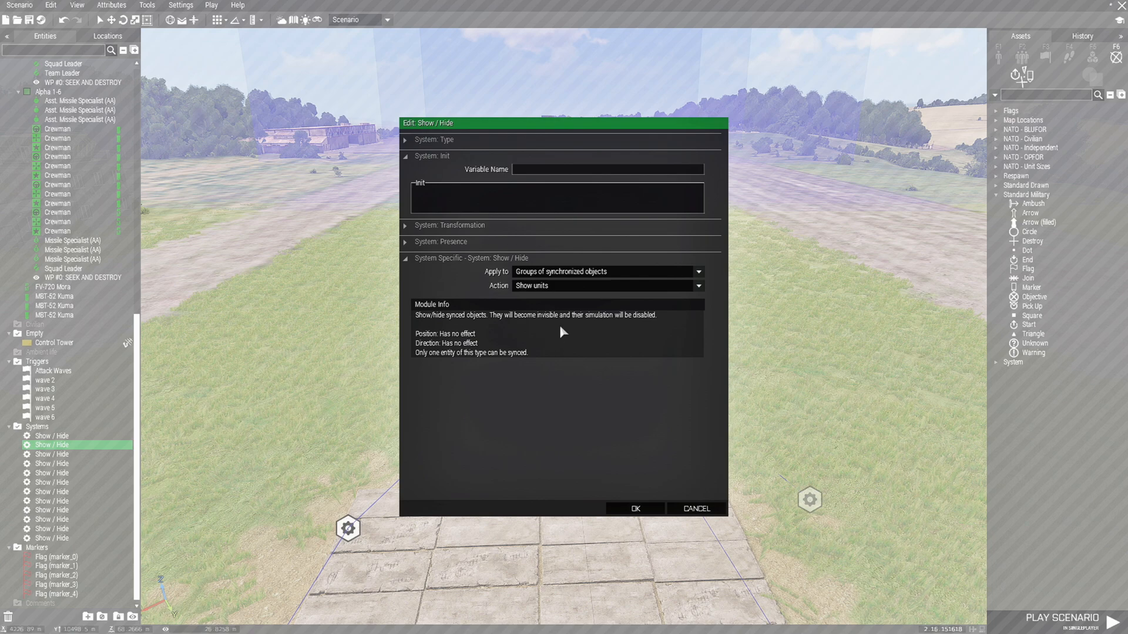
{"action": "left_click", "coordinate": [697, 510]}
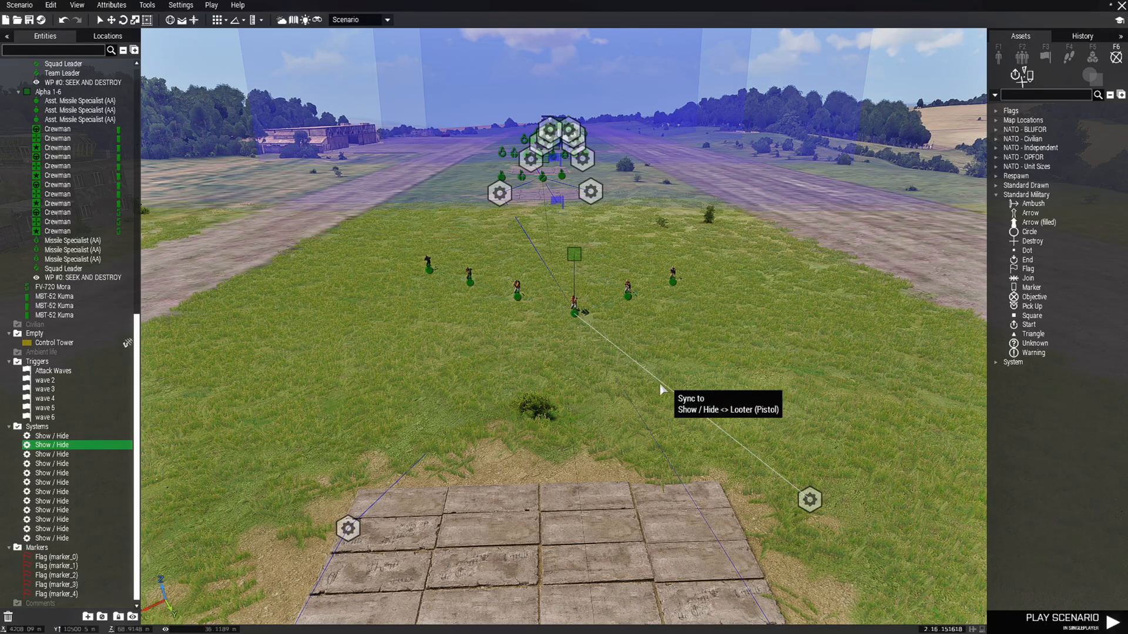
- Inspect the sync link running from the second Show / Hide module to the Looter (Pistol) in the first attack group
{"action": "left_click", "coordinate": [659, 383]}
{"action": "key", "text": "d"}
{"action": "left_click_drag", "start_coordinate": [393, 351], "coordinate": [707, 238]}
{"action": "left_click", "coordinate": [791, 368]}
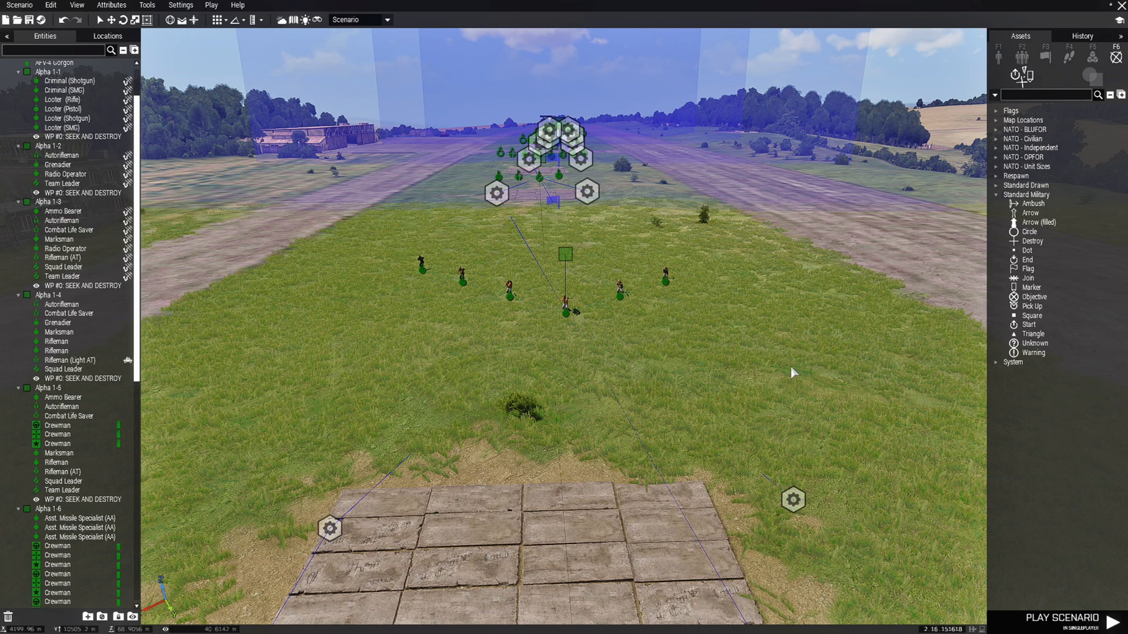
{"action": "scroll", "coordinate": [791, 369], "scroll_direction": "up", "scroll_amount": 3}
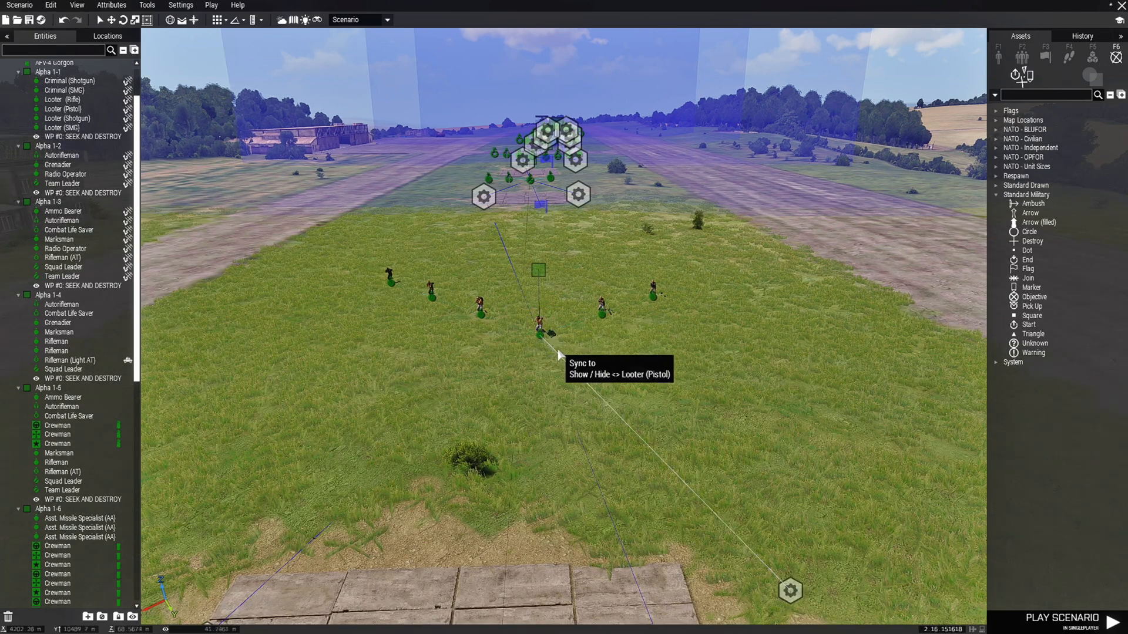
{"action": "scroll", "coordinate": [615, 371], "scroll_direction": "up", "scroll_amount": 3}
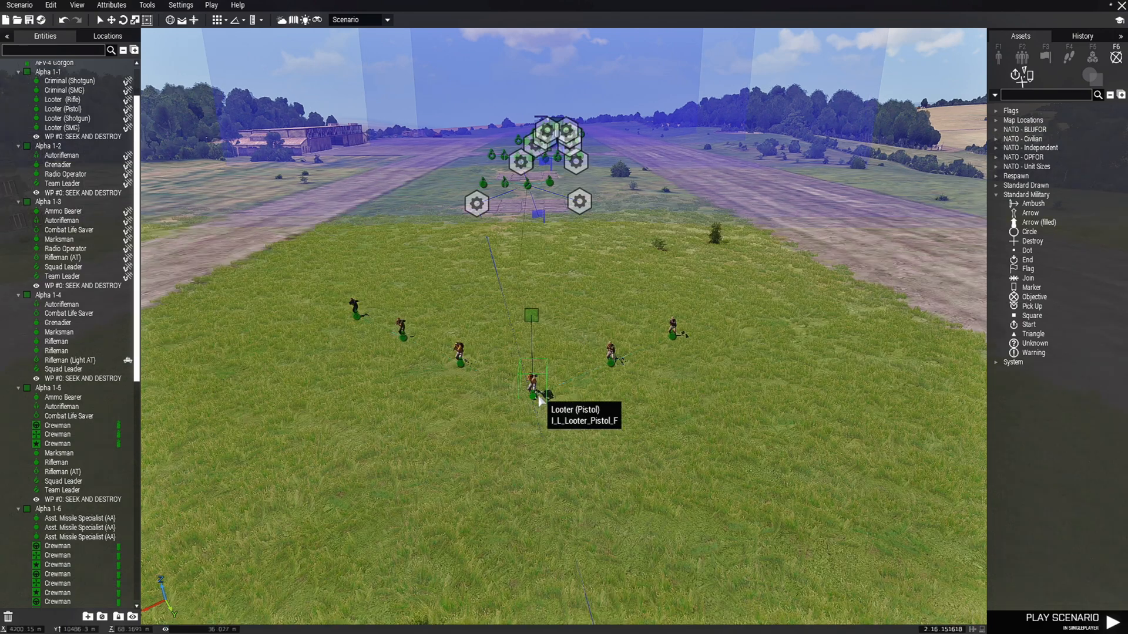
{"action": "scroll", "coordinate": [584, 417], "scroll_direction": "down", "scroll_amount": 1}
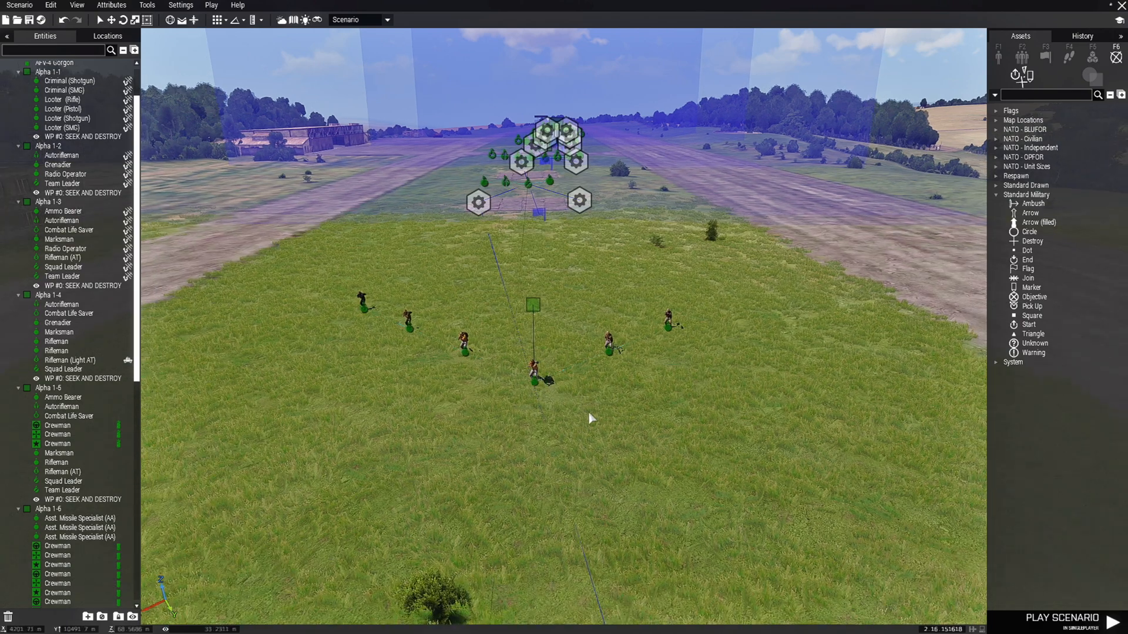
- Examine the Looter (Pistol)'s Special States and the Enable Simulation hint, then close its attributes without changes
{"action": "double_click", "coordinate": [536, 385]}
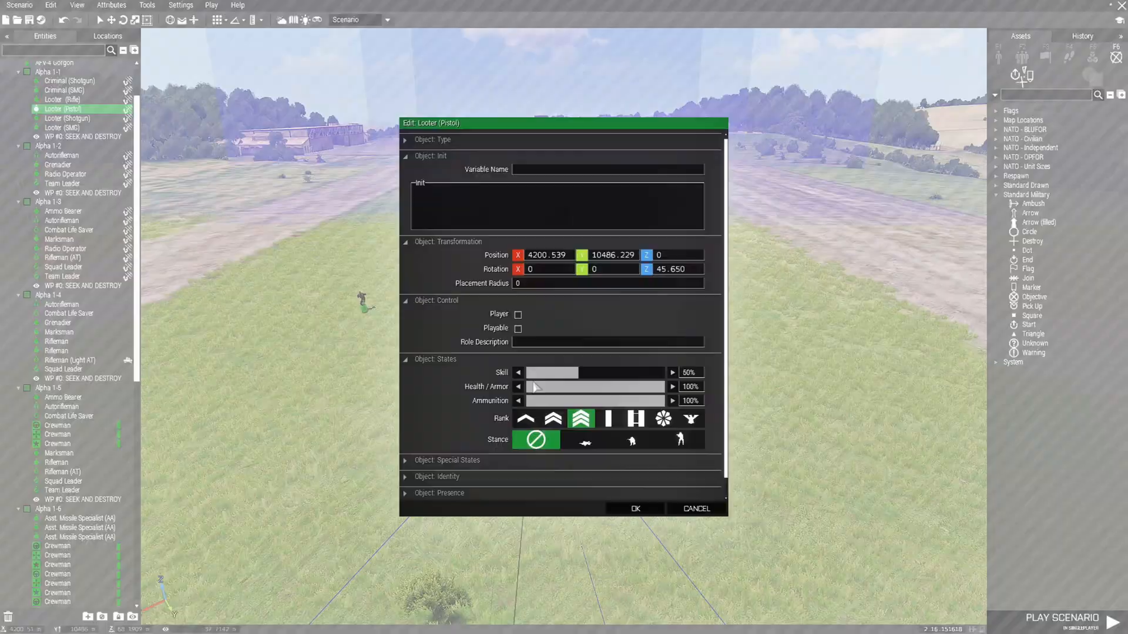
{"action": "scroll", "coordinate": [582, 341], "scroll_direction": "down", "scroll_amount": 1}
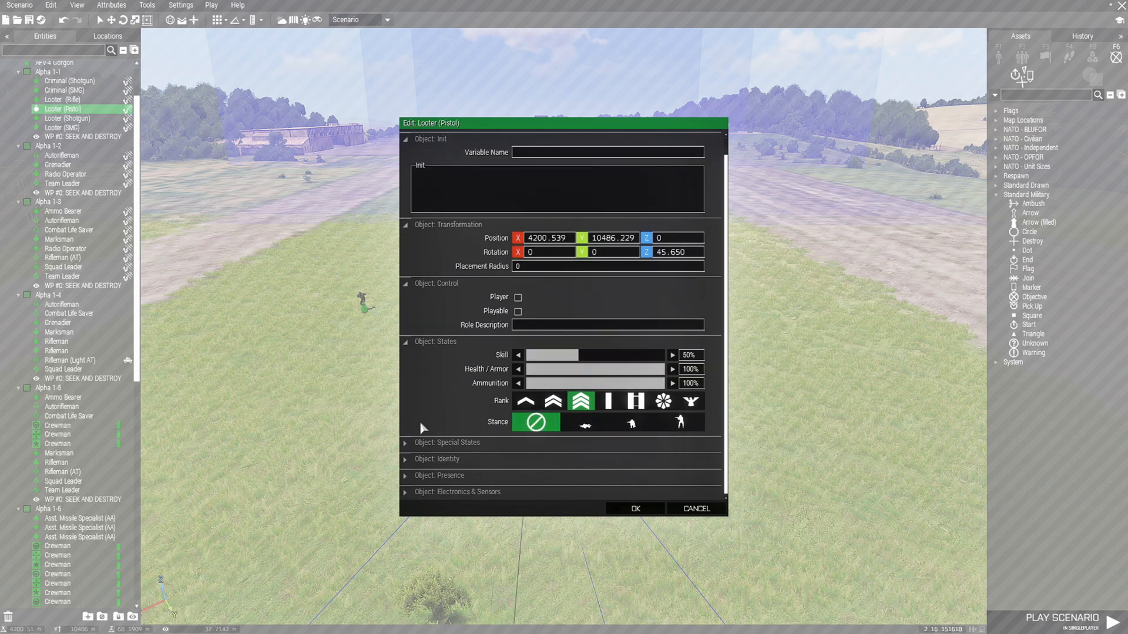
{"action": "left_click", "coordinate": [404, 443]}
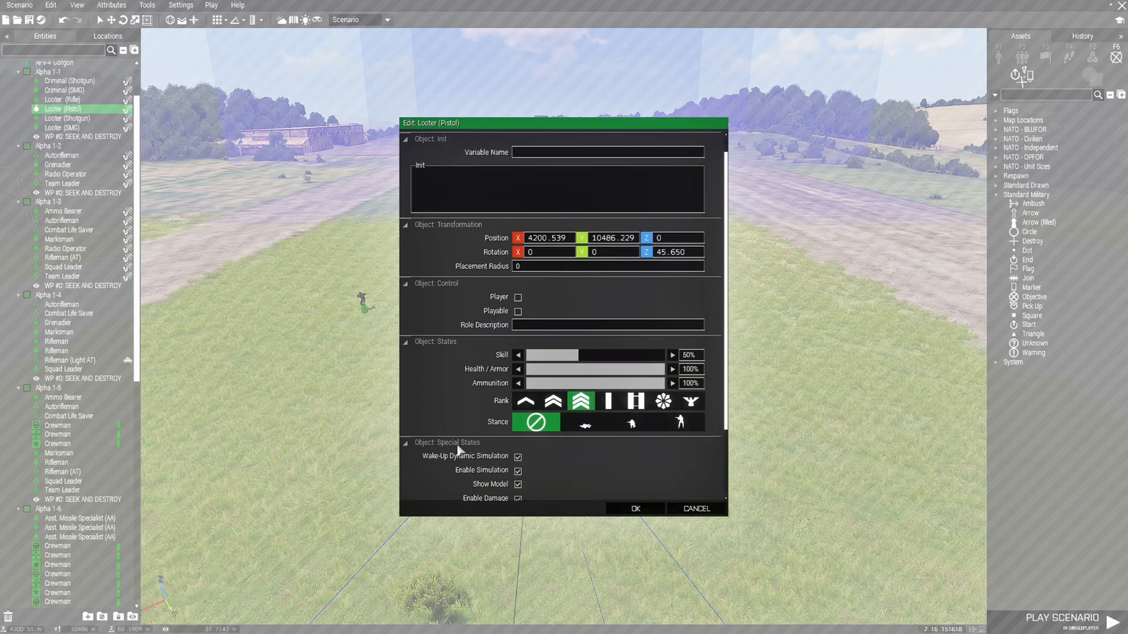
{"action": "scroll", "coordinate": [573, 465], "scroll_direction": "down", "scroll_amount": 1}
{"action": "mouse_move", "coordinate": [484, 423]}
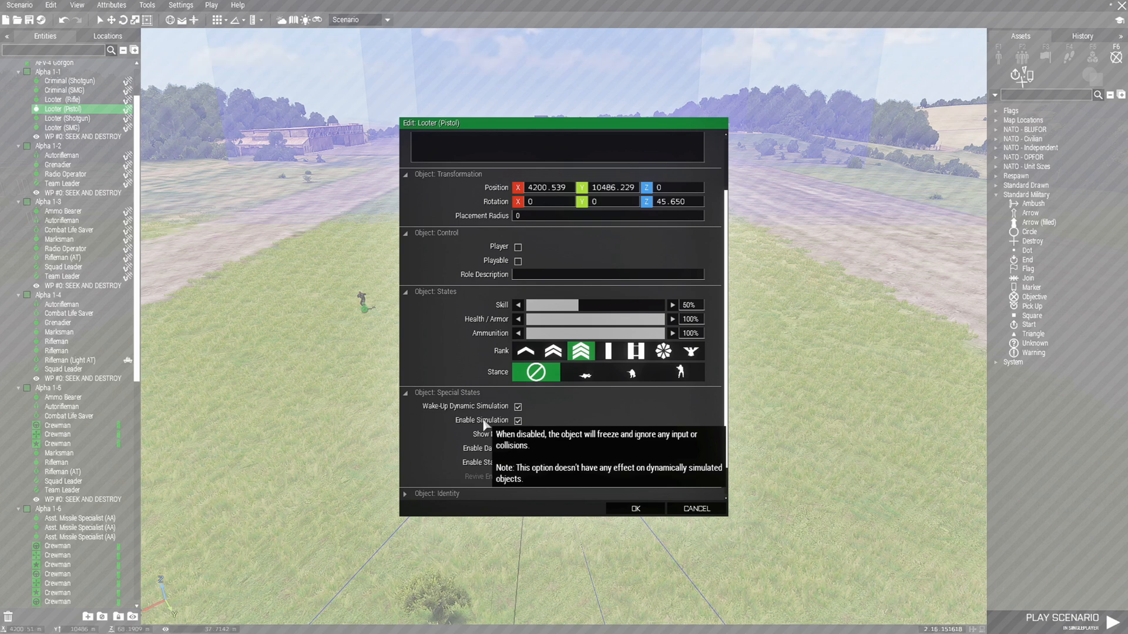
{"action": "left_click", "coordinate": [697, 508]}
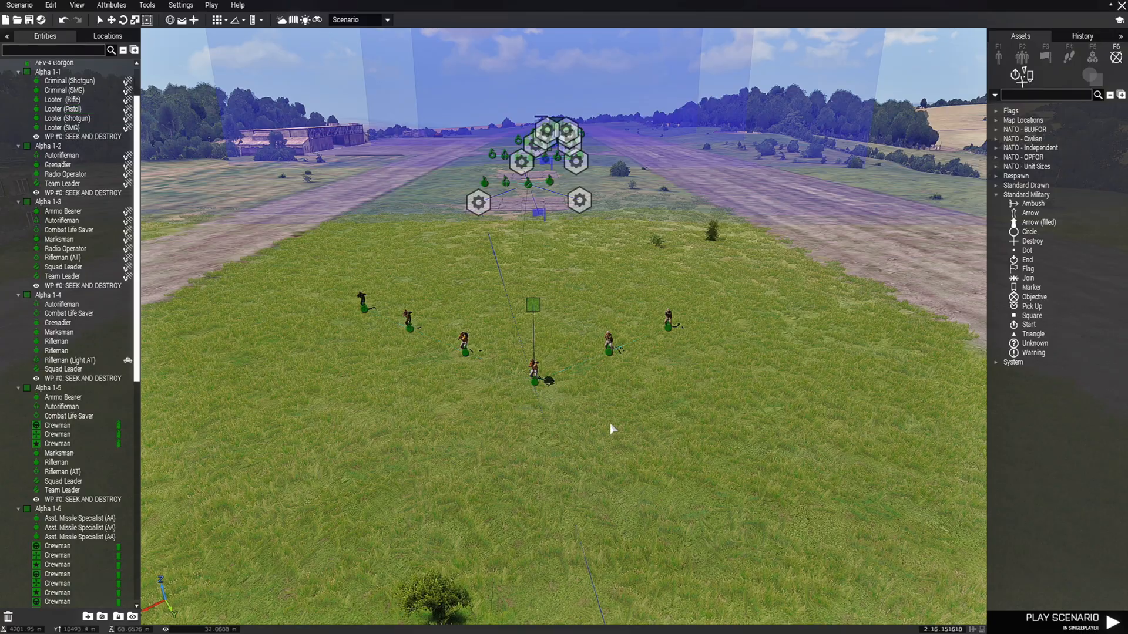
- Go back to the control tower and save the scenario in the Livonia folder as Show_Hide_Waves
{"action": "scroll", "coordinate": [609, 424], "scroll_direction": "down", "scroll_amount": 4}
{"action": "key", "text": "s"}
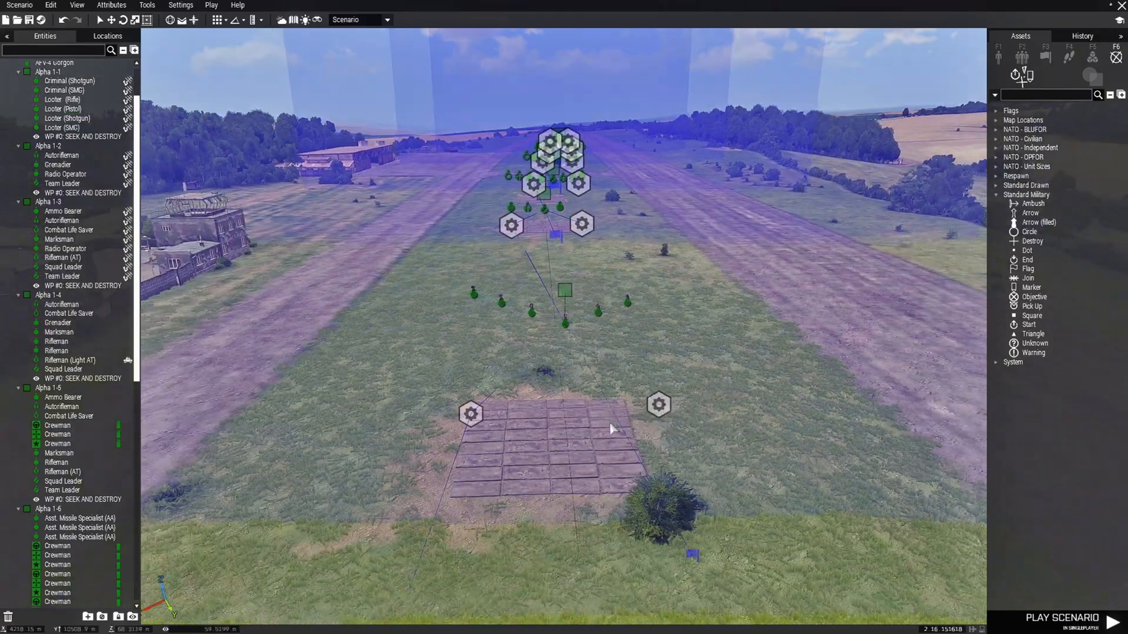
{"action": "key", "text": "s"}
{"action": "key", "text": "s"}
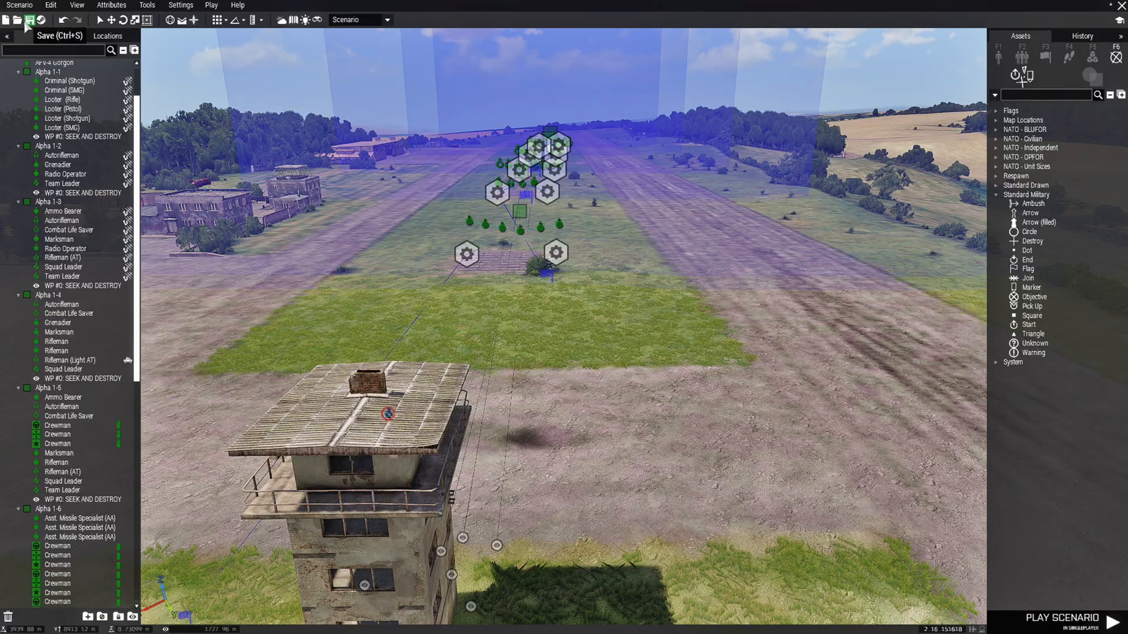
{"action": "left_click", "coordinate": [29, 20]}
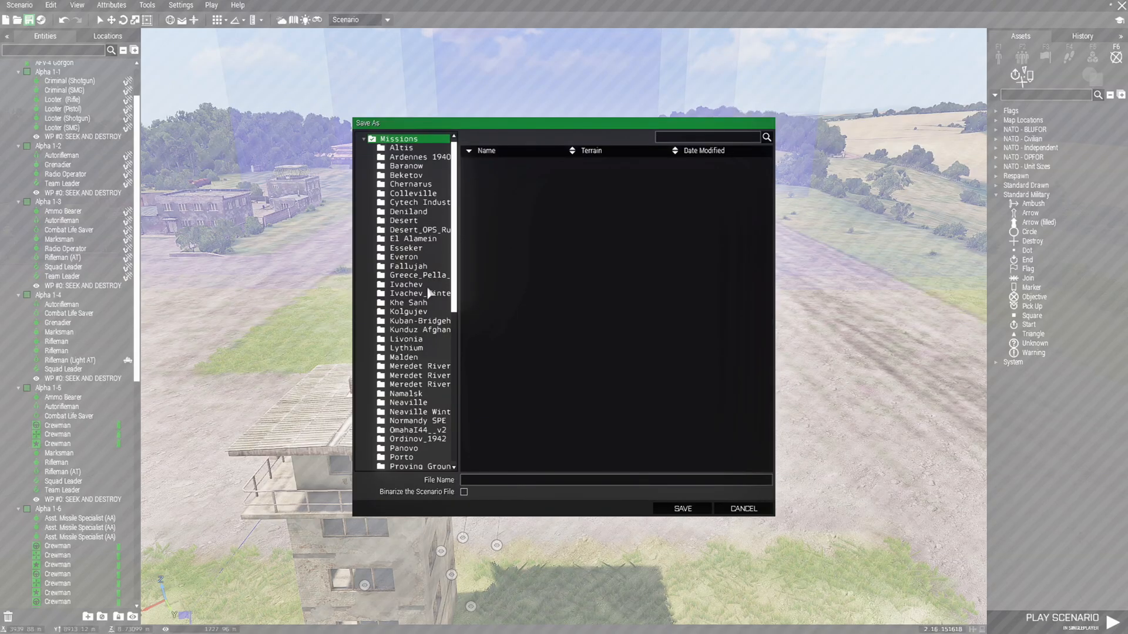
{"action": "left_click", "coordinate": [411, 342]}
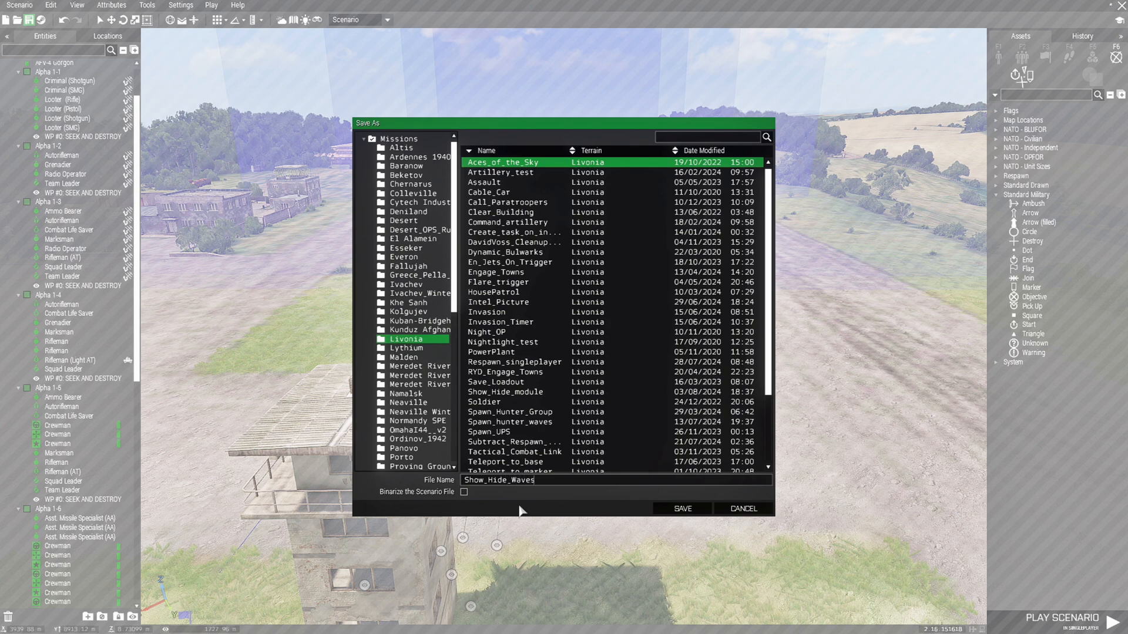
{"action": "key", "text": "Return"}
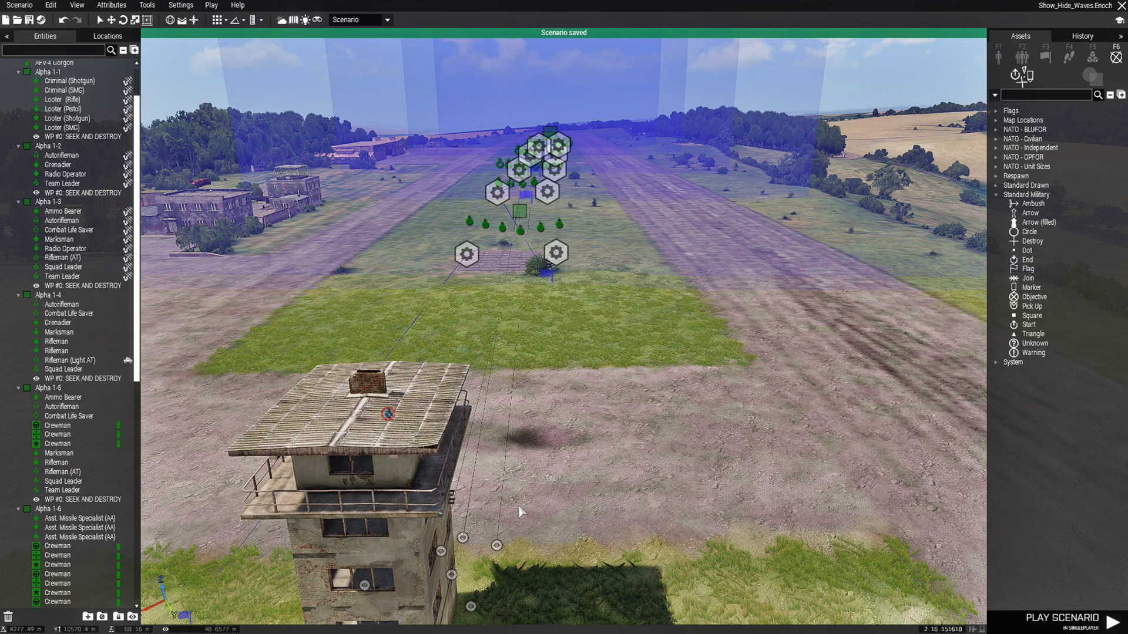
- Play the scenario in singleplayer and check the red flag markers along the airfield on the in-game map
{"action": "left_click", "coordinate": [999, 618]}
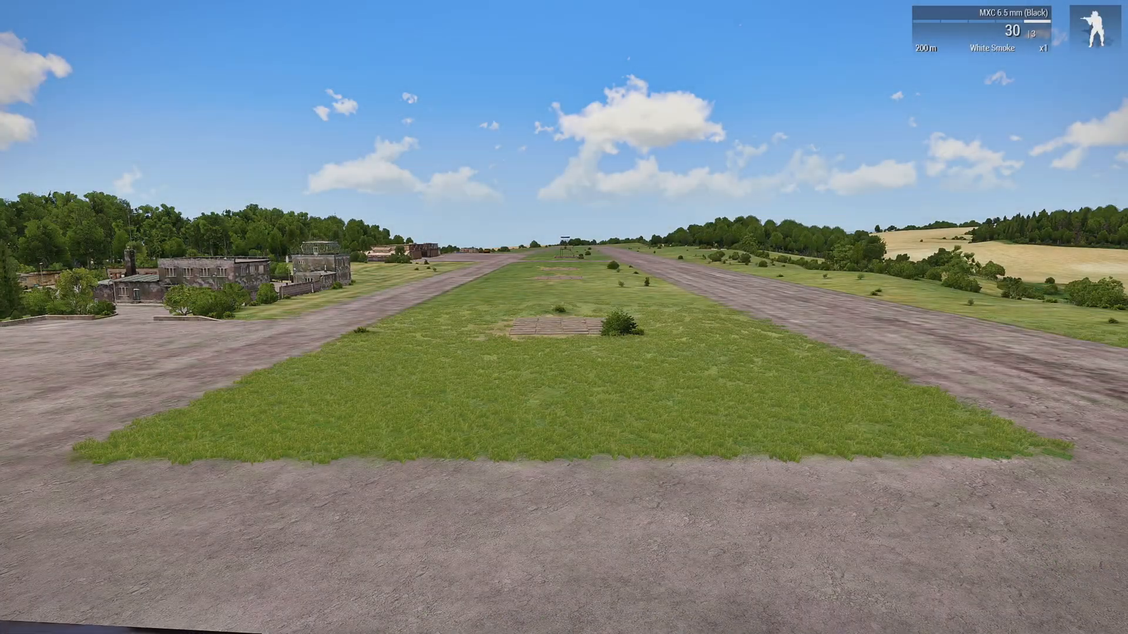
{"action": "key", "text": "m"}
{"action": "scroll", "coordinate": [523, 383], "scroll_direction": "up", "scroll_amount": 4}
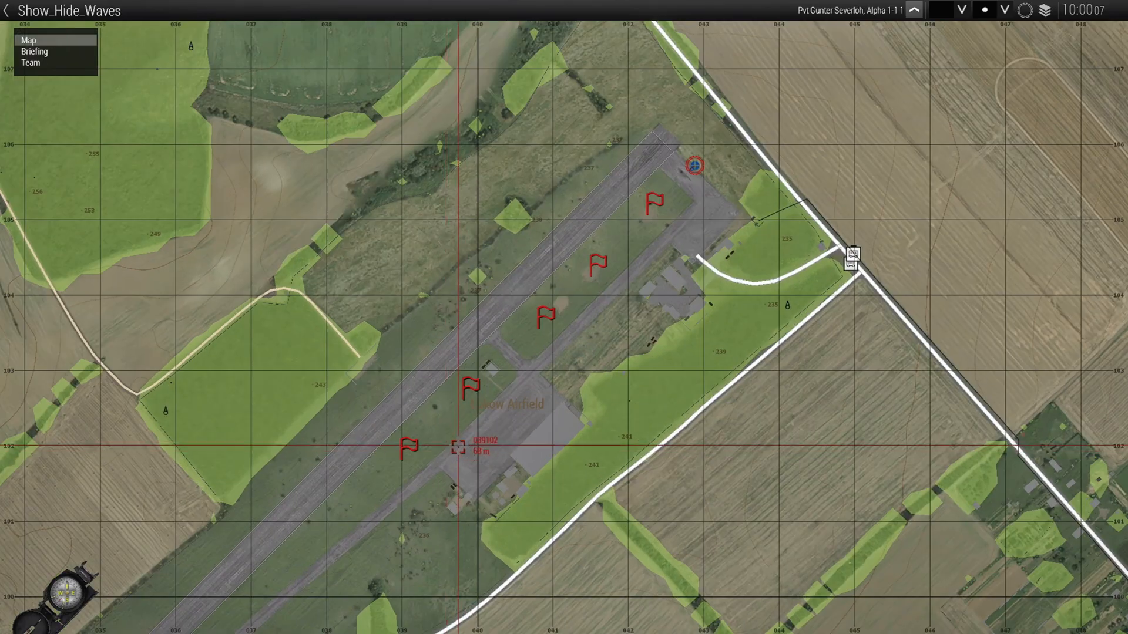
{"action": "key", "text": "m"}
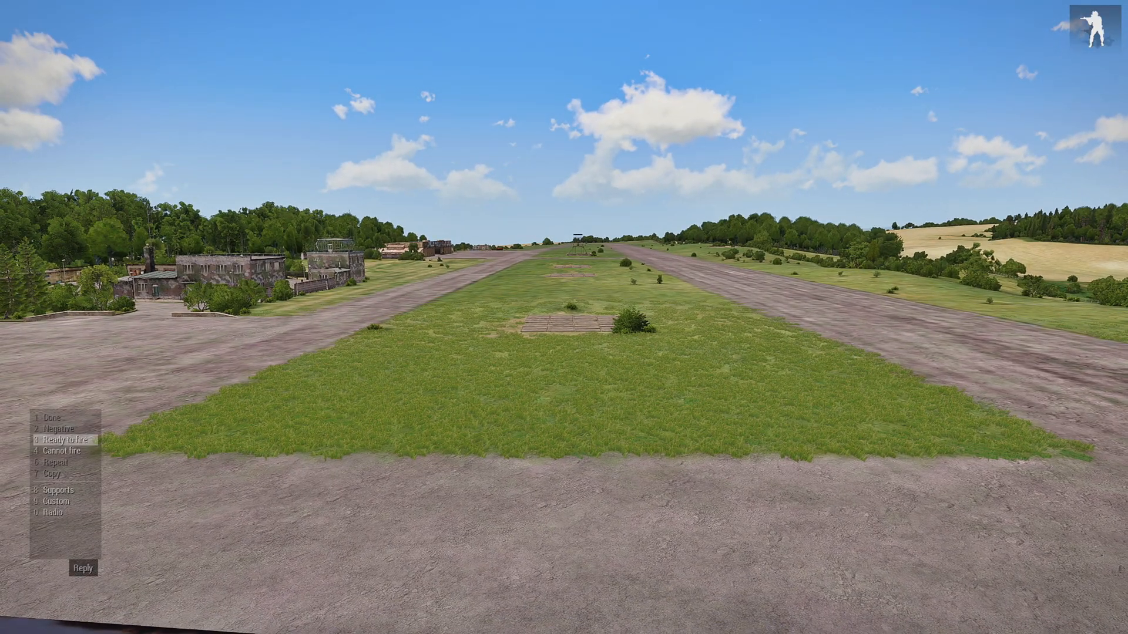
- Call Attack Waves over the radio and zoom in on the first attack group on the airfield
{"action": "key", "text": "0"}
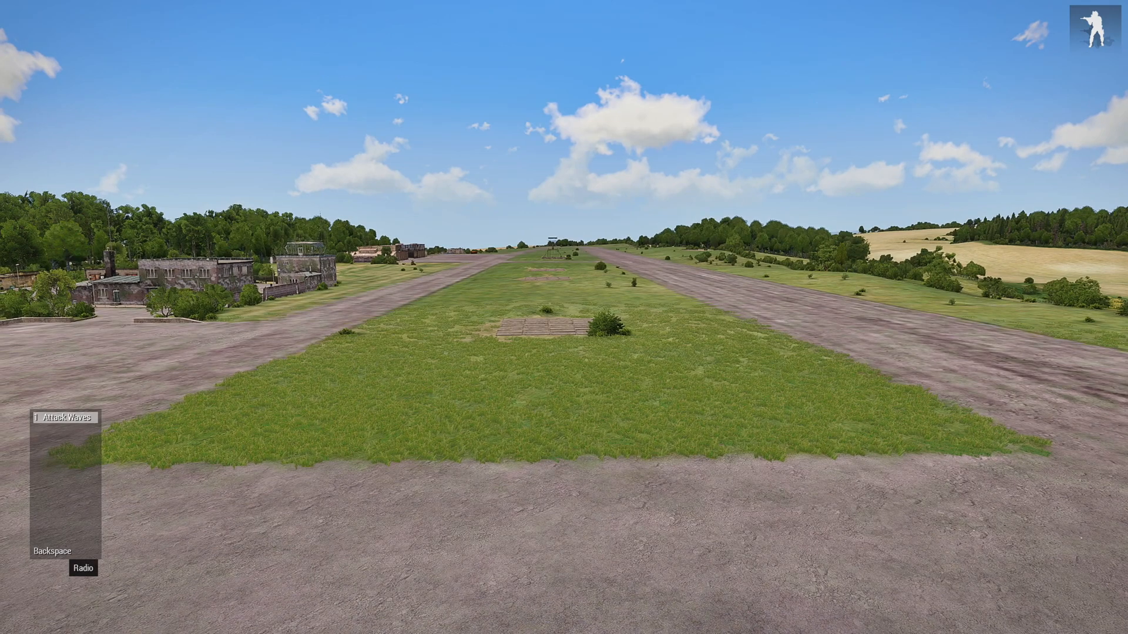
{"action": "key", "text": "1"}
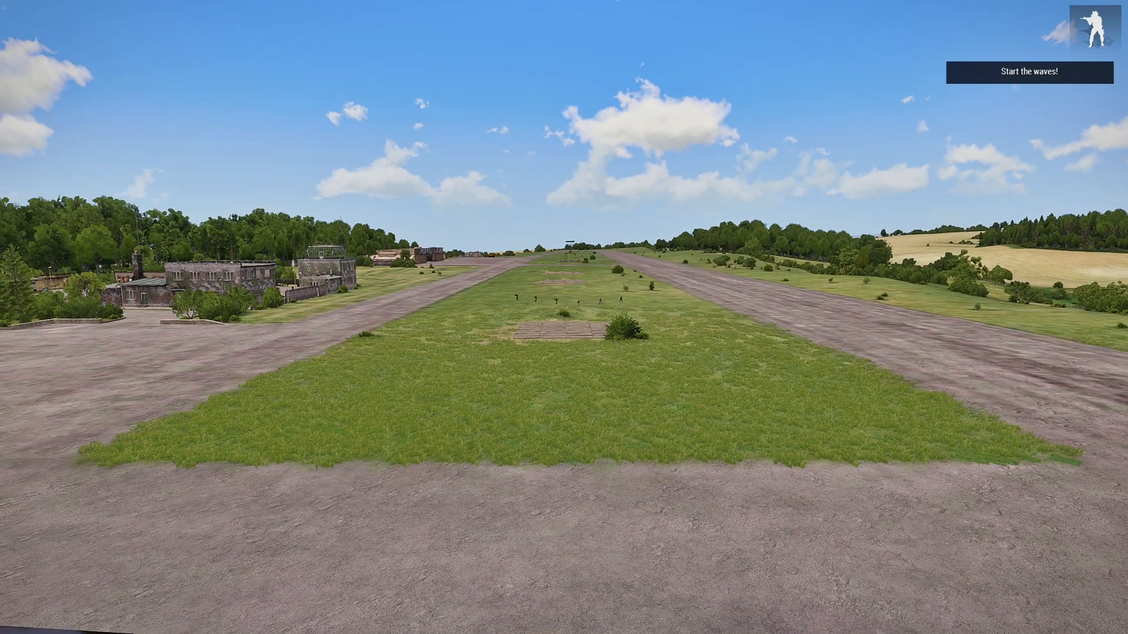
{"action": "key", "text": "KP_Add"}
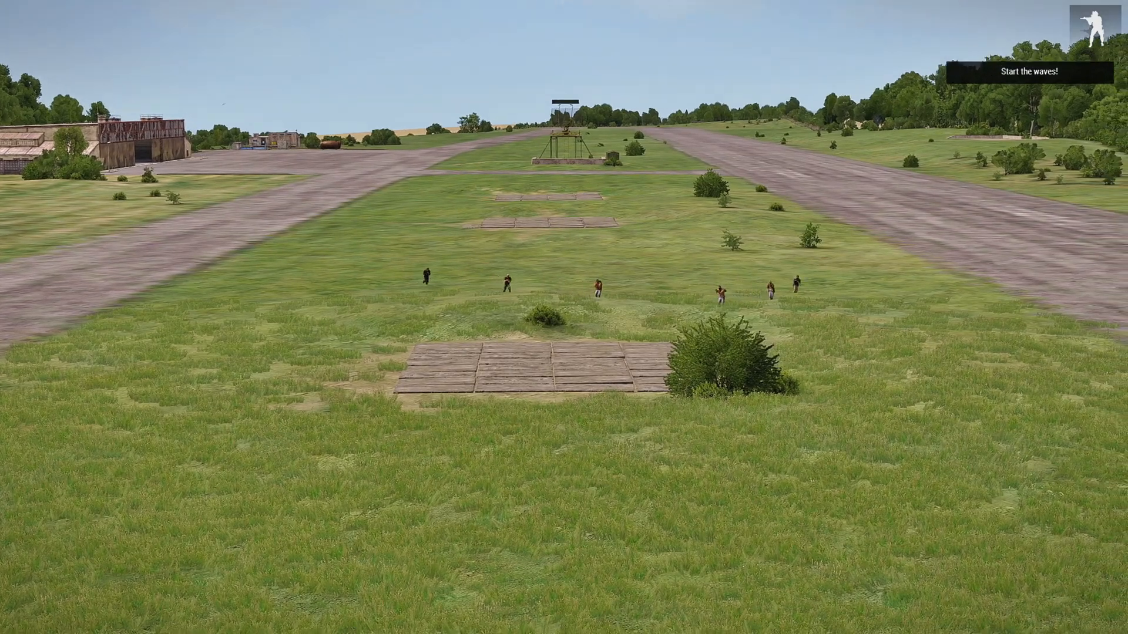
{"action": "key", "text": "KP_Subtract"}
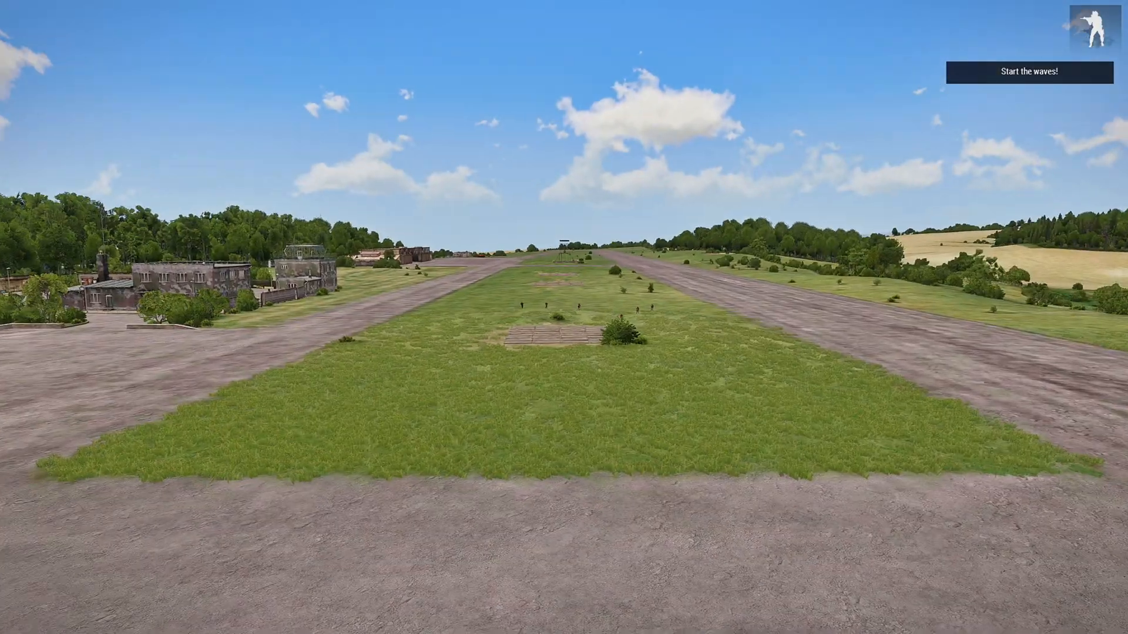
{"action": "key", "text": "KP_Add"}
{"action": "key", "text": "KP_Subtract"}
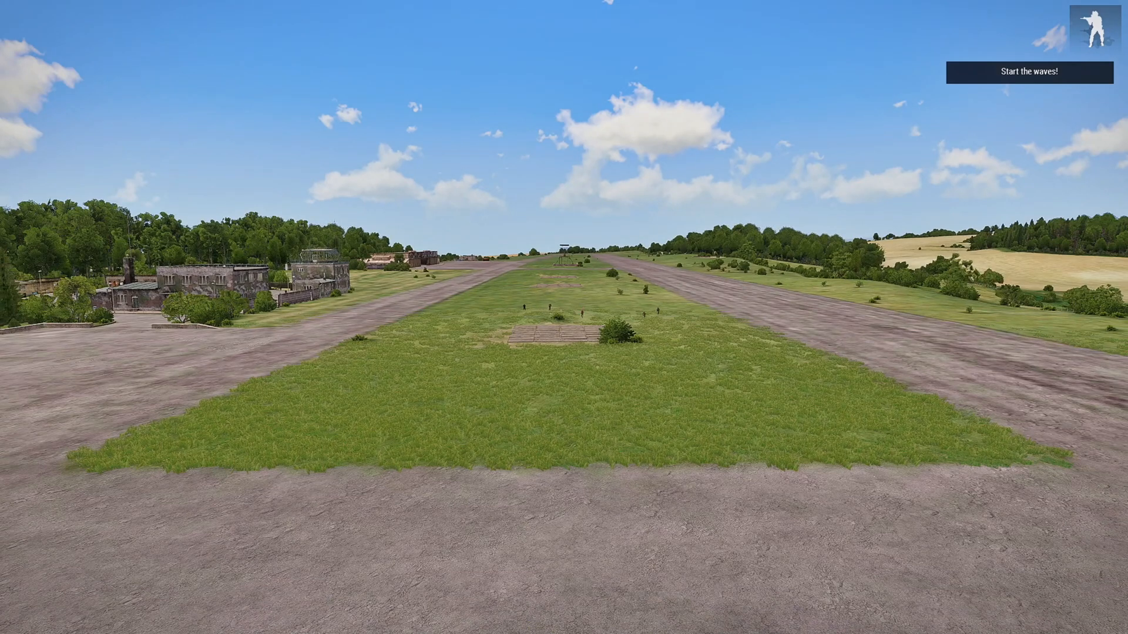
- Switch to the spectator camera and fly it toward the first attack group until wave 2 is triggered
{"action": "key", "text": "Escape"}
{"action": "left_click", "coordinate": [311, 570]}
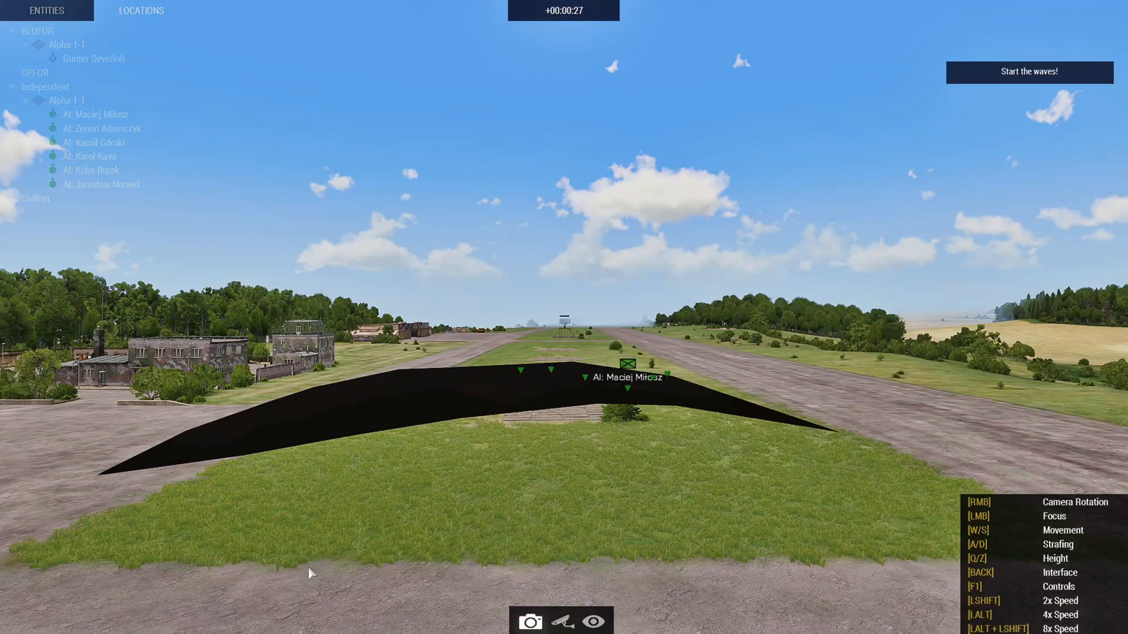
{"action": "key", "text": "s"}
{"action": "right_click_drag", "start_coordinate": [558, 516], "coordinate": [559, 556]}
{"action": "key", "text": "w"}
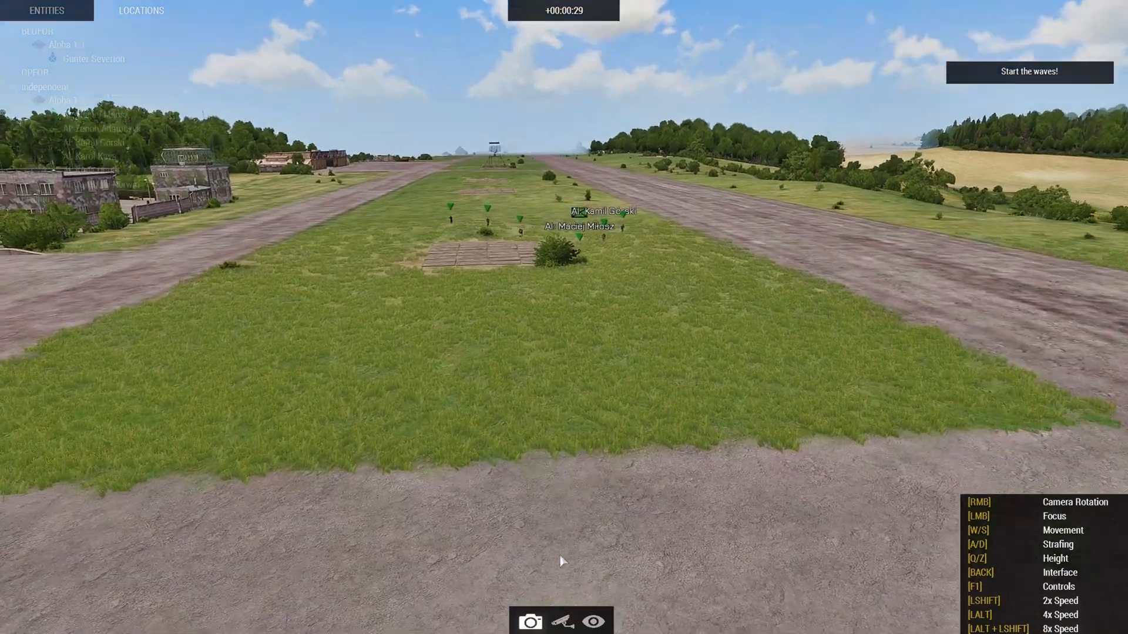
{"action": "key", "text": "w"}
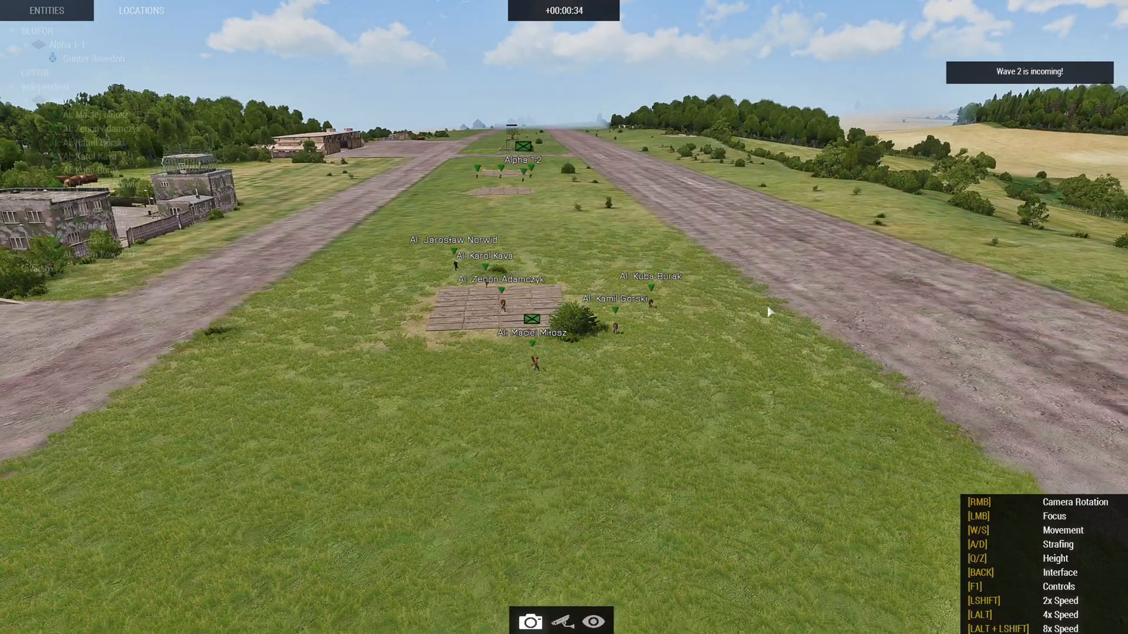
- Follow the first three attack groups past the red flags on the spectator map, then close the map
{"action": "key", "text": "m"}
{"action": "scroll", "coordinate": [525, 403], "scroll_direction": "up", "scroll_amount": 5}
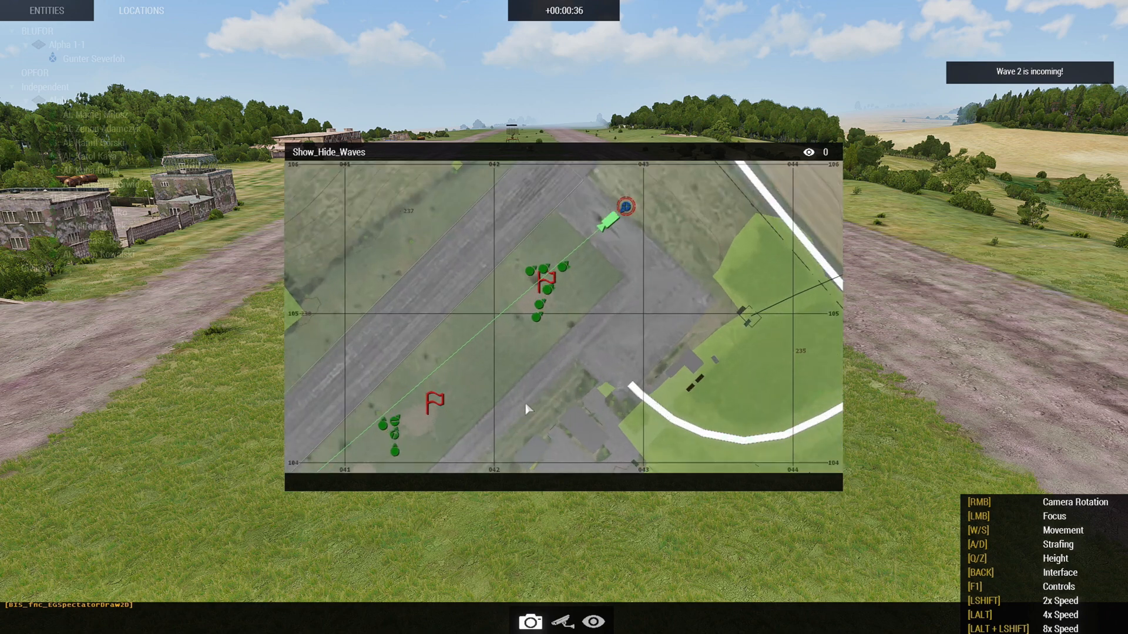
{"action": "right_click_drag", "start_coordinate": [615, 301], "coordinate": [611, 319]}
{"action": "right_click_drag", "start_coordinate": [488, 431], "coordinate": [625, 241]}
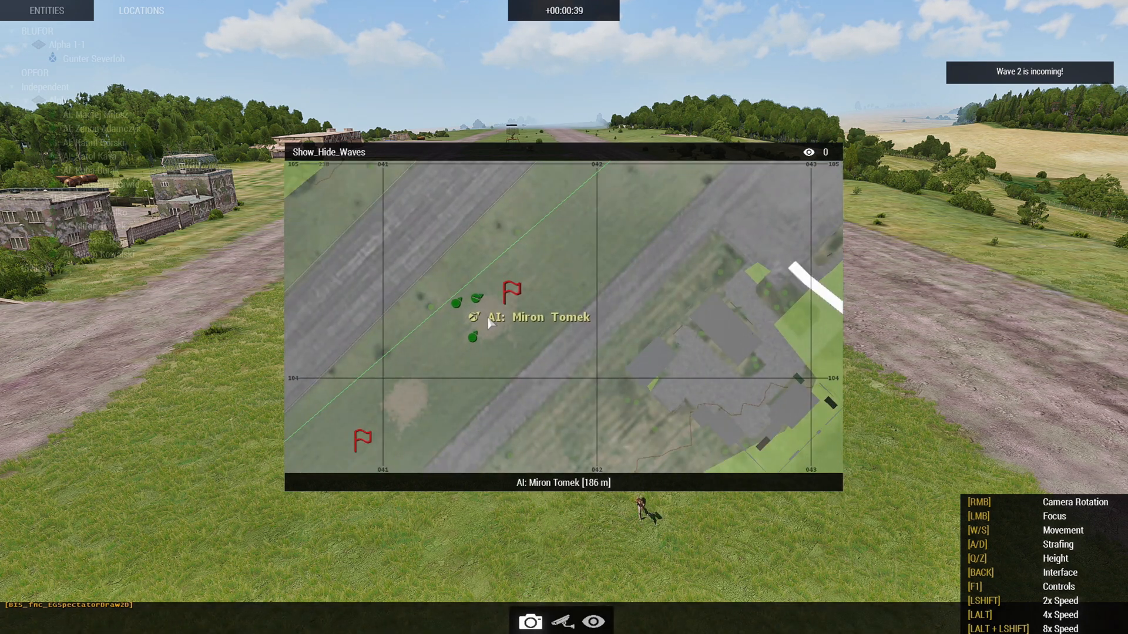
{"action": "scroll", "coordinate": [488, 322], "scroll_direction": "up", "scroll_amount": 1}
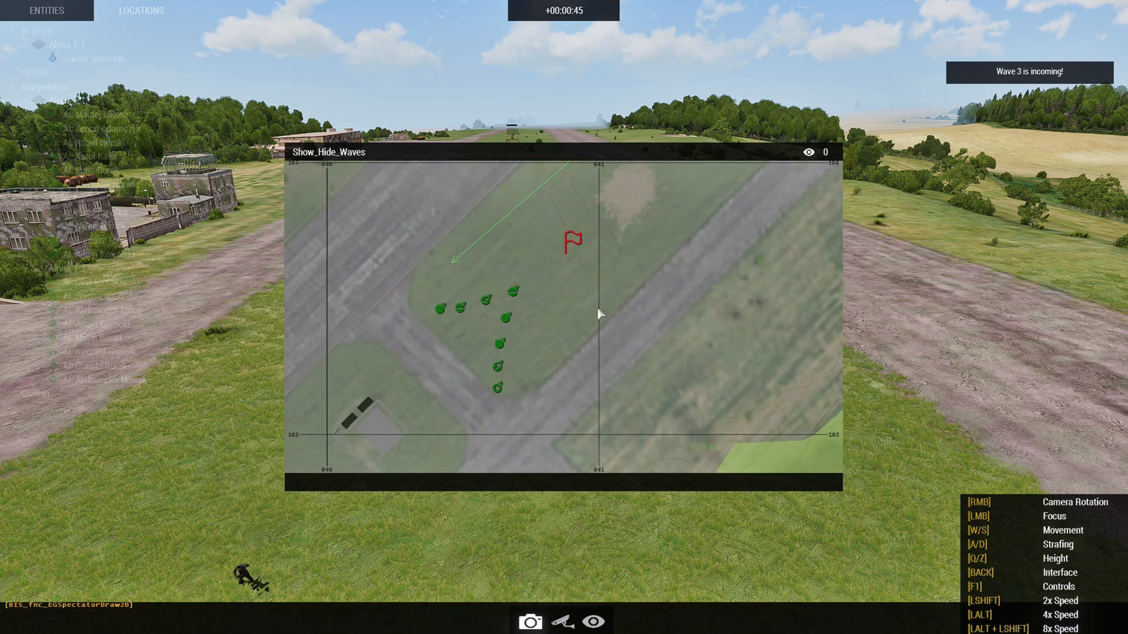
{"action": "left_click", "coordinate": [582, 324]}
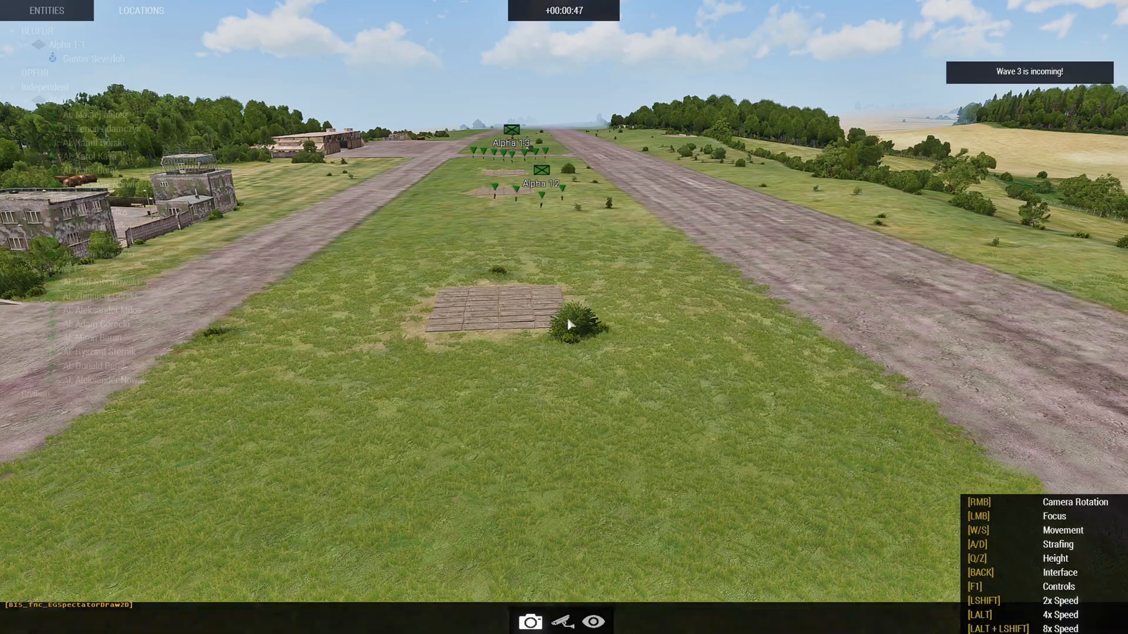
- Fly the spectator camera along the runway to the third attack group and watch it until wave 4 is triggered
{"action": "key", "text": "w"}
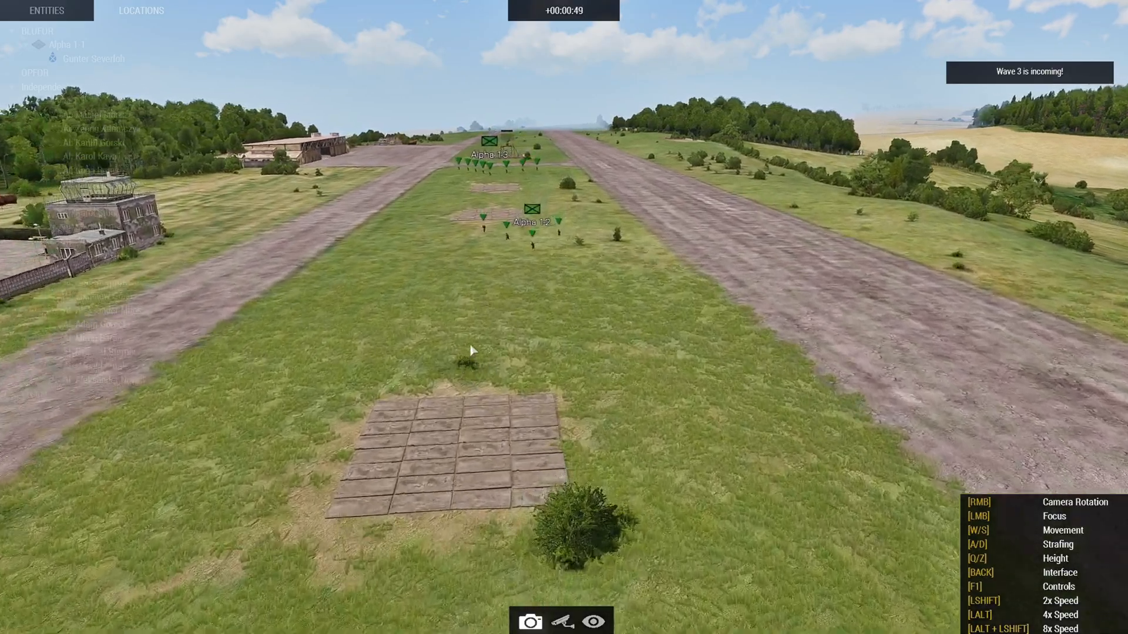
{"action": "key", "text": "w"}
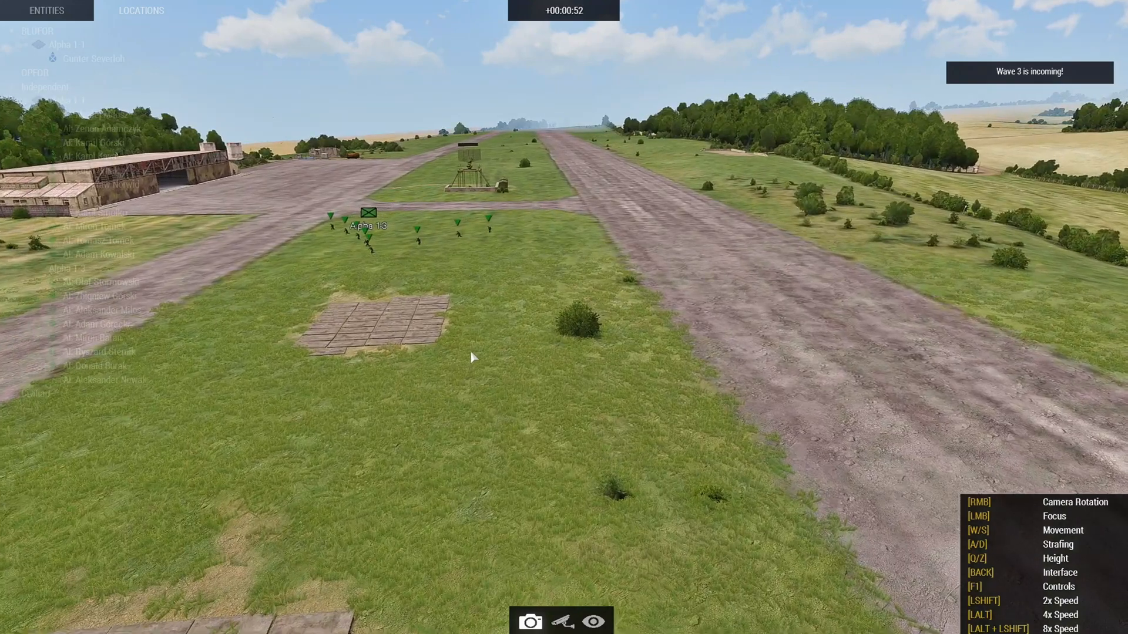
{"action": "key", "text": "w"}
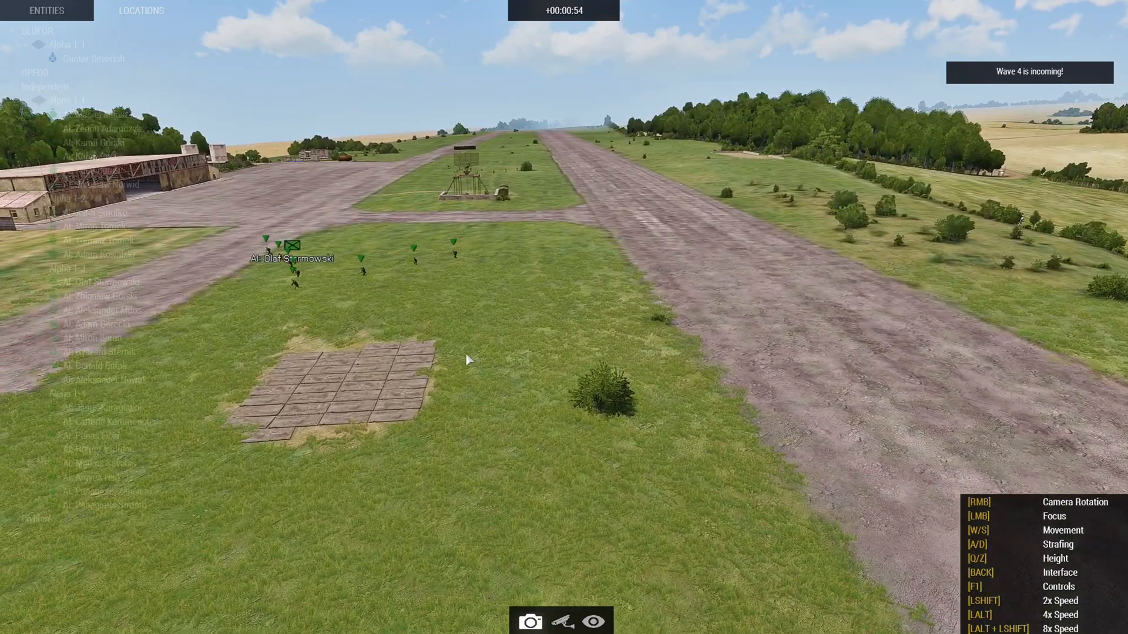
- Fly the spectator camera past the fourth attack group to the fifth group's armoured vehicle between the runways
{"action": "key", "text": "m"}
{"action": "key", "text": "m"}
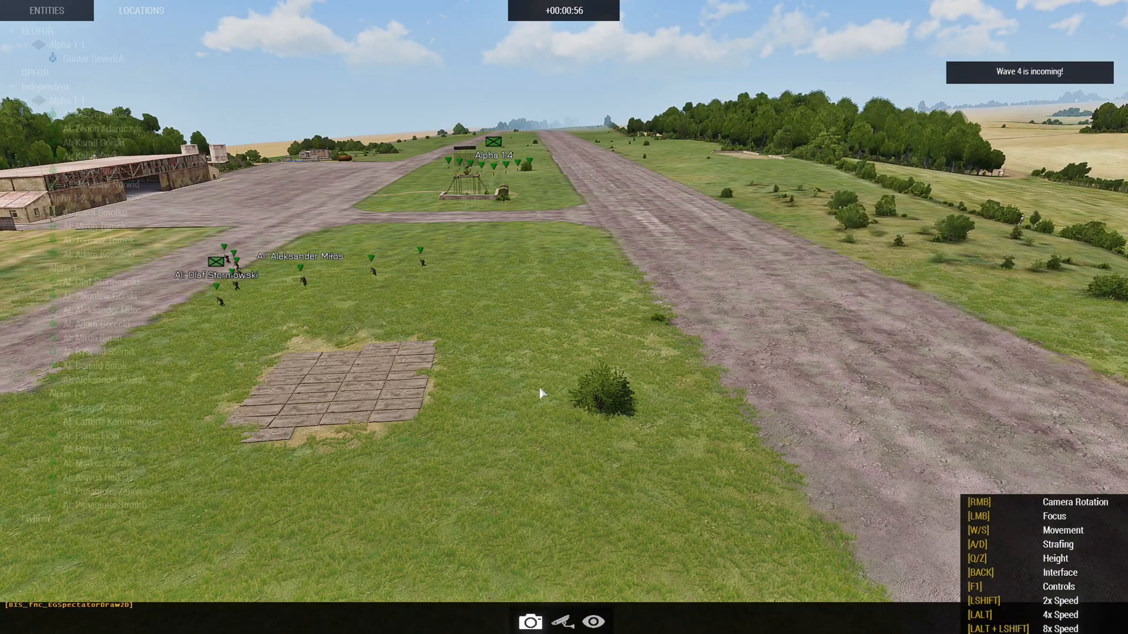
{"action": "mouse_move", "coordinate": [523, 383]}
{"action": "right_mouse_down"}
{"action": "mouse_move", "coordinate": [477, 387]}
{"action": "mouse_move", "coordinate": [518, 393]}
{"action": "right_mouse_up"}
{"action": "key", "text": "w"}
{"action": "key", "text": "w"}
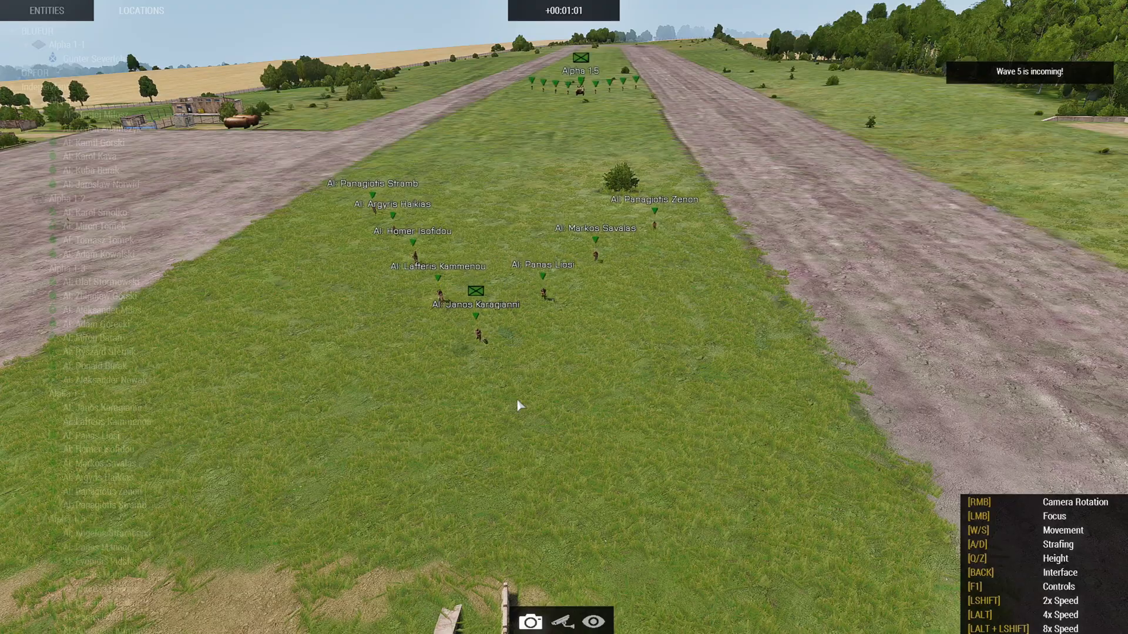
{"action": "key", "text": "w"}
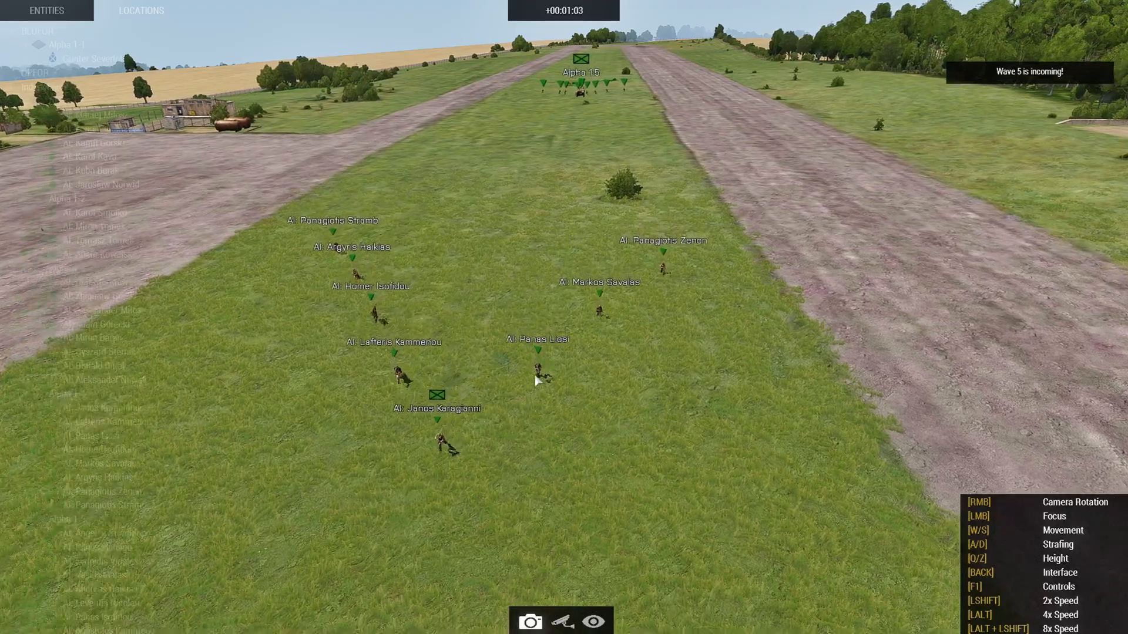
{"action": "key", "text": "w"}
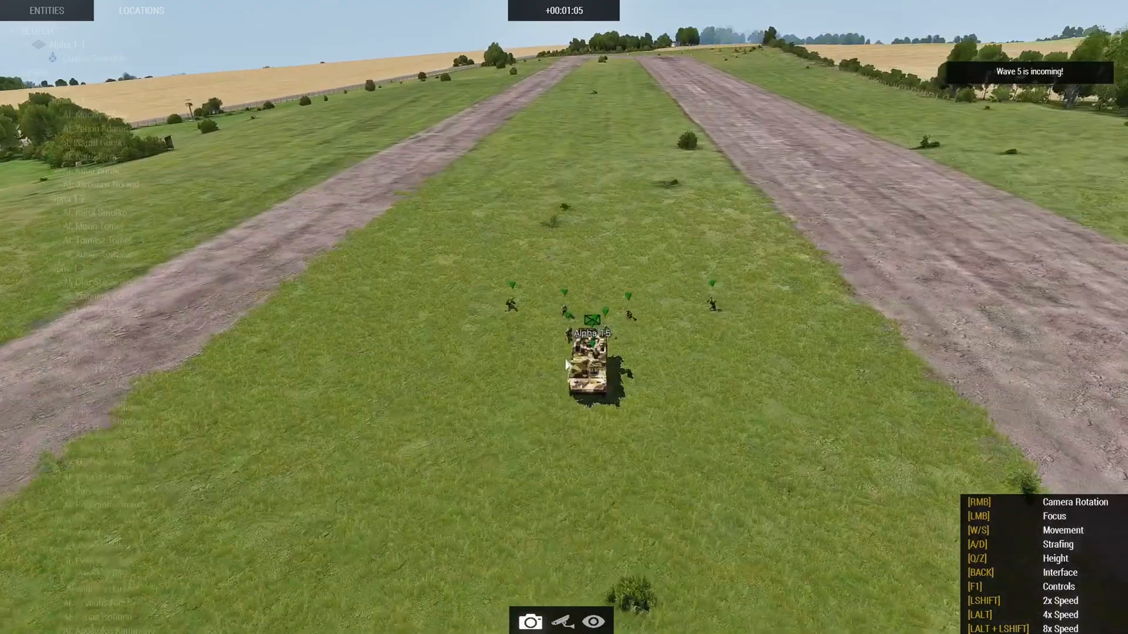
{"action": "key", "text": "w"}
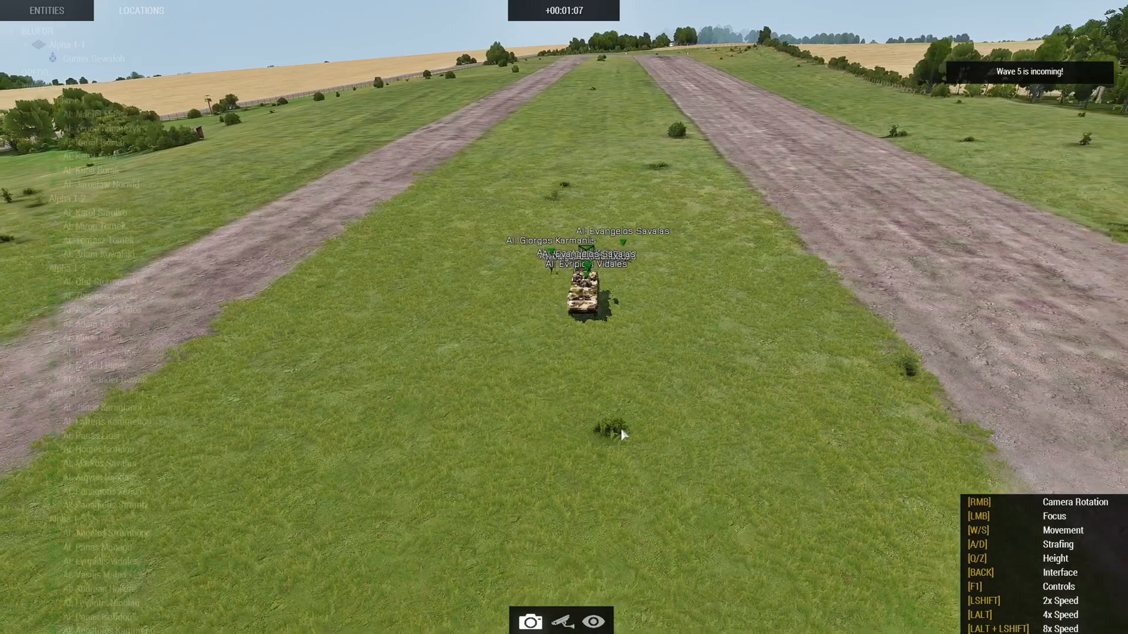
- Examine the position of the fifth group's vehicle relative to the nearest red flag on the spectator map
{"action": "key", "text": "m"}
{"action": "scroll", "coordinate": [538, 399], "scroll_direction": "up", "scroll_amount": 4}
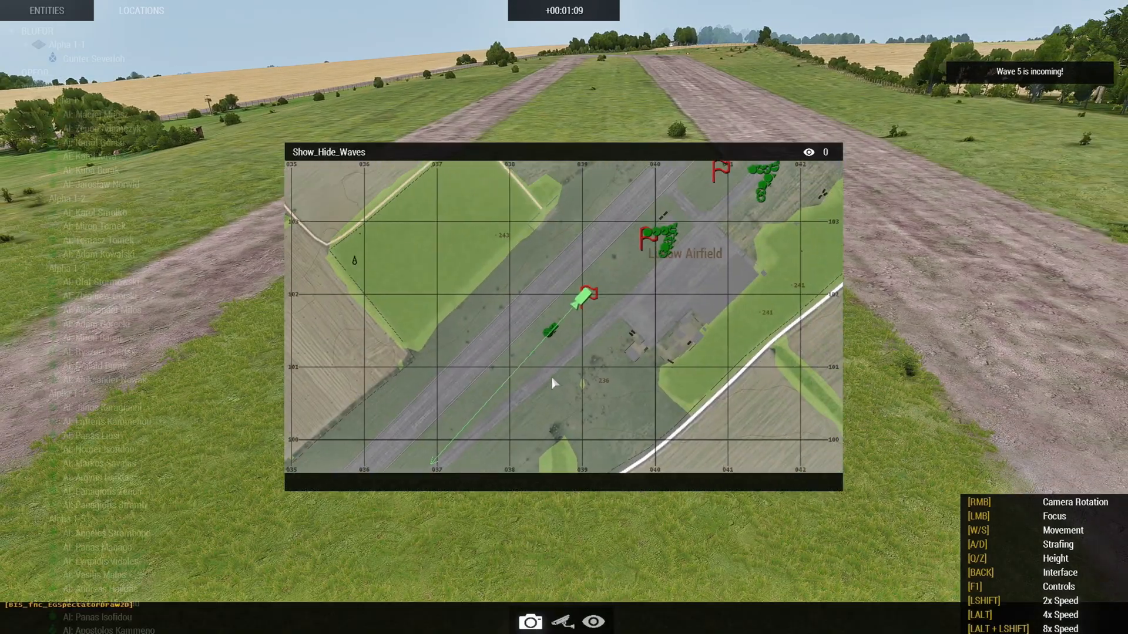
{"action": "scroll", "coordinate": [639, 272], "scroll_direction": "up", "scroll_amount": 2}
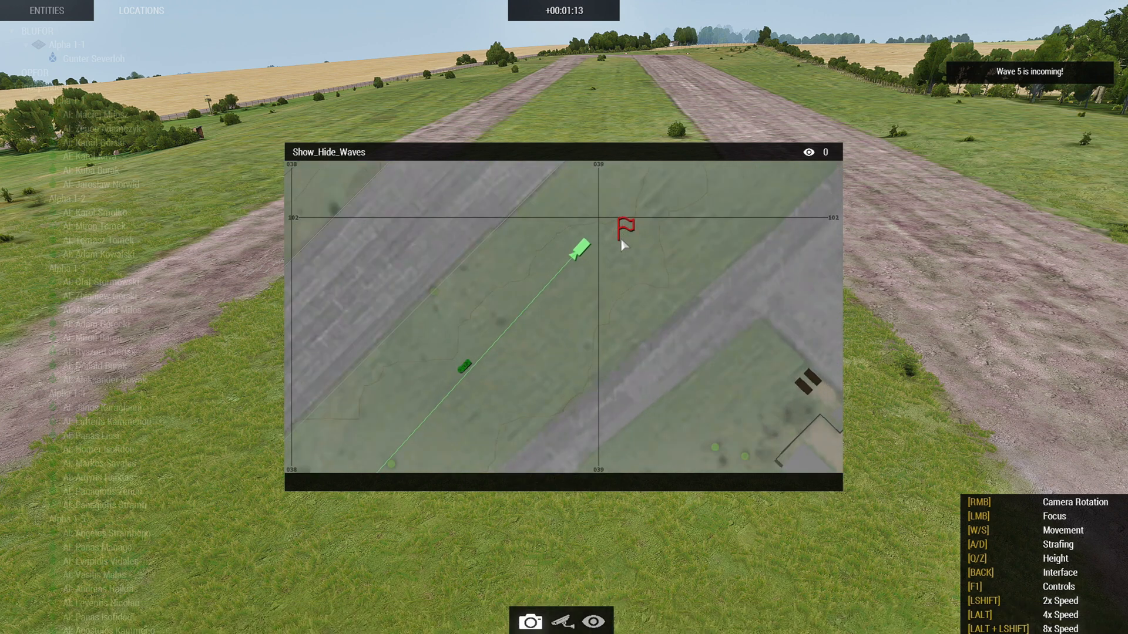
{"action": "left_click_drag", "start_coordinate": [634, 276], "coordinate": [622, 285]}
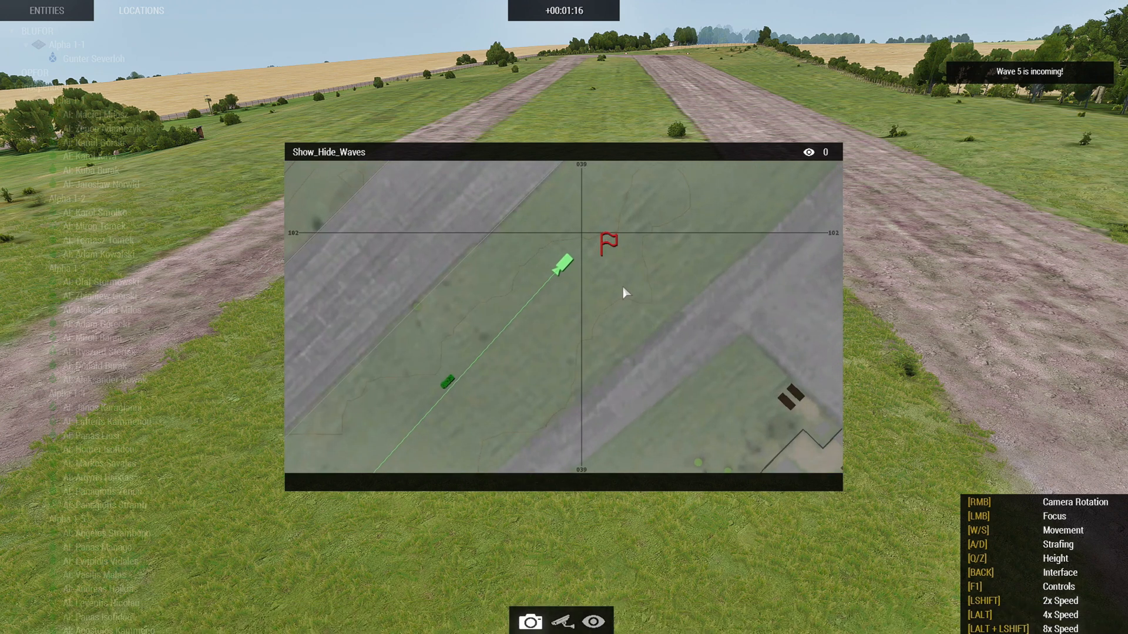
{"action": "key", "text": "w"}
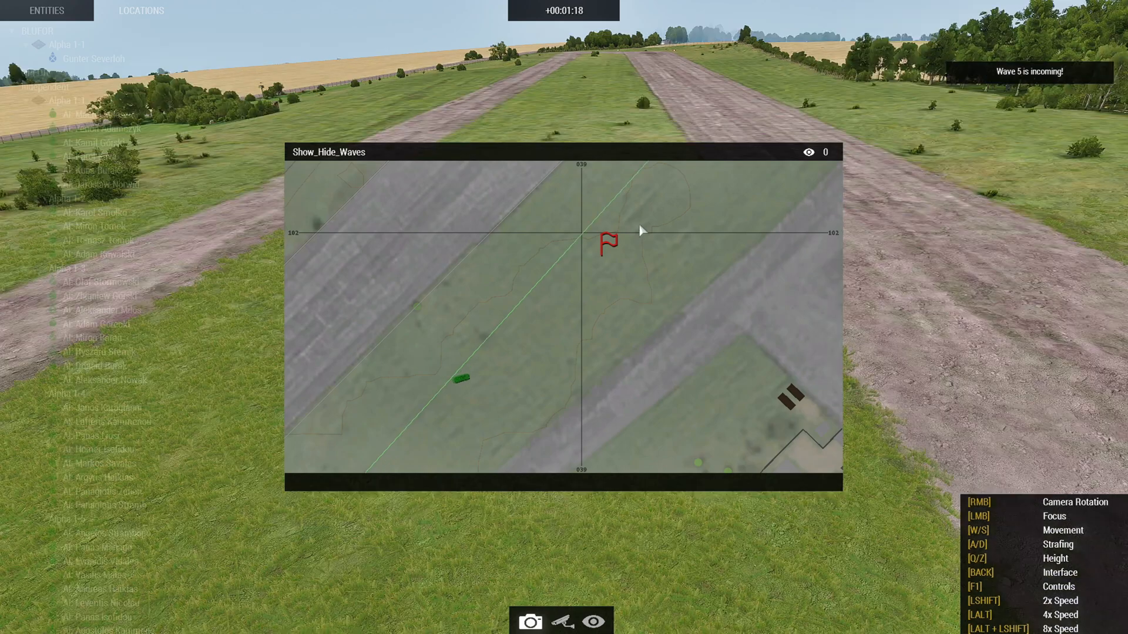
- Focus on the fifth group's vehicle, follow it in the 3PP camera until wave 6 is triggered, and release the focus
{"action": "left_click", "coordinate": [484, 382]}
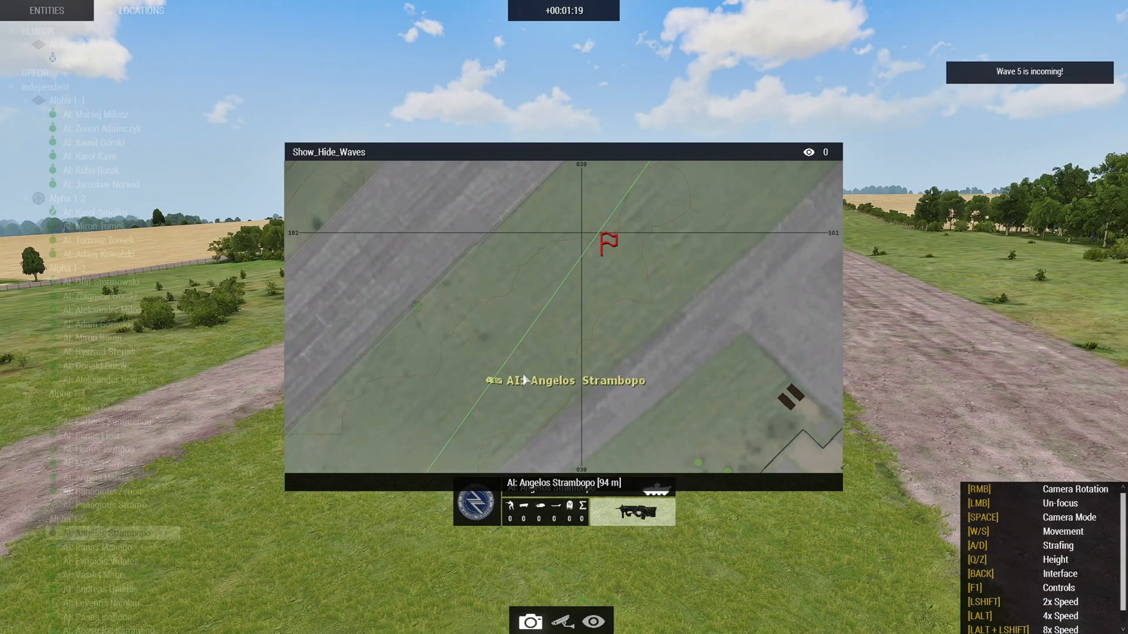
{"action": "left_click", "coordinate": [560, 624]}
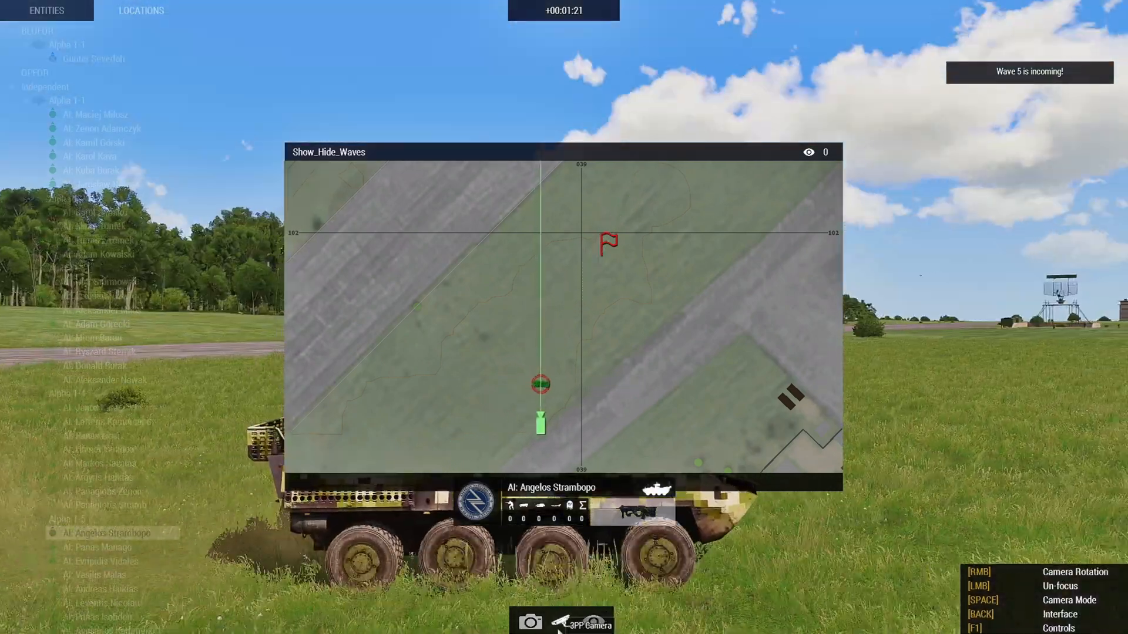
{"action": "key", "text": "BackSpace"}
{"action": "key", "text": "BackSpace"}
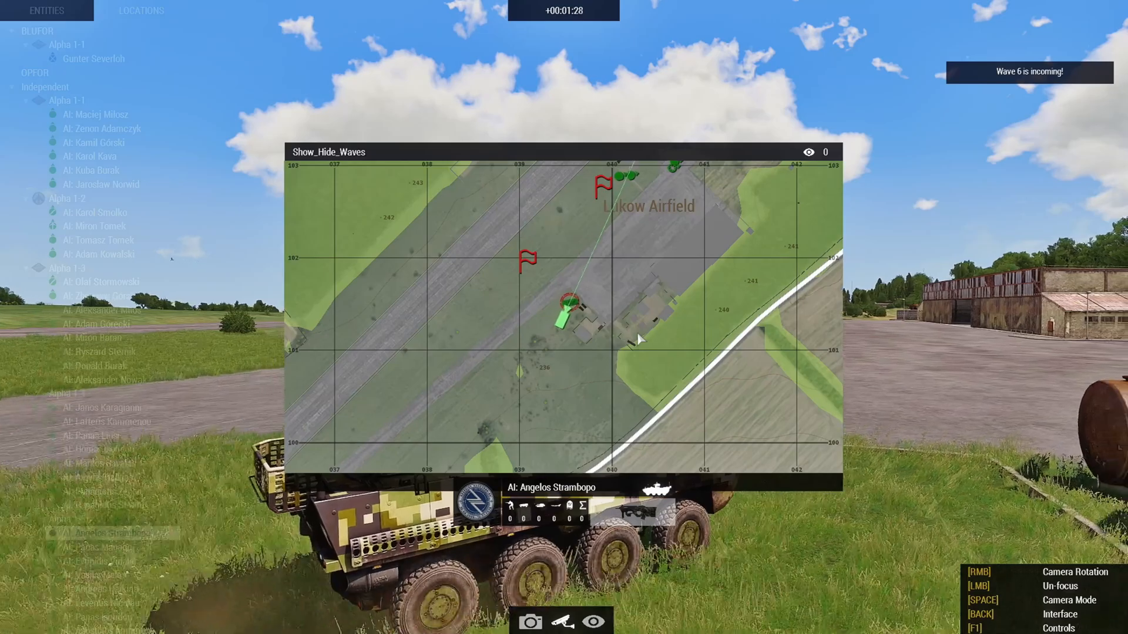
{"action": "left_click", "coordinate": [636, 332]}
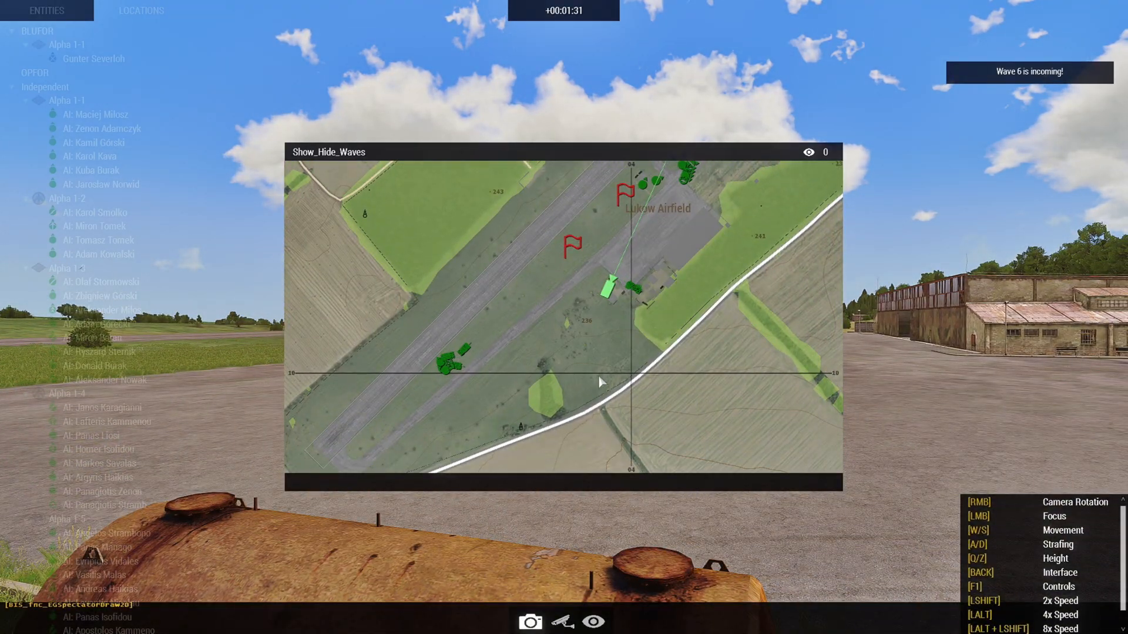
- Compare the sixth group's advancing tanks in the spectator view with their positions on the map
{"action": "key", "text": "m"}
{"action": "right_click_drag", "start_coordinate": [611, 385], "coordinate": [422, 424]}
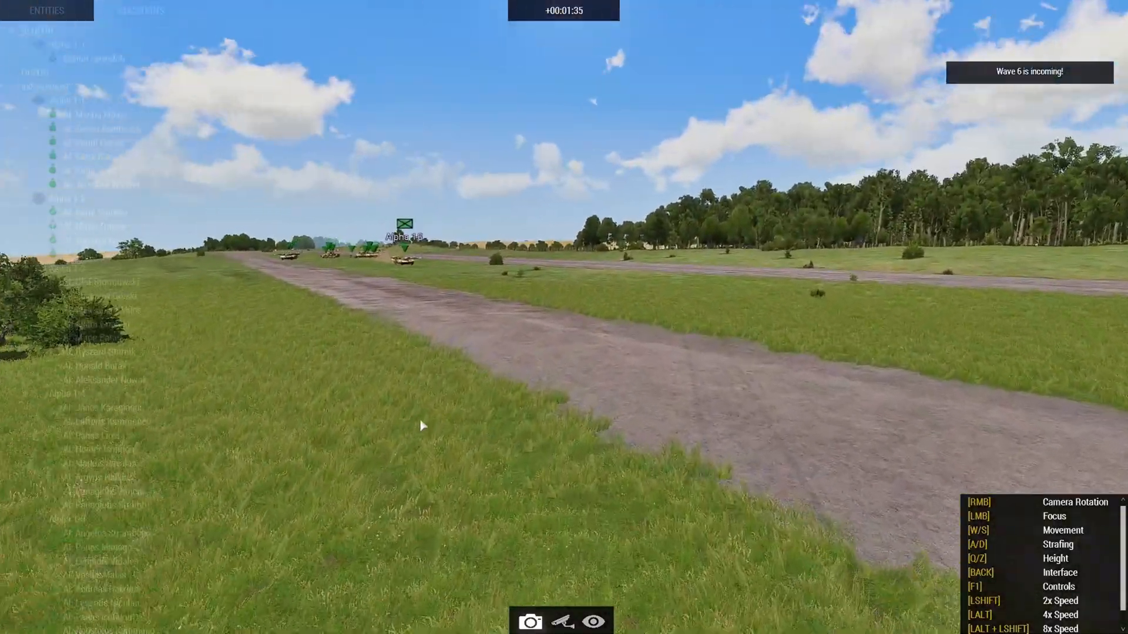
{"action": "key", "text": "m"}
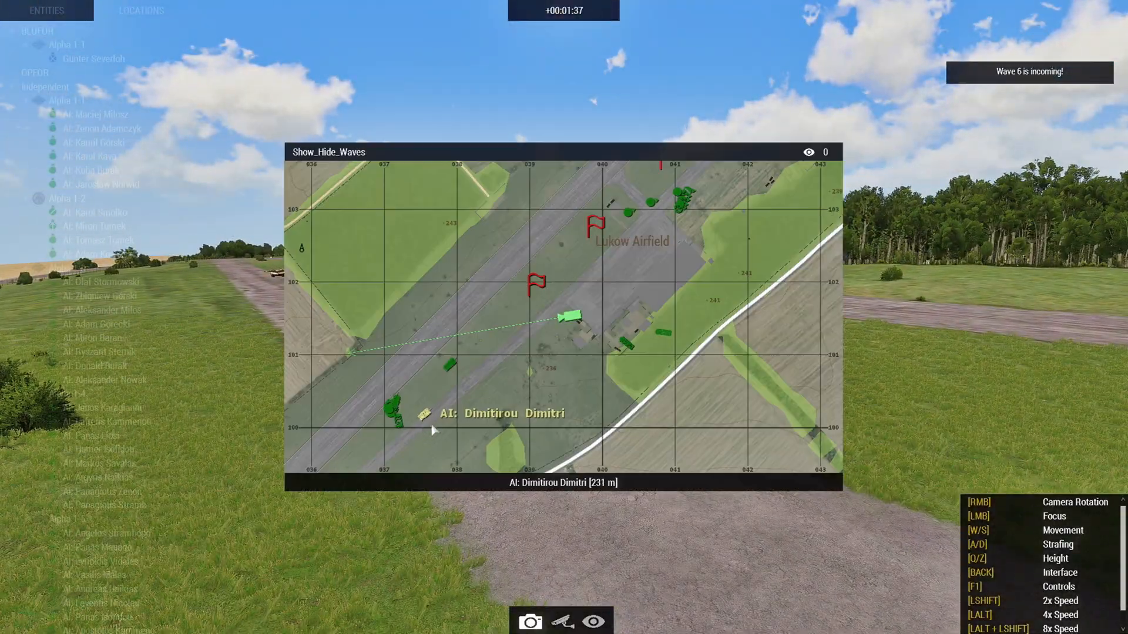
{"action": "key", "text": "m"}
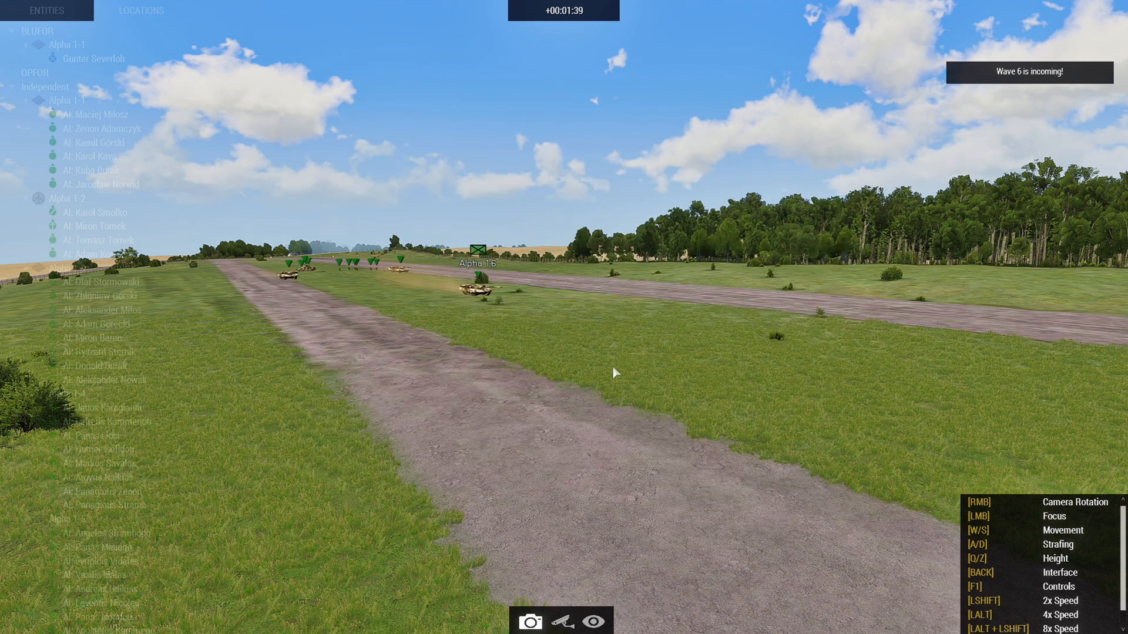
{"action": "key", "text": "m"}
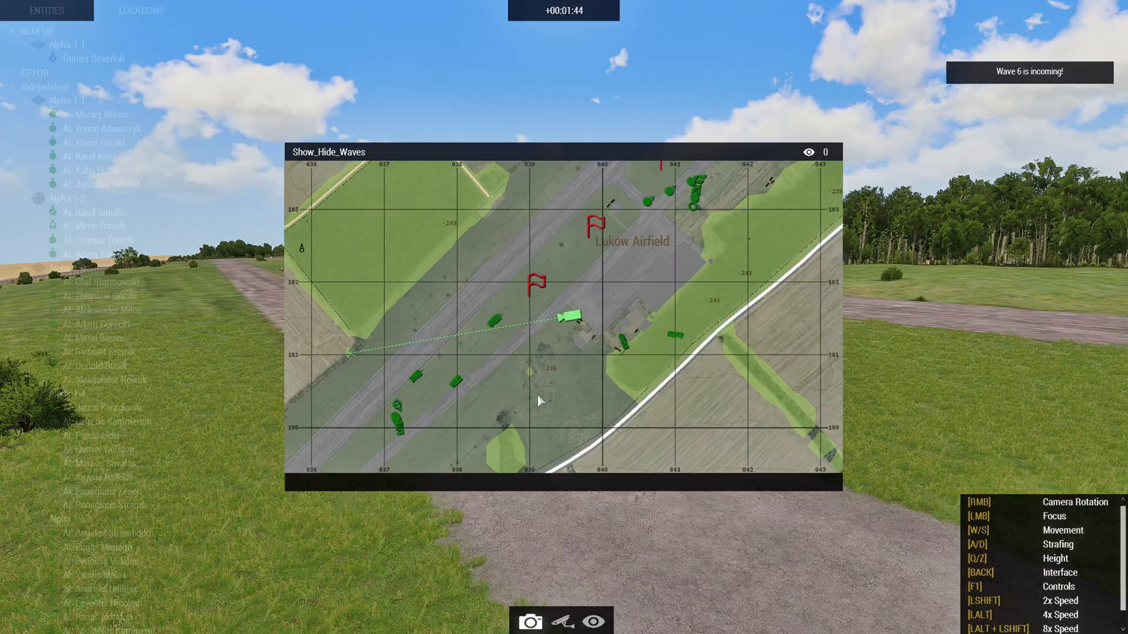
{"action": "key", "text": "m"}
- Watch the sixth group's tanks from above and fly the spectator camera back along the runway to the leading infantry groups
{"action": "right_click_drag", "start_coordinate": [542, 390], "coordinate": [502, 418]}
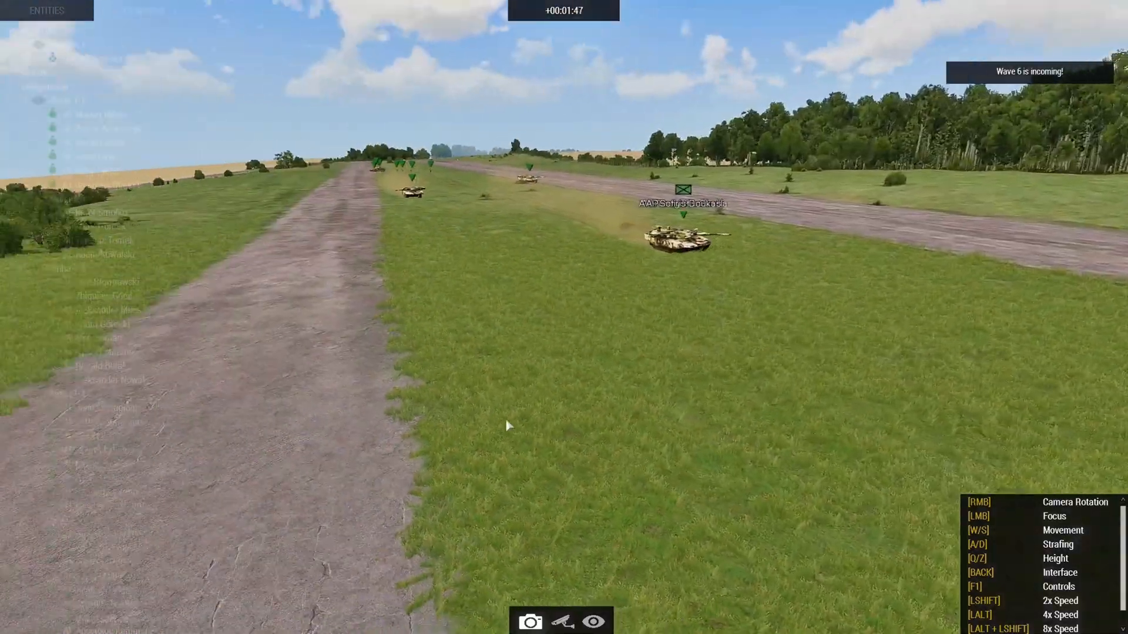
{"action": "key", "text": "s"}
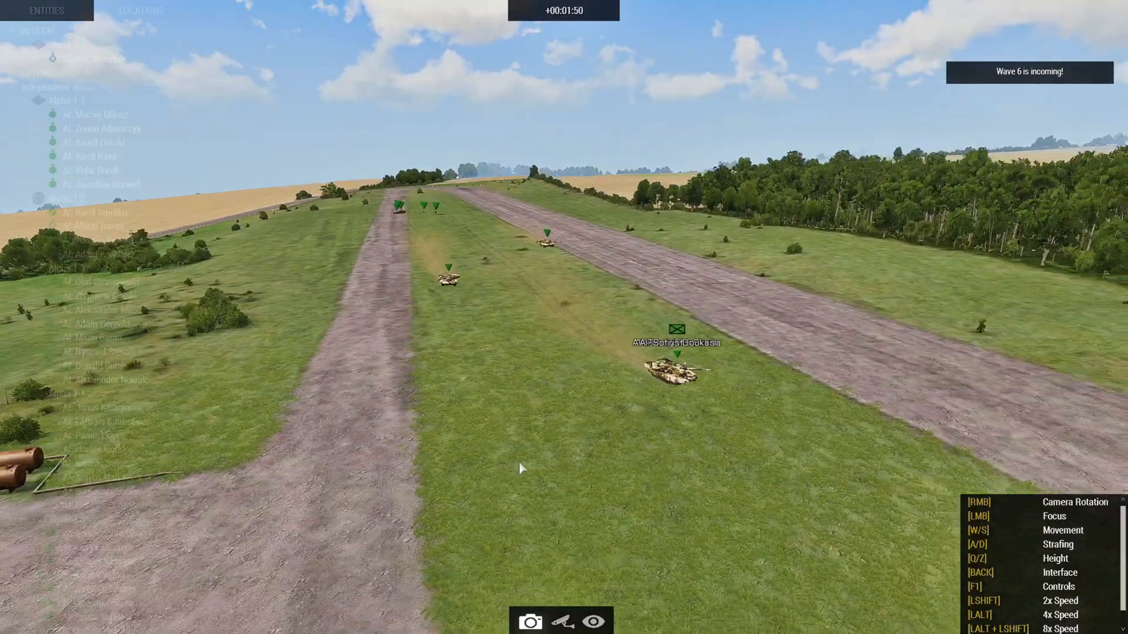
{"action": "right_click_drag", "start_coordinate": [523, 467], "coordinate": [734, 481]}
{"action": "key", "text": "w"}
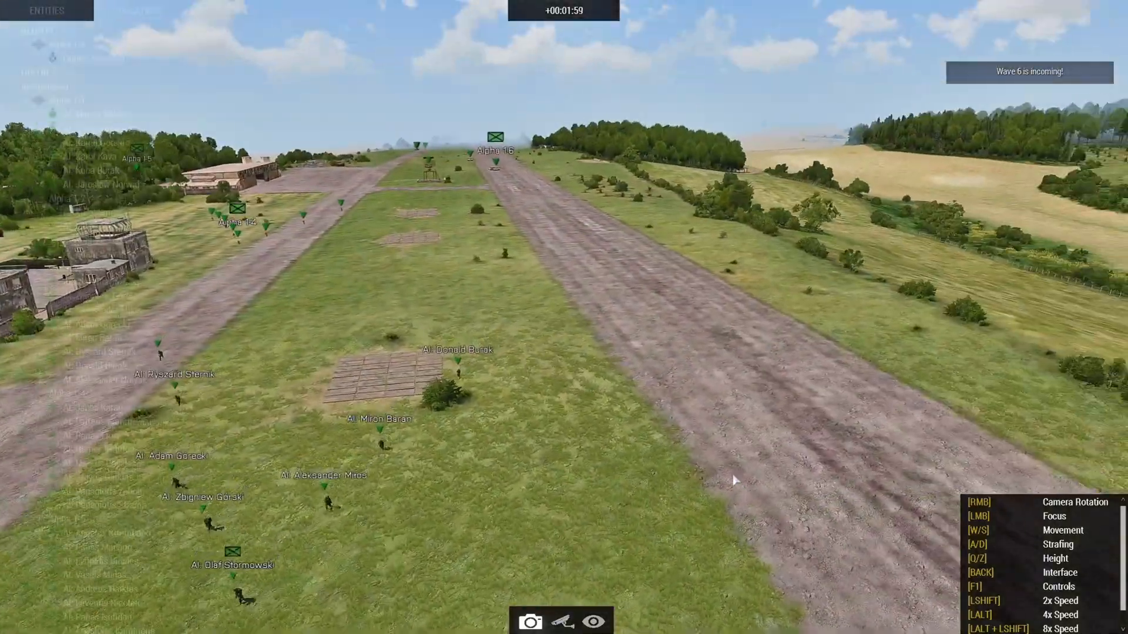
- Leave the spectator camera and observe the attackers from the control tower through the binoculars and with the rifle ready
{"action": "key", "text": "Escape"}
{"action": "left_click", "coordinate": [296, 573]}
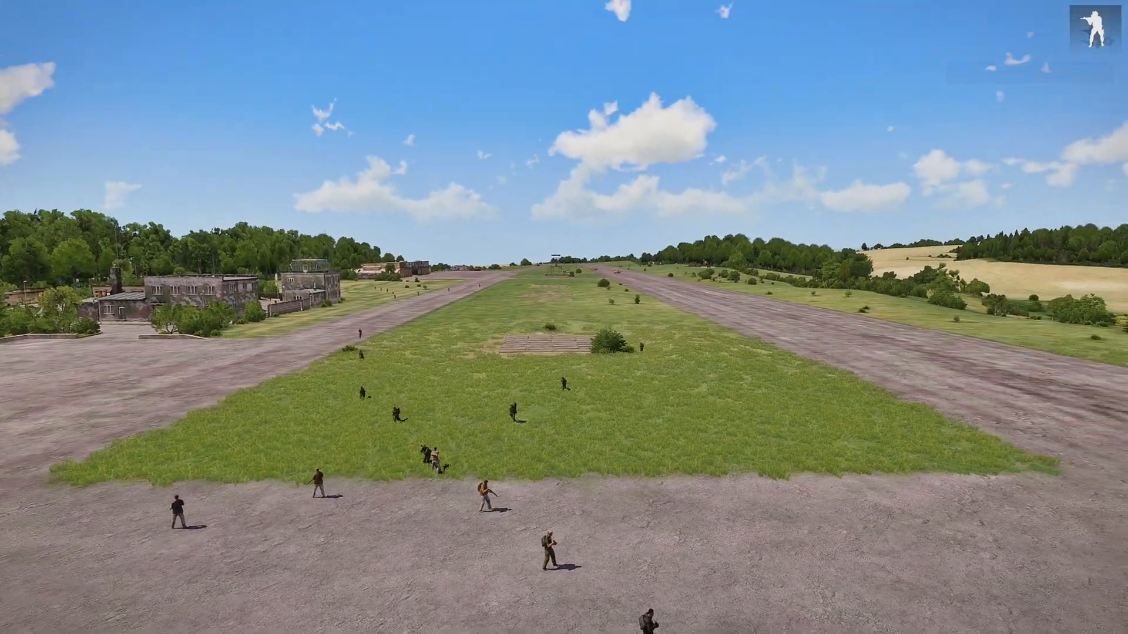
{"action": "key", "text": "b"}
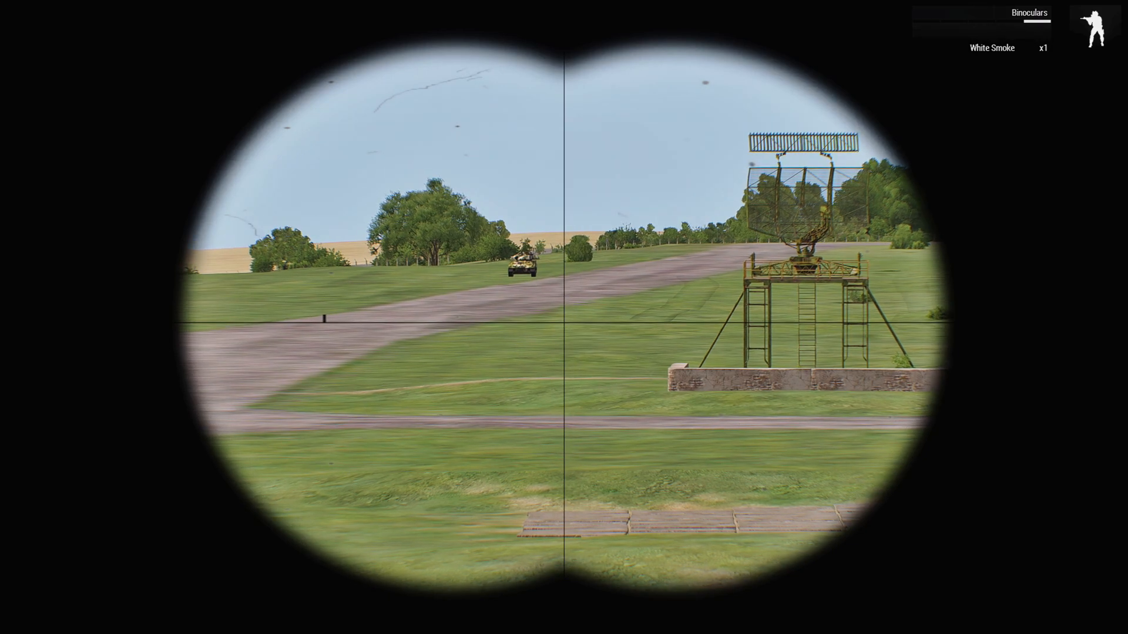
{"action": "right_click", "coordinate": [564, 317]}
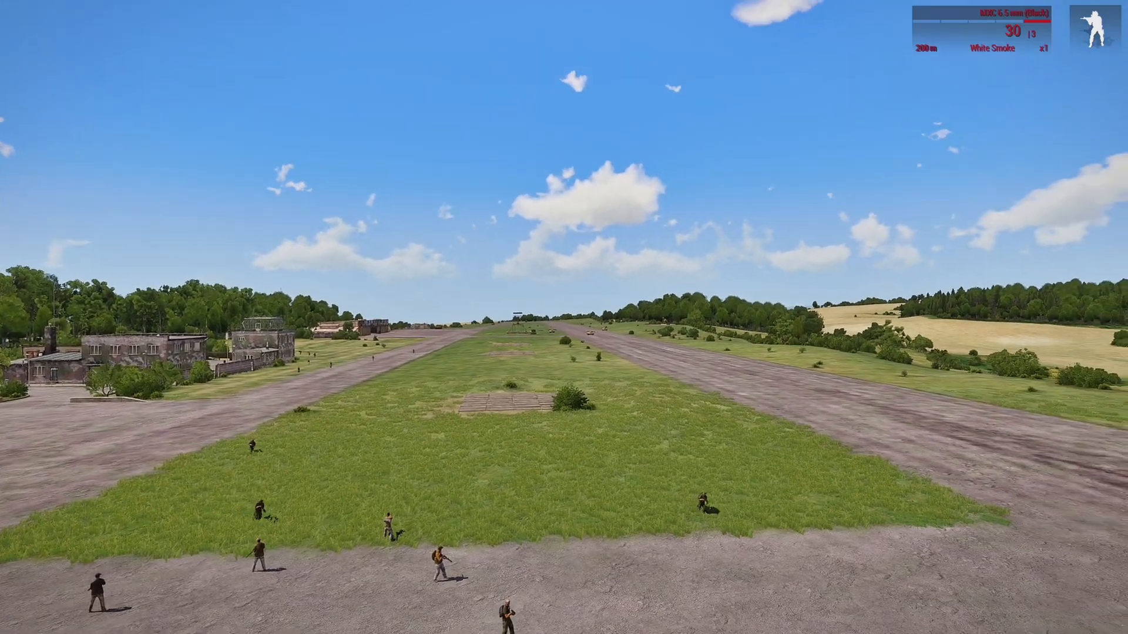
{"action": "key", "text": "1"}
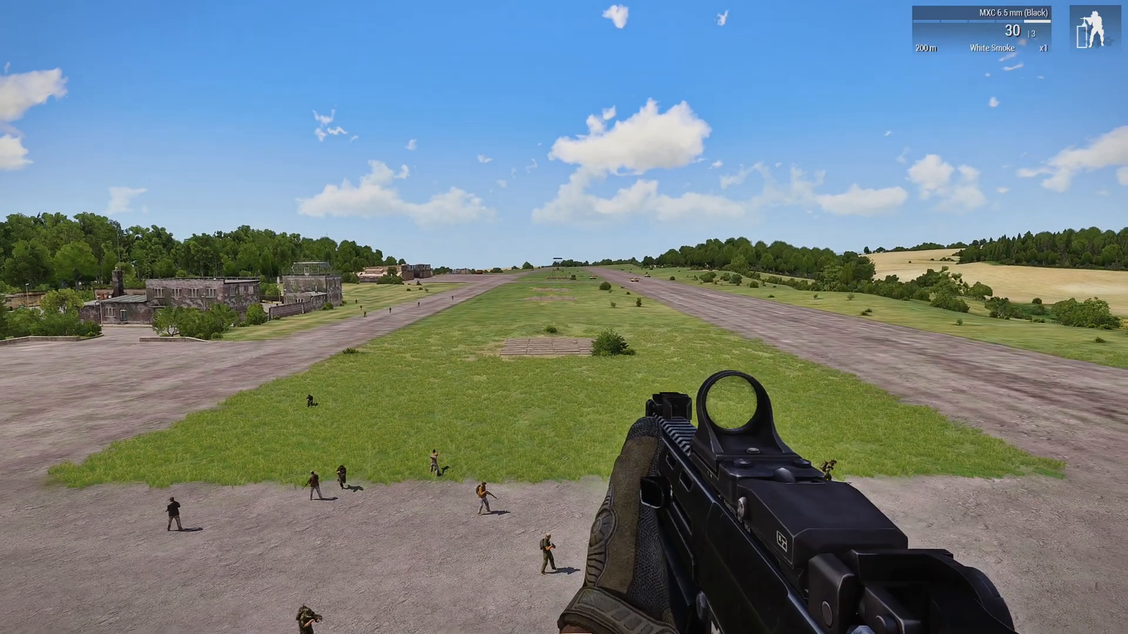
{"action": "key", "text": "ctrl"}
{"action": "key", "text": "ctrl"}
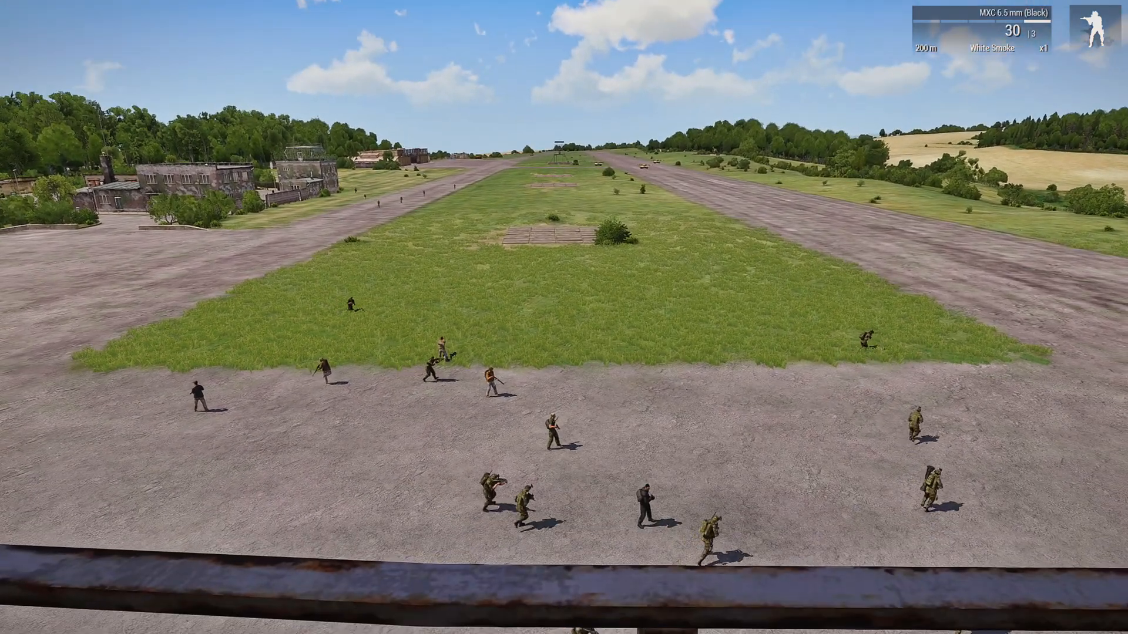
- End the playtest by returning to the Eden editor and view the Show / Hide modules lined up along the runway
{"action": "key", "text": "Escape"}
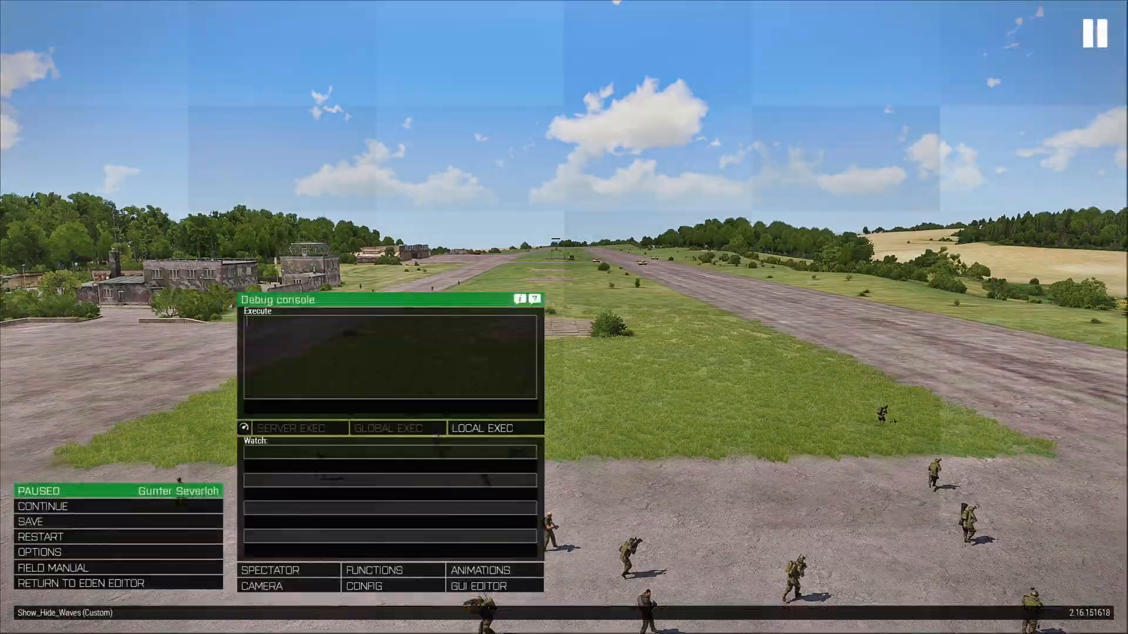
{"action": "left_click", "coordinate": [101, 582]}
{"action": "scroll", "coordinate": [639, 407], "scroll_direction": "down", "scroll_amount": 5}
{"action": "scroll", "coordinate": [642, 378], "scroll_direction": "up", "scroll_amount": 8}
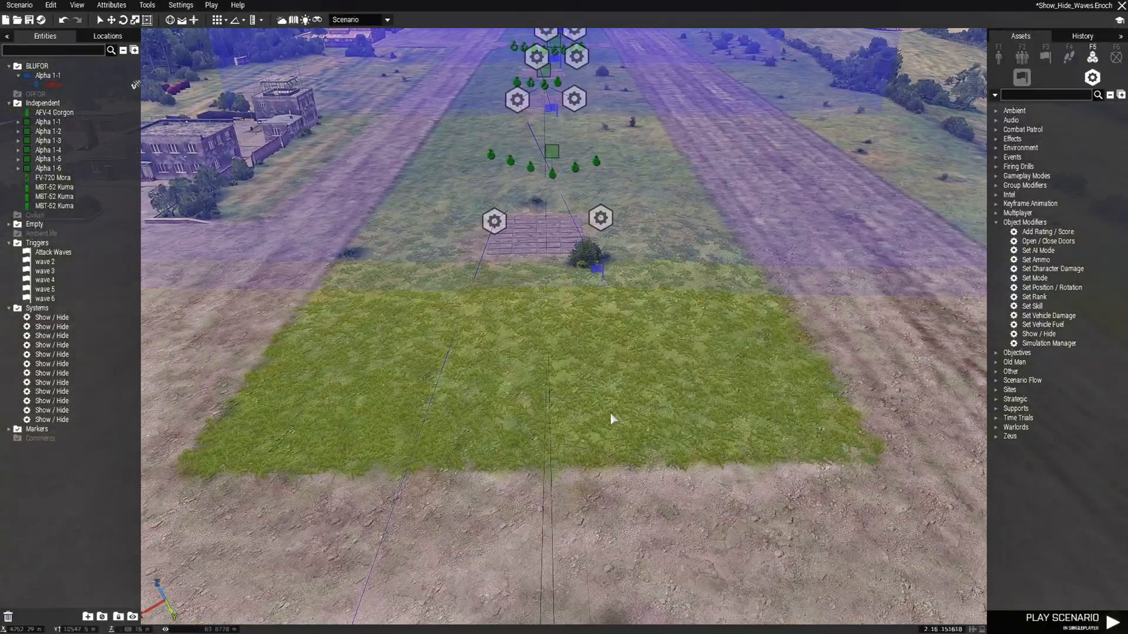
{"action": "right_click_drag", "start_coordinate": [611, 418], "coordinate": [647, 385]}
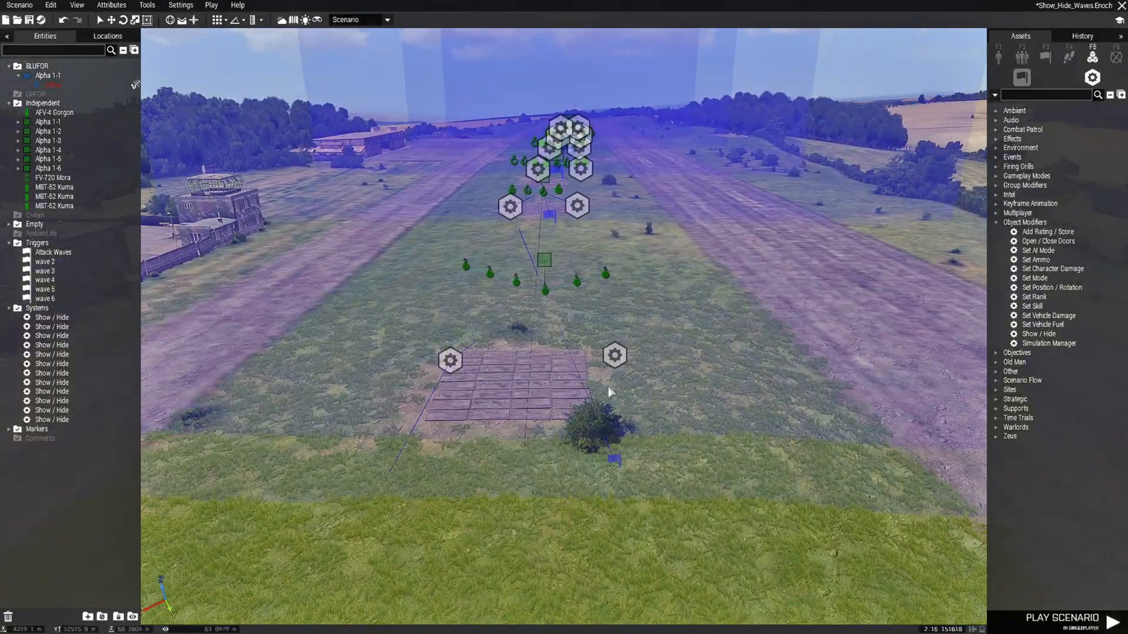
{"action": "key", "text": "w"}
{"action": "key", "text": "d"}
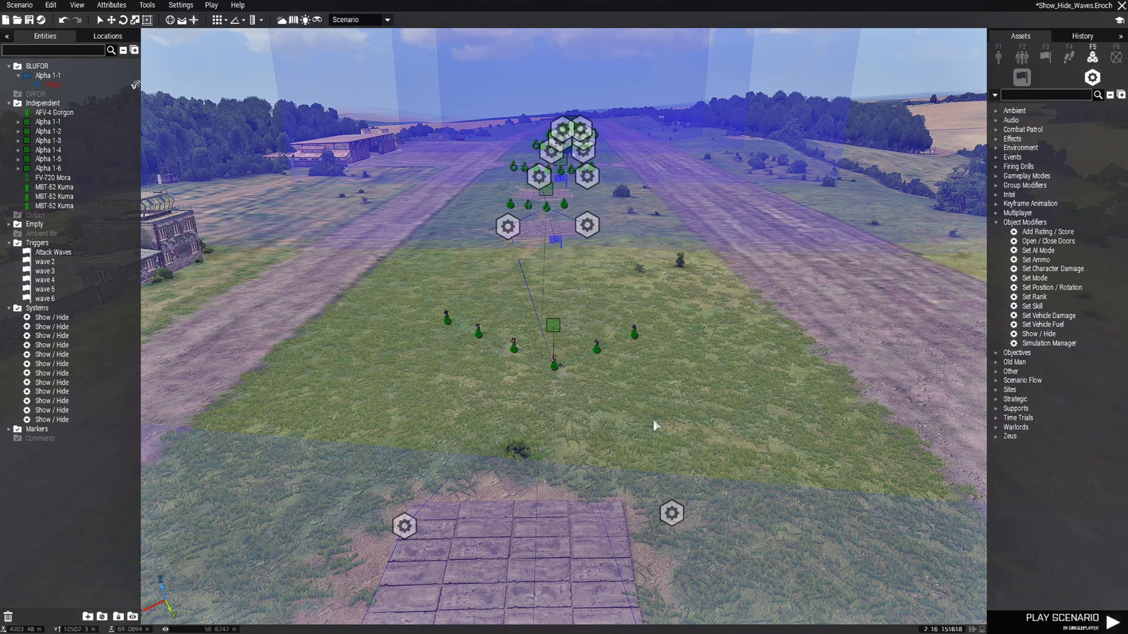
- Switch to the 2D map and survey the whole terrain and the area around the airfield's wave setup
{"action": "key", "text": "m"}
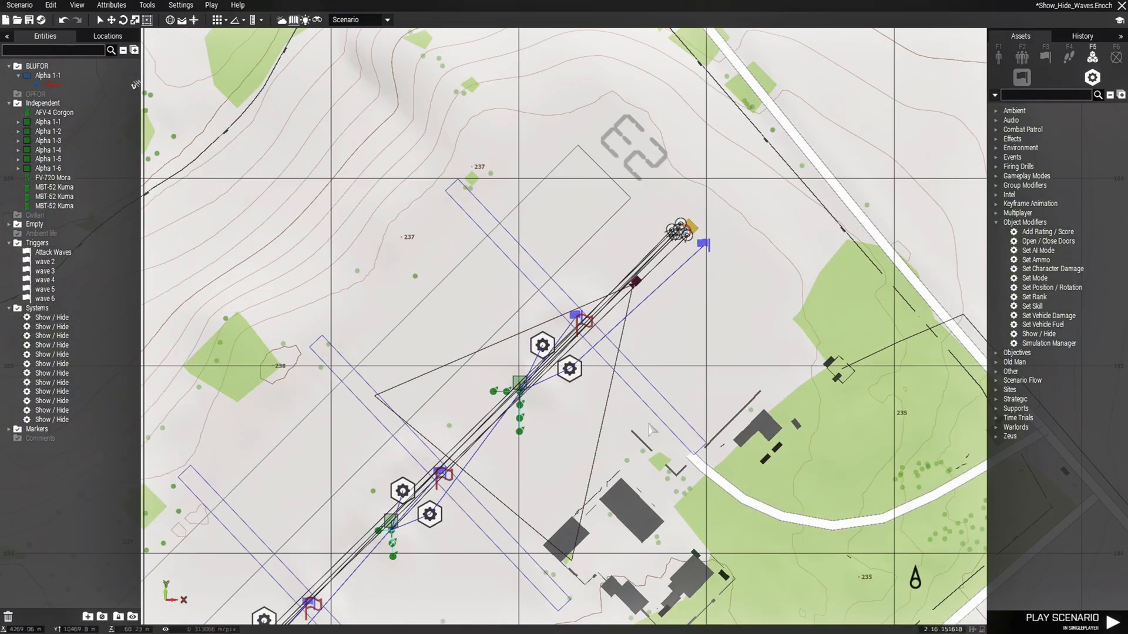
{"action": "scroll", "coordinate": [649, 442], "scroll_direction": "down", "scroll_amount": 10}
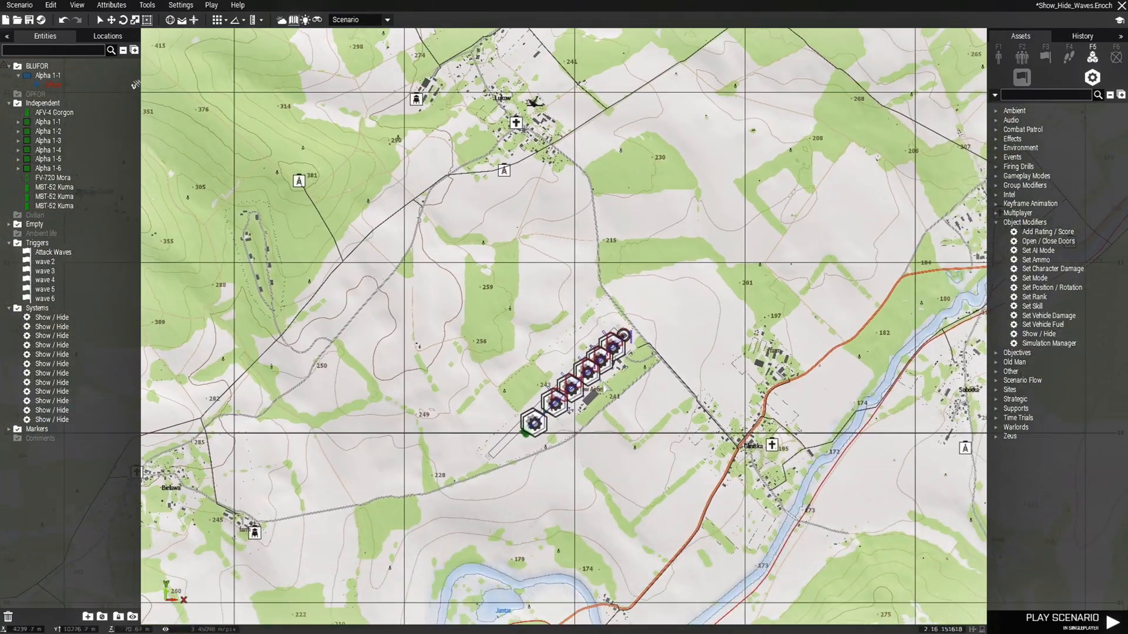
{"action": "scroll", "coordinate": [666, 415], "scroll_direction": "down", "scroll_amount": 5}
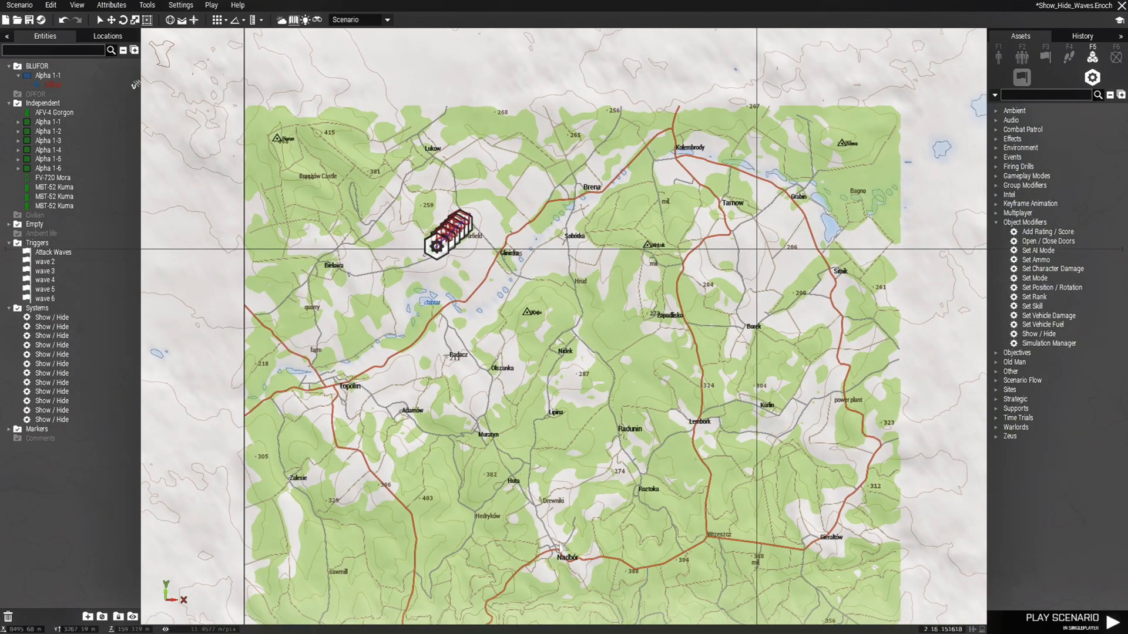
{"action": "scroll", "coordinate": [605, 514], "scroll_direction": "up", "scroll_amount": 2}
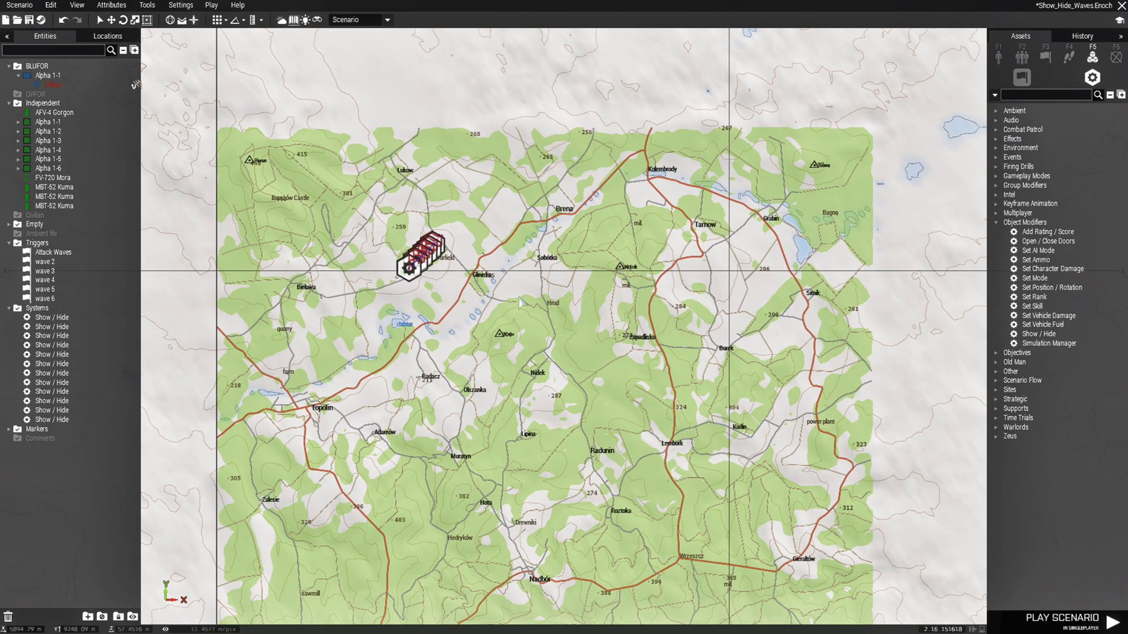
{"action": "scroll", "coordinate": [523, 294], "scroll_direction": "up", "scroll_amount": 3}
{"action": "scroll", "coordinate": [521, 277], "scroll_direction": "up", "scroll_amount": 2}
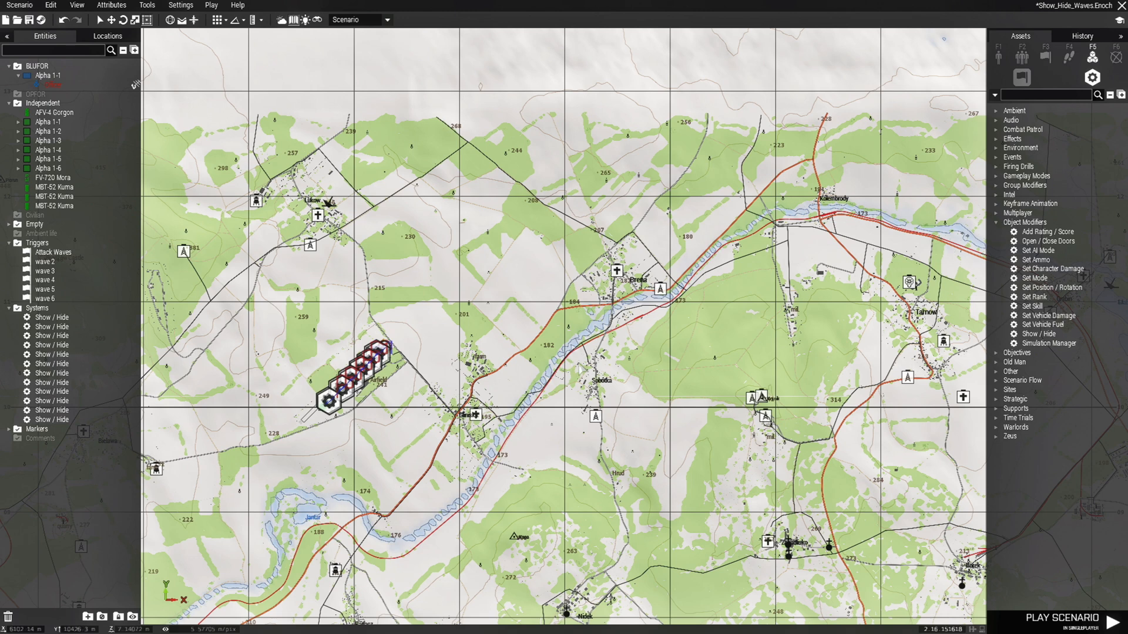
{"action": "key", "text": "s"}
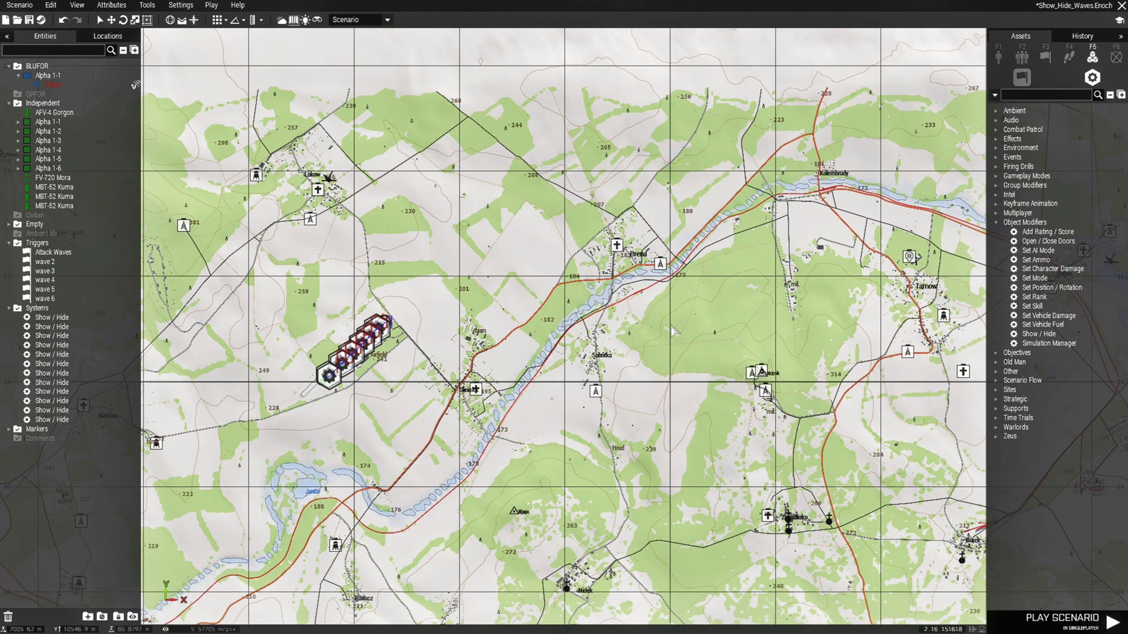
- Inspect the airfield's wave setup on the 2D map, closing in on the Show / Hide modules and triggers nearest the runway's northeast end
{"action": "key", "text": "s"}
{"action": "key", "text": "a"}
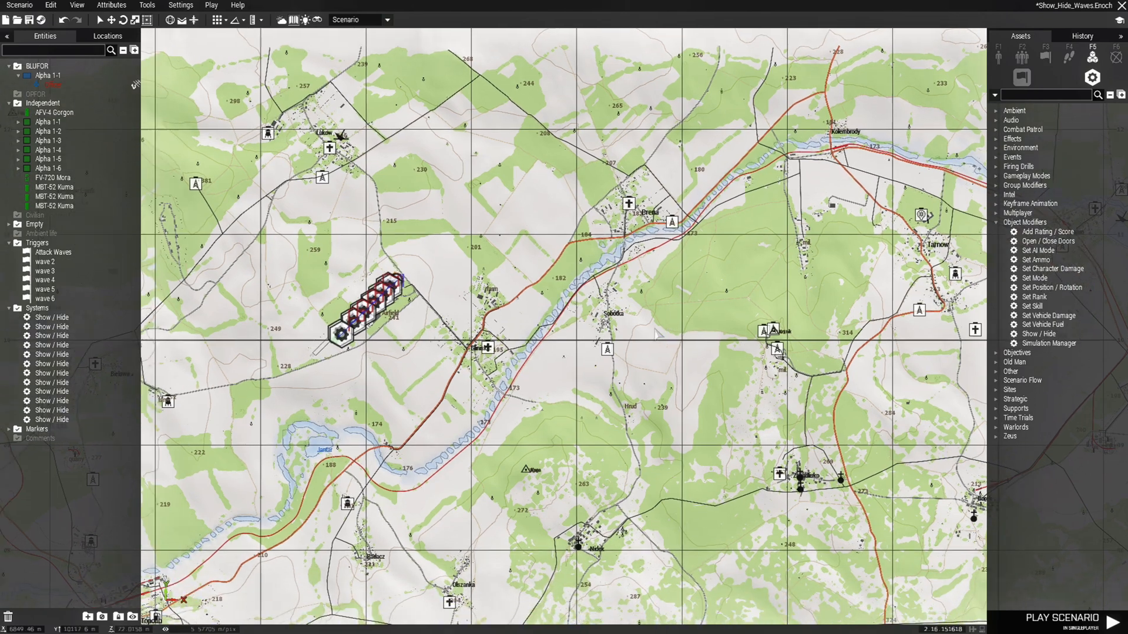
{"action": "key", "text": "a"}
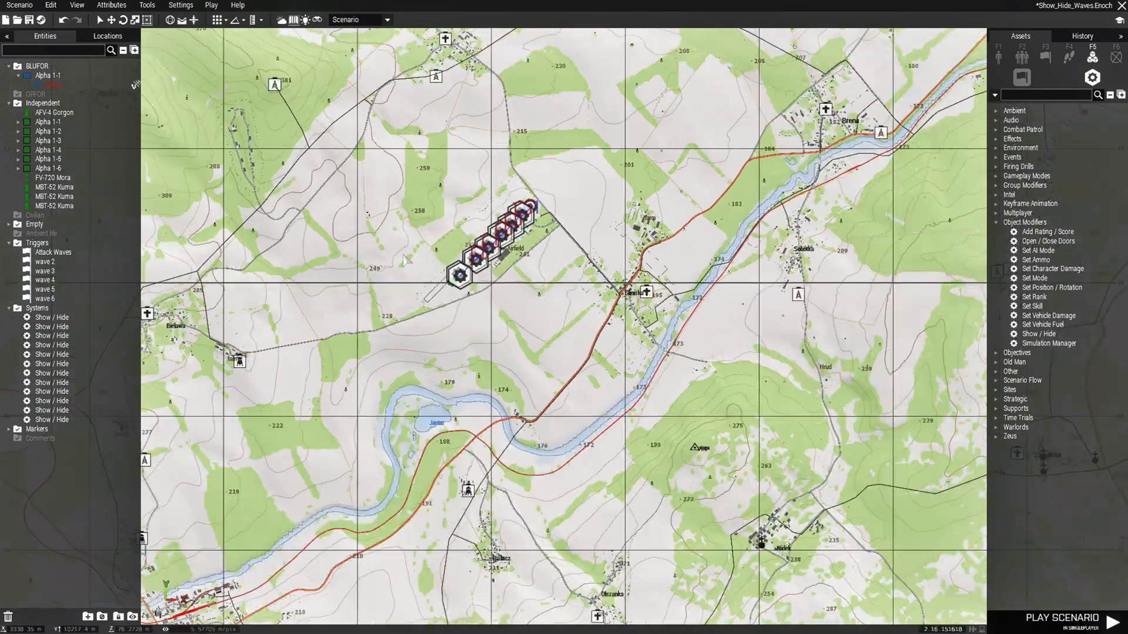
{"action": "scroll", "coordinate": [470, 282], "scroll_direction": "up", "scroll_amount": 5}
{"action": "key", "text": "w"}
{"action": "key", "text": "d"}
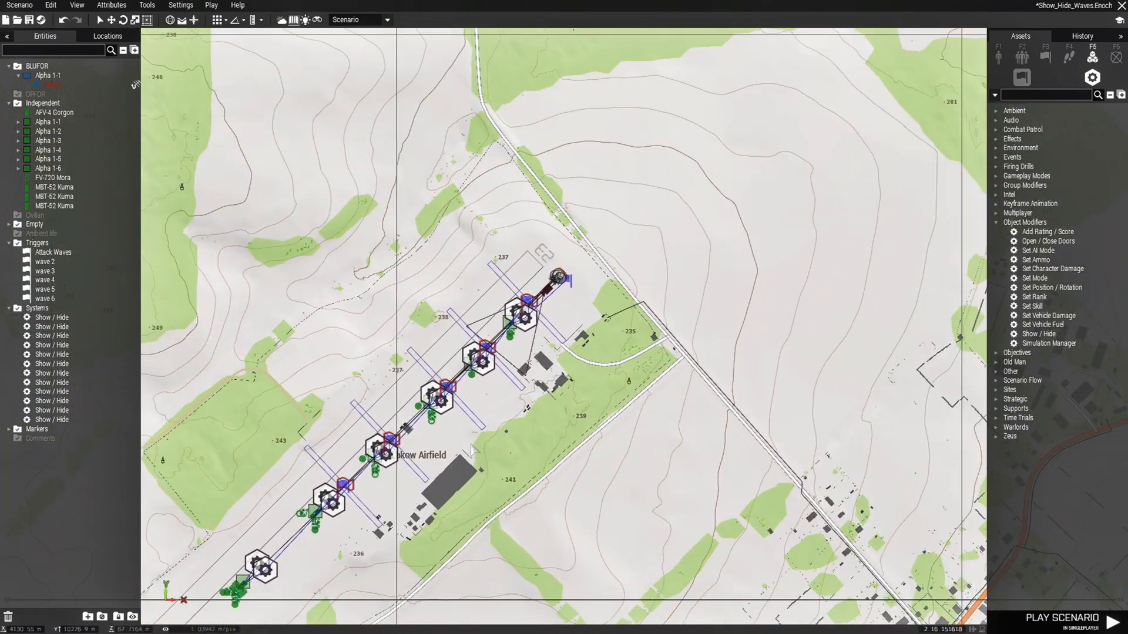
{"action": "scroll", "coordinate": [488, 482], "scroll_direction": "up", "scroll_amount": 4}
{"action": "scroll", "coordinate": [485, 571], "scroll_direction": "up", "scroll_amount": 2}
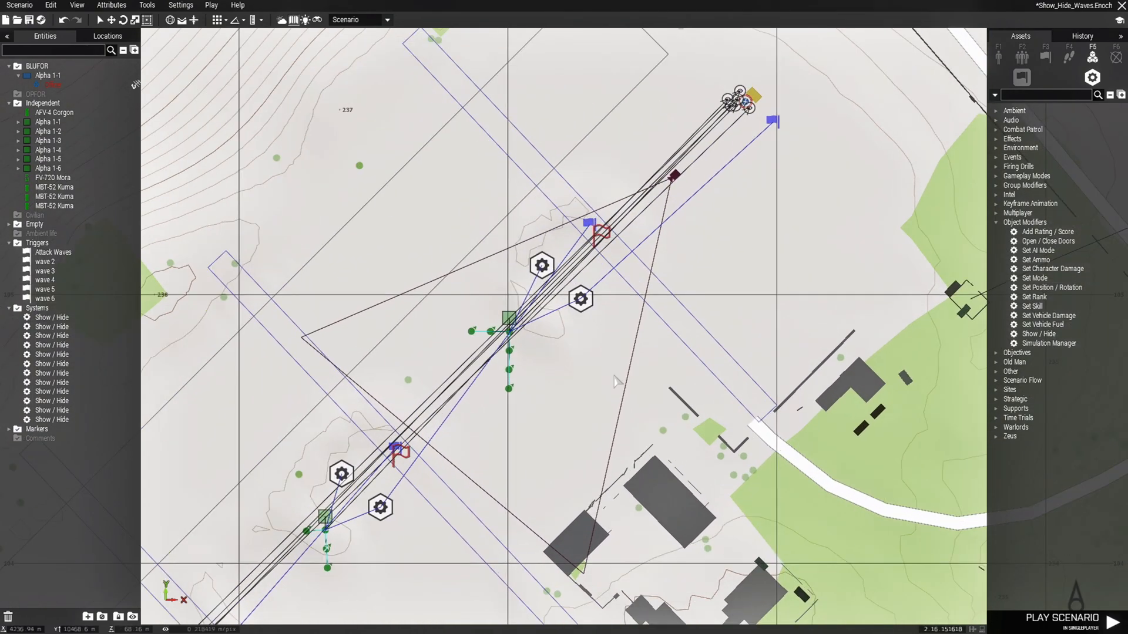
{"action": "key", "text": "w"}
{"action": "key", "text": "d"}
{"action": "scroll", "coordinate": [456, 460], "scroll_direction": "up", "scroll_amount": 2}
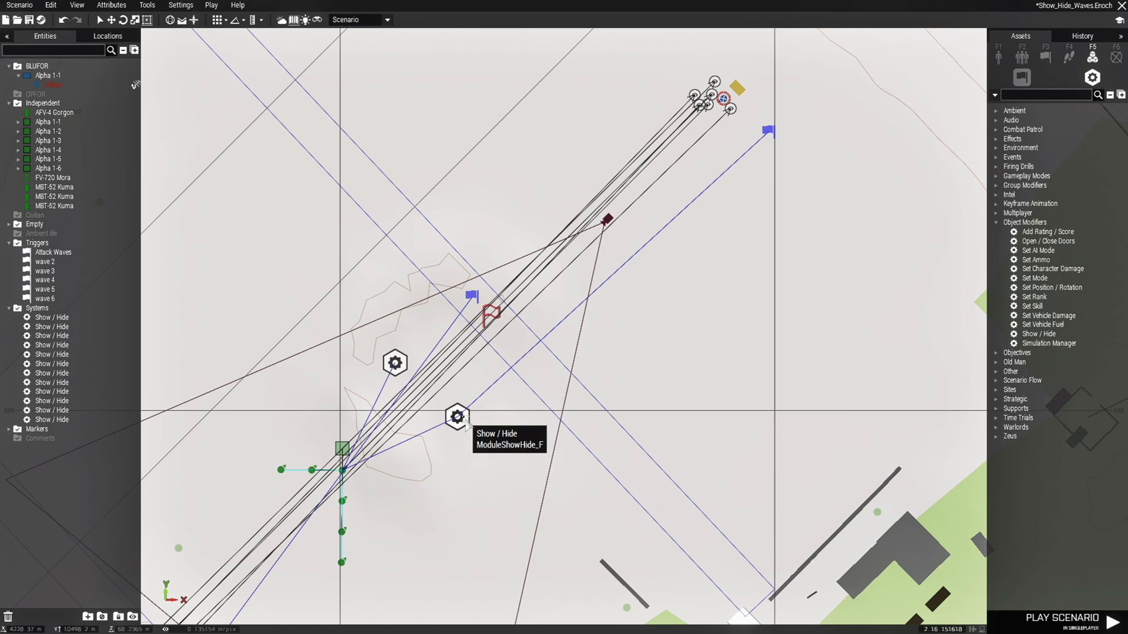
- Return to the 3D view and examine the nearest infantry group and its pair of Show / Hide modules by the concrete slabs
{"action": "key", "text": "m"}
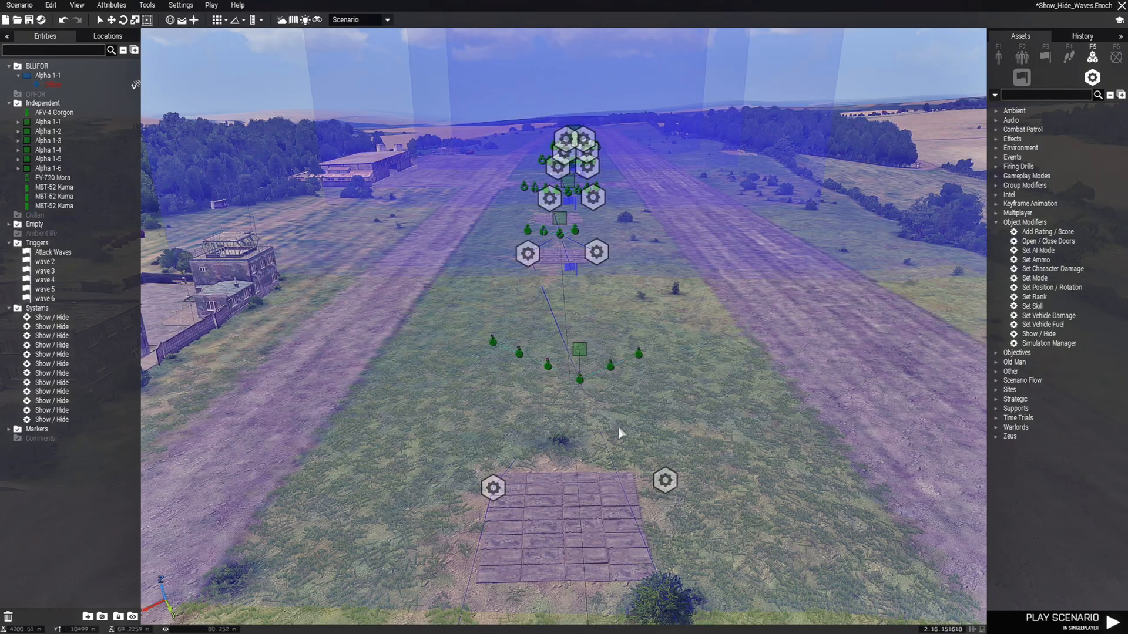
{"action": "key", "text": "w"}
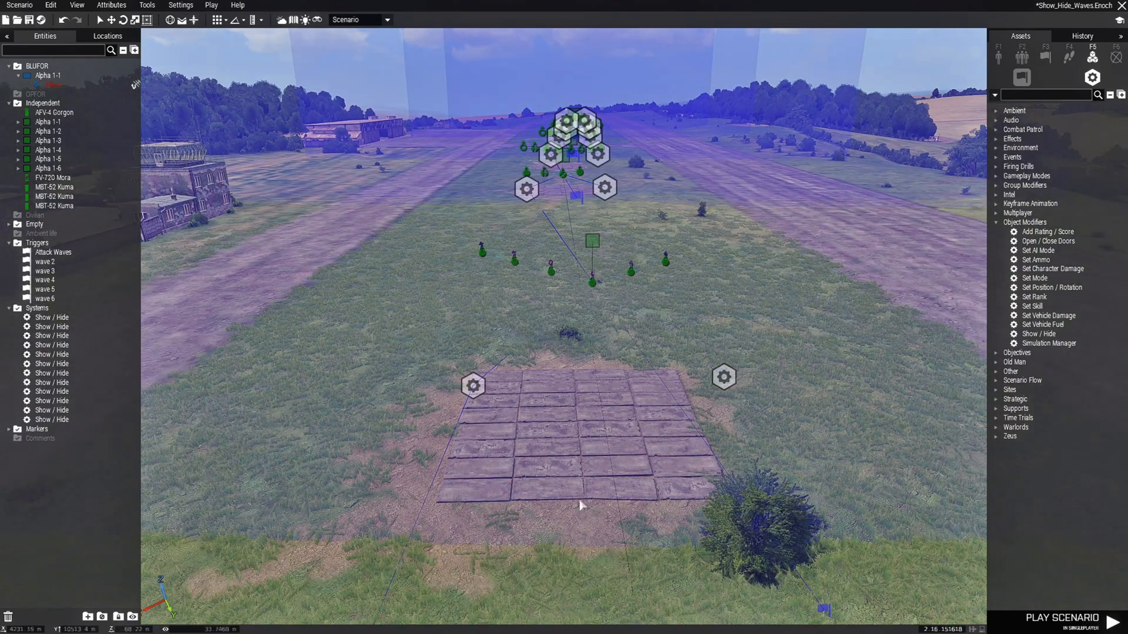
{"action": "key", "text": "w"}
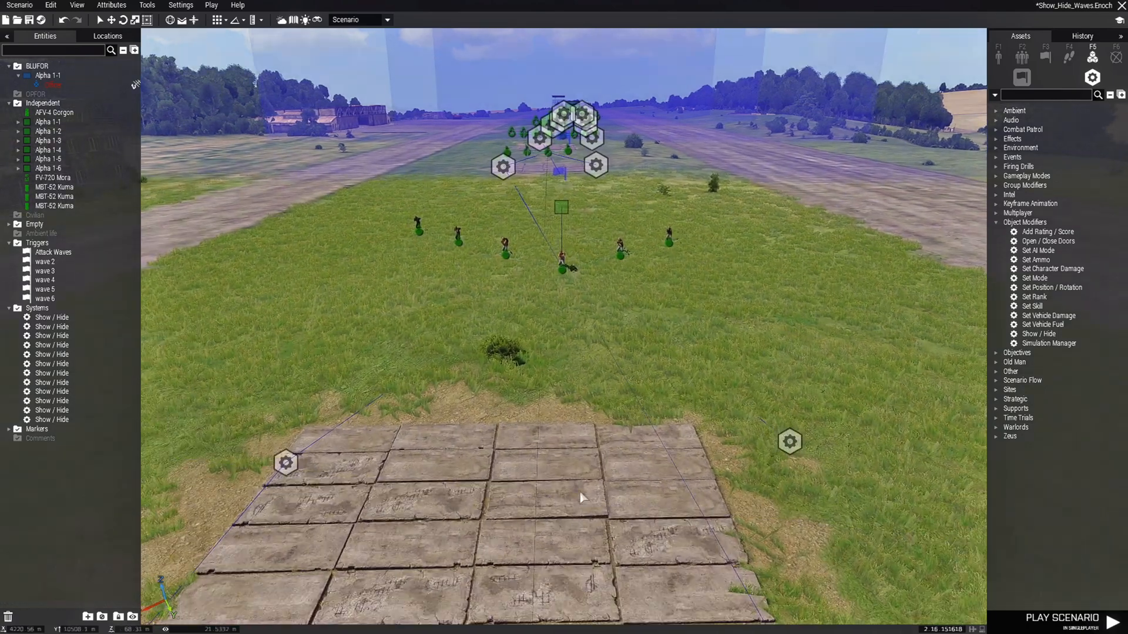
{"action": "key", "text": "w"}
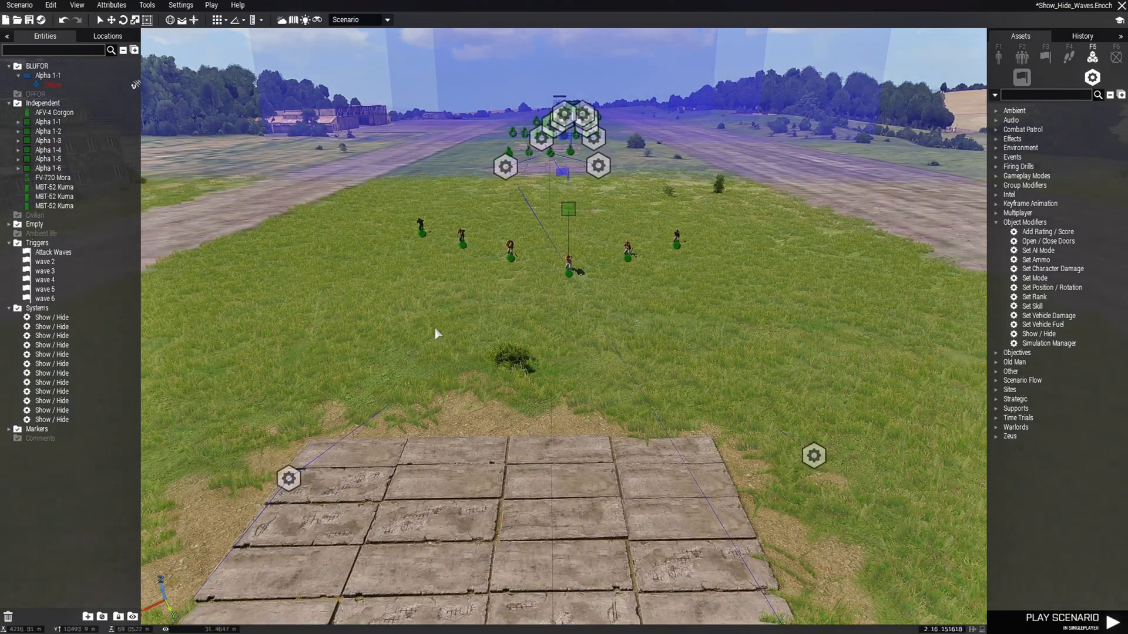
{"action": "left_click_drag", "start_coordinate": [395, 296], "coordinate": [692, 311]}
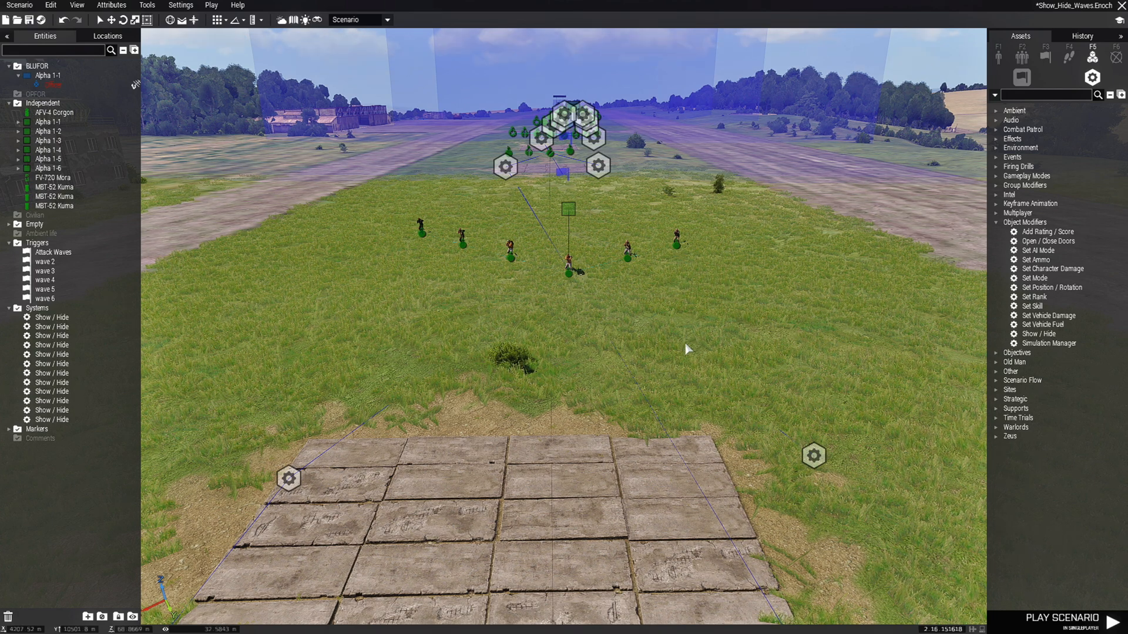
{"action": "scroll", "coordinate": [685, 342], "scroll_direction": "down", "scroll_amount": 2}
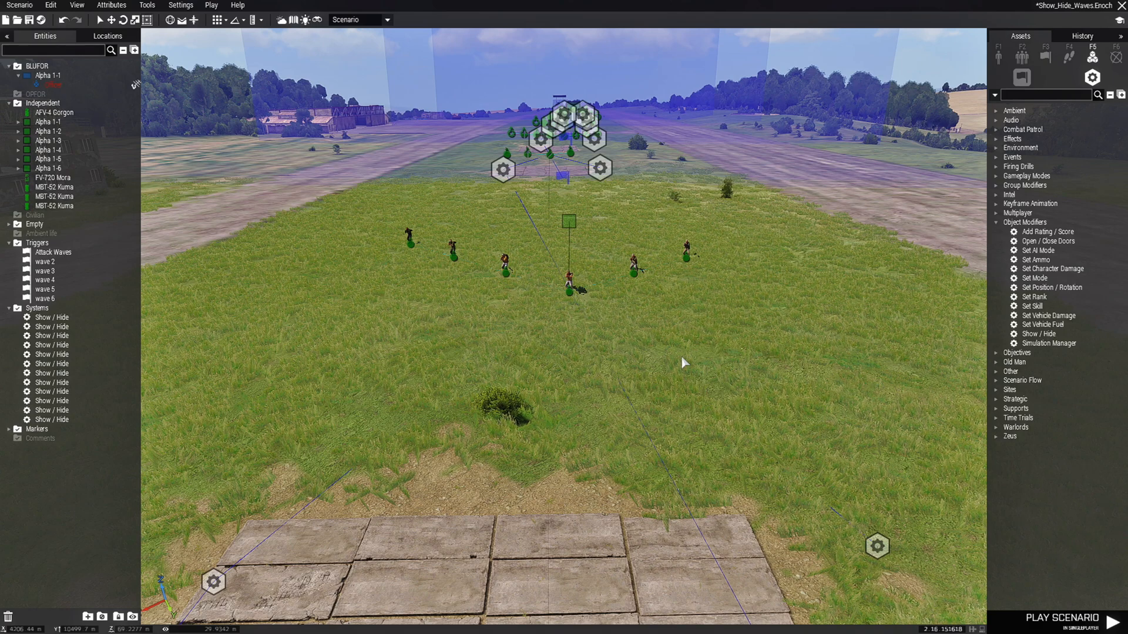
{"action": "scroll", "coordinate": [682, 357], "scroll_direction": "down", "scroll_amount": 4}
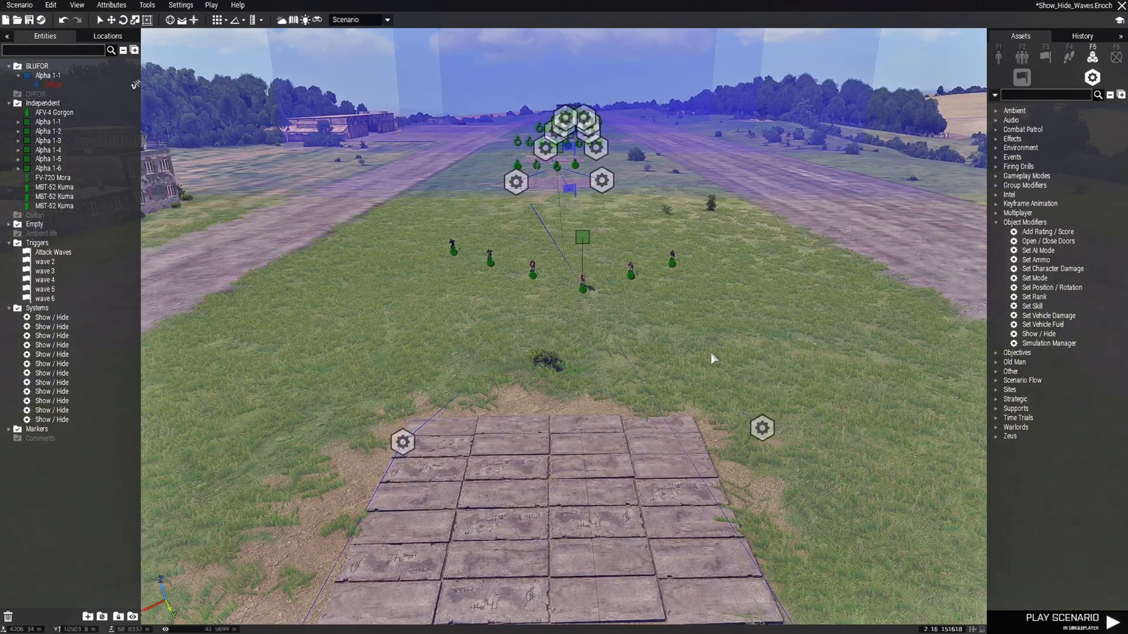
{"action": "scroll", "coordinate": [713, 359], "scroll_direction": "down", "scroll_amount": 2}
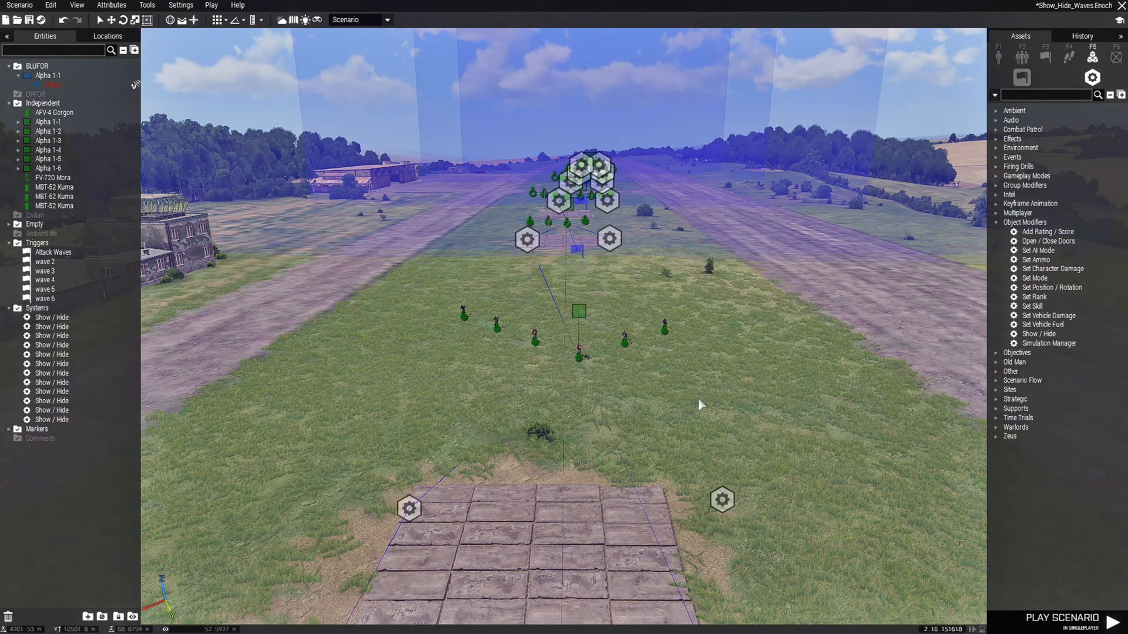